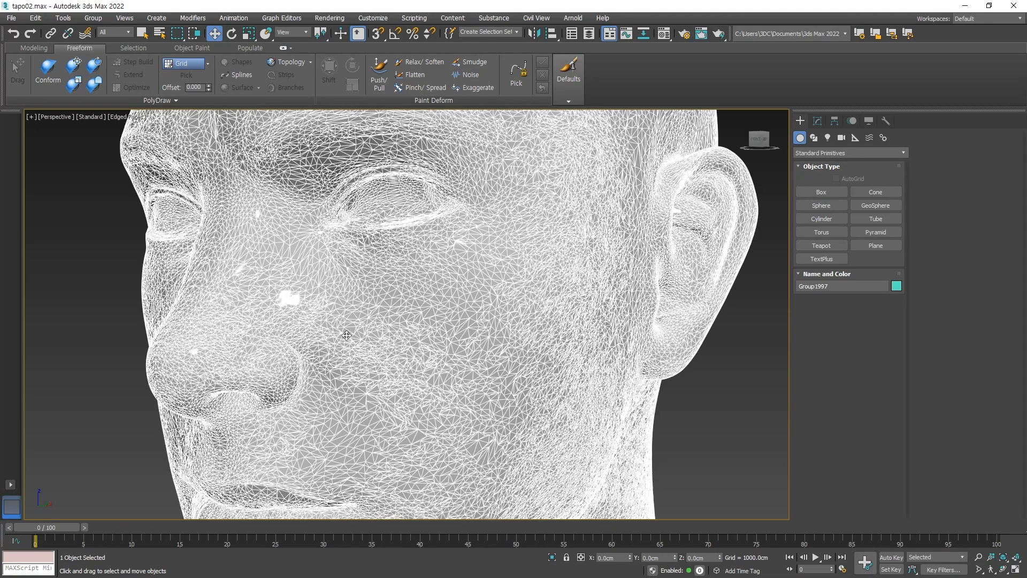
# Examine the head's dense mesh around the face, comparing the edged-faces display with plain shading
pyautogui.scroll(-3, 378, 341)
pyautogui.scroll(4, 353, 334)
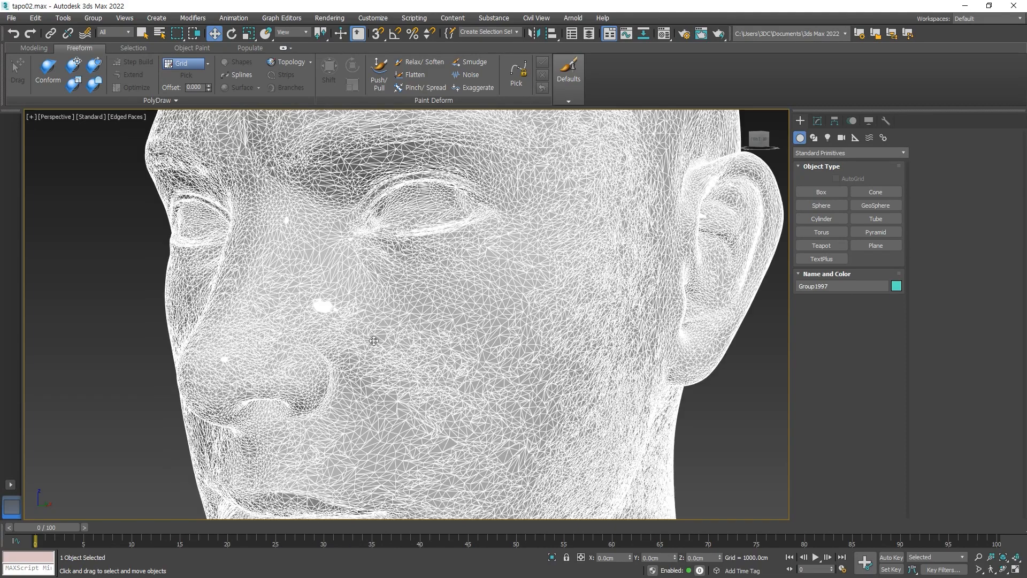
pyautogui.press('F4')
pyautogui.scroll(-4, 390, 367)
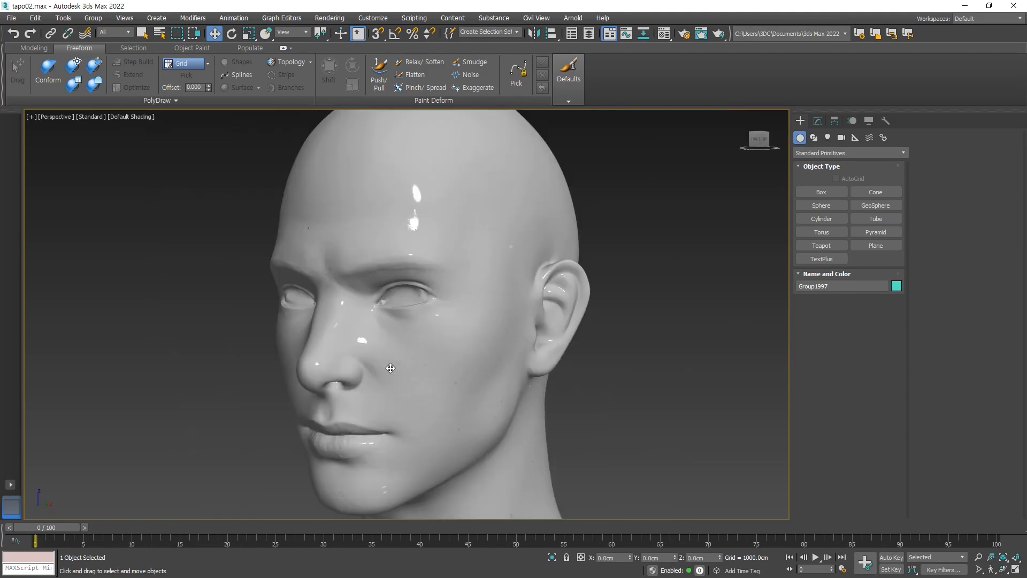
pyautogui.scroll(4, 428, 330)
pyautogui.scroll(3, 408, 339)
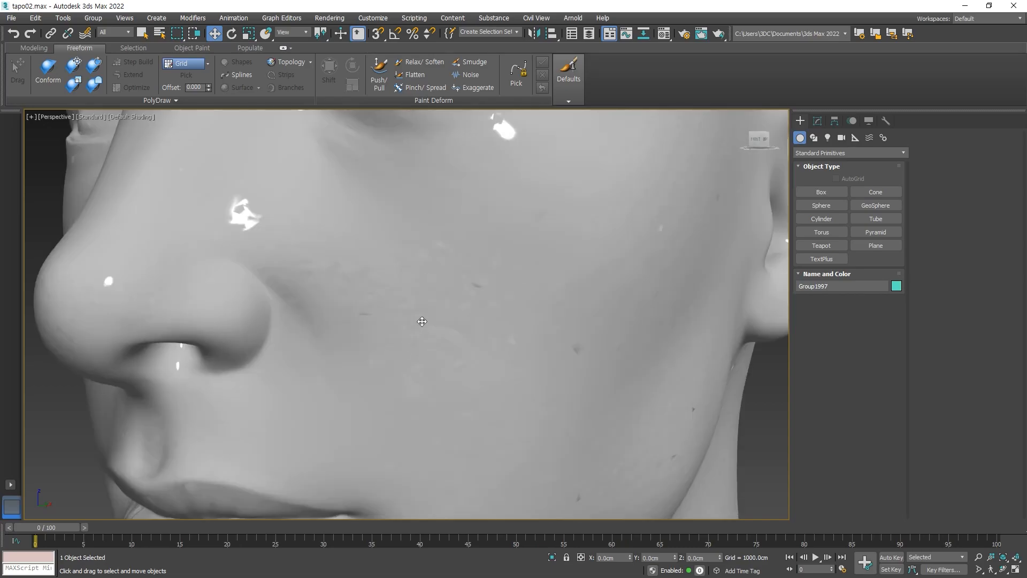
pyautogui.scroll(-5, 417, 361)
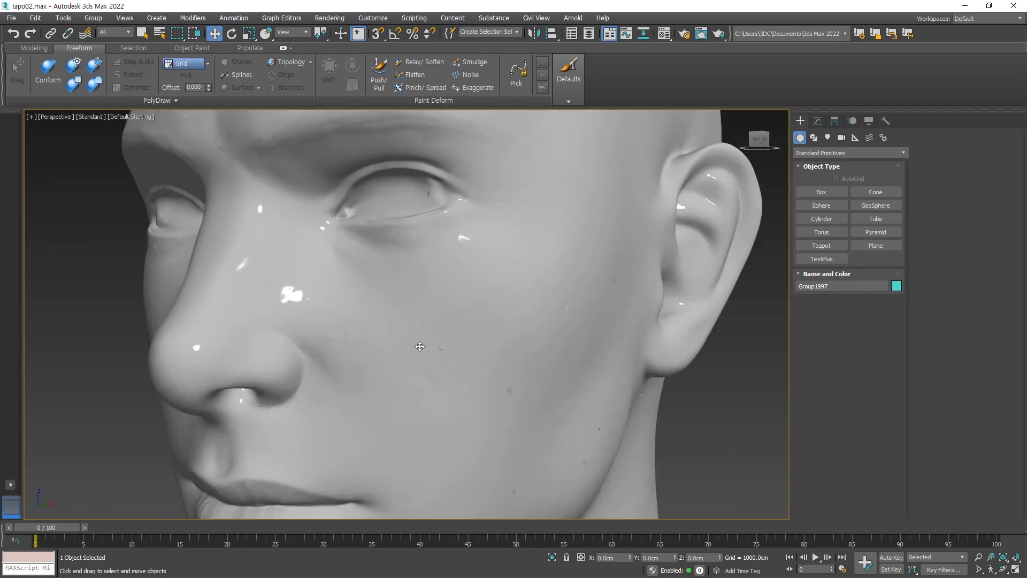
pyautogui.press('F4')
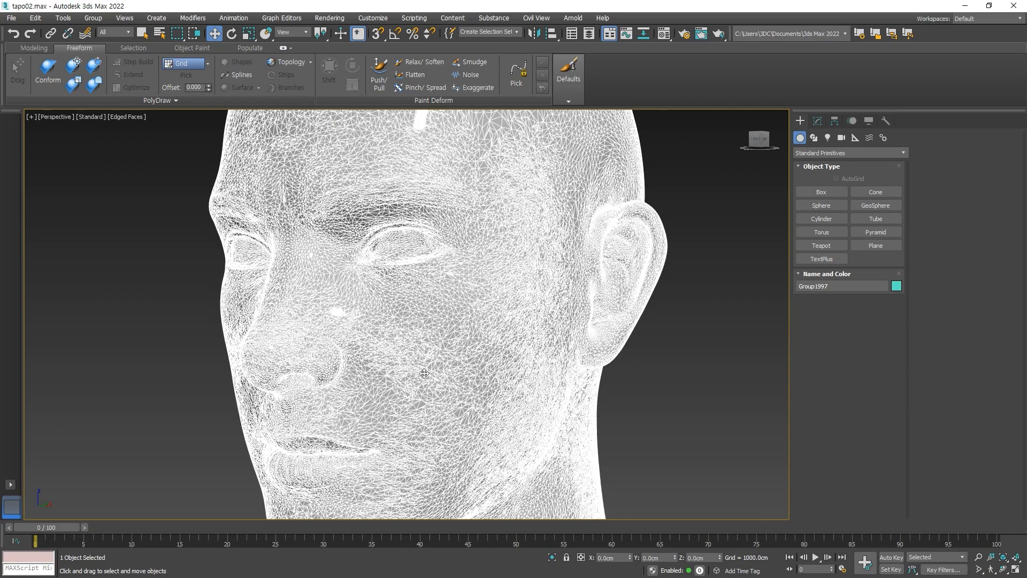
pyautogui.scroll(5, 390, 384)
pyautogui.scroll(-5, 413, 370)
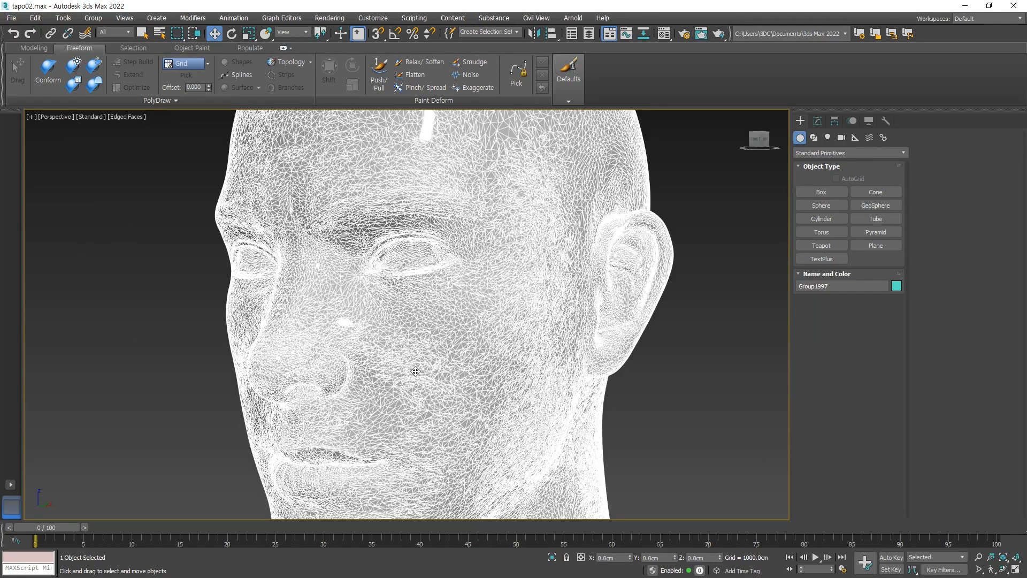
pyautogui.press('F4')
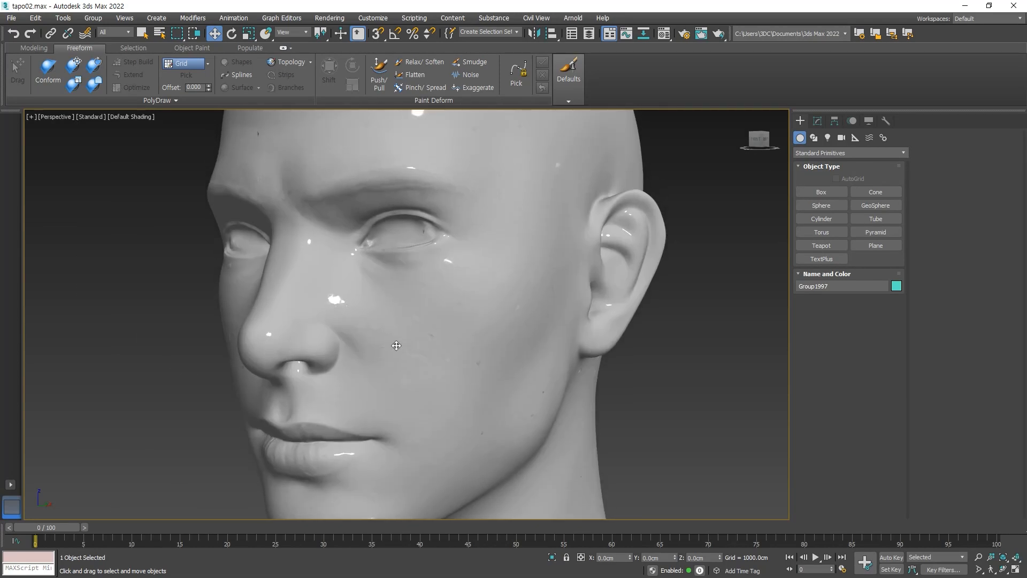
pyautogui.scroll(4, 363, 344)
pyautogui.scroll(-3, 410, 352)
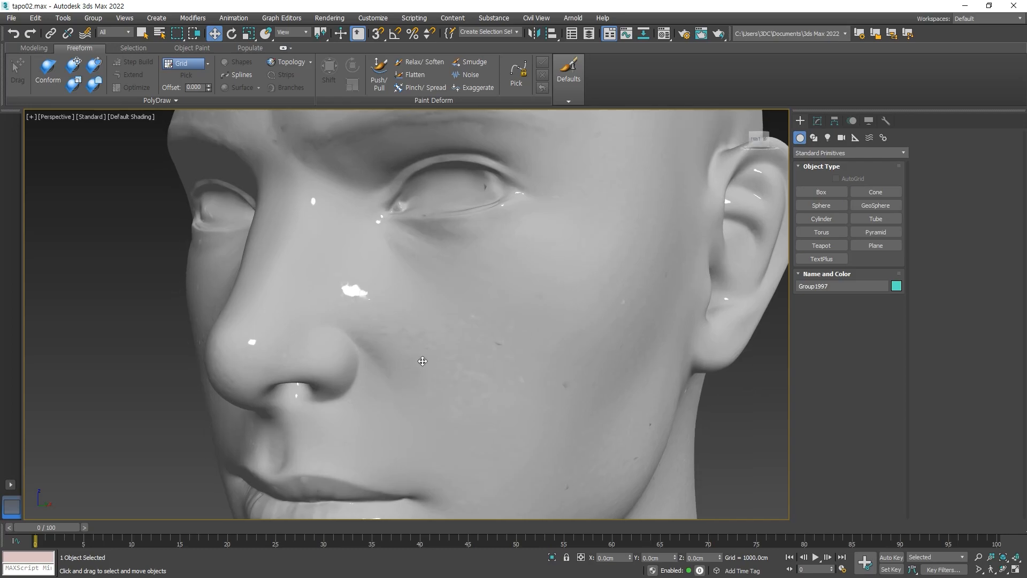
pyautogui.press('F4')
pyautogui.press('F4')
pyautogui.scroll(-4, 470, 336)
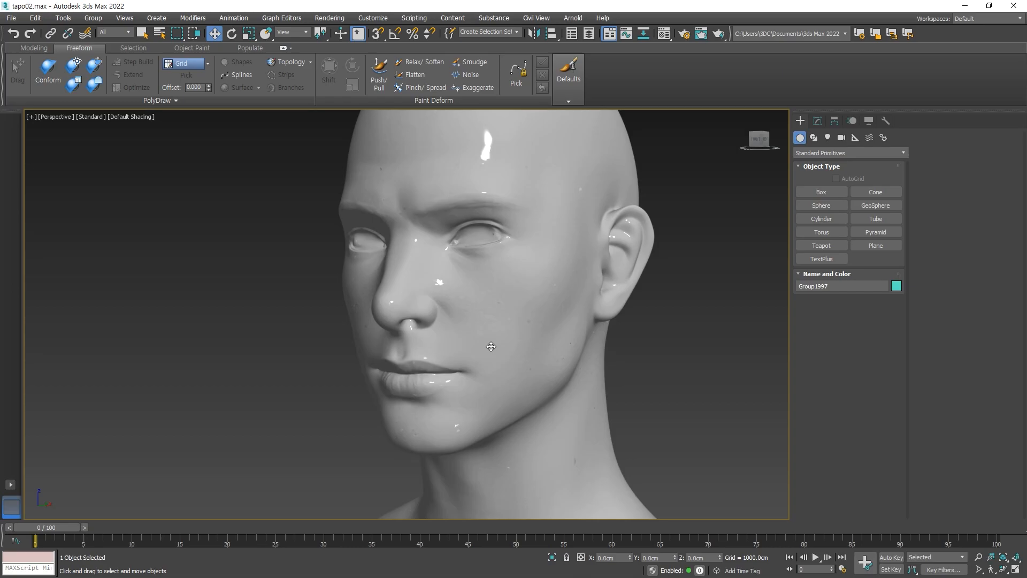
pyautogui.scroll(4, 487, 343)
pyautogui.press('F4')
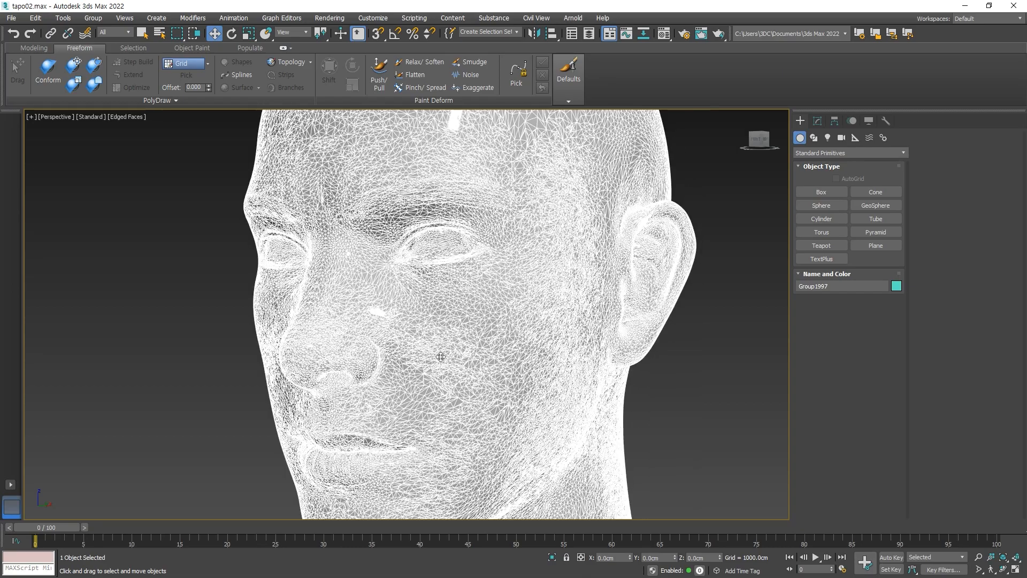
pyautogui.scroll(3, 419, 358)
pyautogui.scroll(-6, 419, 358)
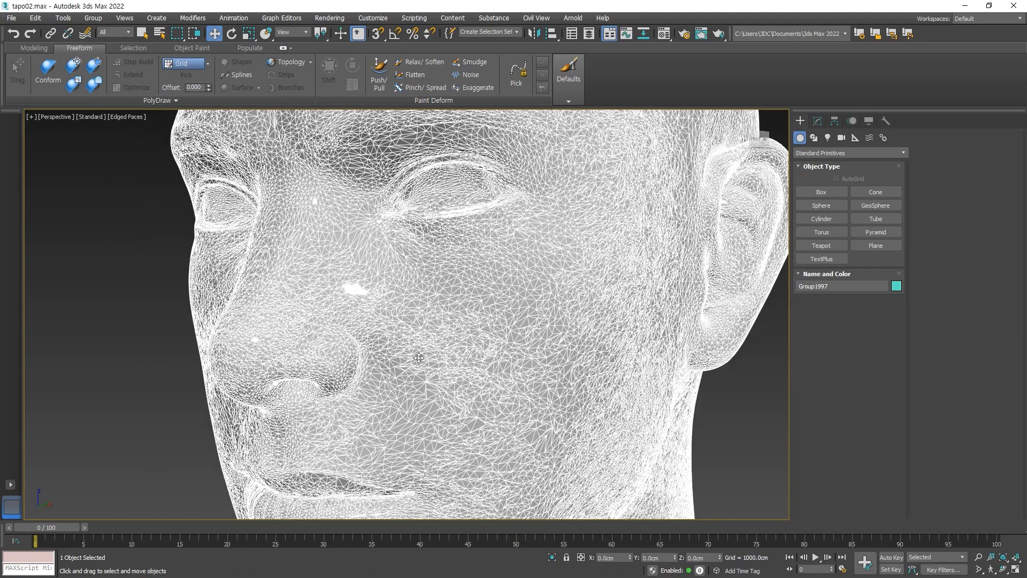
pyautogui.press('F4')
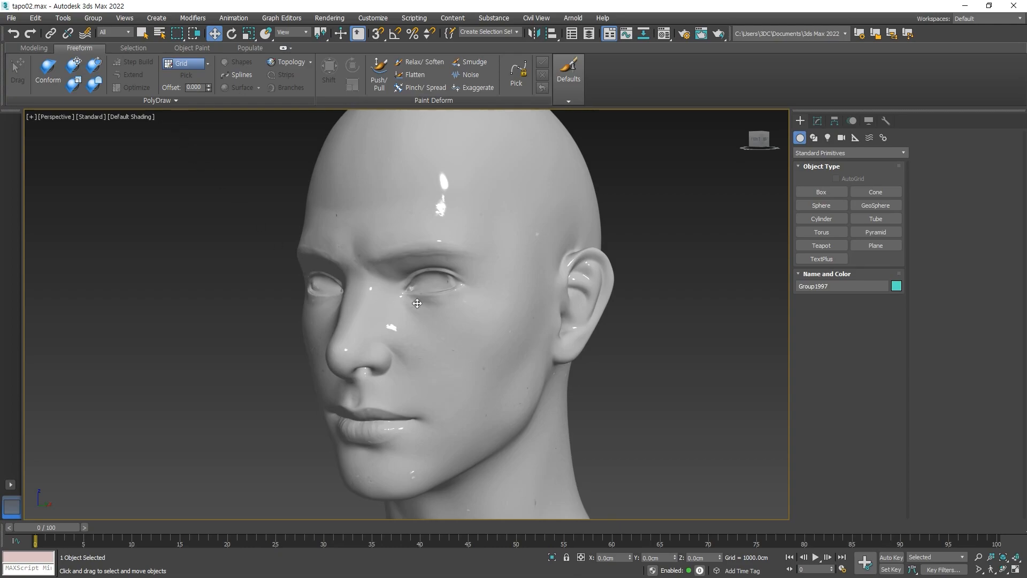
pyautogui.scroll(-4, 536, 352)
pyautogui.moveTo(635, 384); pyautogui.dragTo(542, 311, button='middle')
pyautogui.scroll(4, 359, 292)
pyautogui.moveTo(470, 290); pyautogui.dragTo(487, 312, button='middle')
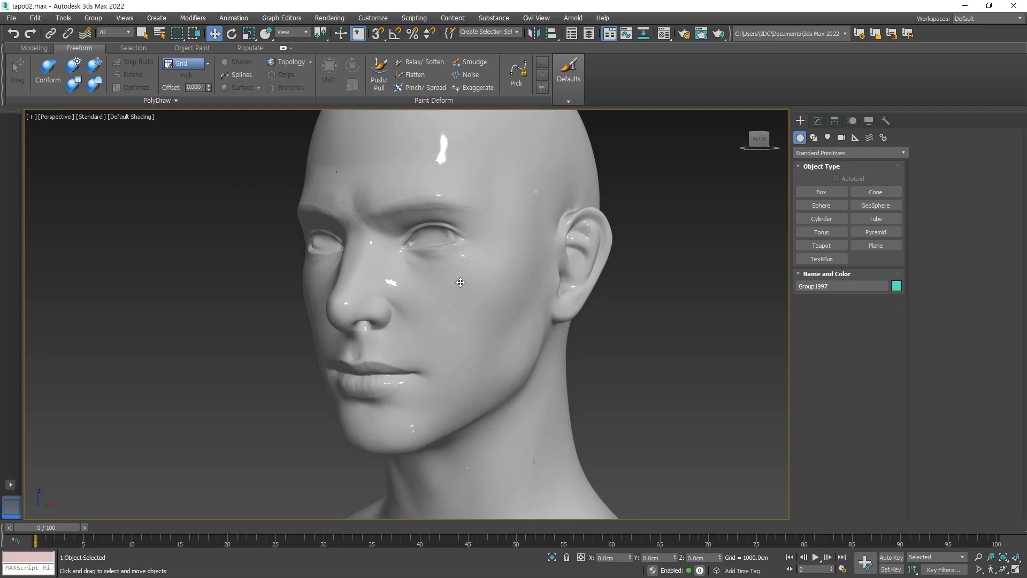
# Set PolyDraw to draw on Surface, pick the head mesh as the target, and show its modify settings
pyautogui.click(209, 63)
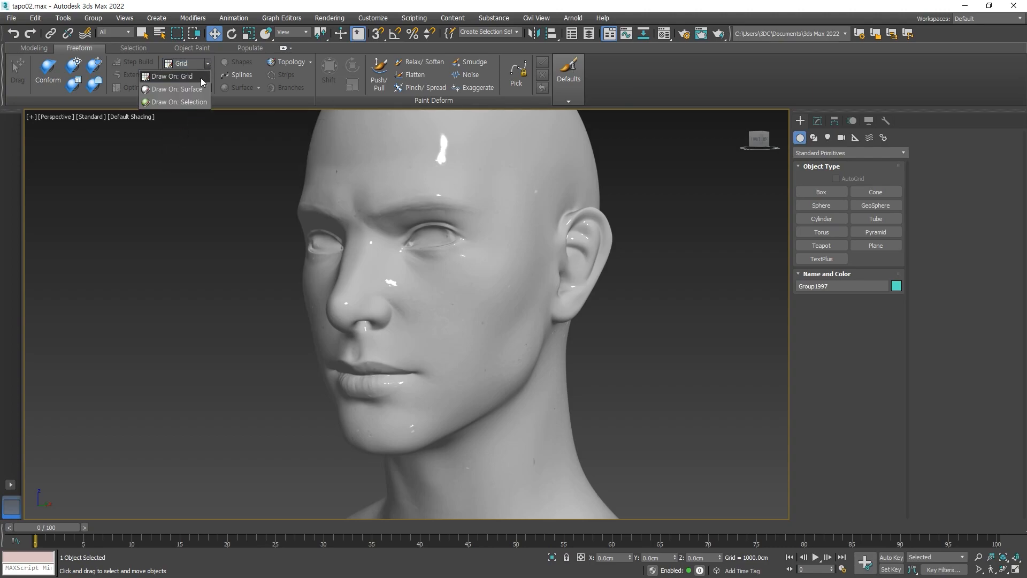
pyautogui.click(193, 90)
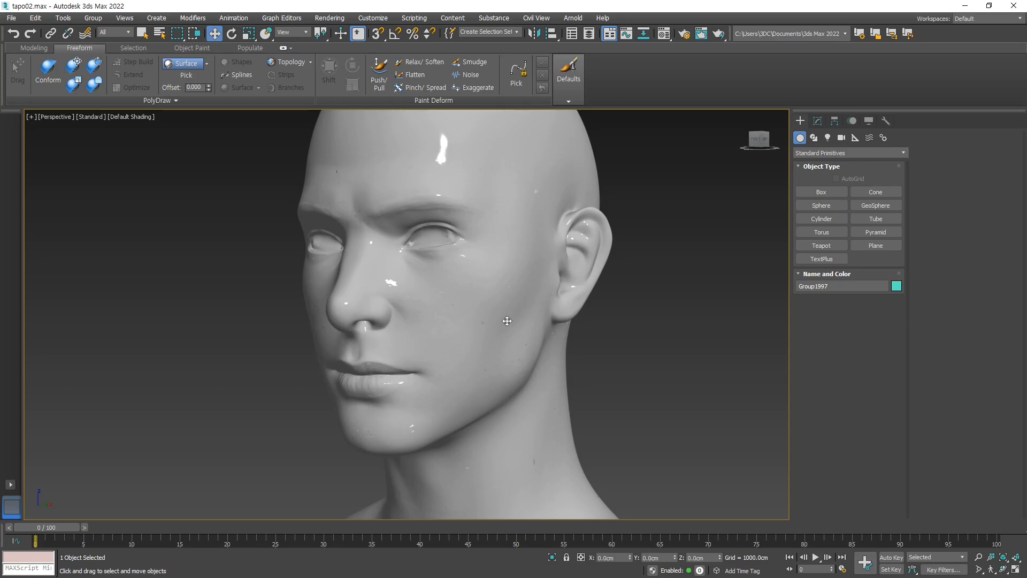
pyautogui.click(190, 74)
pyautogui.click(483, 185)
pyautogui.click(818, 121)
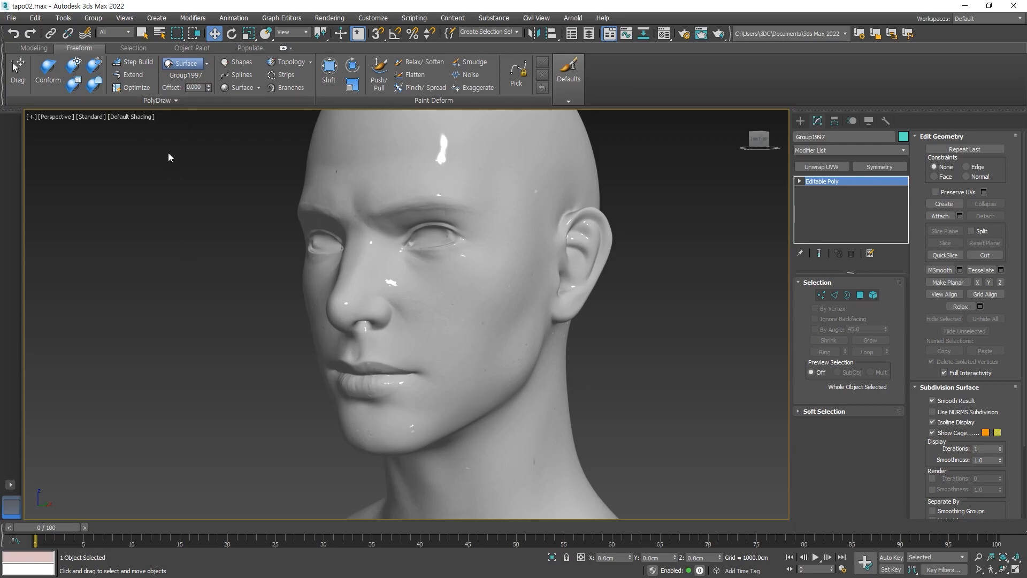
# Create a new PolyDraw object for the retopology mesh and activate Step Build
pyautogui.click(178, 101)
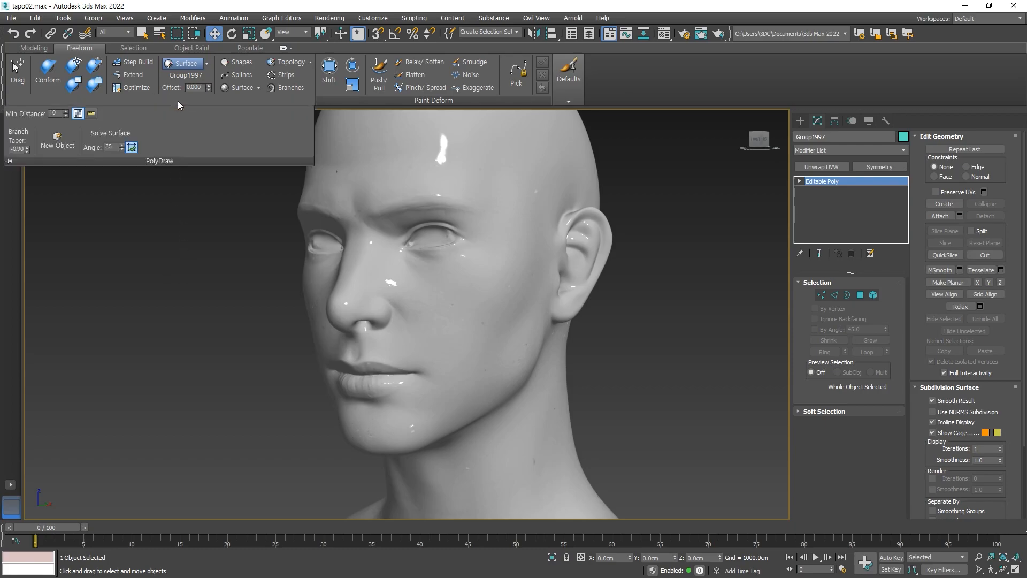
pyautogui.click(60, 147)
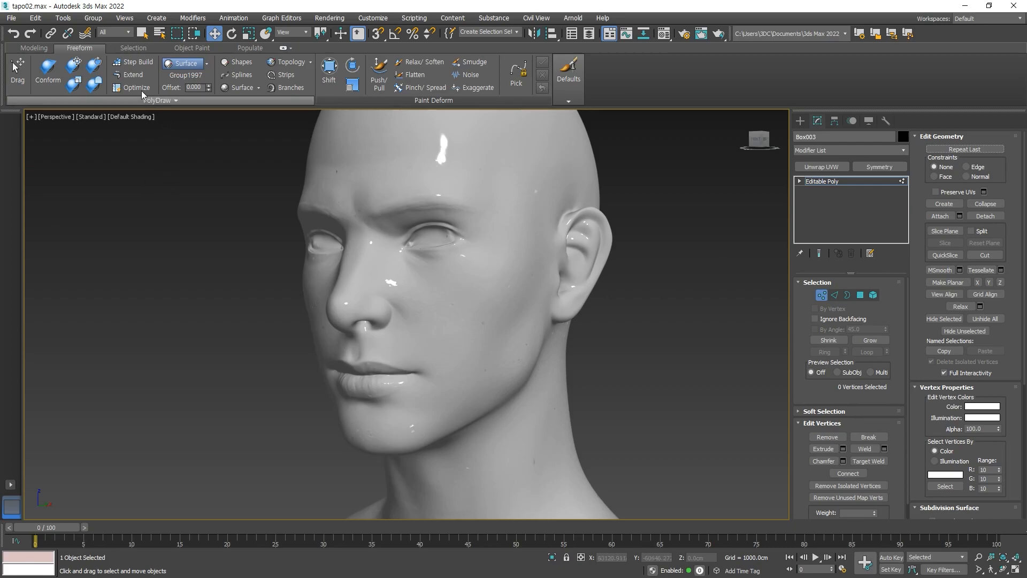
pyautogui.moveTo(133, 65)
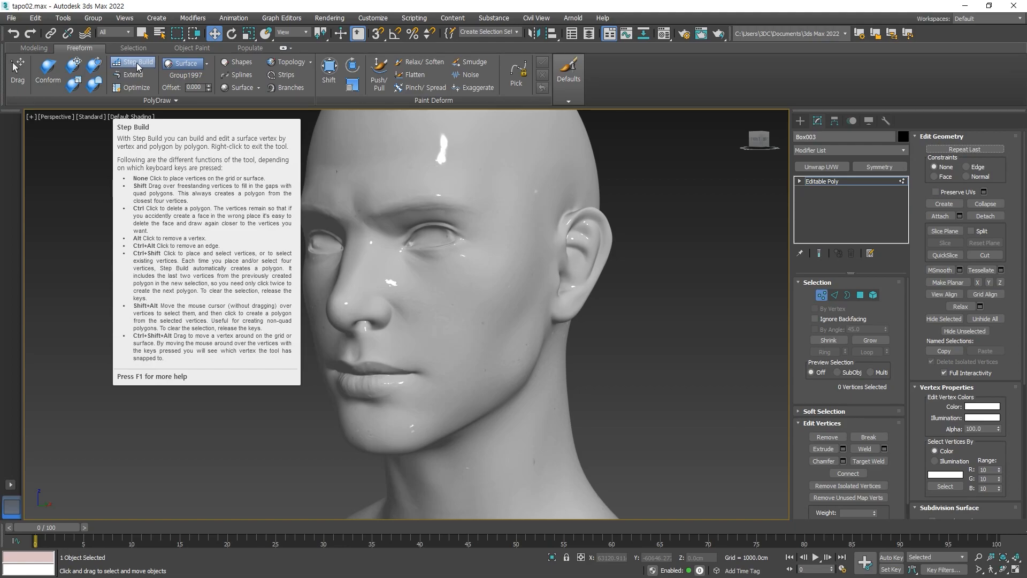
pyautogui.click(137, 63)
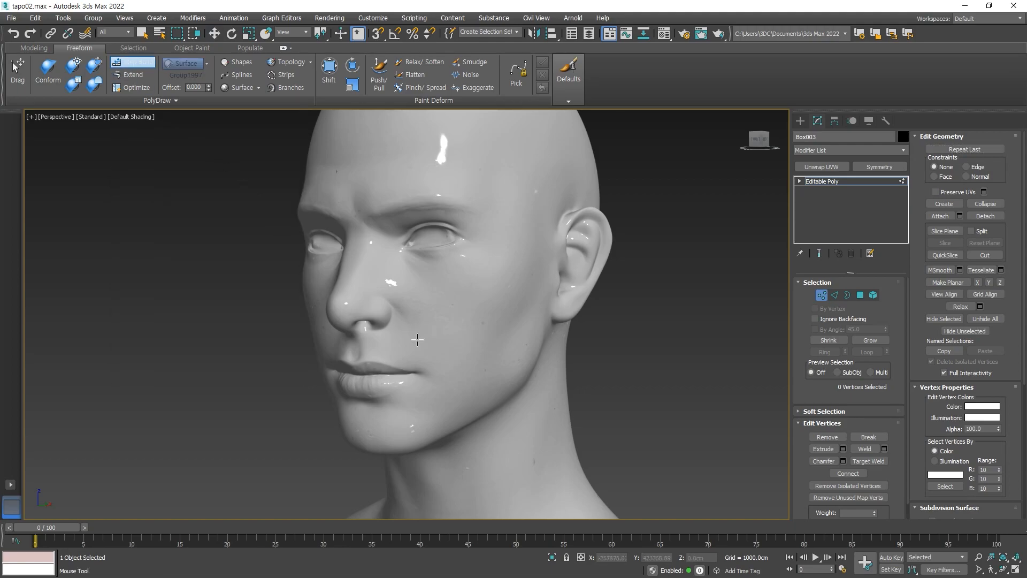
# Place the first vertices above the inner corner of the head's left eye and fill them with quads
pyautogui.moveTo(360, 354); pyautogui.dragTo(348, 353, button='middle')
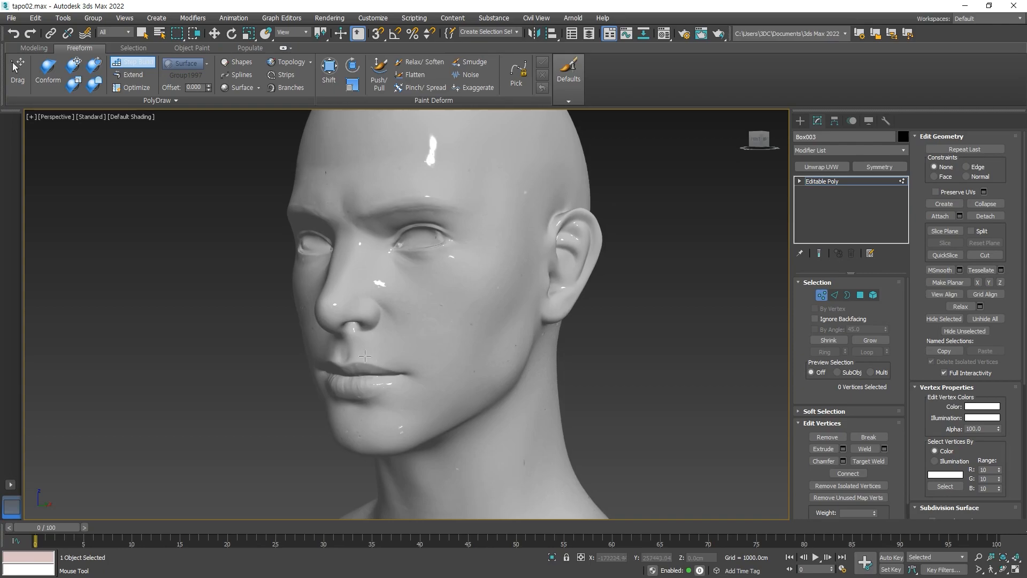
pyautogui.scroll(2, 349, 354)
pyautogui.moveTo(439, 202); pyautogui.dragTo(415, 273, button='middle')
pyautogui.scroll(-2, 416, 273)
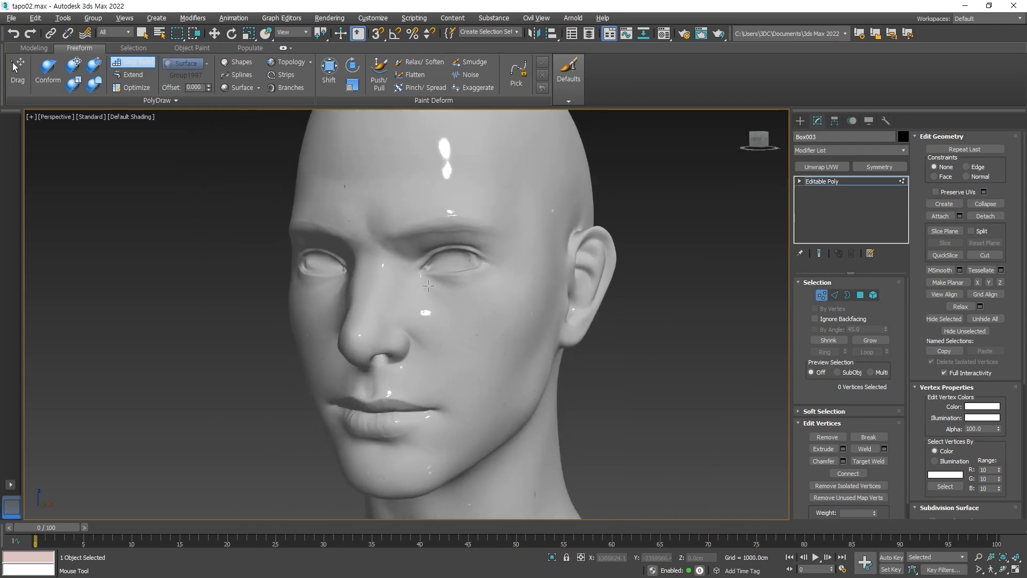
pyautogui.scroll(4, 416, 284)
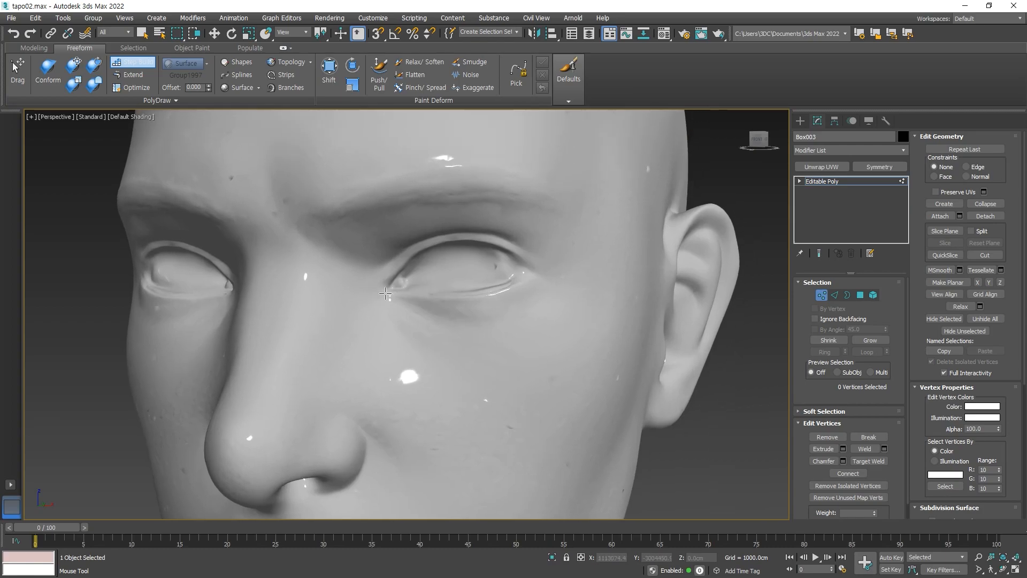
pyautogui.scroll(-2, 385, 293)
pyautogui.scroll(4, 350, 309)
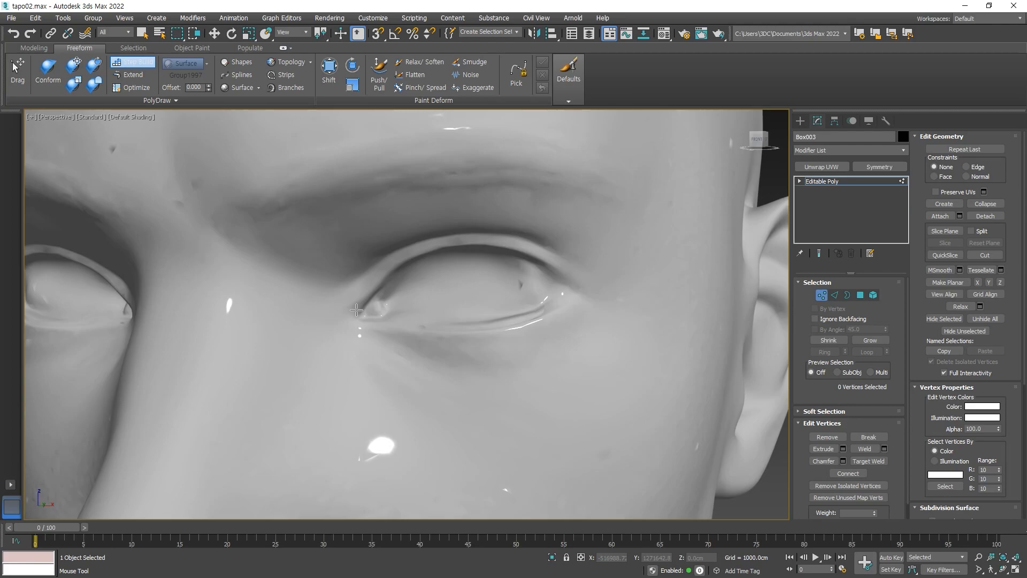
pyautogui.click(362, 277)
pyautogui.click(342, 293)
pyautogui.click(380, 259)
pyautogui.click(390, 272)
pyautogui.keyDown('shift'); pyautogui.moveTo(350, 297); pyautogui.dragTo(376, 271); pyautogui.keyUp('shift')
# Extend the quad strip from the inner eye corner up along the upper eyelid rim with paired vertices
pyautogui.moveTo(410, 349)
pyautogui.keyDown('alt'); pyautogui.mouseDown(button='middle')
pyautogui.moveTo(316, 337)
pyautogui.moveTo(311, 289)
pyautogui.moveTo(402, 257)
pyautogui.moveTo(414, 338)
pyautogui.mouseUp(button='middle'); pyautogui.keyUp('alt')
pyautogui.click(402, 246)
pyautogui.click(407, 258)
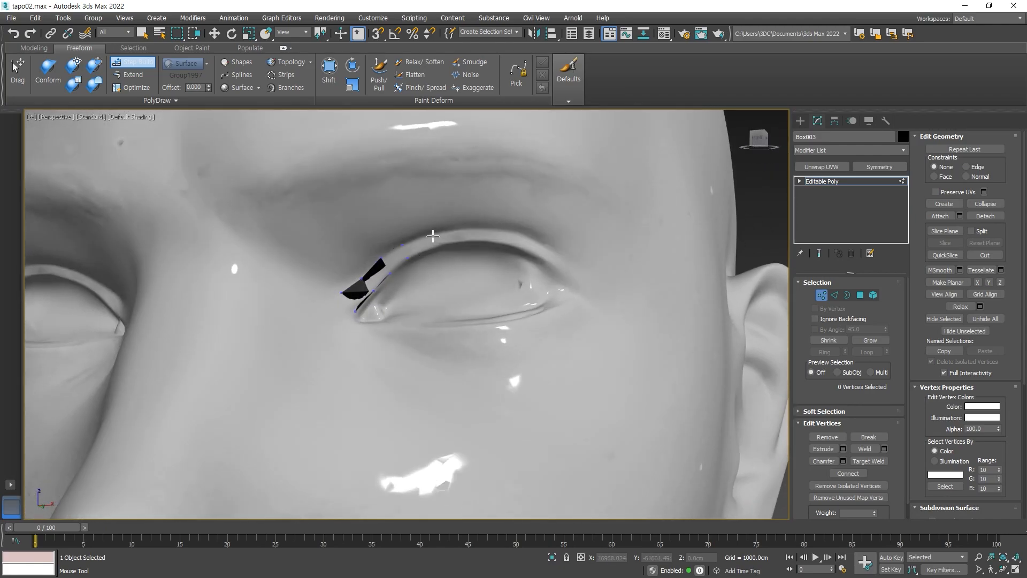
pyautogui.click(428, 235)
pyautogui.click(430, 249)
pyautogui.click(450, 229)
pyautogui.click(454, 242)
pyautogui.keyDown('shift'); pyautogui.moveTo(393, 258); pyautogui.dragTo(448, 237); pyautogui.keyUp('shift')
# Continue the quad strip over the highest part of the upper eyelid and place the next vertex on its inner edge
pyautogui.click(472, 227)
pyautogui.click(475, 238)
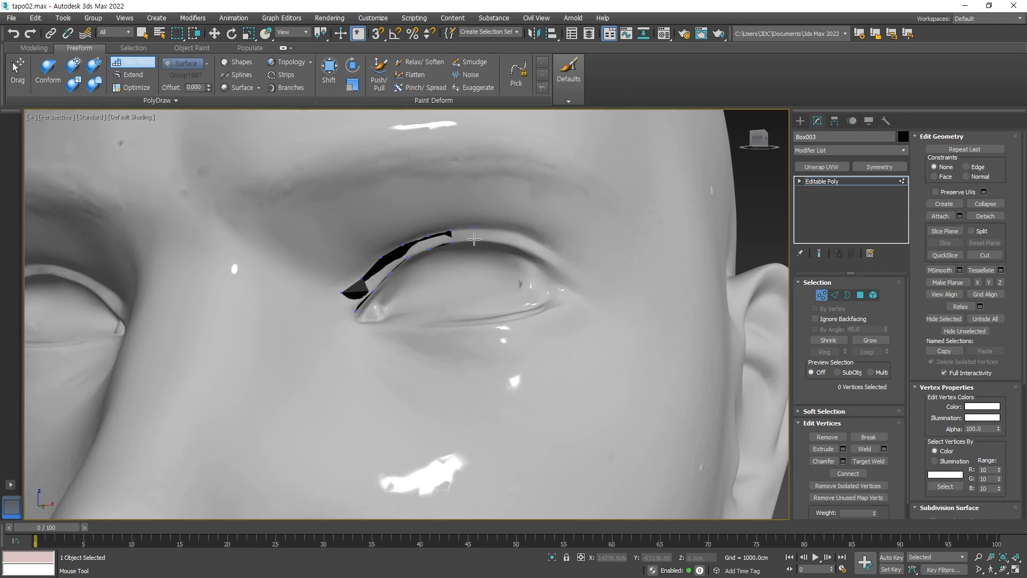
pyautogui.click(499, 229)
pyautogui.click(497, 241)
pyautogui.keyDown('shift'); pyautogui.moveTo(463, 236); pyautogui.dragTo(487, 235); pyautogui.keyUp('shift')
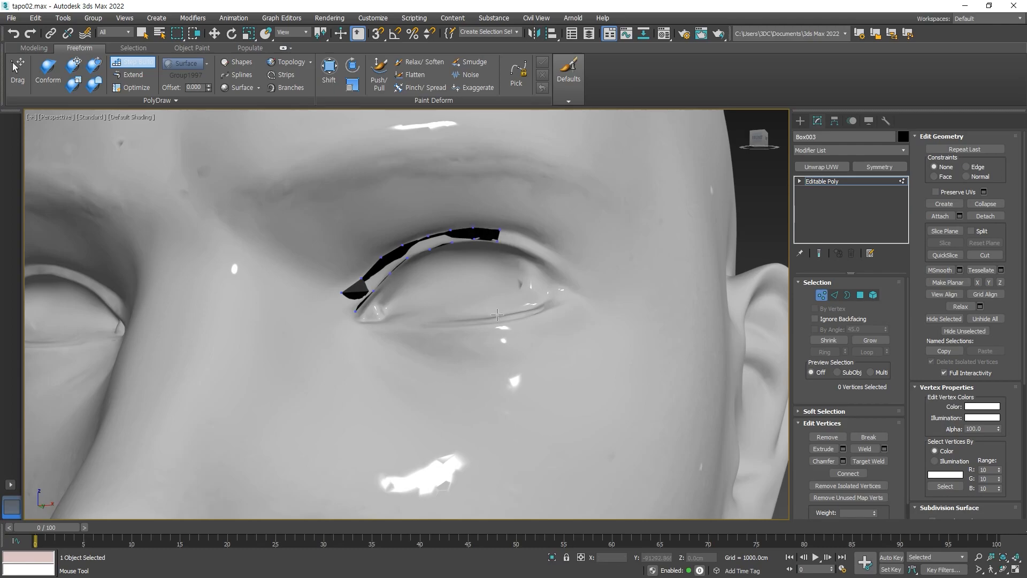
pyautogui.keyDown('alt'); pyautogui.moveTo(498, 312); pyautogui.dragTo(517, 281, button='middle'); pyautogui.keyUp('alt')
pyautogui.scroll(3, 516, 281)
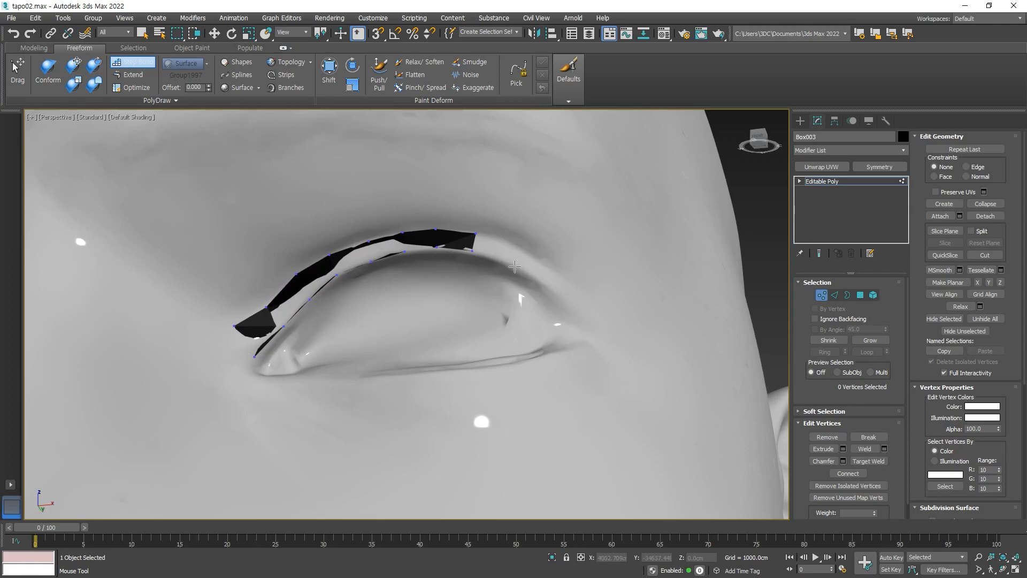
pyautogui.keyDown('alt'); pyautogui.moveTo(449, 328); pyautogui.dragTo(510, 263, button='middle'); pyautogui.keyUp('alt')
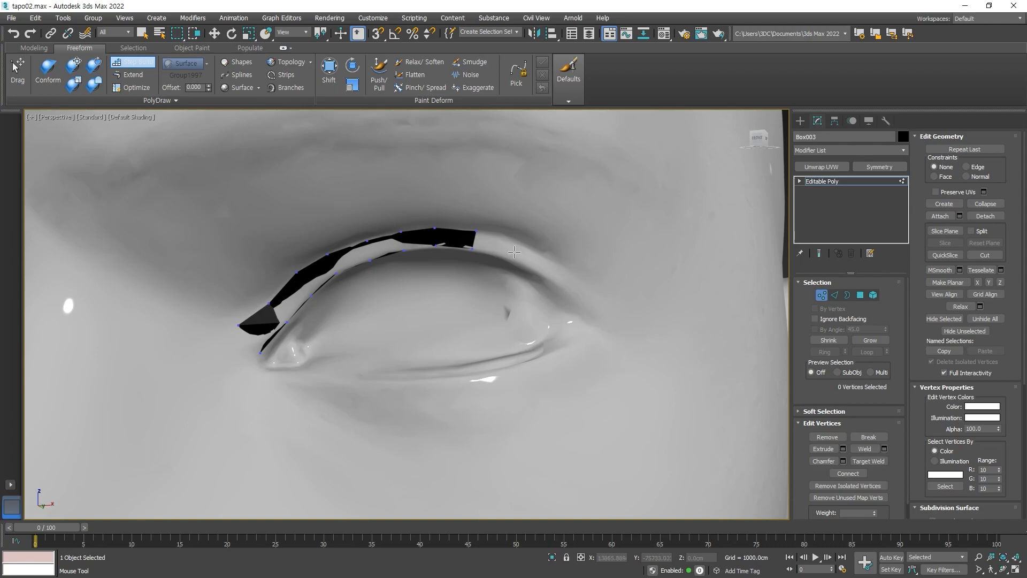
pyautogui.click(515, 258)
pyautogui.keyDown('shift'); pyautogui.click(502, 248); pyautogui.keyUp('shift')
pyautogui.click(541, 266)
pyautogui.click(563, 272)
pyautogui.click(559, 282)
pyautogui.hotkey('ctrl', 'z')
pyautogui.hotkey('ctrl', 'z')
pyautogui.hotkey('ctrl', 'z')
# Add paired vertices down the outer half of the upper eyelid and fill quads to the outer eye corner
pyautogui.click(510, 241)
pyautogui.click(539, 253)
pyautogui.click(535, 270)
pyautogui.keyDown('shift'); pyautogui.moveTo(494, 242); pyautogui.dragTo(526, 256); pyautogui.keyUp('shift')
pyautogui.click(559, 284)
pyautogui.click(587, 302)
pyautogui.keyDown('shift'); pyautogui.moveTo(549, 268); pyautogui.dragTo(581, 293); pyautogui.keyUp('shift')
pyautogui.keyDown('alt'); pyautogui.moveTo(611, 339); pyautogui.dragTo(578, 312, button='middle'); pyautogui.keyUp('alt')
pyautogui.scroll(3, 613, 321)
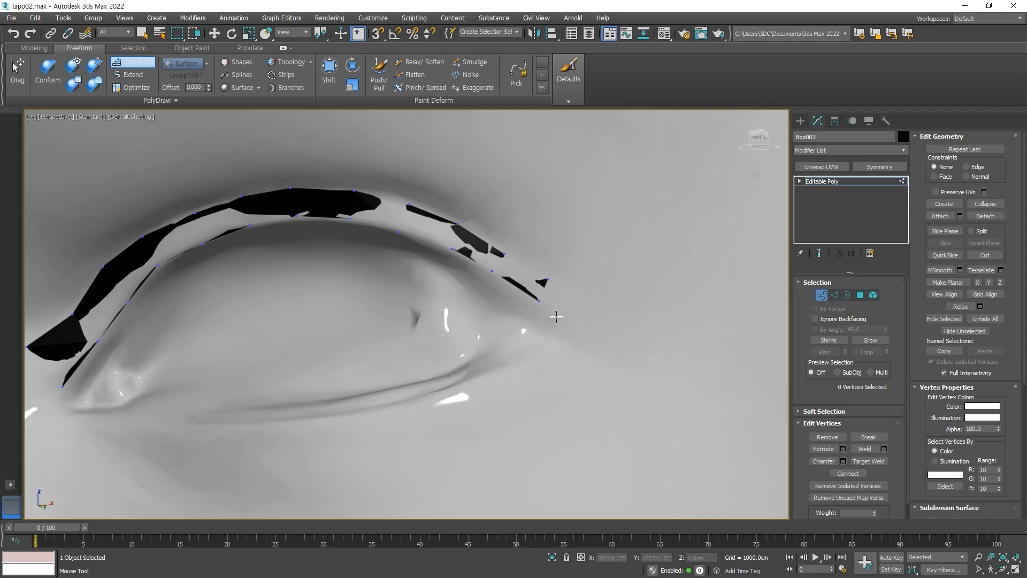
pyautogui.keyDown('shift'); pyautogui.click(554, 303); pyautogui.keyUp('shift')
pyautogui.click(580, 369)
pyautogui.keyDown('shift'); pyautogui.click(578, 325); pyautogui.keyUp('shift')
pyautogui.hotkey('ctrl', 'z')
pyautogui.keyDown('shift'); pyautogui.click(571, 337); pyautogui.keyUp('shift')
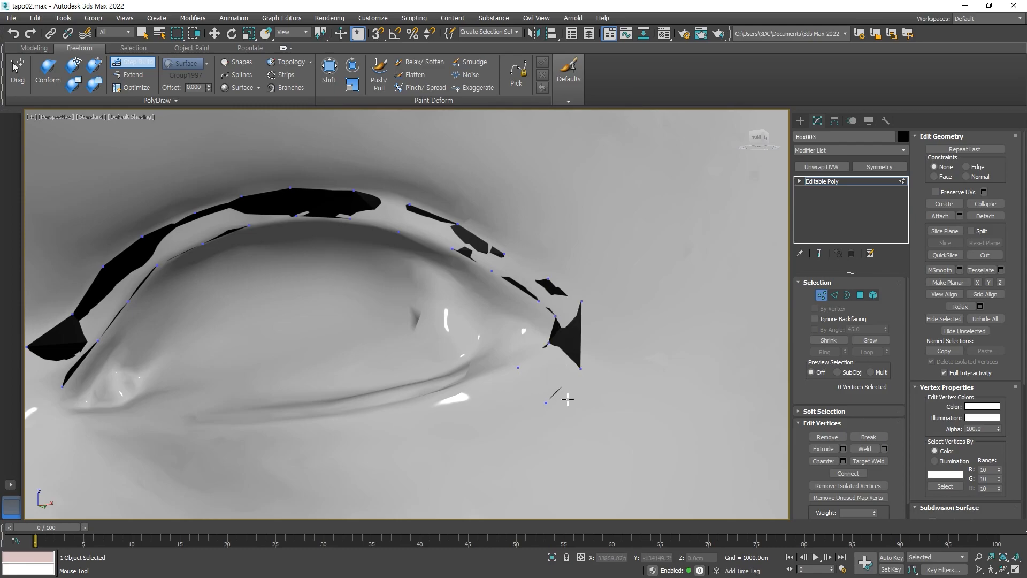
pyautogui.hotkey('ctrl', 'z')
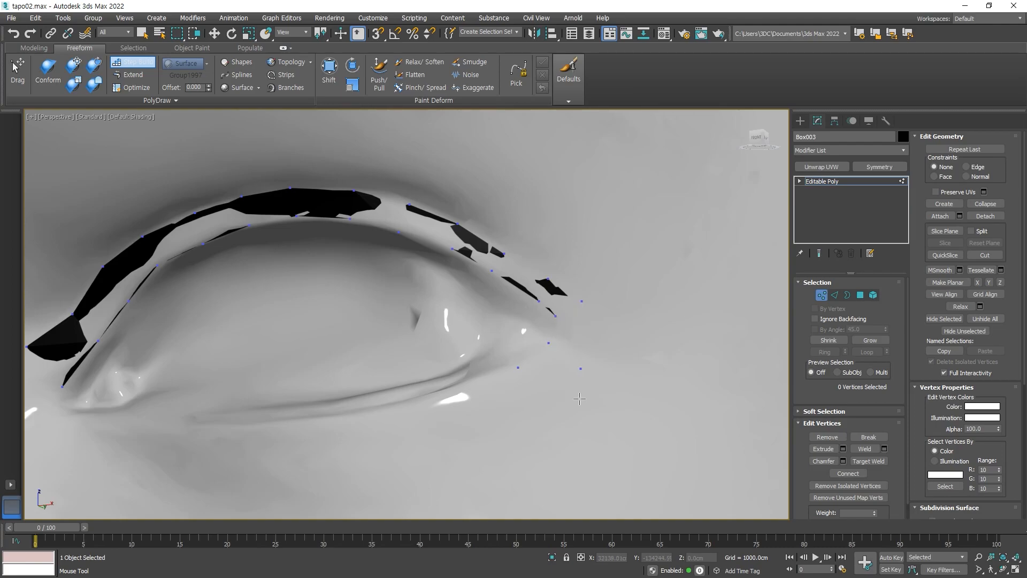
pyautogui.hotkey('ctrl', 'z')
pyautogui.hotkey('ctrl', 'z')
# Place vertices around the inside of the outer eye corner and fill quads turning onto the lower eyelid
pyautogui.click(521, 316)
pyautogui.click(545, 332)
pyautogui.keyDown('shift'); pyautogui.moveTo(537, 318); pyautogui.dragTo(451, 265); pyautogui.keyUp('shift')
pyautogui.click(528, 352)
pyautogui.keyDown('shift'); pyautogui.moveTo(518, 348); pyautogui.dragTo(506, 351); pyautogui.keyUp('shift')
# Add vertices outside the outer eye corner, delete the misplaced polygon there, and fill the corner gap with quads
pyautogui.keyDown('alt'); pyautogui.moveTo(526, 378); pyautogui.dragTo(538, 348, button='middle'); pyautogui.keyUp('alt')
pyautogui.click(565, 345)
pyautogui.click(578, 351)
pyautogui.click(584, 336)
pyautogui.click(607, 318)
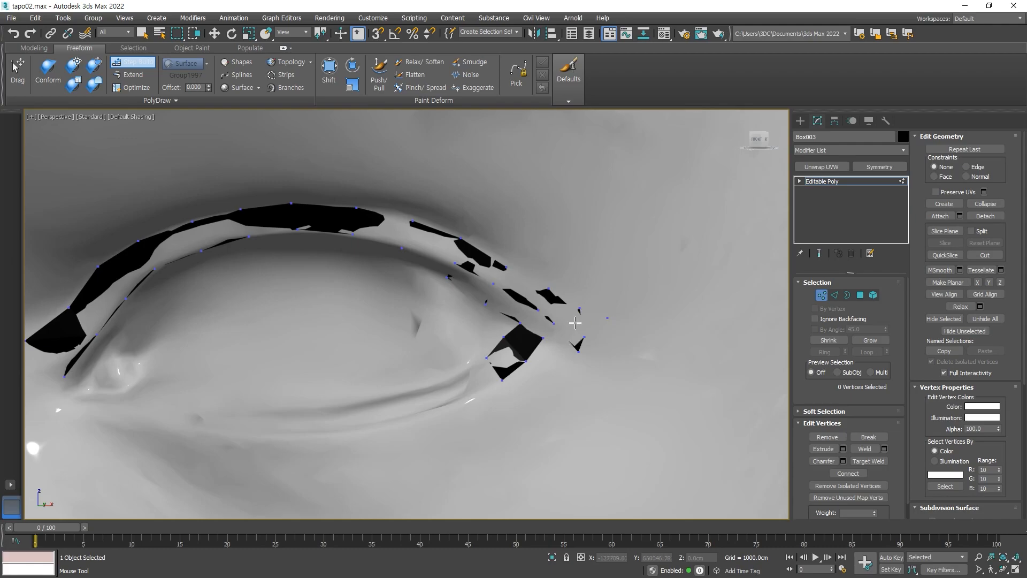
pyautogui.keyDown('ctrl'); pyautogui.click(581, 339); pyautogui.keyUp('ctrl')
pyautogui.keyDown('shift'); pyautogui.moveTo(581, 323); pyautogui.dragTo(568, 338); pyautogui.keyUp('shift')
# Inspect the new eyelid strip against the head mesh with edged faces shown, and return to plain shading
pyautogui.keyDown('alt'); pyautogui.moveTo(345, 378); pyautogui.dragTo(432, 292, button='middle'); pyautogui.keyUp('alt')
pyautogui.scroll(-4, 385, 370)
pyautogui.scroll(2, 447, 379)
pyautogui.press('F4')
pyautogui.scroll(2, 293, 298)
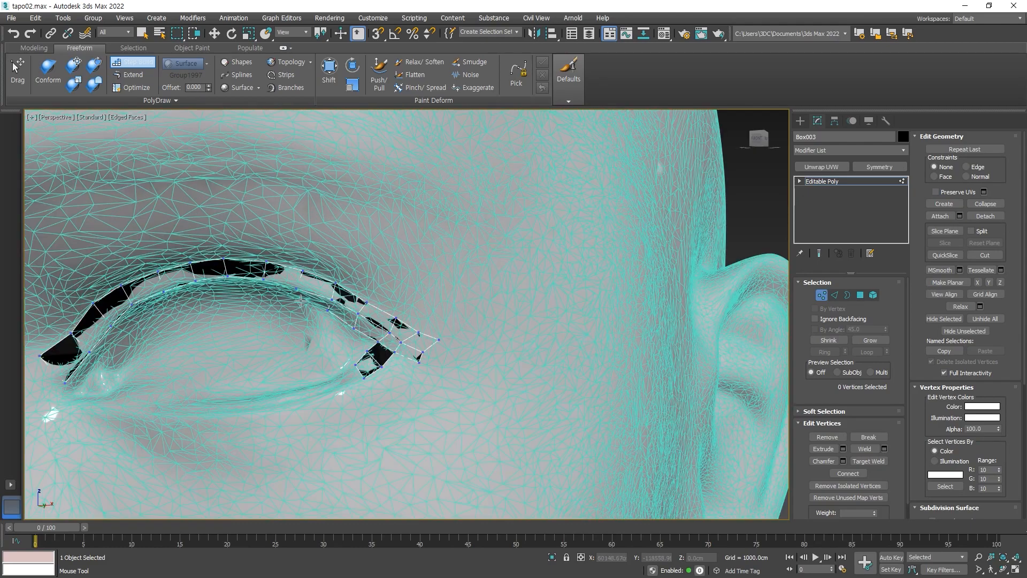
pyautogui.press('F4')
pyautogui.keyDown('alt'); pyautogui.moveTo(329, 356); pyautogui.dragTo(446, 347, button='middle'); pyautogui.keyUp('alt')
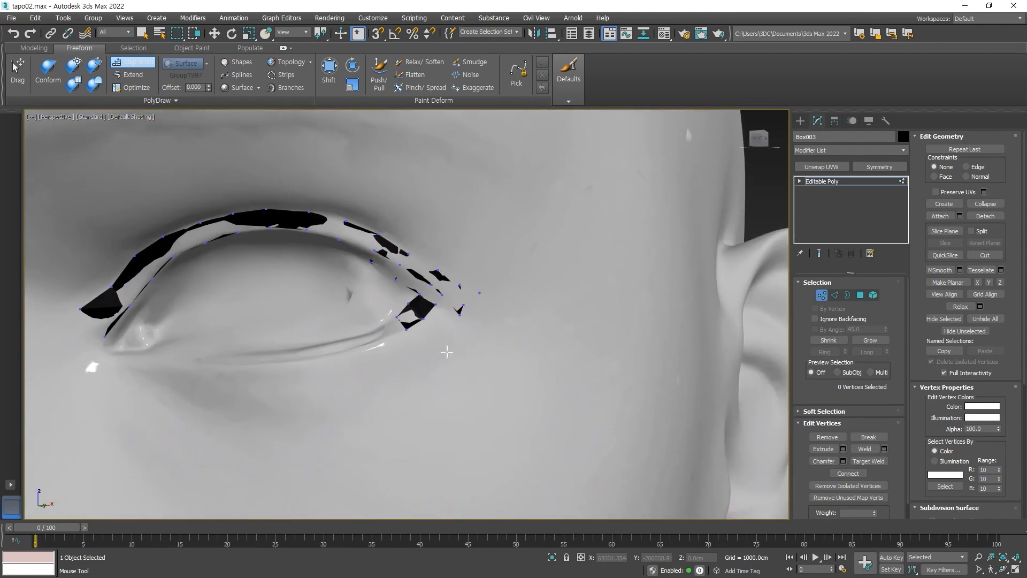
# Leave vertex editing, select the head mesh, and set its object visibility to 0.9
pyautogui.click(816, 182)
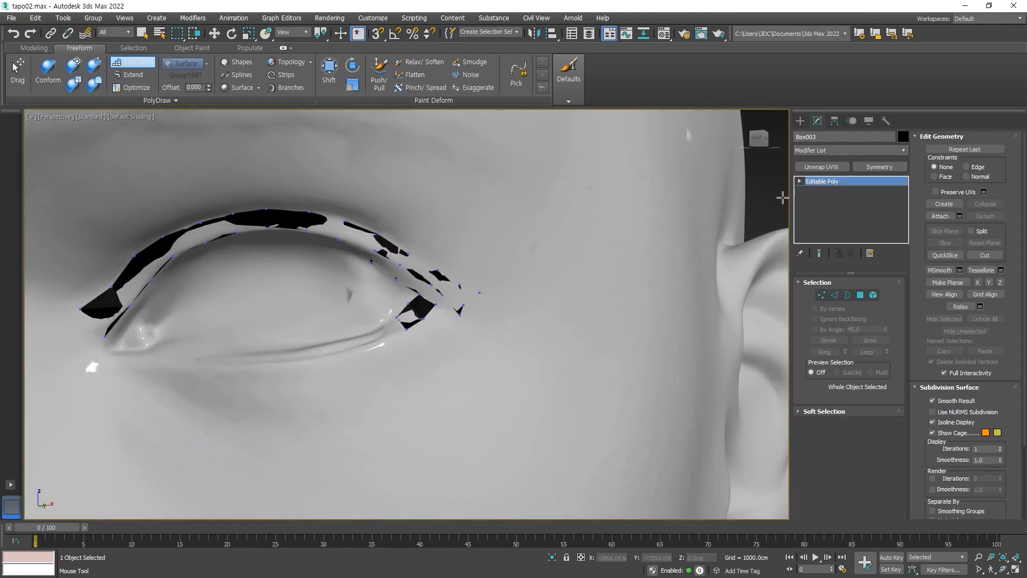
pyautogui.press('w')
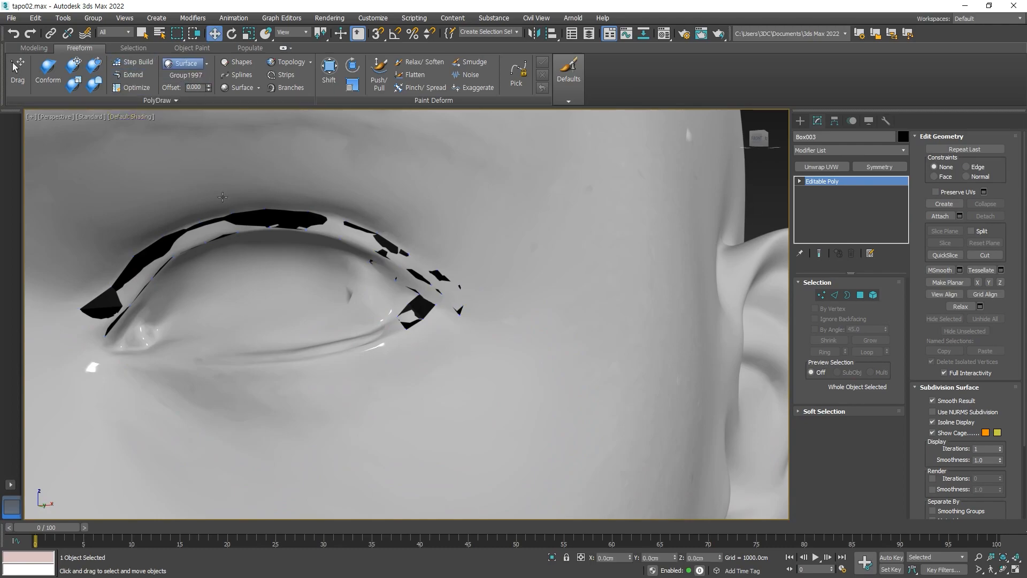
pyautogui.click(376, 425)
pyautogui.scroll(-5, 409, 460)
pyautogui.rightClick(394, 437)
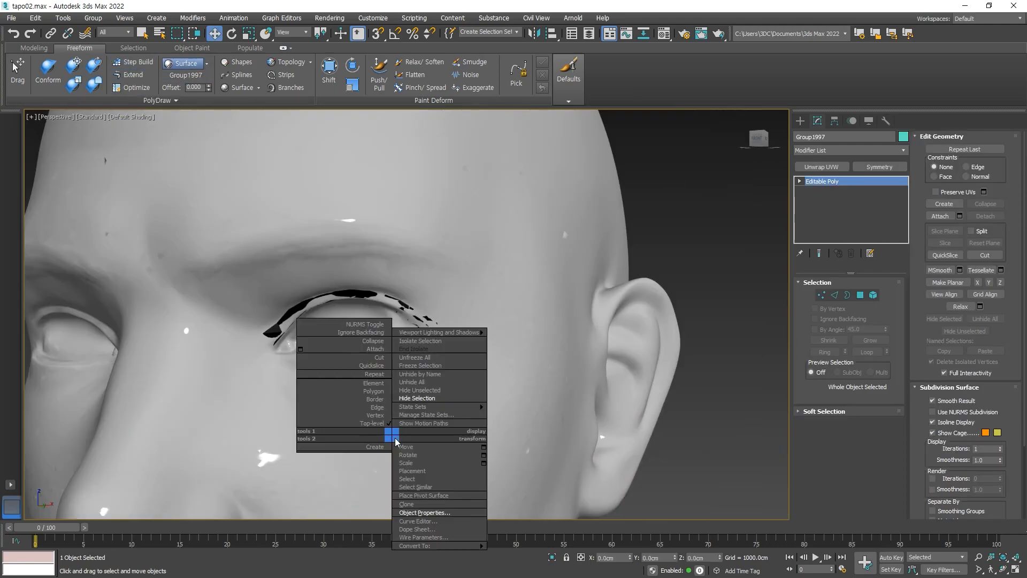
pyautogui.click(435, 513)
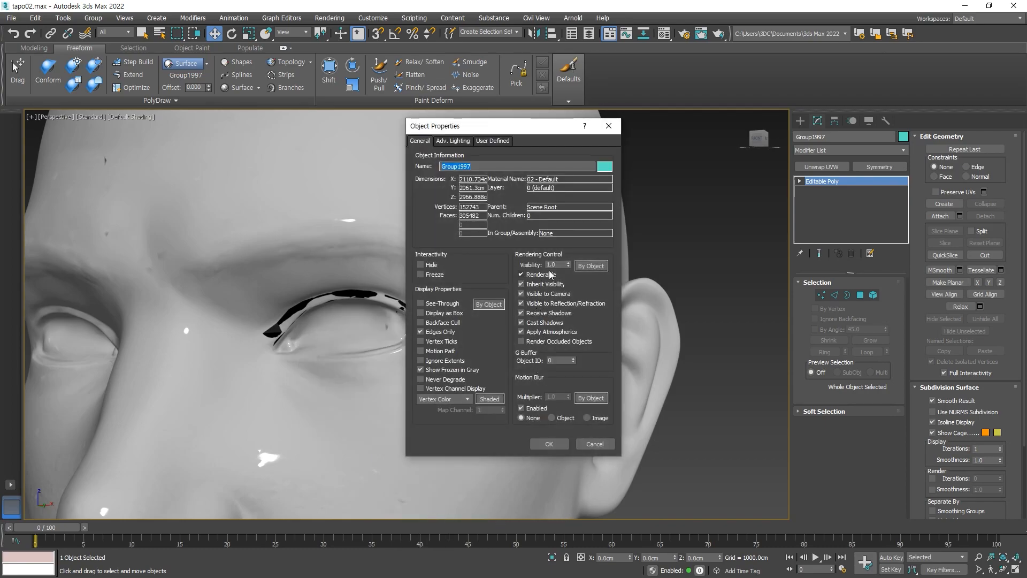
pyautogui.click(568, 267)
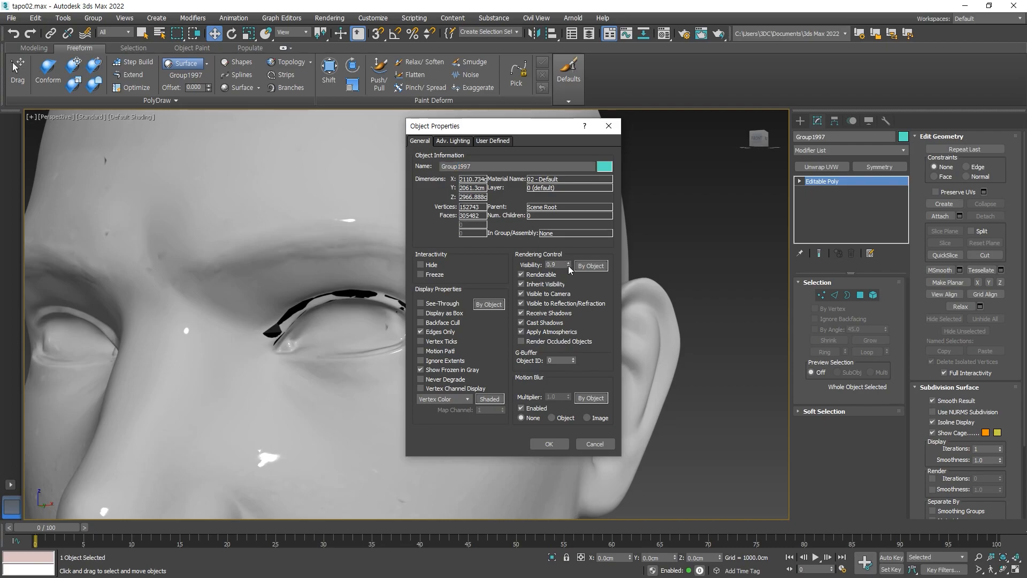
pyautogui.click(549, 444)
pyautogui.scroll(2, 371, 396)
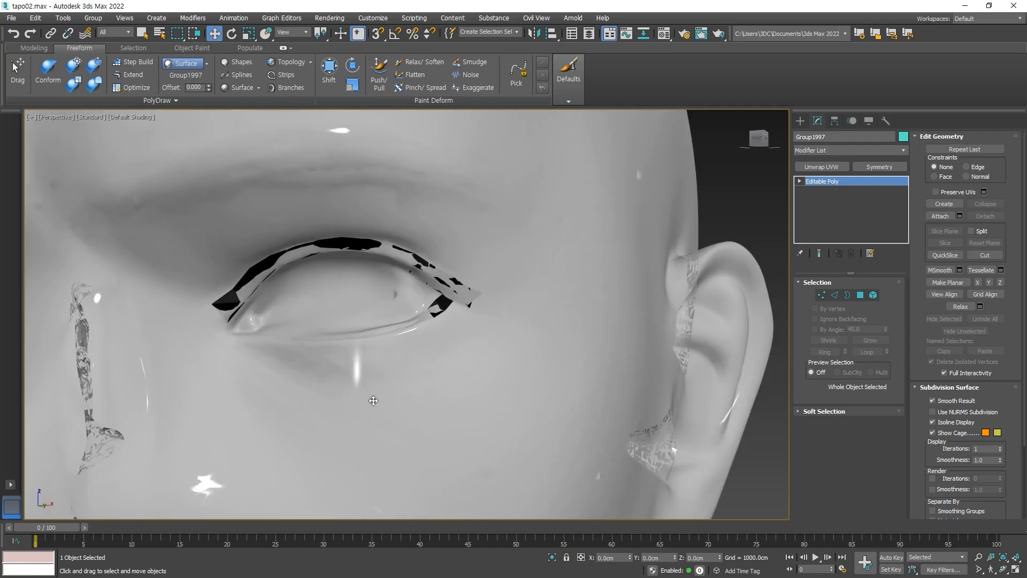
# Inspect the eyelid strip against the slightly transparent head, with and without edged faces shown
pyautogui.scroll(-5, 380, 412)
pyautogui.moveTo(384, 422); pyautogui.dragTo(409, 300, button='middle')
pyautogui.moveTo(405, 262); pyautogui.dragTo(366, 379, button='middle')
pyautogui.scroll(3, 374, 381)
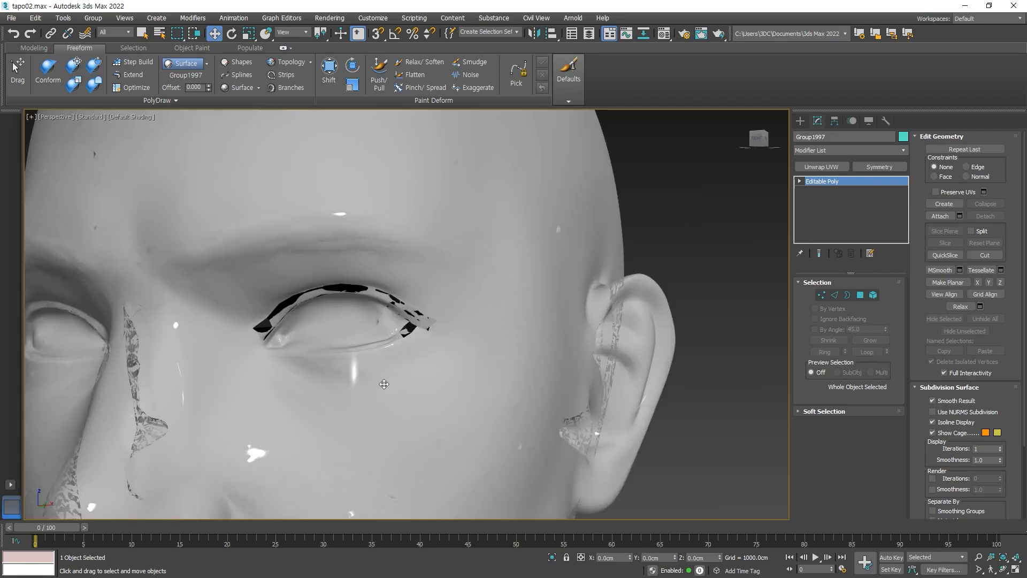
pyautogui.scroll(3, 407, 389)
pyautogui.moveTo(430, 376)
pyautogui.keyDown('alt'); pyautogui.mouseDown(button='middle')
pyautogui.moveTo(400, 369)
pyautogui.moveTo(433, 374)
pyautogui.moveTo(412, 316)
pyautogui.moveTo(417, 383)
pyautogui.mouseUp(button='middle'); pyautogui.keyUp('alt')
pyautogui.scroll(2, 412, 316)
pyautogui.scroll(-4, 401, 344)
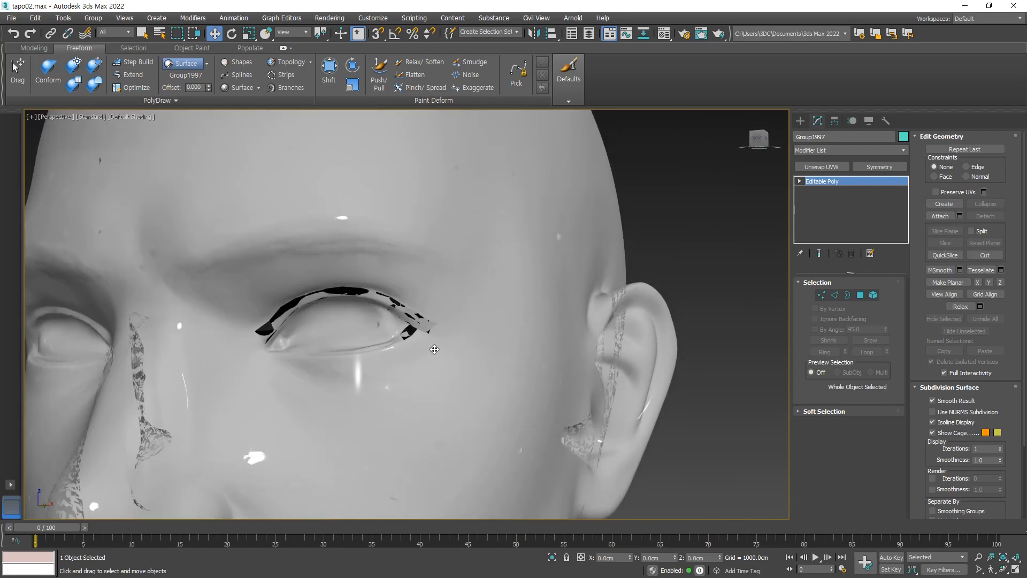
pyautogui.press('F4')
pyautogui.scroll(2, 399, 359)
pyautogui.scroll(2, 400, 358)
pyautogui.scroll(-3, 412, 354)
pyautogui.press('F4')
pyautogui.scroll(3, 417, 359)
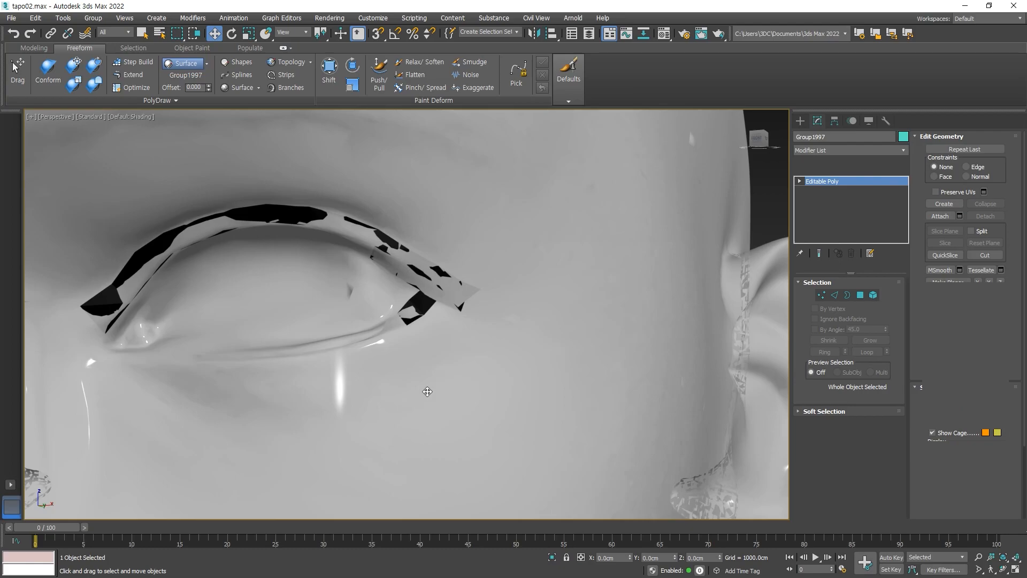
# Freeze the head mesh, select the eyelid strip, and display edged faces
pyautogui.rightClick(425, 388)
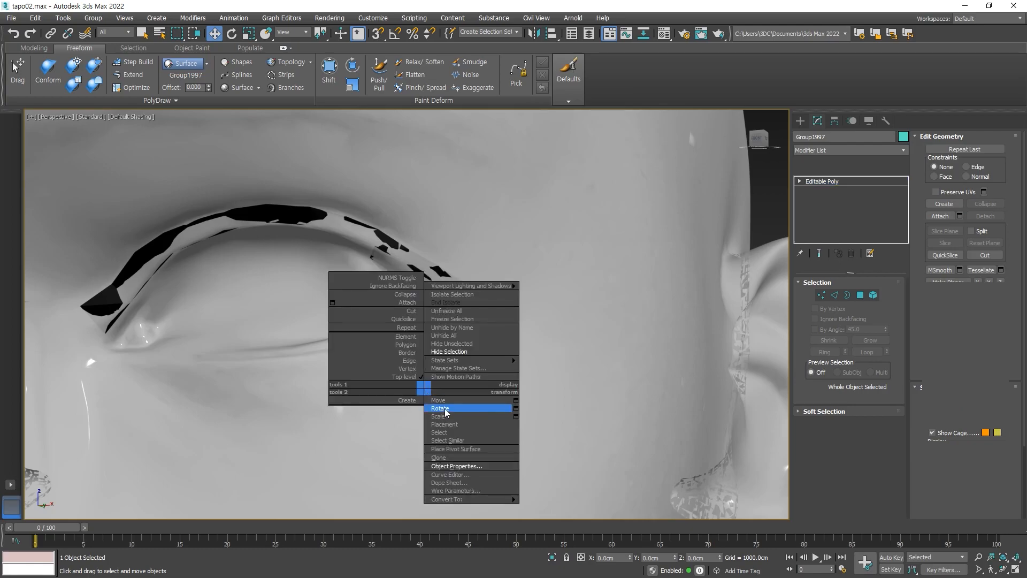
pyautogui.click(464, 319)
pyautogui.click(450, 295)
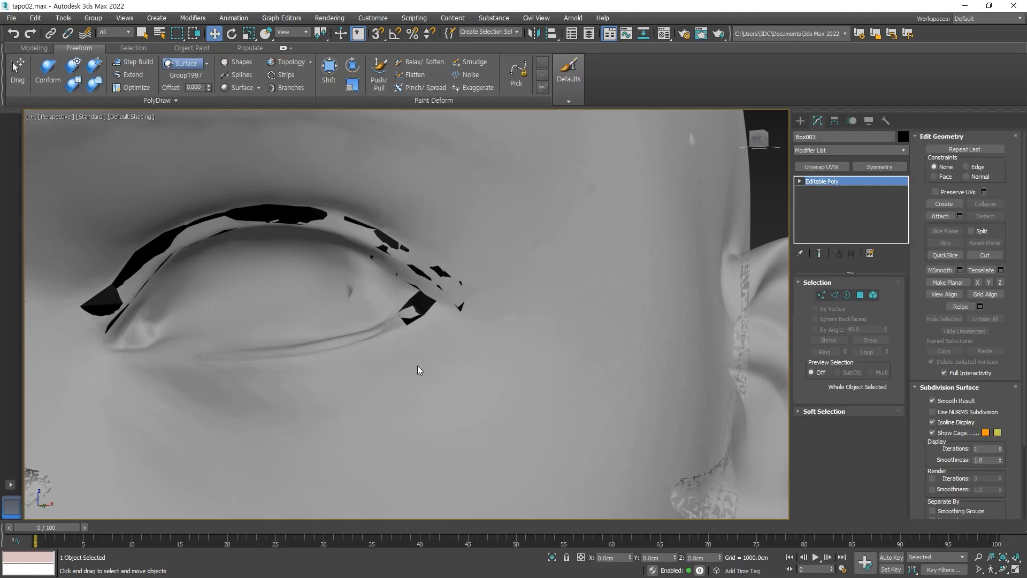
pyautogui.press('F4')
pyautogui.moveTo(433, 387); pyautogui.dragTo(440, 365, button='middle')
pyautogui.moveTo(390, 388)
pyautogui.keyDown('alt'); pyautogui.mouseDown(button='middle')
pyautogui.moveTo(380, 405)
pyautogui.moveTo(387, 396)
pyautogui.mouseUp(button='middle'); pyautogui.keyUp('alt')
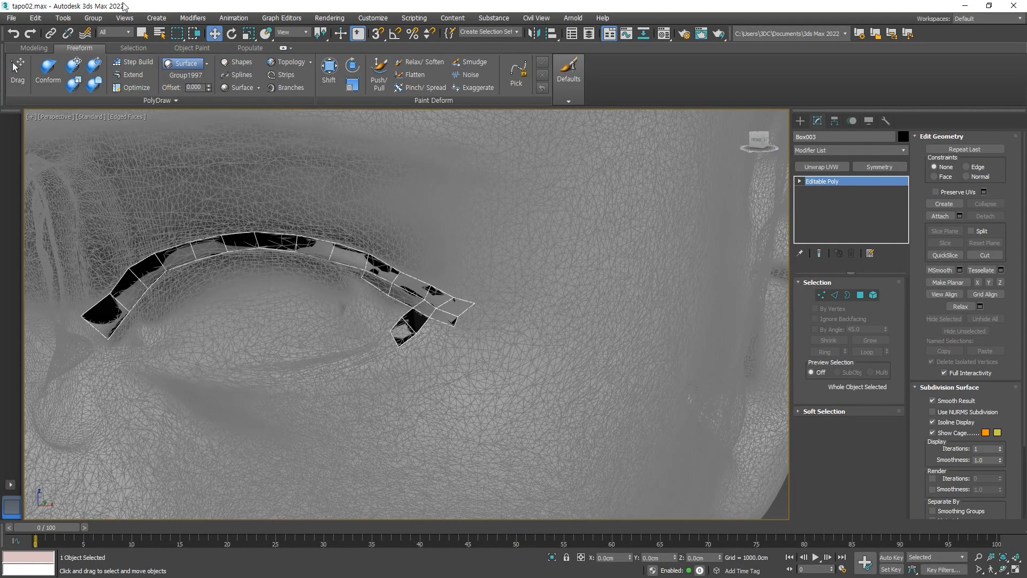
# Resume Step Build, place paired vertices along the outer half of the lower eyelid, and fill quads between them
pyautogui.click(132, 62)
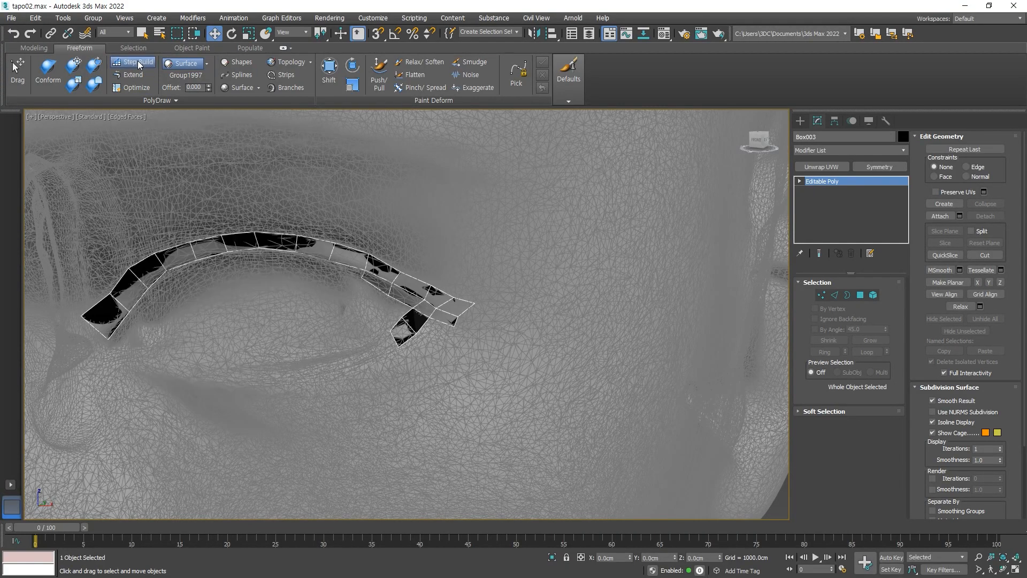
pyautogui.click(372, 343)
pyautogui.moveTo(350, 359)
pyautogui.keyDown('alt'); pyautogui.mouseDown(button='middle')
pyautogui.moveTo(371, 381)
pyautogui.moveTo(335, 349)
pyautogui.mouseUp(button='middle'); pyautogui.keyUp('alt')
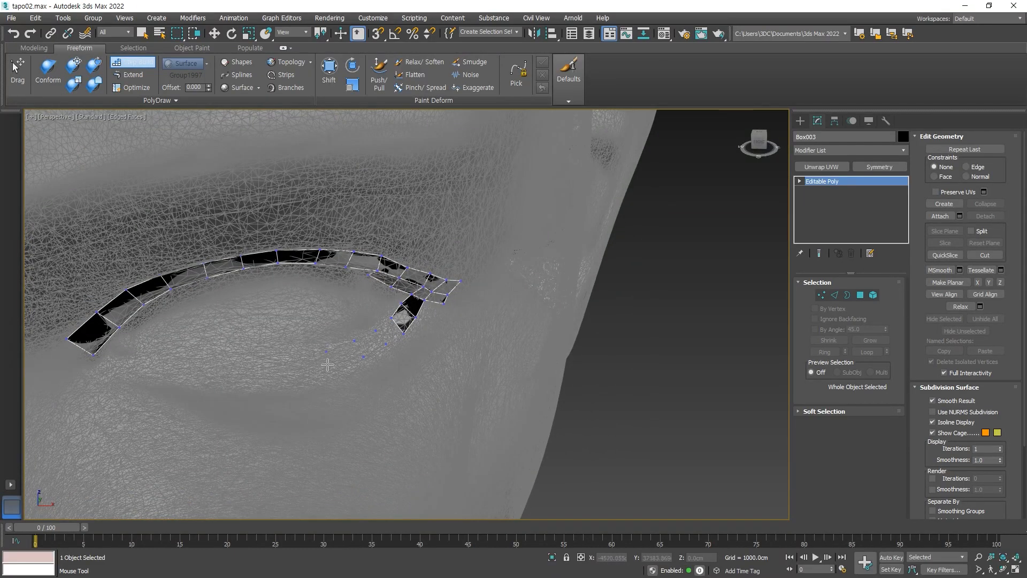
pyautogui.moveTo(324, 354)
pyautogui.keyDown('alt'); pyautogui.mouseDown(button='middle')
pyautogui.moveTo(341, 342)
pyautogui.moveTo(313, 361)
pyautogui.mouseUp(button='middle'); pyautogui.keyUp('alt')
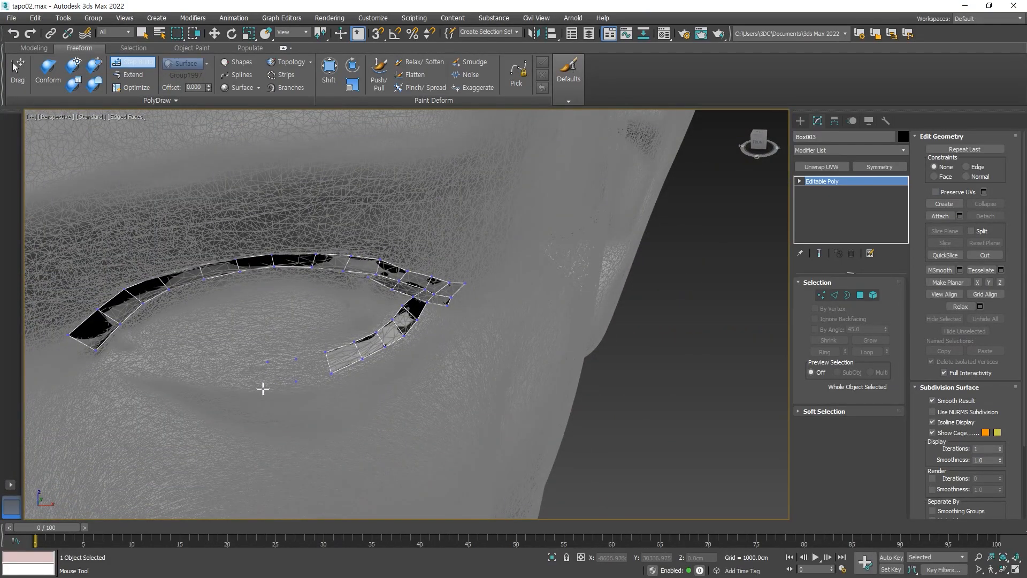
pyautogui.keyDown('shift'); pyautogui.moveTo(315, 367); pyautogui.dragTo(267, 376); pyautogui.keyUp('shift')
# Place paired vertices along the rest of the lower eyelid toward the inner eye corner and fill the quads
pyautogui.keyDown('alt'); pyautogui.moveTo(285, 383); pyautogui.dragTo(295, 360, button='middle'); pyautogui.keyUp('alt')
pyautogui.scroll(-3, 283, 380)
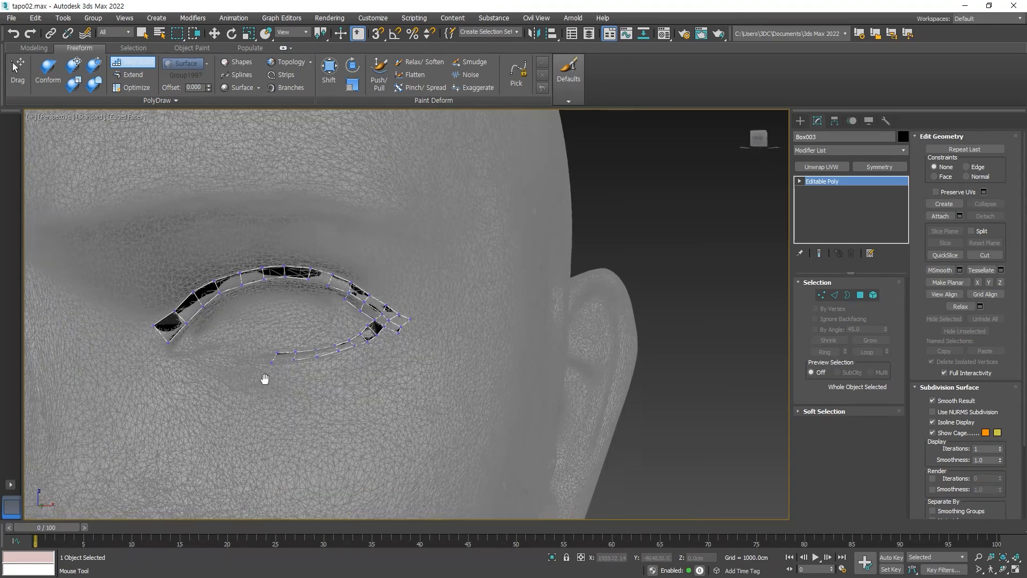
pyautogui.moveTo(257, 393); pyautogui.dragTo(305, 289, button='middle')
pyautogui.scroll(-4, 214, 311)
pyautogui.keyDown('alt'); pyautogui.moveTo(203, 423); pyautogui.dragTo(275, 332, button='middle'); pyautogui.keyUp('alt')
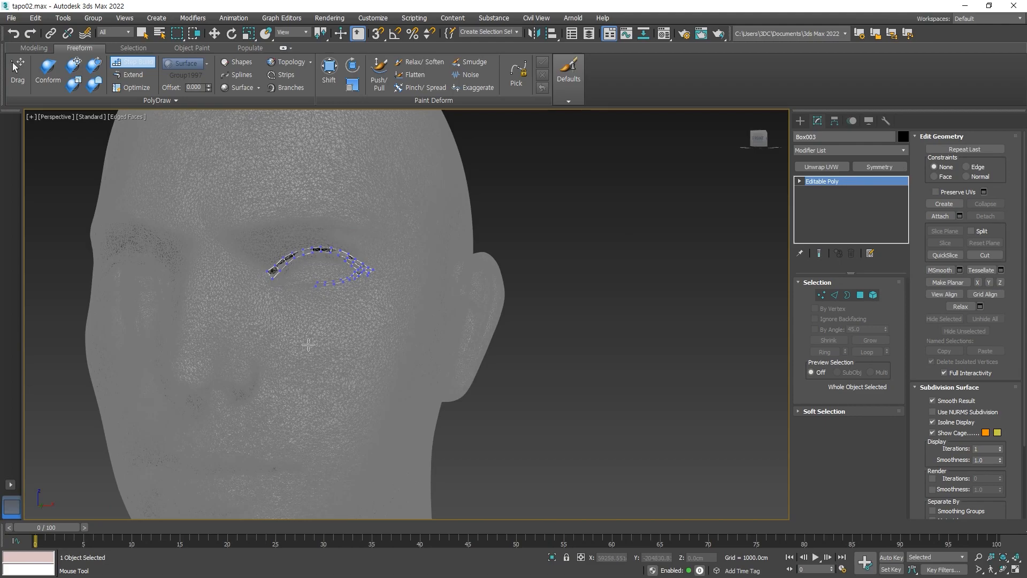
pyautogui.scroll(8, 311, 348)
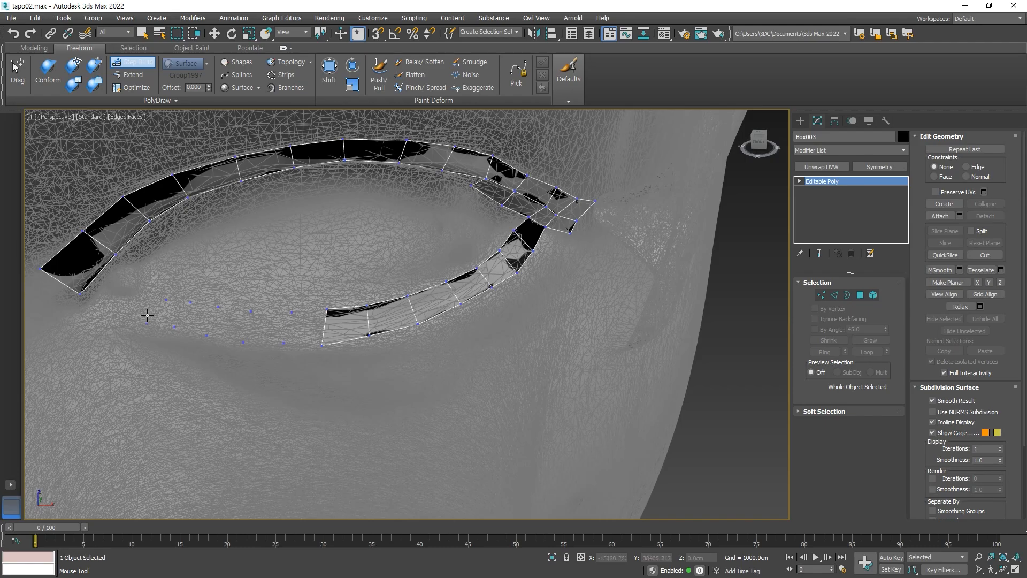
pyautogui.moveTo(326, 320)
pyautogui.keyDown('shift'); pyautogui.mouseDown()
pyautogui.moveTo(258, 325)
pyautogui.moveTo(144, 309)
pyautogui.mouseUp(); pyautogui.keyUp('shift')
pyautogui.keyDown('alt'); pyautogui.moveTo(307, 354); pyautogui.dragTo(544, 312, button='middle'); pyautogui.keyUp('alt')
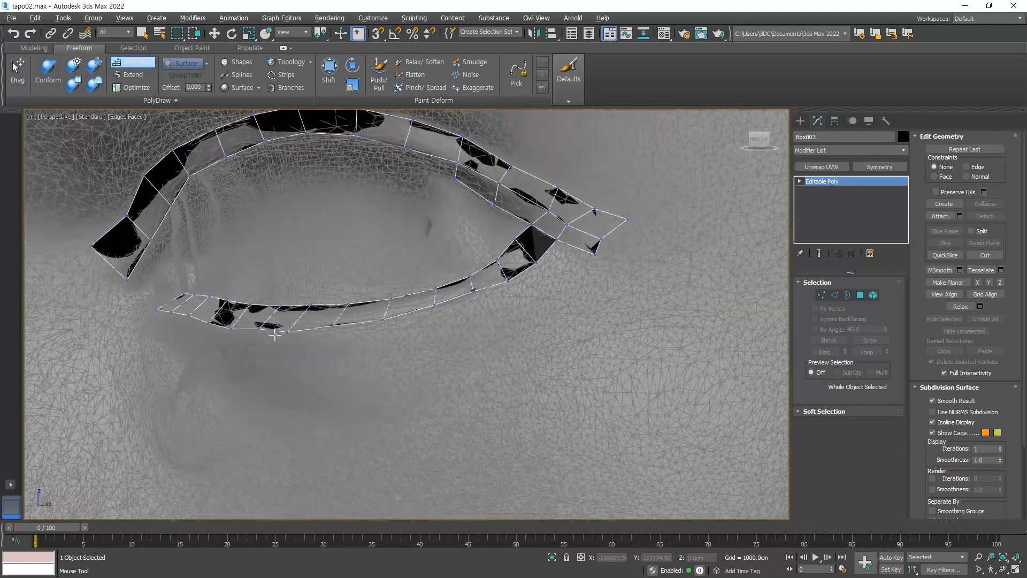
# Add vertices inside the inner eye corner and fill quads joining the upper and lower eyelid strips
pyautogui.keyDown('alt'); pyautogui.moveTo(469, 337); pyautogui.dragTo(242, 309, button='middle'); pyautogui.keyUp('alt')
pyautogui.keyDown('alt'); pyautogui.moveTo(329, 322); pyautogui.dragTo(285, 334, button='middle'); pyautogui.keyUp('alt')
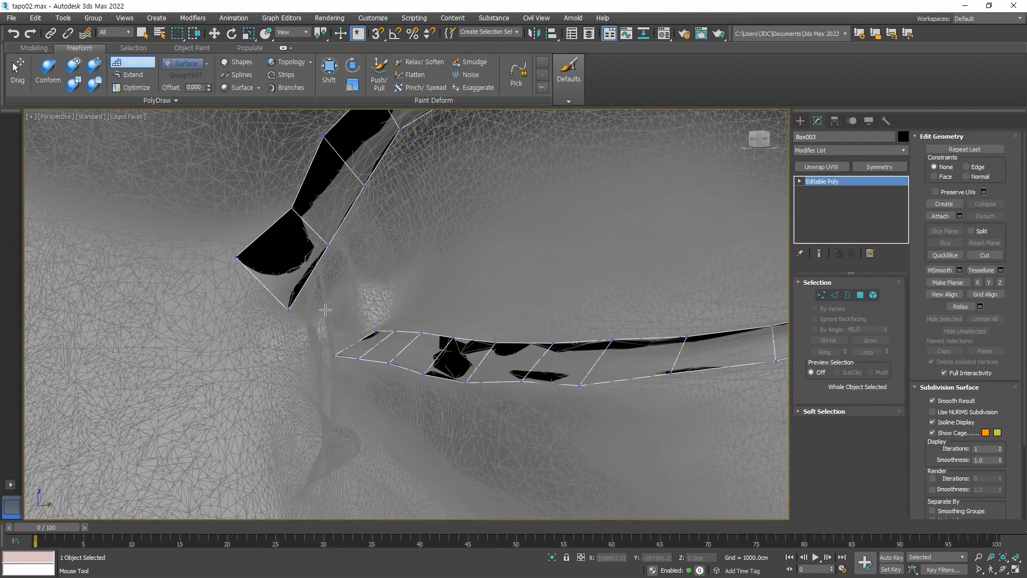
pyautogui.click(353, 265)
pyautogui.click(386, 204)
pyautogui.keyDown('shift'); pyautogui.moveTo(376, 207); pyautogui.dragTo(311, 298); pyautogui.keyUp('shift')
pyautogui.moveTo(329, 322)
pyautogui.keyDown('alt'); pyautogui.mouseDown(button='middle')
pyautogui.moveTo(332, 302)
pyautogui.moveTo(333, 330)
pyautogui.mouseUp(button='middle'); pyautogui.keyUp('alt')
pyautogui.scroll(-10, 273, 287)
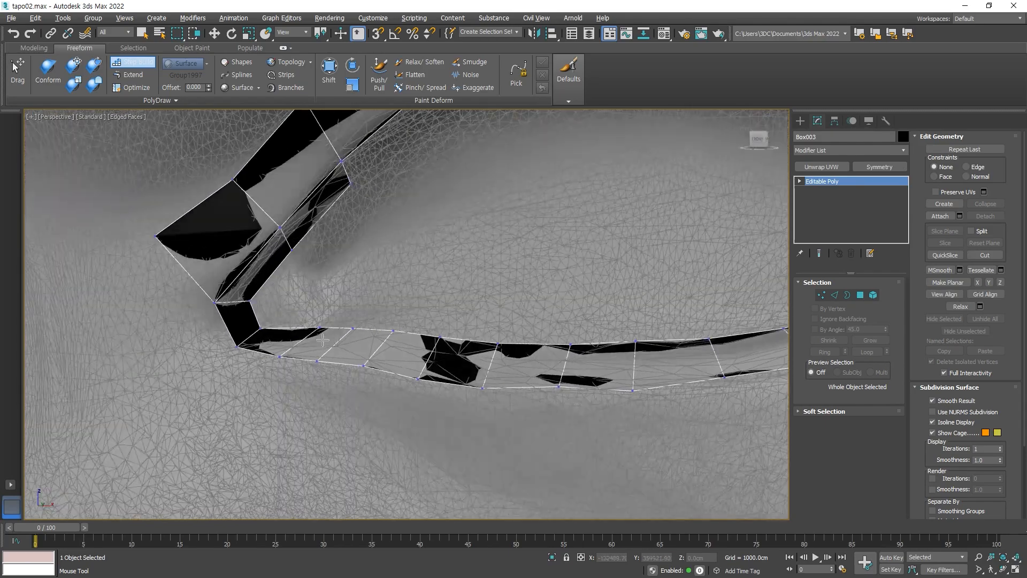
# Place a row of vertices beneath the upper eyelid strip and fill a second band of quads from them
pyautogui.scroll(6, 321, 326)
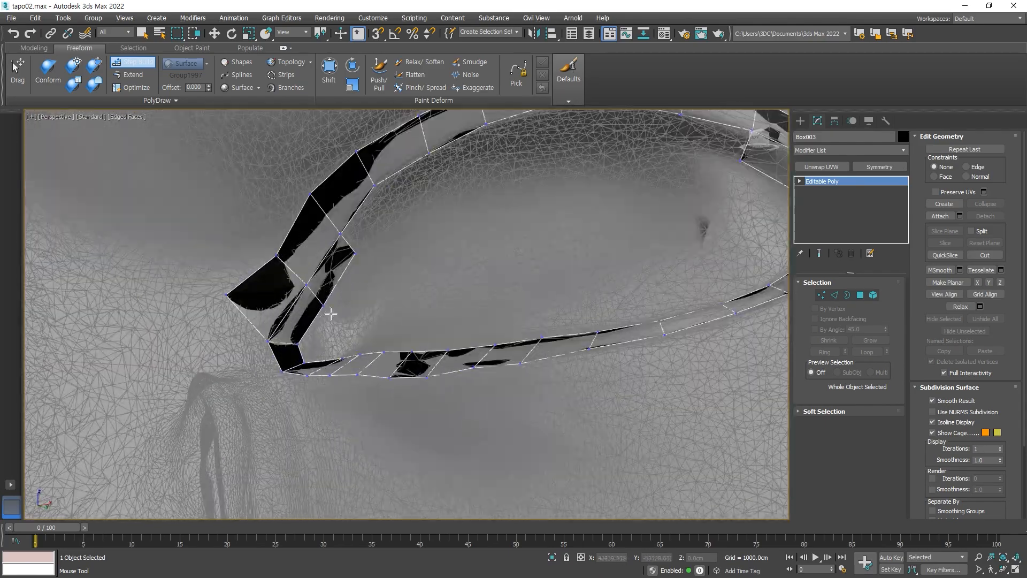
pyautogui.click(323, 298)
pyautogui.click(371, 273)
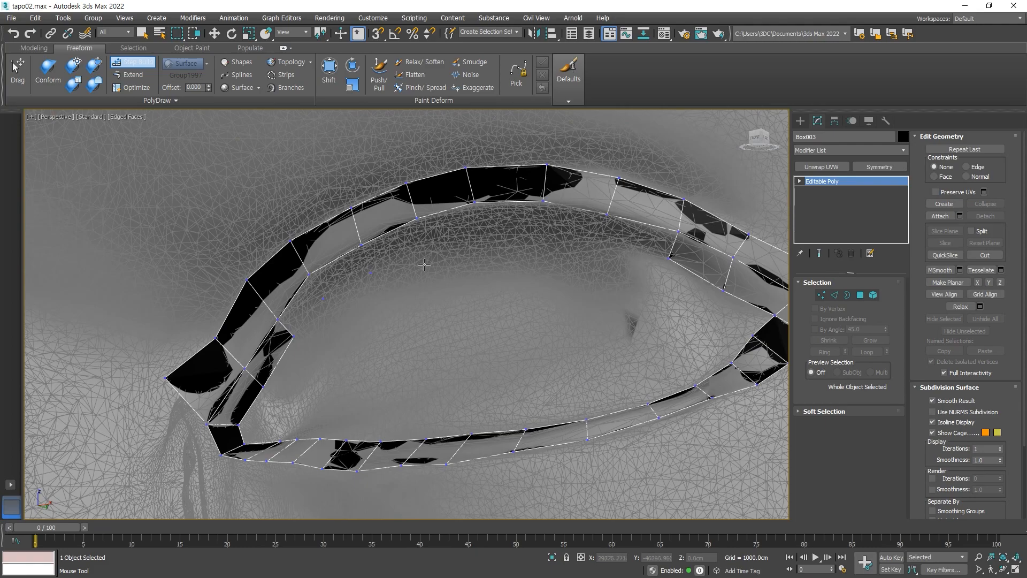
pyautogui.click(481, 233)
pyautogui.click(542, 234)
pyautogui.click(607, 242)
pyautogui.moveTo(646, 244)
pyautogui.keyDown('shift'); pyautogui.mouseDown()
pyautogui.moveTo(618, 228)
pyautogui.moveTo(397, 251)
pyautogui.moveTo(281, 326)
pyautogui.mouseUp(); pyautogui.keyUp('shift')
# Place another ring of vertices inside the eye opening and fill quads along the inner edges of both eyelids
pyautogui.scroll(-5, 490, 320)
pyautogui.moveTo(491, 326); pyautogui.dragTo(465, 365, button='middle')
pyautogui.scroll(-3, 437, 295)
pyautogui.scroll(5, 343, 321)
pyautogui.moveTo(397, 323)
pyautogui.keyDown('alt'); pyautogui.mouseDown(button='middle')
pyautogui.moveTo(332, 341)
pyautogui.moveTo(360, 351)
pyautogui.moveTo(343, 361)
pyautogui.mouseUp(button='middle'); pyautogui.keyUp('alt')
pyautogui.keyDown('alt'); pyautogui.moveTo(425, 378); pyautogui.dragTo(310, 368, button='middle'); pyautogui.keyUp('alt')
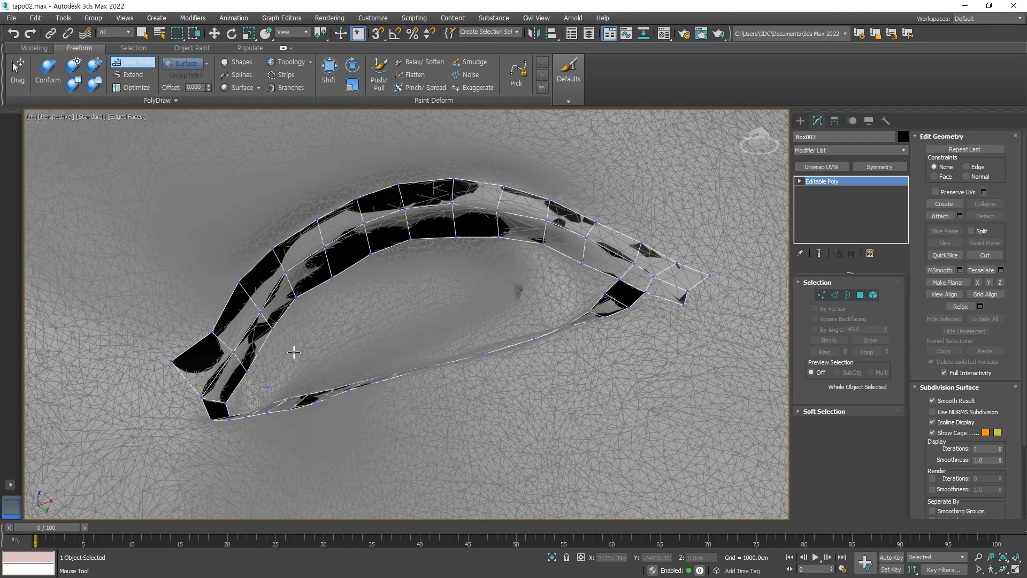
pyautogui.click(317, 324)
pyautogui.click(353, 311)
pyautogui.keyDown('alt'); pyautogui.moveTo(562, 287); pyautogui.dragTo(552, 349, button='middle'); pyautogui.keyUp('alt')
pyautogui.click(550, 338)
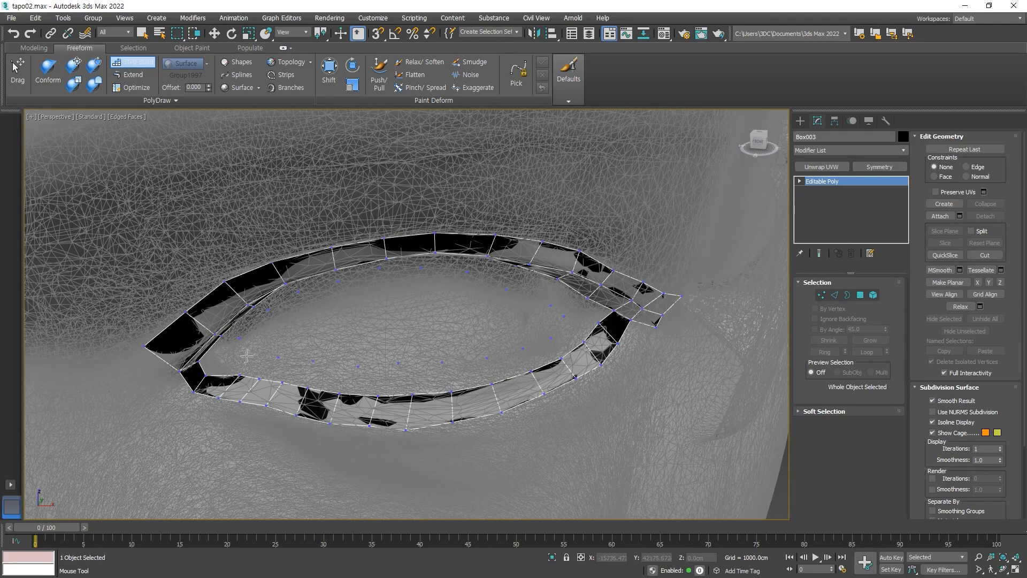
pyautogui.moveTo(295, 338)
pyautogui.keyDown('shift'); pyautogui.mouseDown()
pyautogui.moveTo(235, 362)
pyautogui.moveTo(478, 384)
pyautogui.moveTo(582, 349)
pyautogui.moveTo(558, 348)
pyautogui.mouseUp(); pyautogui.keyUp('shift')
pyautogui.keyDown('alt'); pyautogui.moveTo(297, 383); pyautogui.dragTo(283, 319, button='middle'); pyautogui.keyUp('alt')
pyautogui.moveTo(225, 371)
pyautogui.keyDown('shift'); pyautogui.mouseDown()
pyautogui.moveTo(272, 321)
pyautogui.moveTo(391, 266)
pyautogui.moveTo(585, 296)
pyautogui.mouseUp(); pyautogui.keyUp('shift')
# Collapse the two inner vertices on either side of the gap in the middle of the lower eyelid
pyautogui.keyDown('alt'); pyautogui.moveTo(567, 337); pyautogui.dragTo(444, 321, button='middle'); pyautogui.keyUp('alt')
pyautogui.scroll(5, 384, 395)
pyautogui.keyDown('alt'); pyautogui.moveTo(343, 380); pyautogui.dragTo(537, 419, button='middle'); pyautogui.keyUp('alt')
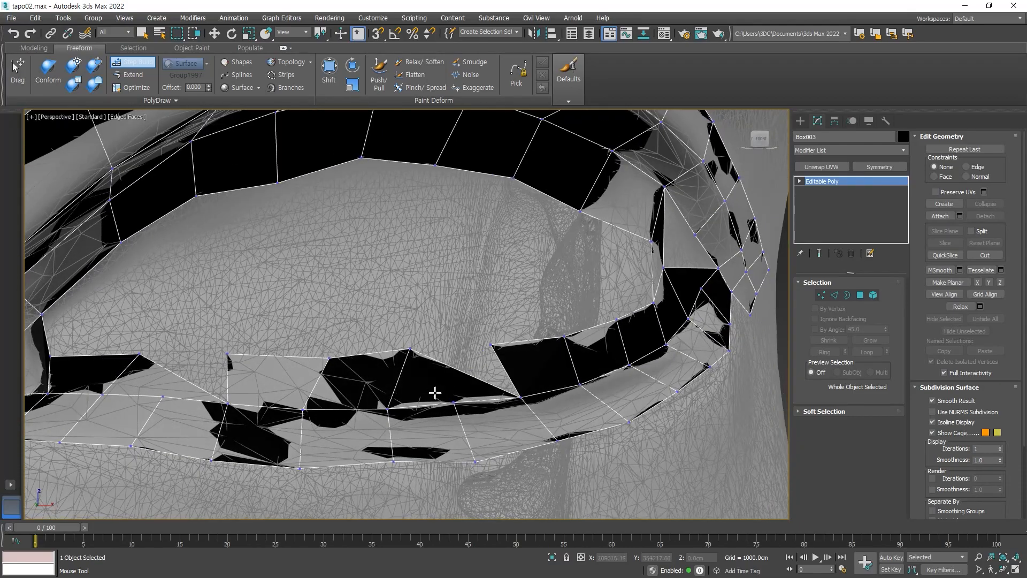
pyautogui.keyDown('alt'); pyautogui.moveTo(450, 384); pyautogui.dragTo(502, 392, button='middle'); pyautogui.keyUp('alt')
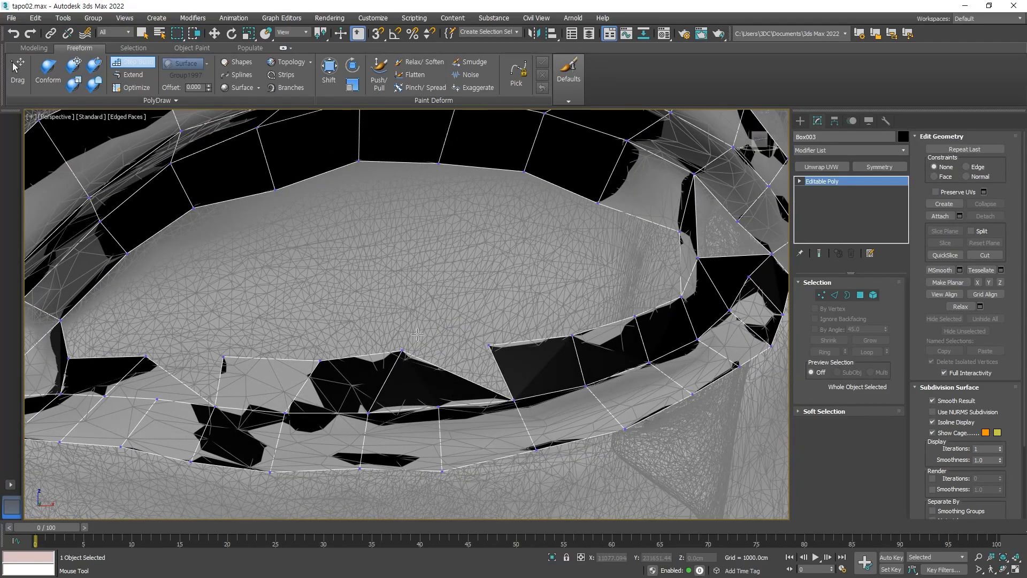
pyautogui.press('w')
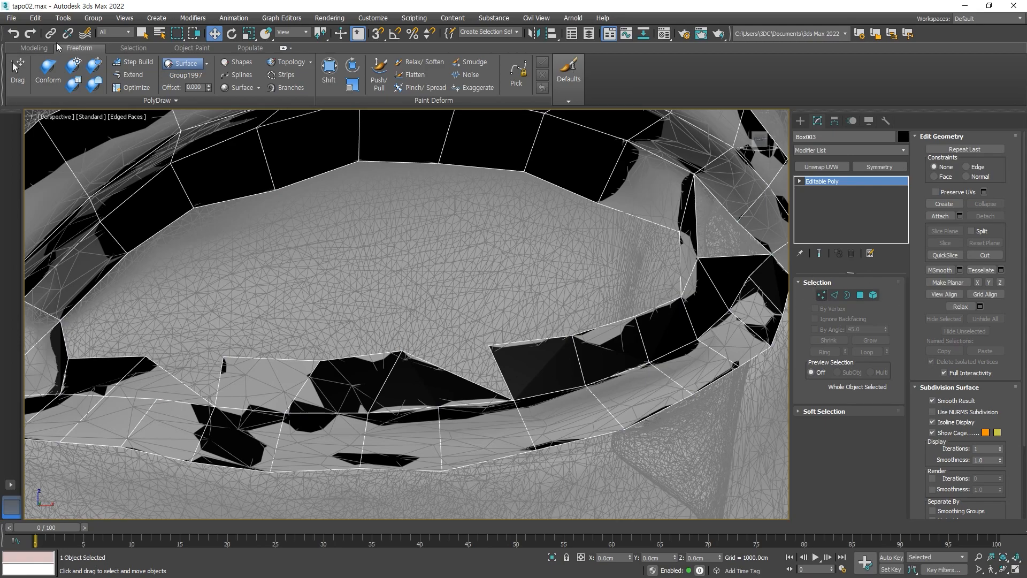
pyautogui.press('1')
pyautogui.click(401, 350)
pyautogui.keyDown('ctrl'); pyautogui.click(490, 347); pyautogui.keyUp('ctrl')
pyautogui.hotkey('ctrl', 'alt', 'c')
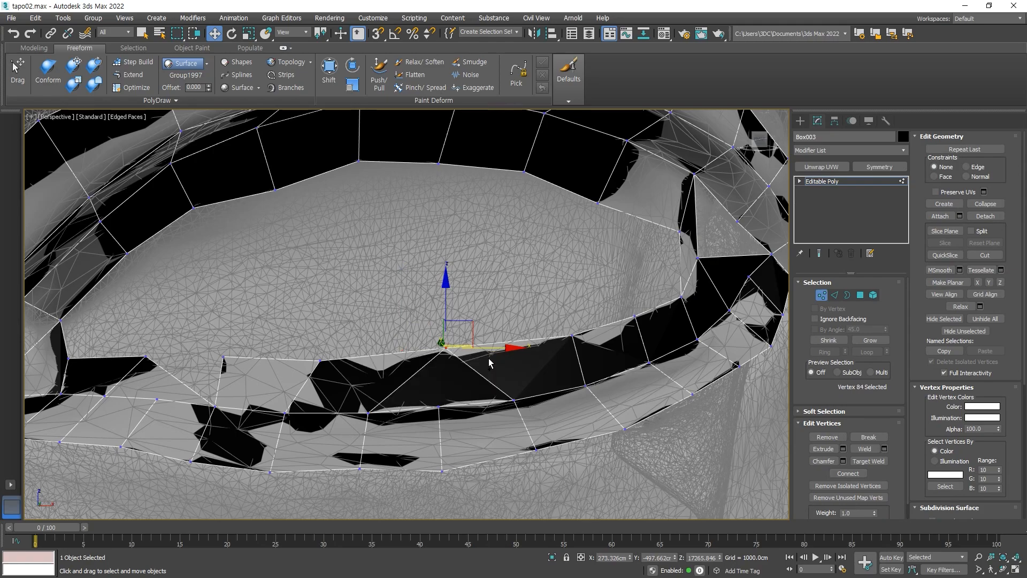
# Collapse the two inner vertices across the lower eyelid gap near the inner eye corner
pyautogui.moveTo(191, 393); pyautogui.dragTo(362, 385, button='middle')
pyautogui.click(366, 378)
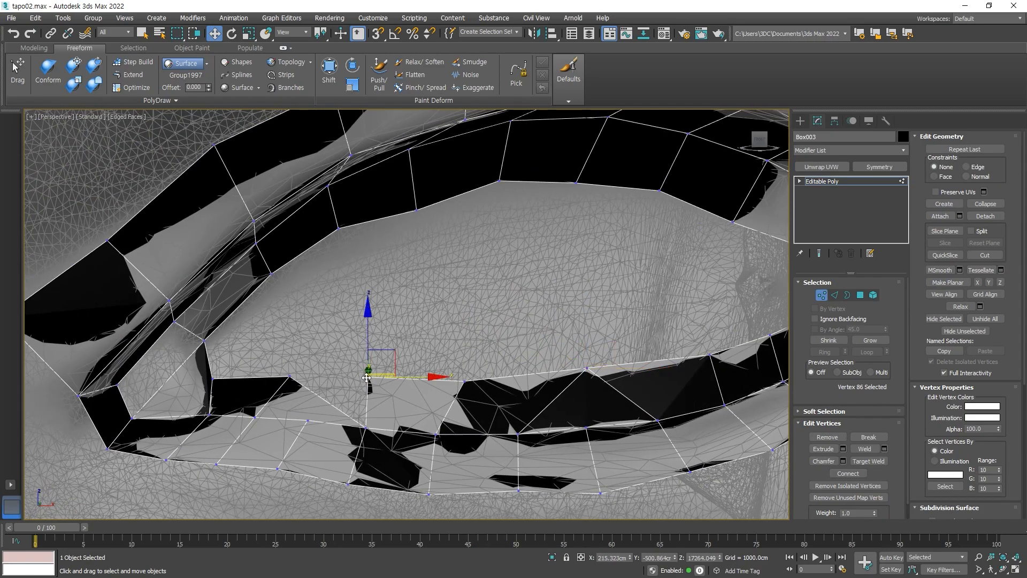
pyautogui.keyDown('ctrl'); pyautogui.click(287, 376); pyautogui.keyUp('ctrl')
pyautogui.hotkey('ctrl', 'alt', 'c')
# Cut an edge across the lower eyelid's inner band from the collapsed vertex near the inner eye corner
pyautogui.moveTo(368, 411); pyautogui.dragTo(362, 408, button='middle')
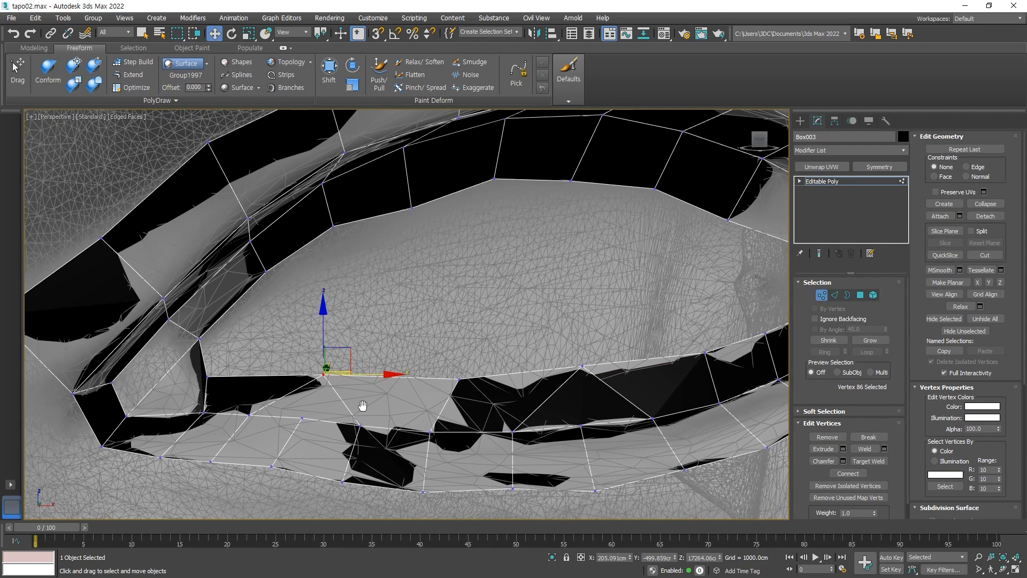
pyautogui.hotkey('alt', 'c')
pyautogui.click(321, 375)
pyautogui.click(301, 418)
pyautogui.rightClick(254, 410)
# Select the open border of the four-sided hole at the outer eye corner and cap it
pyautogui.moveTo(544, 409); pyautogui.dragTo(454, 405, button='middle')
pyautogui.keyDown('alt'); pyautogui.moveTo(537, 384); pyautogui.dragTo(694, 328, button='middle'); pyautogui.keyUp('alt')
pyautogui.scroll(6, 454, 401)
pyautogui.moveTo(453, 401); pyautogui.dragTo(469, 381, button='middle')
pyautogui.scroll(-4, 473, 382)
pyautogui.scroll(6, 486, 387)
pyautogui.scroll(-6, 470, 405)
pyautogui.click(847, 295)
pyautogui.click(869, 449)
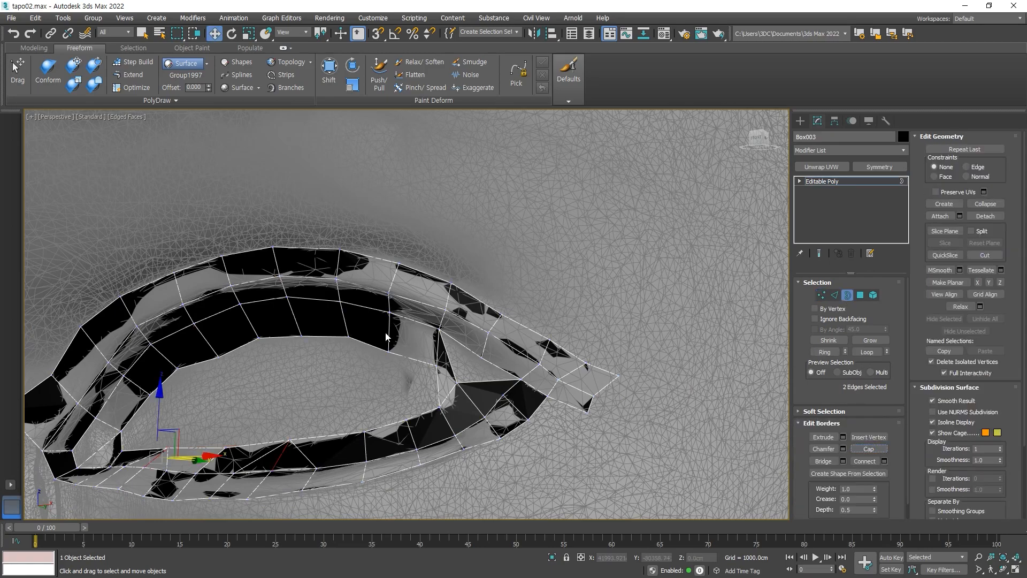
pyautogui.click(473, 351)
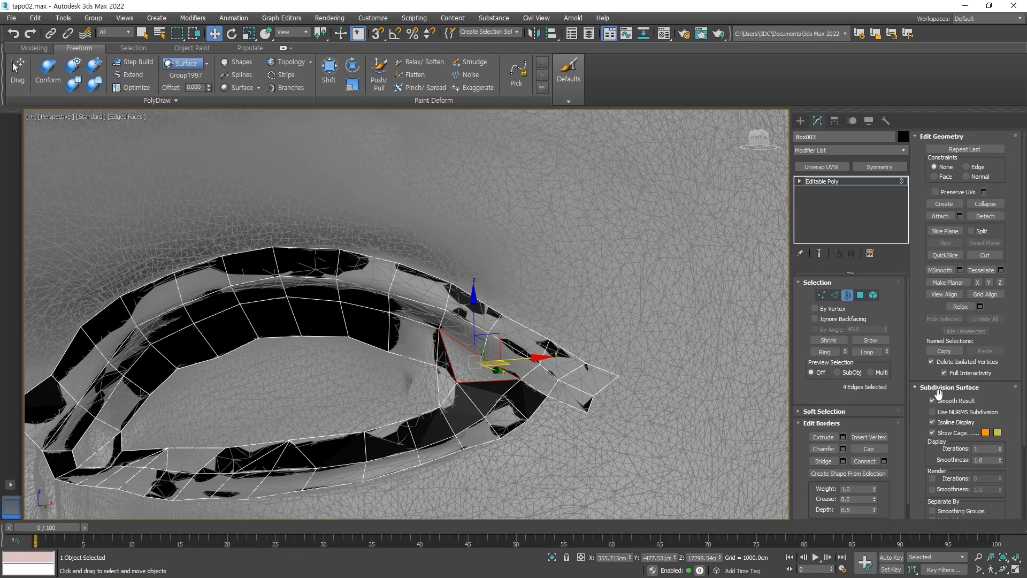
pyautogui.moveTo(363, 414); pyautogui.dragTo(498, 396, button='middle')
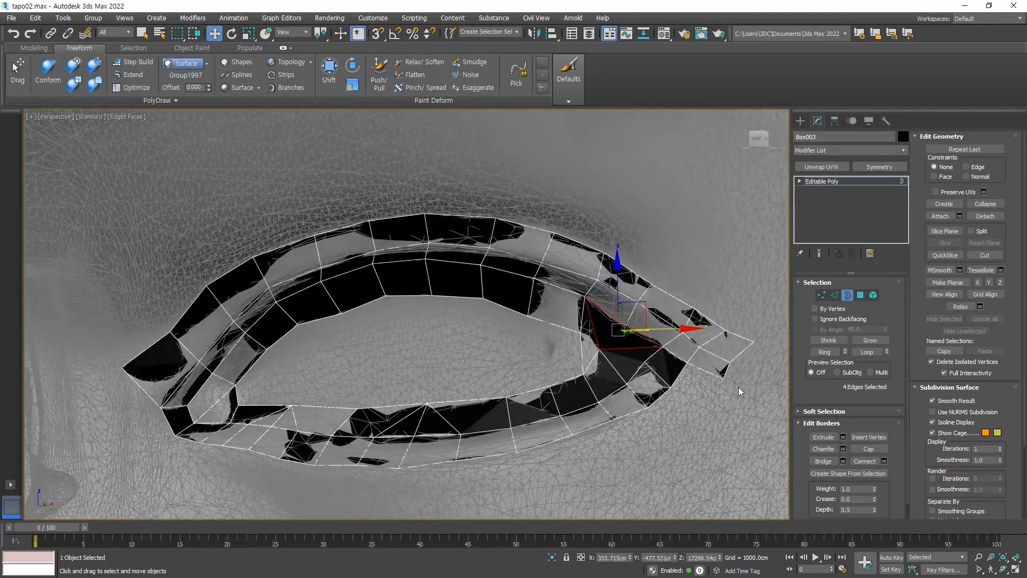
# Reposition the two inner-rim vertices at the outer eye corner to smooth the curve of the eye opening
pyautogui.click(823, 297)
pyautogui.click(582, 333)
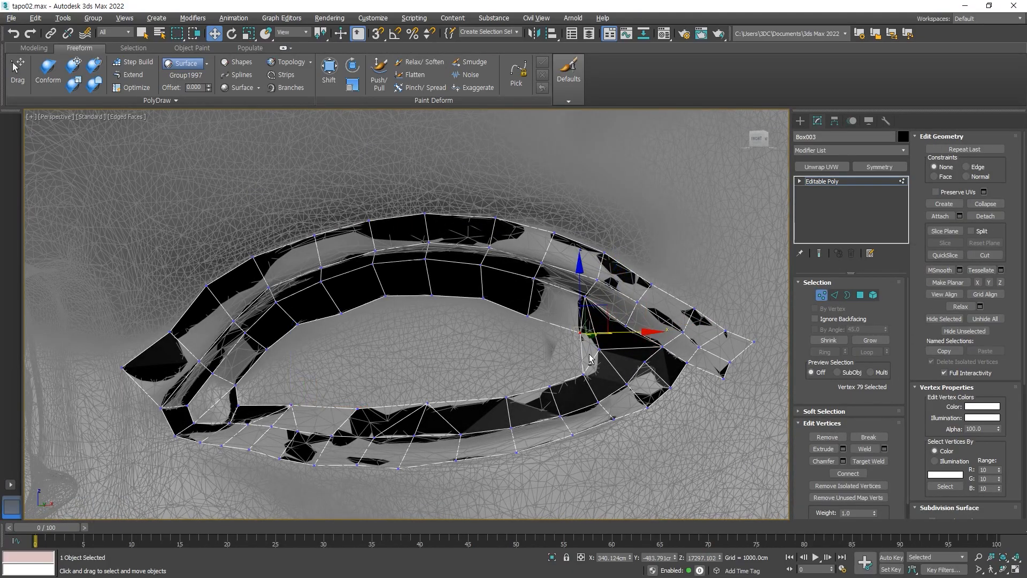
pyautogui.keyDown('alt'); pyautogui.moveTo(587, 352); pyautogui.dragTo(598, 360, button='middle'); pyautogui.keyUp('alt')
pyautogui.keyDown('alt'); pyautogui.moveTo(586, 304); pyautogui.dragTo(600, 363, button='middle'); pyautogui.keyUp('alt')
pyautogui.moveTo(601, 363); pyautogui.dragTo(586, 357)
pyautogui.keyDown('alt'); pyautogui.moveTo(586, 356); pyautogui.dragTo(545, 378, button='middle'); pyautogui.keyUp('alt')
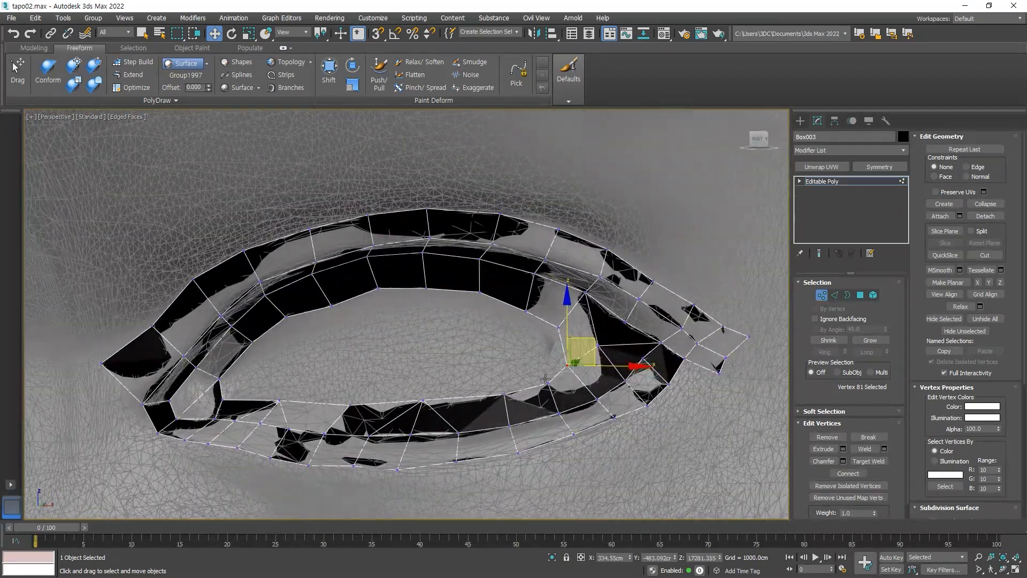
pyautogui.moveTo(570, 354); pyautogui.dragTo(561, 354)
pyautogui.moveTo(561, 354)
pyautogui.keyDown('alt'); pyautogui.mouseDown(button='middle')
pyautogui.moveTo(601, 375)
pyautogui.moveTo(560, 355)
pyautogui.mouseUp(button='middle'); pyautogui.keyUp('alt')
# Delete the polygon that spans the rim at the inner eye corner
pyautogui.keyDown('alt'); pyautogui.moveTo(291, 404); pyautogui.dragTo(278, 386, button='middle'); pyautogui.keyUp('alt')
pyautogui.click(267, 397)
pyautogui.scroll(6, 239, 384)
pyautogui.scroll(-5, 268, 435)
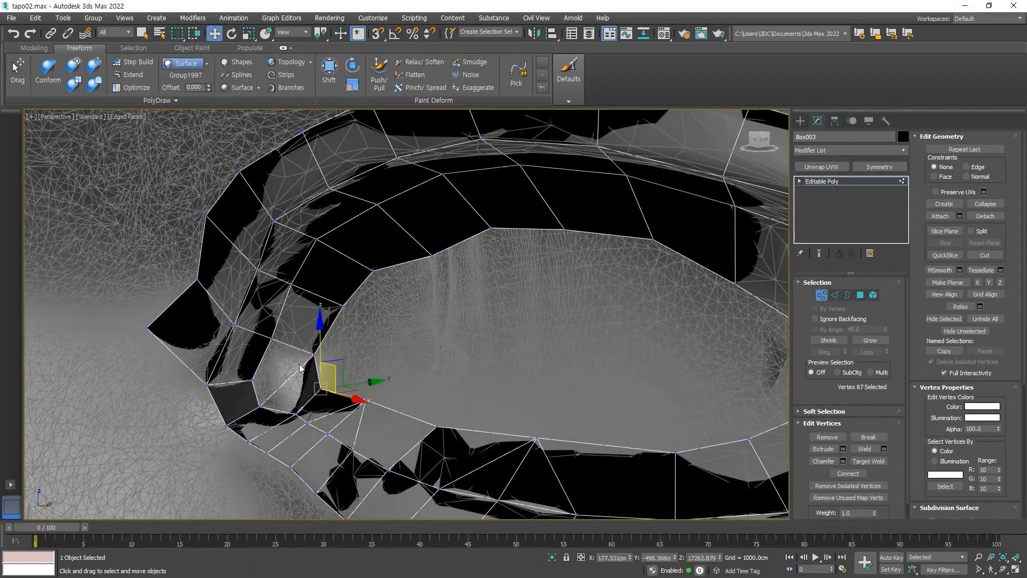
pyautogui.click(860, 295)
pyautogui.keyDown('alt'); pyautogui.moveTo(134, 417); pyautogui.dragTo(179, 416, button='middle'); pyautogui.keyUp('alt')
pyautogui.click(181, 418)
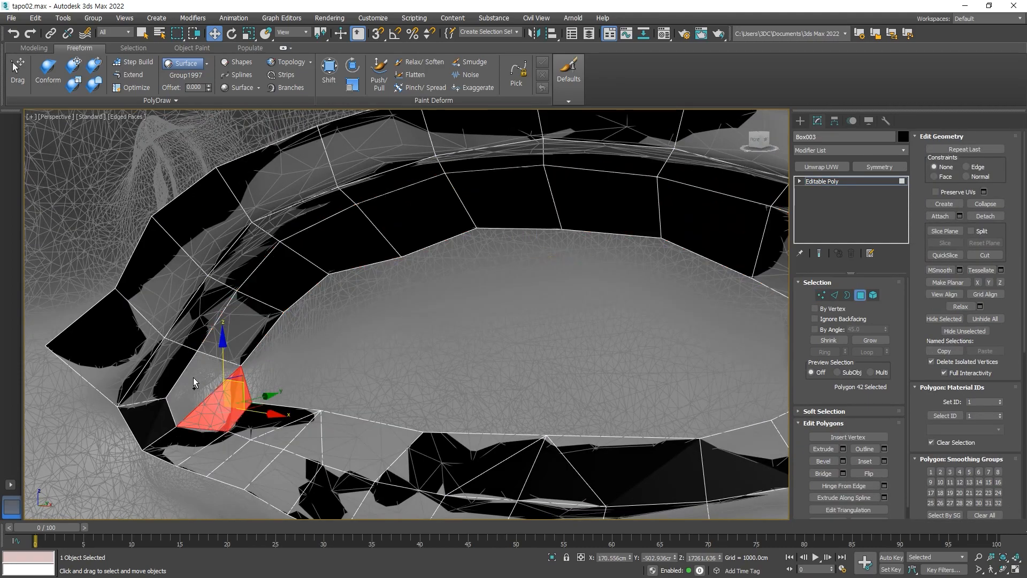
pyautogui.press('Delete')
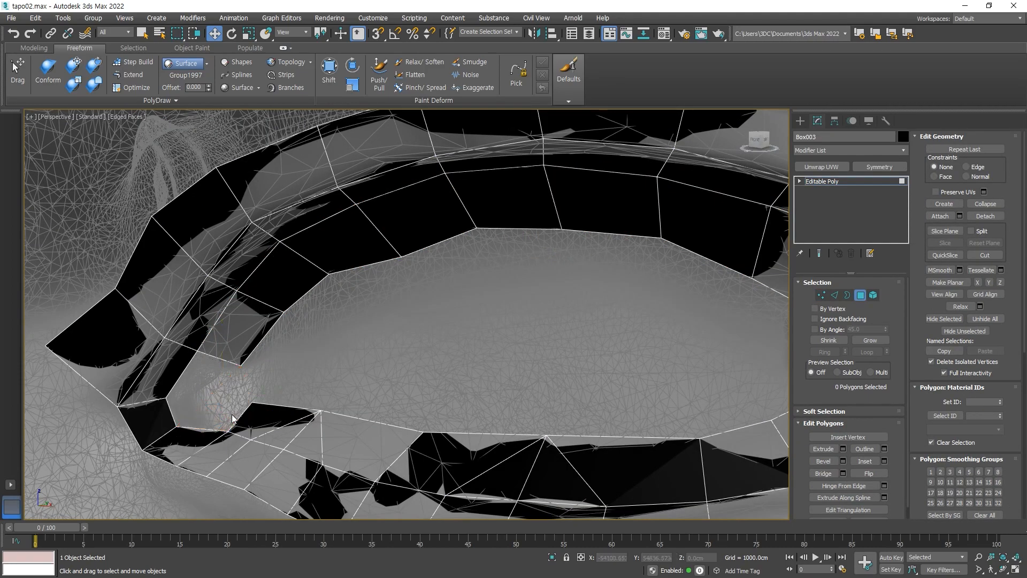
# Place Step Build points inside the gap at the inner eye corner as vertices for an inner ring
pyautogui.scroll(-6, 283, 439)
pyautogui.scroll(6, 247, 374)
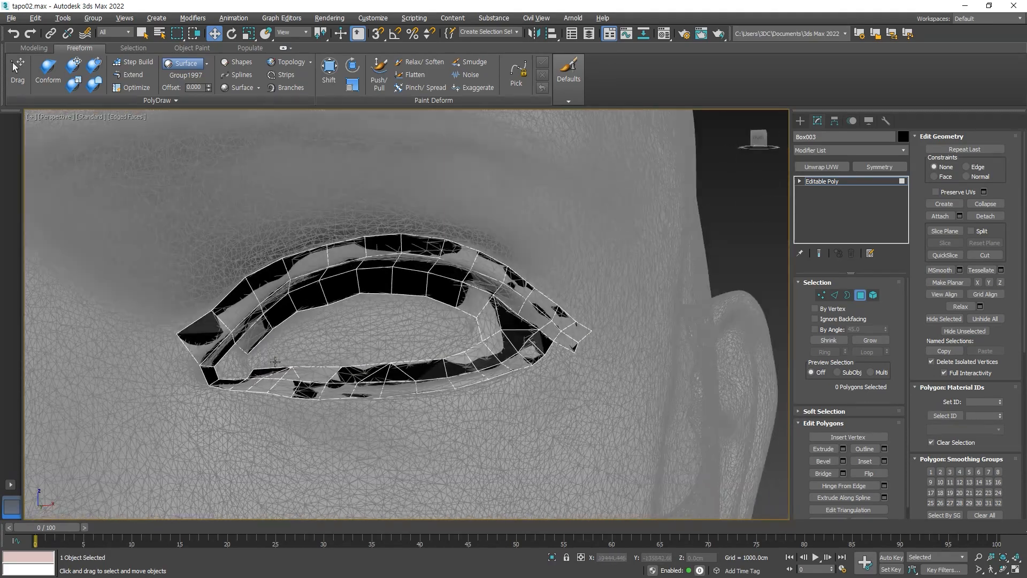
pyautogui.keyDown('alt'); pyautogui.moveTo(283, 387); pyautogui.dragTo(295, 412, button='middle'); pyautogui.keyUp('alt')
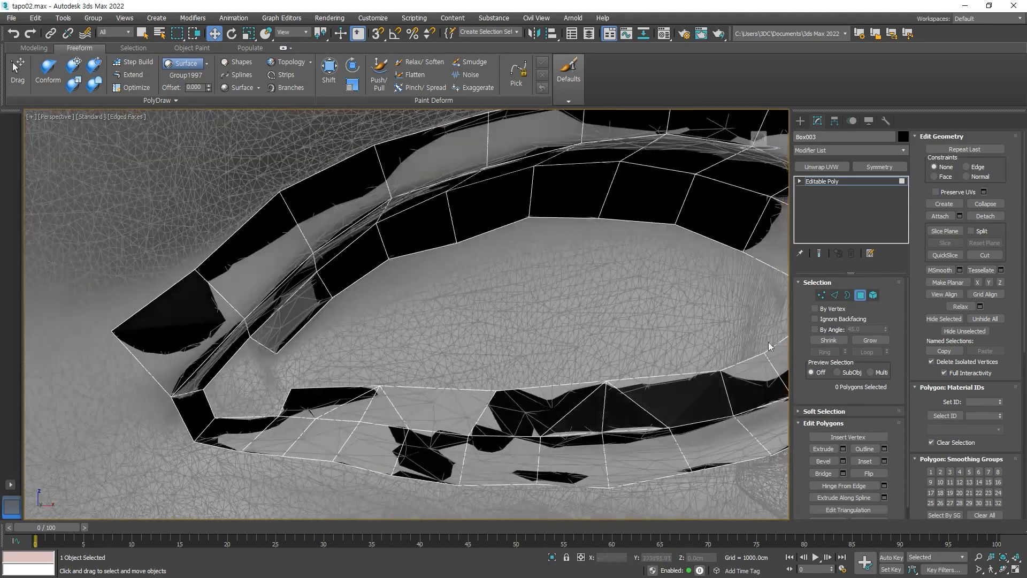
pyautogui.click(133, 62)
pyautogui.scroll(3, 270, 341)
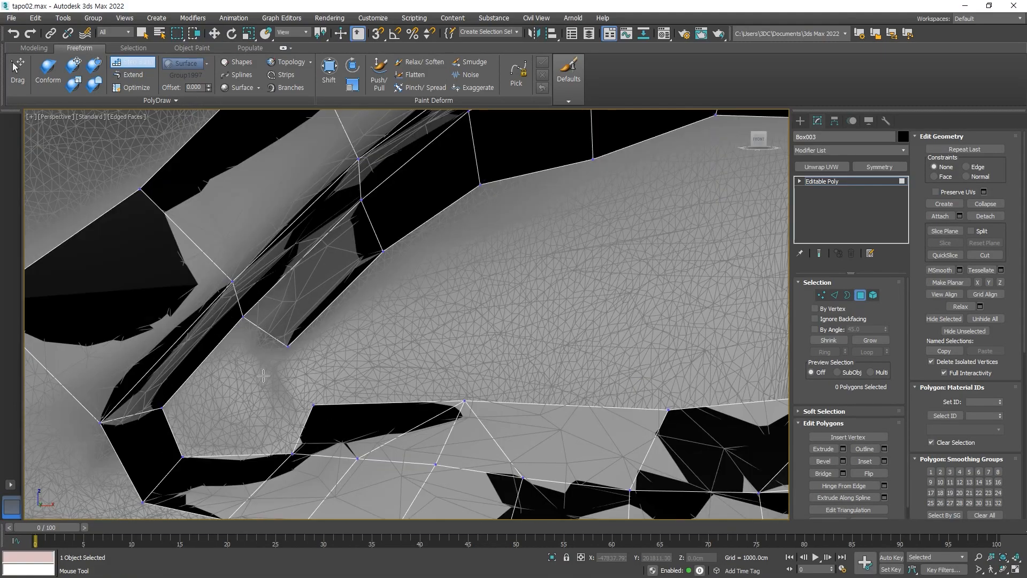
pyautogui.scroll(2, 258, 378)
pyautogui.click(240, 386)
pyautogui.keyDown('alt'); pyautogui.moveTo(281, 414); pyautogui.dragTo(287, 417, button='middle'); pyautogui.keyUp('alt')
pyautogui.keyDown('shift'); pyautogui.click(256, 346); pyautogui.keyUp('shift')
pyautogui.hotkey('ctrl', 'z')
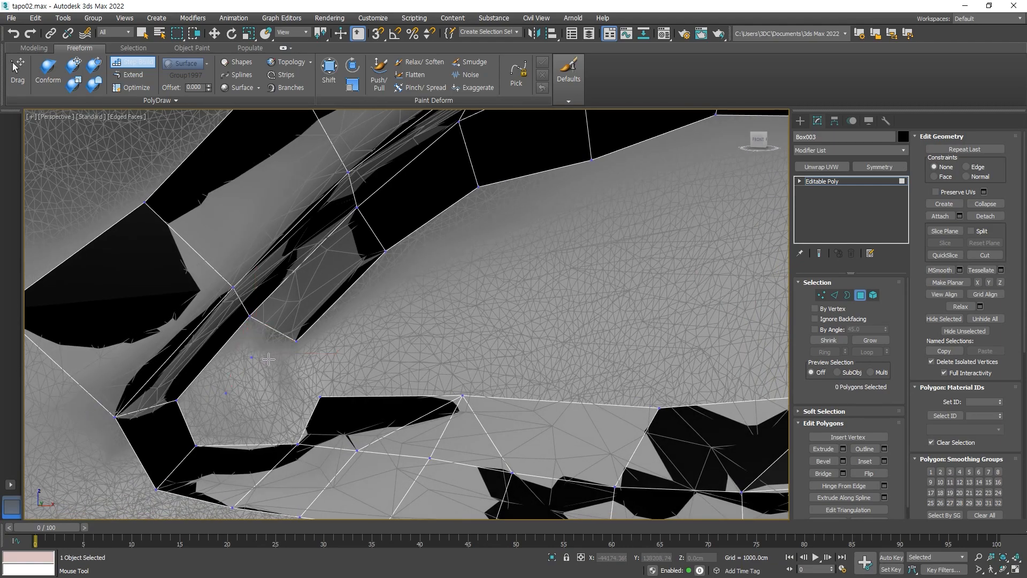
# Build a closed ring of six quads between the gap's border vertices and the inner points at the inner eye corner
pyautogui.keyDown('shift'); pyautogui.click(274, 346); pyautogui.keyUp('shift')
pyautogui.keyDown('shift'); pyautogui.click(213, 372); pyautogui.keyUp('shift')
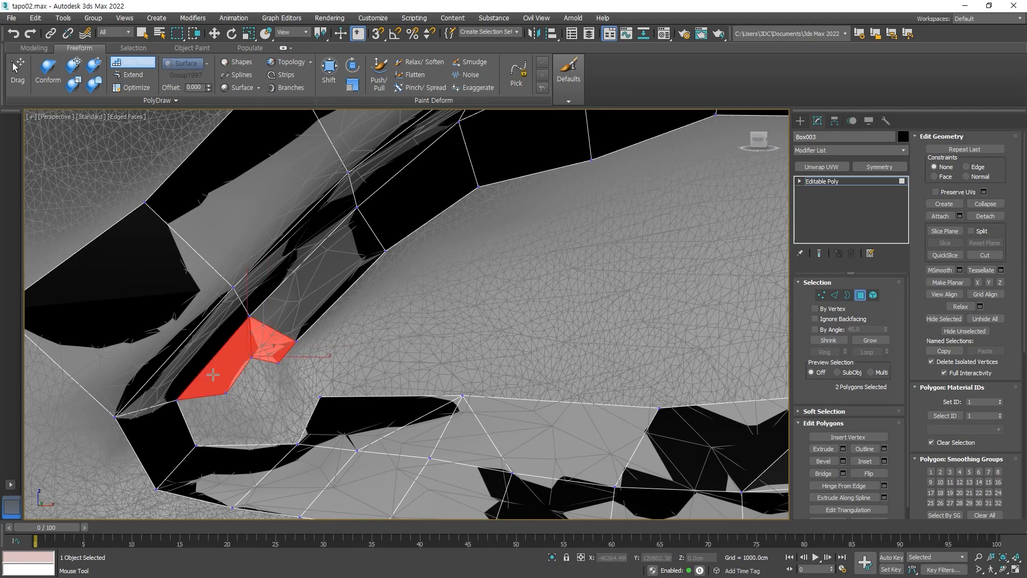
pyautogui.keyDown('shift'); pyautogui.click(211, 417); pyautogui.keyUp('shift')
pyautogui.keyDown('alt'); pyautogui.moveTo(284, 428); pyautogui.dragTo(284, 410, button='middle'); pyautogui.keyUp('alt')
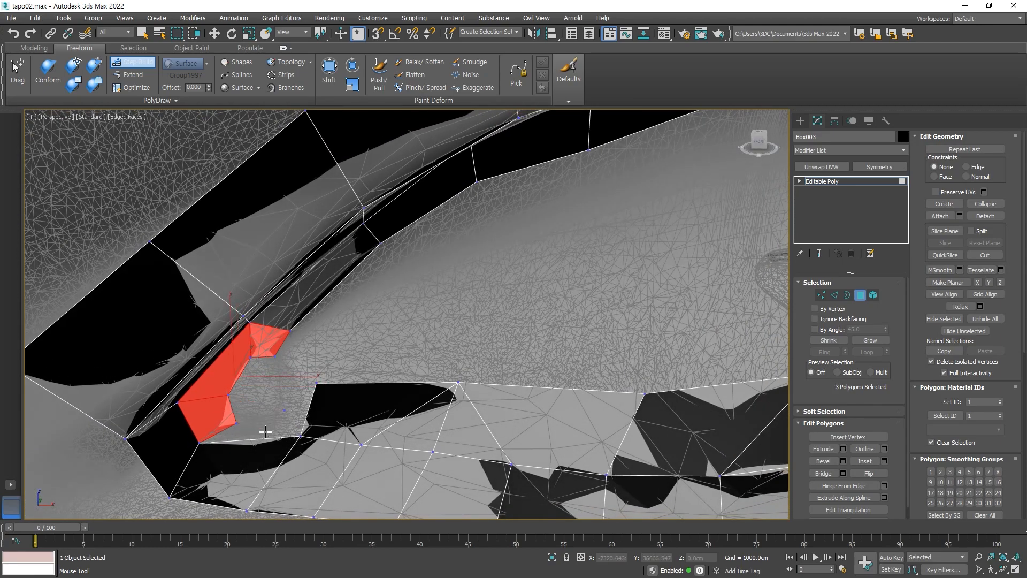
pyautogui.keyDown('alt'); pyautogui.moveTo(305, 444); pyautogui.dragTo(300, 402, button='middle'); pyautogui.keyUp('alt')
pyautogui.keyDown('shift'); pyautogui.click(267, 436); pyautogui.keyUp('shift')
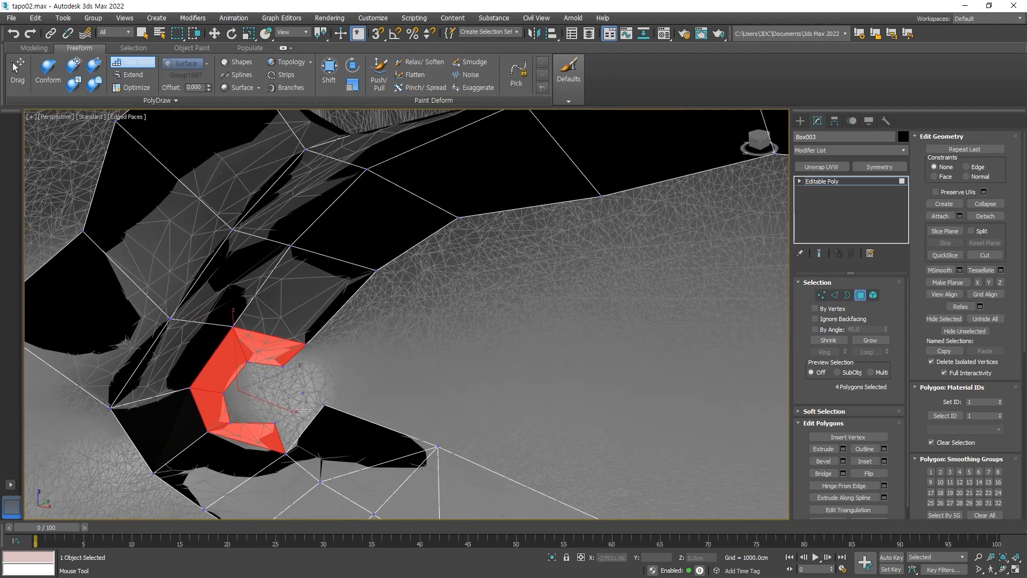
pyautogui.keyDown('shift'); pyautogui.click(291, 419); pyautogui.keyUp('shift')
pyautogui.keyDown('shift'); pyautogui.click(299, 393); pyautogui.keyUp('shift')
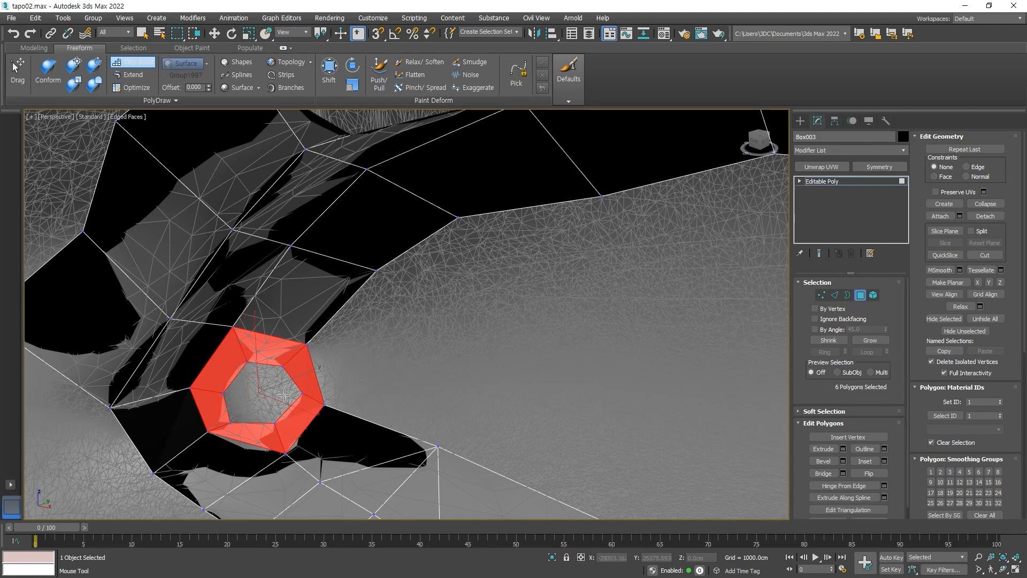
# Fill the centre of the inner eye corner ring with three polygons using Step Build
pyautogui.keyDown('alt'); pyautogui.moveTo(285, 417); pyautogui.dragTo(281, 403, button='middle'); pyautogui.keyUp('alt')
pyautogui.keyDown('shift'); pyautogui.click(268, 371); pyautogui.keyUp('shift')
pyautogui.keyDown('shift'); pyautogui.click(235, 410); pyautogui.keyUp('shift')
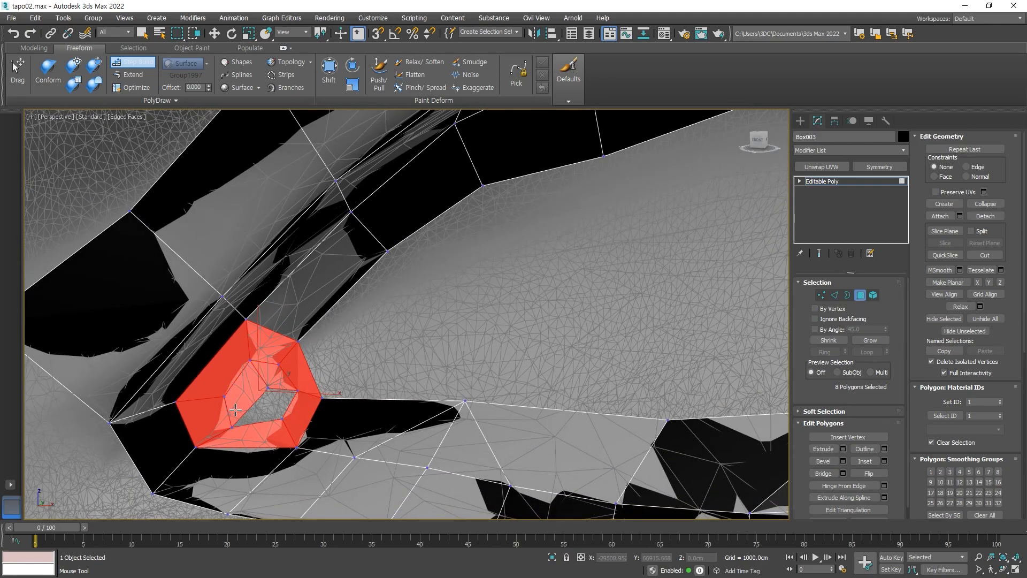
pyautogui.moveTo(289, 421)
pyautogui.keyDown('alt'); pyautogui.mouseDown(button='middle')
pyautogui.moveTo(216, 424)
pyautogui.moveTo(274, 424)
pyautogui.mouseUp(button='middle'); pyautogui.keyUp('alt')
pyautogui.keyDown('shift'); pyautogui.click(245, 415); pyautogui.keyUp('shift')
pyautogui.scroll(-5, 276, 424)
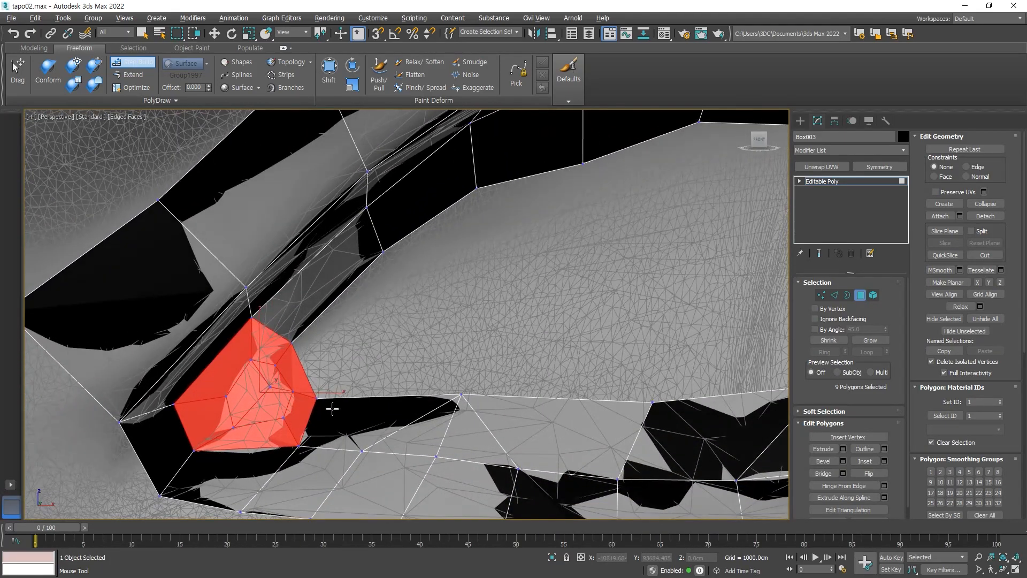
# Leave polygon editing and hide all unselected objects so that only the eye mesh is shown
pyautogui.scroll(5, 284, 393)
pyautogui.moveTo(284, 393)
pyautogui.keyDown('alt'); pyautogui.mouseDown(button='middle')
pyautogui.moveTo(243, 394)
pyautogui.moveTo(305, 390)
pyautogui.mouseUp(button='middle'); pyautogui.keyUp('alt')
pyautogui.scroll(-5, 270, 388)
pyautogui.scroll(3, 259, 381)
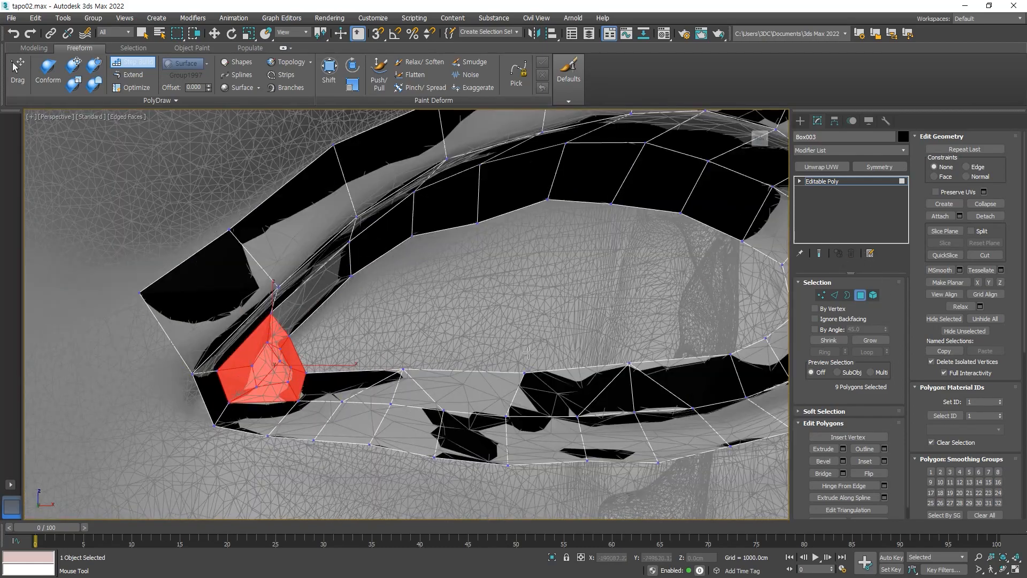
pyautogui.scroll(-4, 518, 337)
pyautogui.click(836, 183)
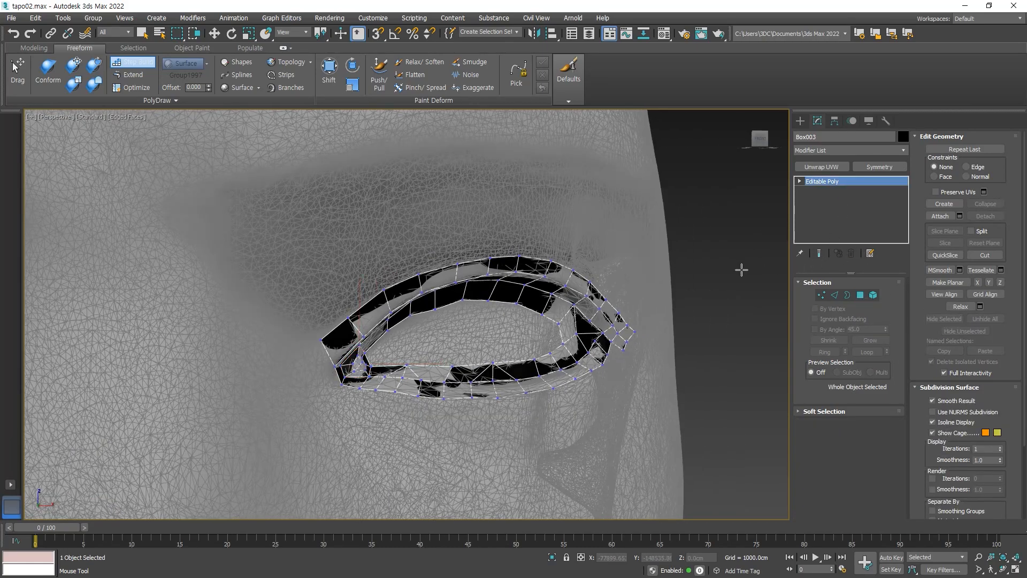
pyautogui.scroll(5, 399, 346)
pyautogui.scroll(-7, 436, 358)
pyautogui.keyDown('alt'); pyautogui.moveTo(498, 375); pyautogui.dragTo(499, 344, button='middle'); pyautogui.keyUp('alt')
pyautogui.rightClick(468, 356)
pyautogui.rightClick(516, 333)
pyautogui.click(567, 288)
# Try the PolyDraw Optimize tool on an edge in the middle of the upper eyelid, and undo it
pyautogui.scroll(4, 419, 318)
pyautogui.scroll(-7, 428, 326)
pyautogui.scroll(2, 425, 344)
pyautogui.keyDown('alt'); pyautogui.moveTo(472, 402); pyautogui.dragTo(393, 393, button='middle'); pyautogui.keyUp('alt')
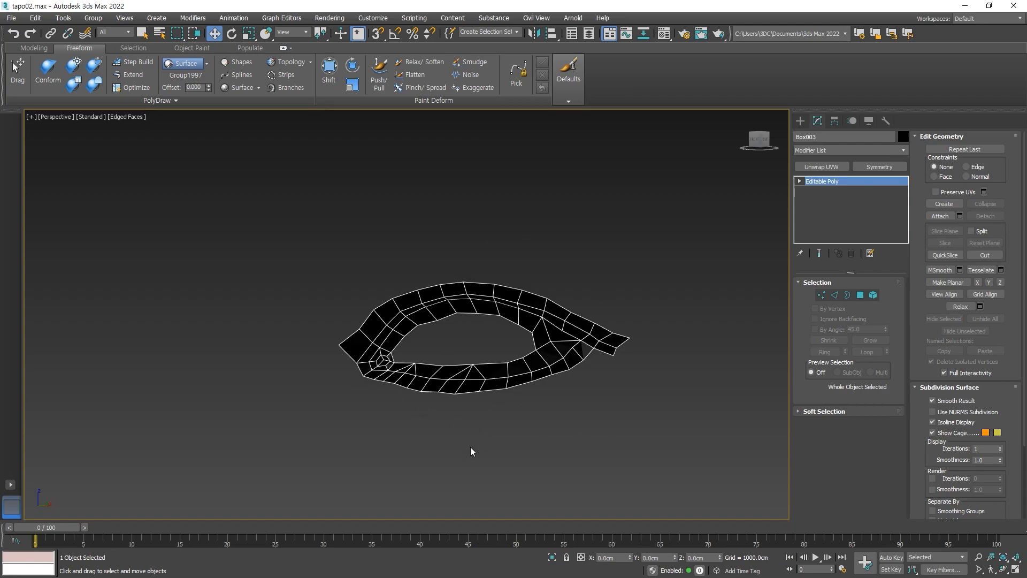
pyautogui.scroll(2, 431, 347)
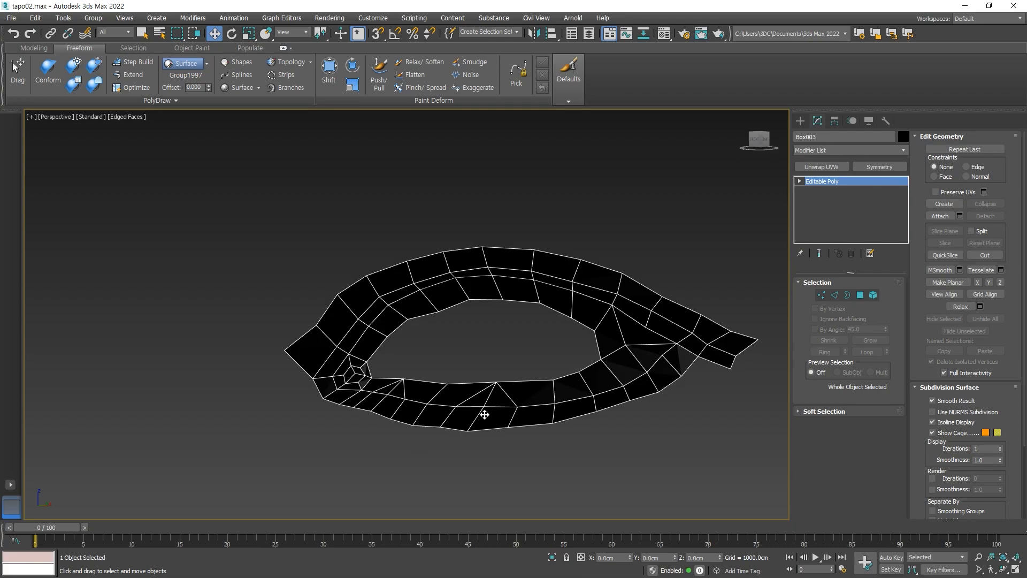
pyautogui.keyDown('alt'); pyautogui.moveTo(430, 410); pyautogui.dragTo(444, 381, button='middle'); pyautogui.keyUp('alt')
pyautogui.click(142, 87)
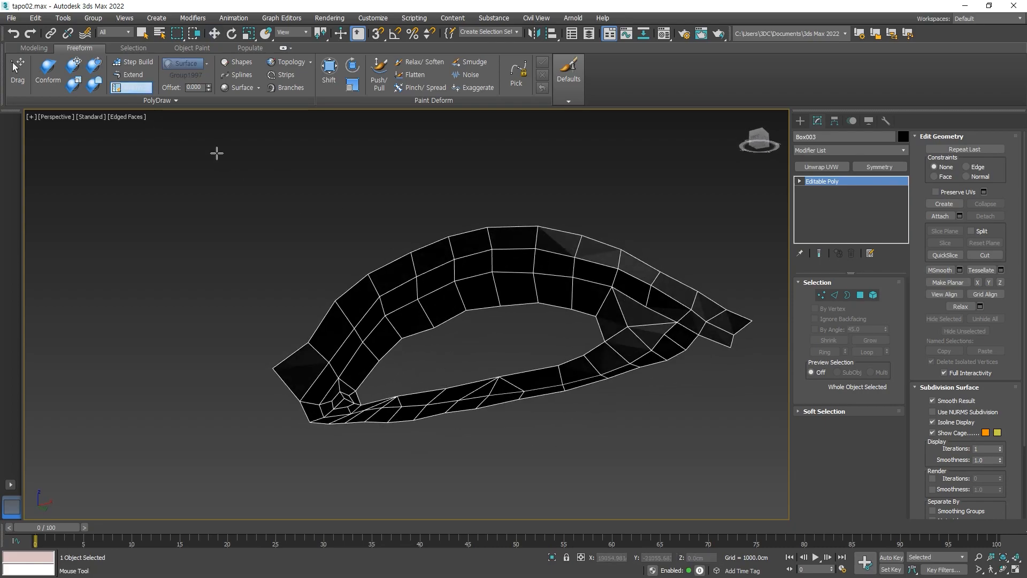
pyautogui.keyDown('alt'); pyautogui.moveTo(452, 431); pyautogui.dragTo(514, 445, button='middle'); pyautogui.keyUp('alt')
pyautogui.keyDown('alt'); pyautogui.moveTo(503, 318); pyautogui.dragTo(541, 303, button='middle'); pyautogui.keyUp('alt')
pyautogui.click(560, 258)
pyautogui.hotkey('ctrl', 'z')
pyautogui.hotkey('ctrl', 'z')
# Try collapsing the two stacked lengthwise edges in the middle of the upper eyelid, and undo it
pyautogui.click(834, 295)
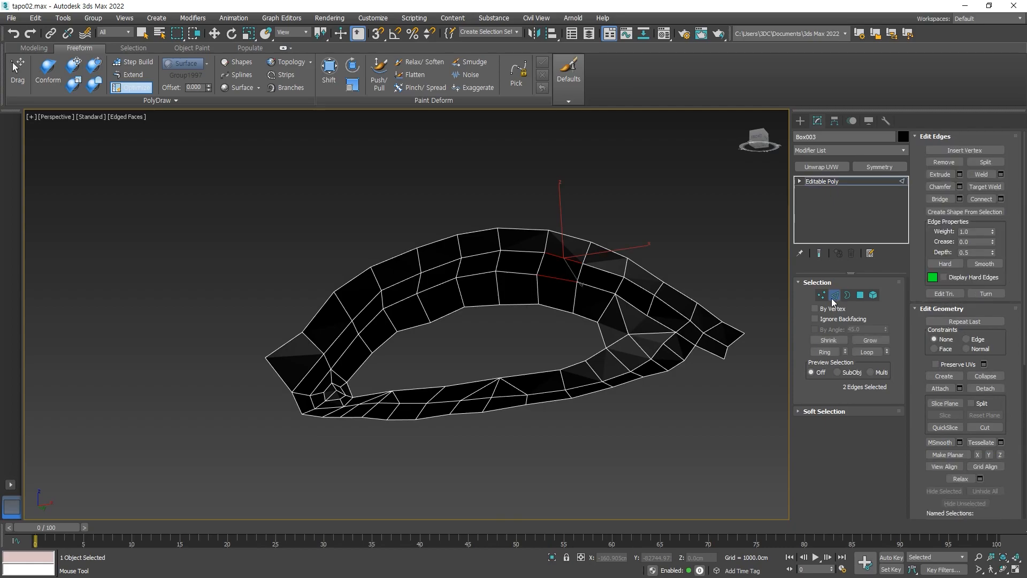
pyautogui.press('w')
pyautogui.click(525, 274)
pyautogui.keyDown('ctrl'); pyautogui.click(525, 251); pyautogui.keyUp('ctrl')
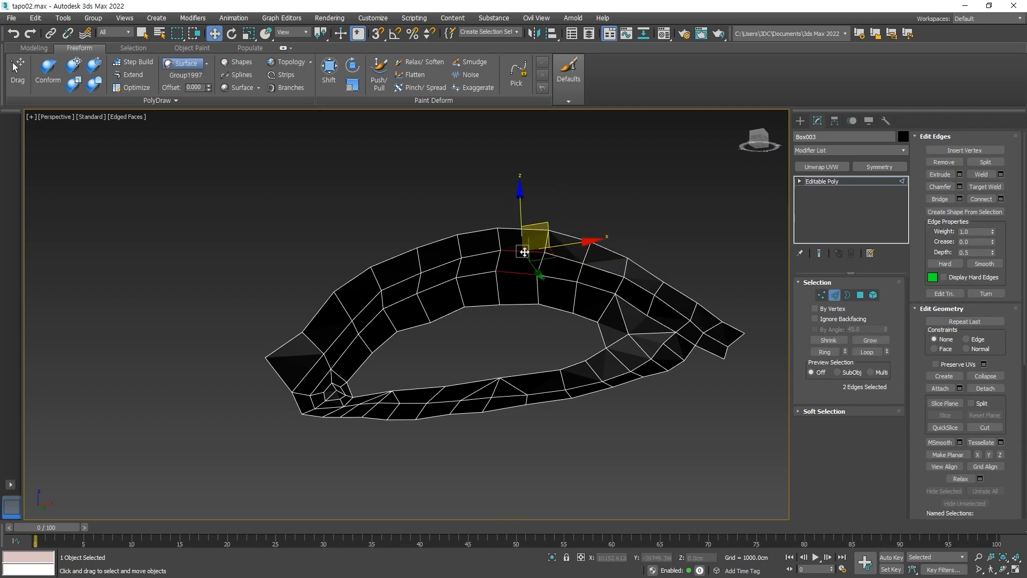
pyautogui.hotkey('ctrl', 'alt', 'c')
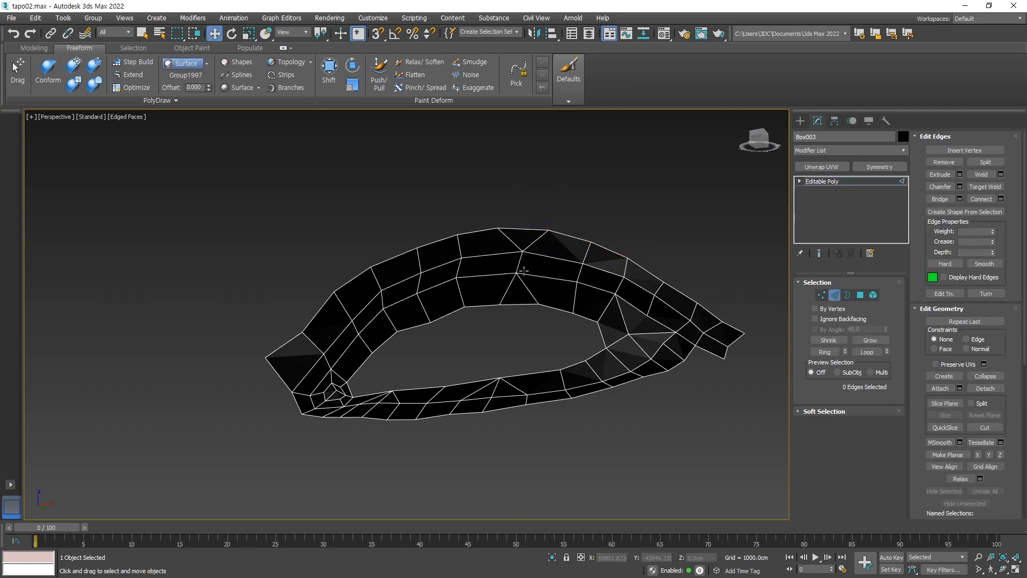
pyautogui.hotkey('ctrl', 'z')
# Select the inner open border of the eye mesh and cap the eye opening
pyautogui.keyDown('alt'); pyautogui.moveTo(524, 368); pyautogui.dragTo(518, 343, button='middle'); pyautogui.keyUp('alt')
pyautogui.moveTo(578, 353); pyautogui.dragTo(549, 401, button='middle')
pyautogui.scroll(5, 484, 377)
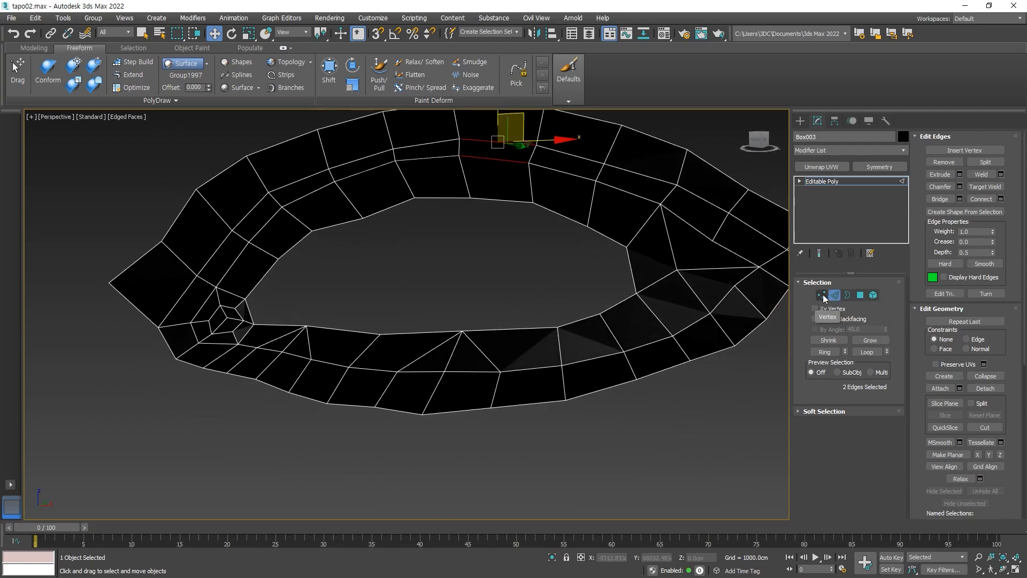
pyautogui.moveTo(770, 353); pyautogui.dragTo(771, 400, button='middle')
pyautogui.keyDown('alt'); pyautogui.moveTo(346, 344); pyautogui.dragTo(408, 383, button='middle'); pyautogui.keyUp('alt')
pyautogui.click(847, 295)
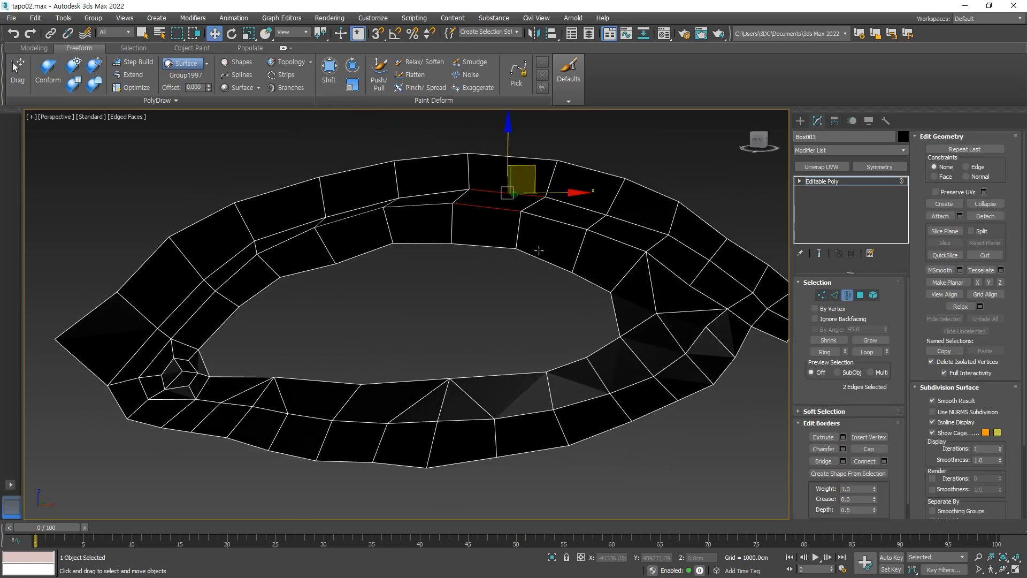
pyautogui.click(535, 257)
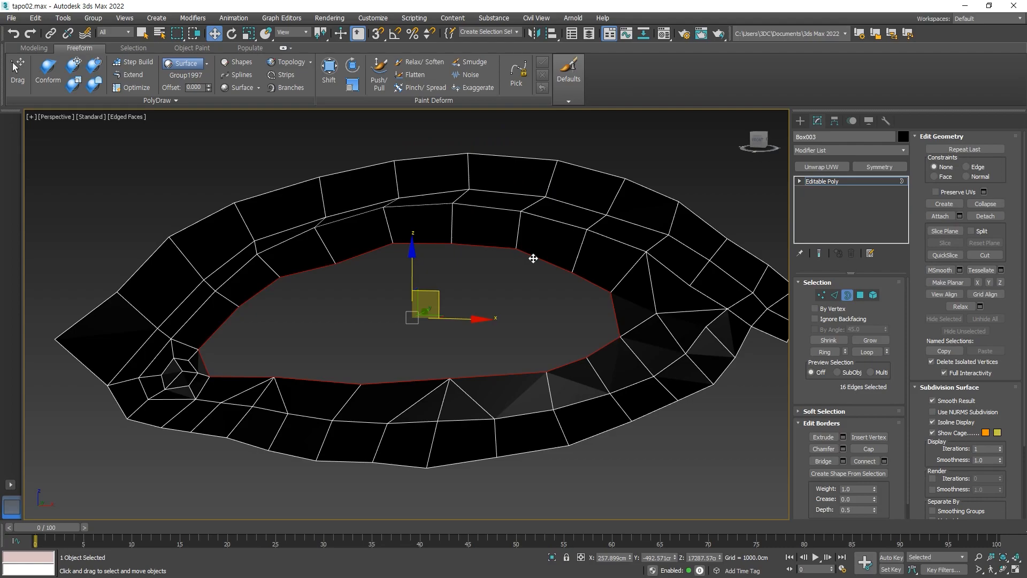
pyautogui.click(868, 448)
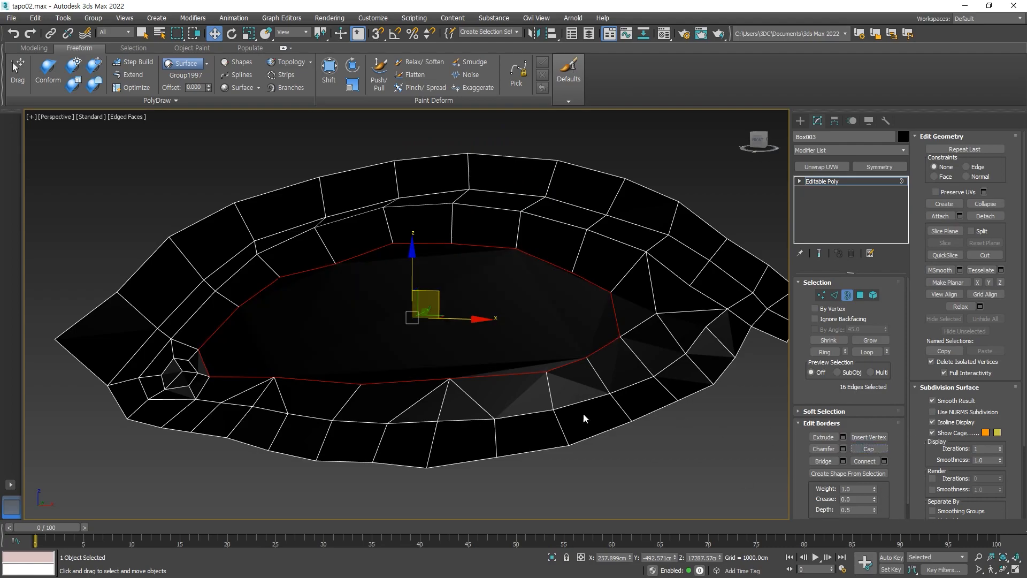
# Cut two edges across the capped eye opening on the inner-corner side, connecting upper and lower rim vertices
pyautogui.click(821, 295)
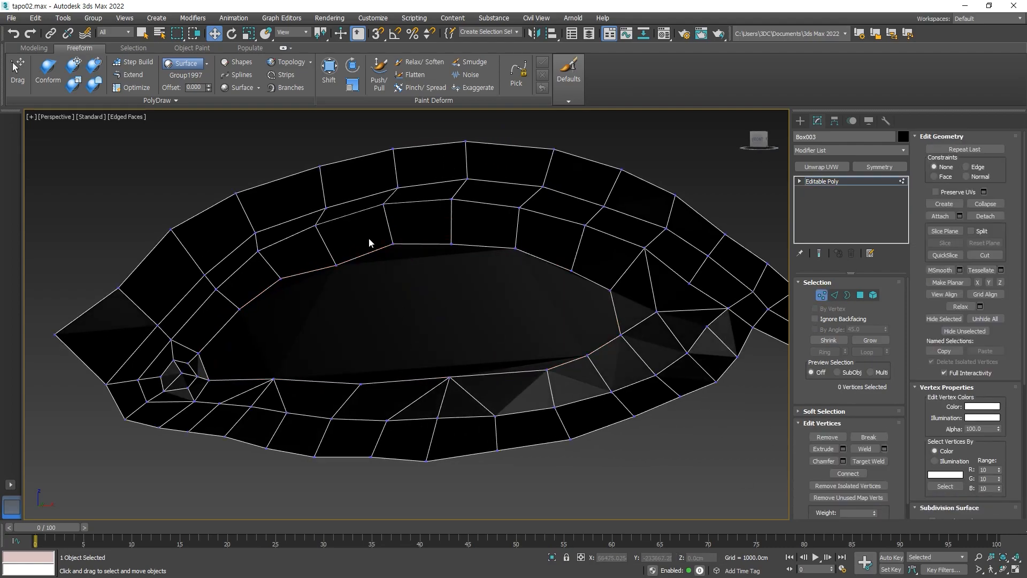
pyautogui.hotkey('alt', 'c')
pyautogui.click(336, 265)
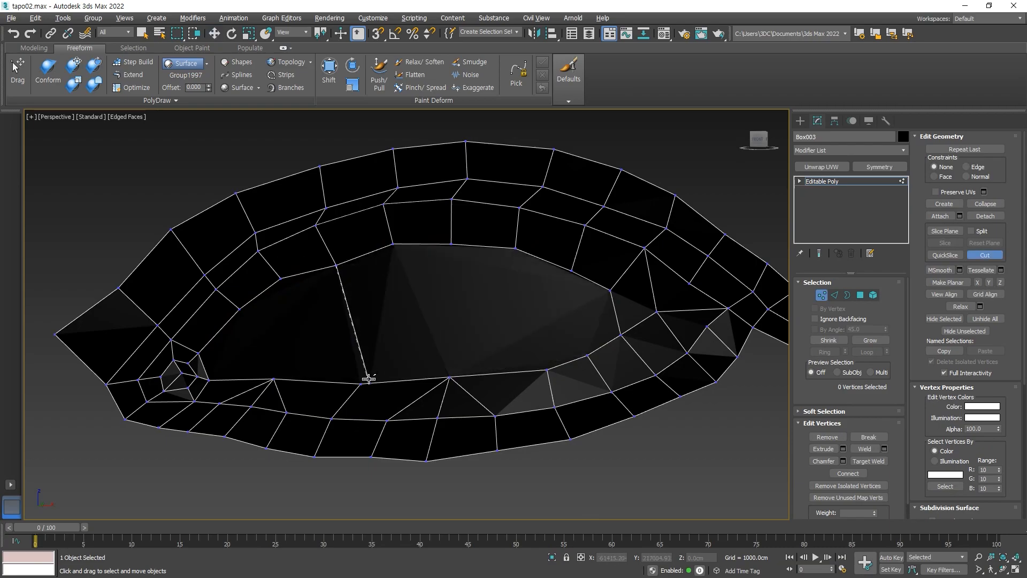
pyautogui.click(359, 387)
pyautogui.rightClick(316, 302)
pyautogui.click(280, 278)
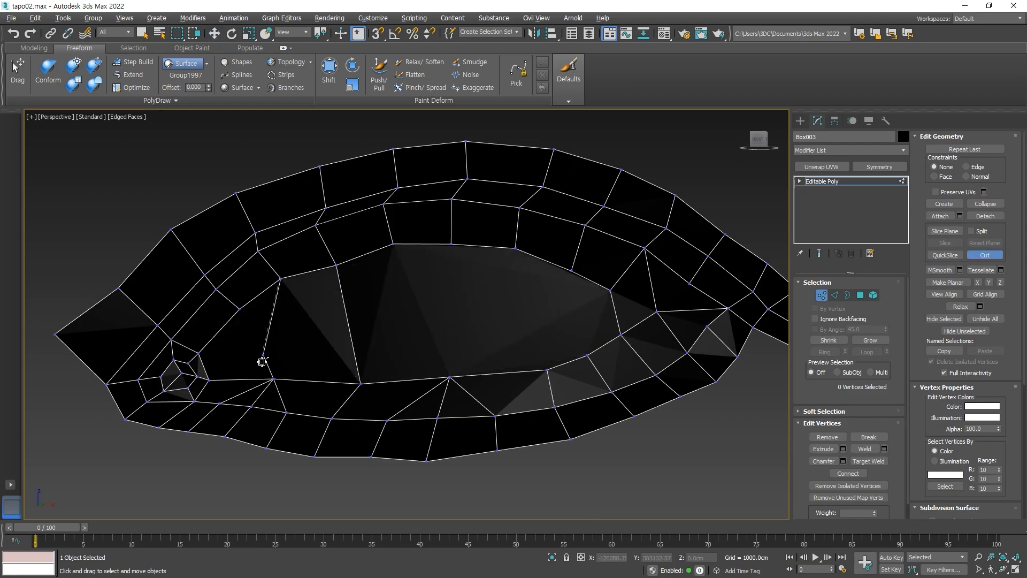
# Cut two more edges from upper to lower rim vertices across the middle and outer part of the capped opening
pyautogui.click(451, 244)
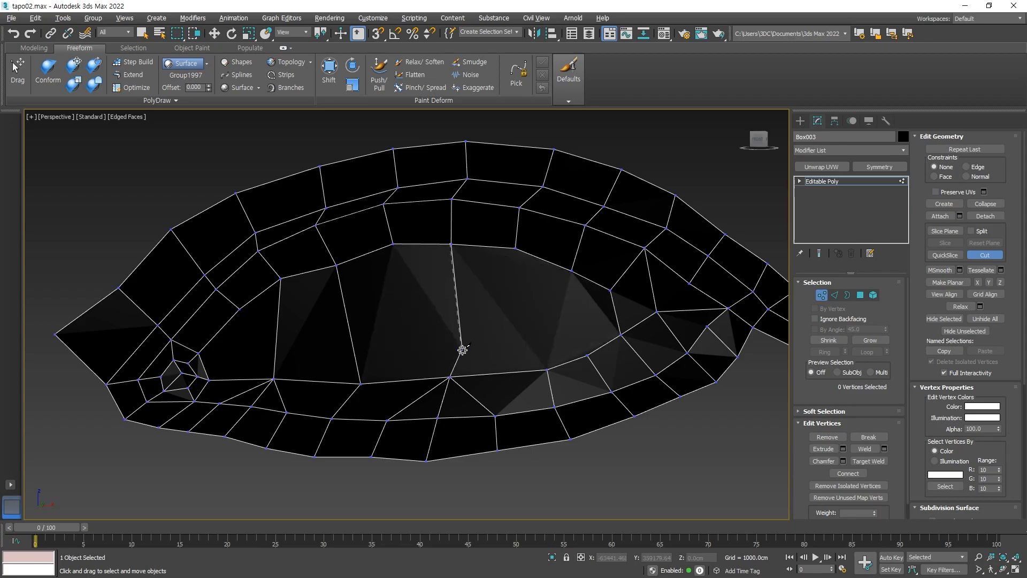
pyautogui.click(450, 377)
pyautogui.rightClick(575, 330)
pyautogui.click(516, 249)
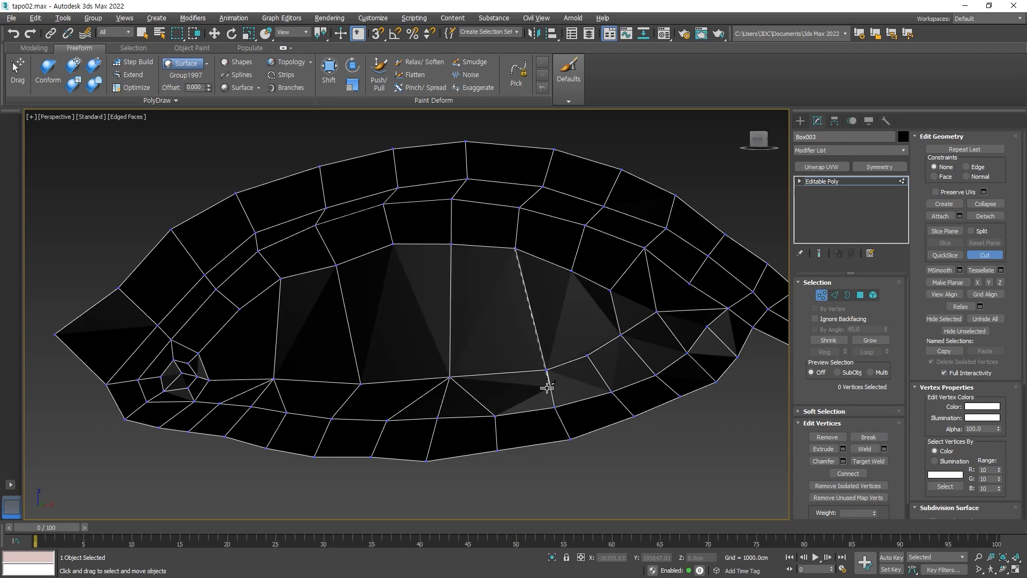
pyautogui.click(547, 369)
pyautogui.rightClick(547, 368)
# End the Cut tool and unhide all objects to show the whole head with the eye mesh
pyautogui.moveTo(491, 363)
pyautogui.keyDown('alt'); pyautogui.mouseDown(button='middle')
pyautogui.moveTo(543, 360)
pyautogui.moveTo(443, 362)
pyautogui.moveTo(489, 370)
pyautogui.moveTo(539, 362)
pyautogui.moveTo(493, 360)
pyautogui.mouseUp(button='middle'); pyautogui.keyUp('alt')
pyautogui.scroll(-4, 490, 371)
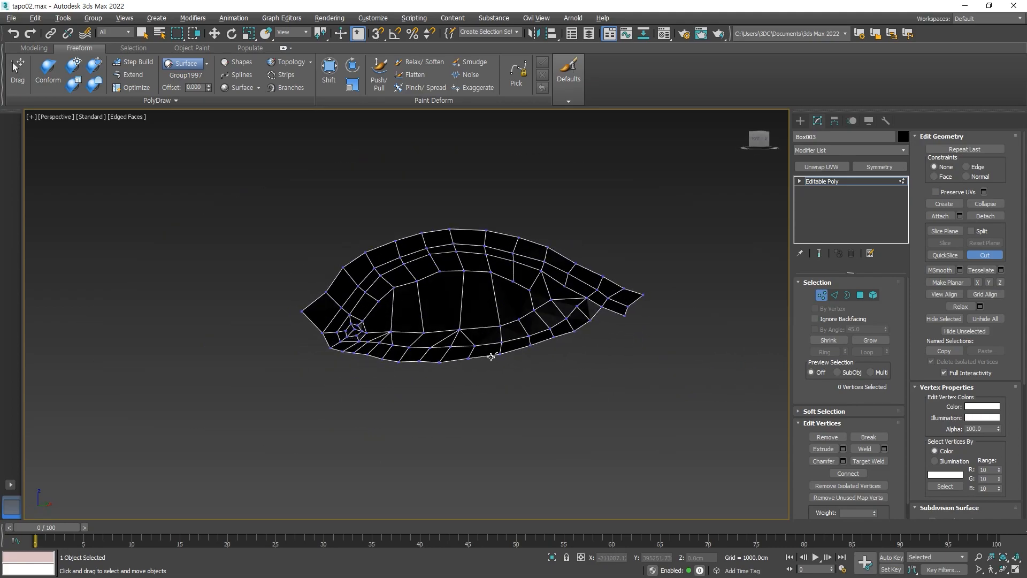
pyautogui.scroll(5, 424, 351)
pyautogui.press('w')
pyautogui.rightClick(541, 470)
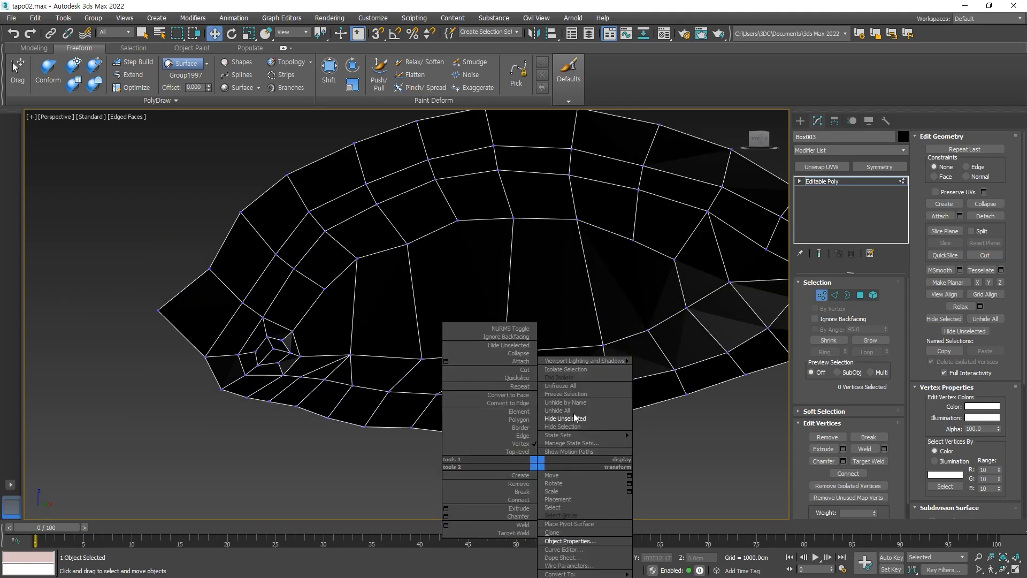
pyautogui.click(578, 406)
pyautogui.scroll(-8, 363, 410)
pyautogui.moveTo(483, 437); pyautogui.dragTo(453, 363, button='middle')
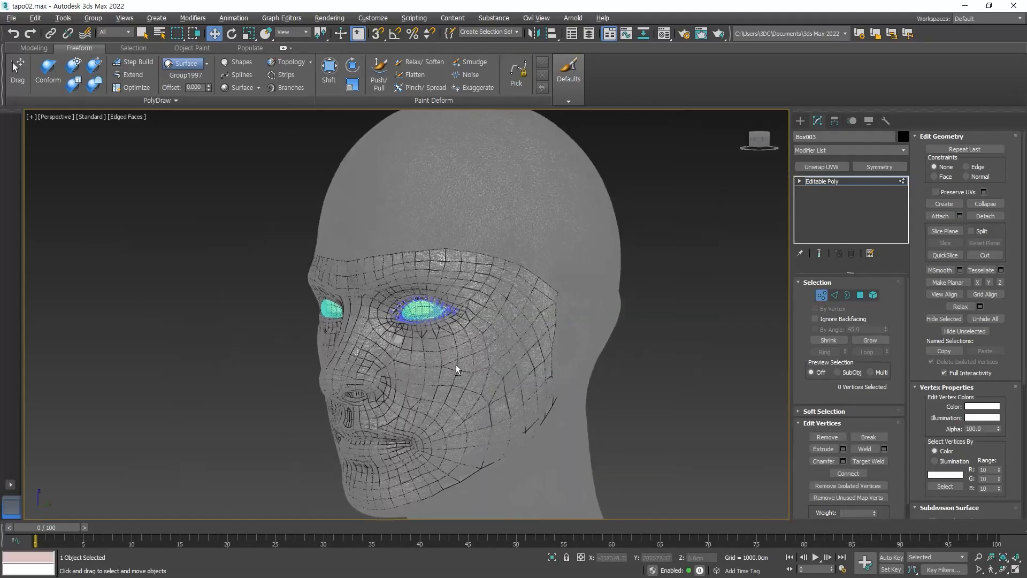
# Hide the symmetric face retopology mesh and select the eyeball object beneath the head surface
pyautogui.scroll(4, 492, 358)
pyautogui.click(697, 376)
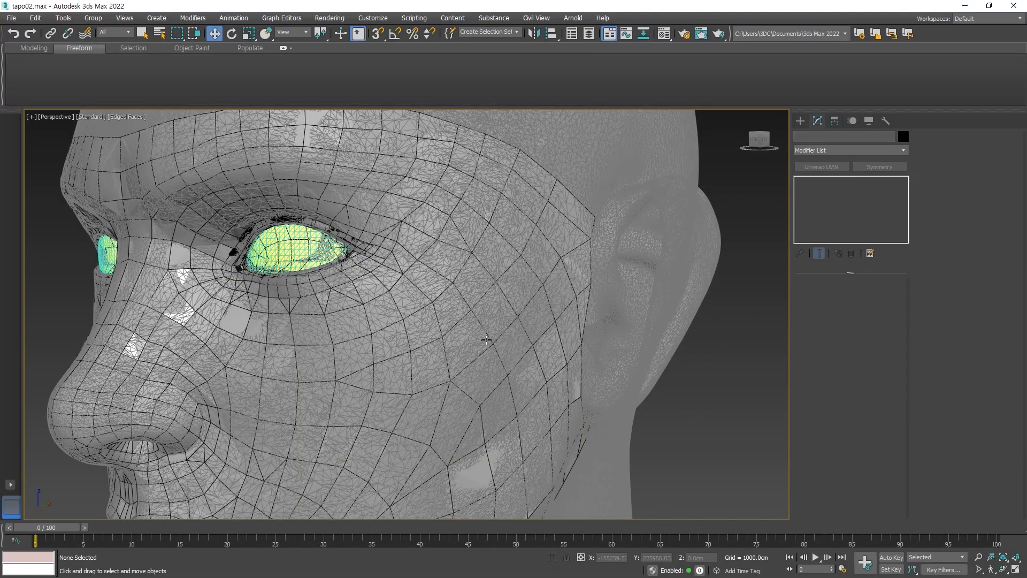
pyautogui.click(484, 342)
pyautogui.rightClick(444, 348)
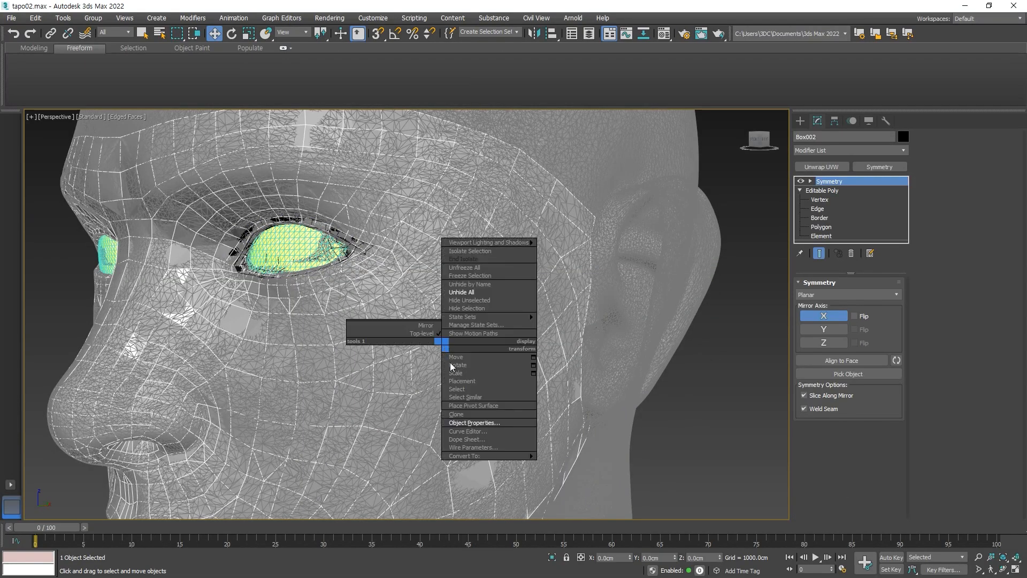
pyautogui.click(467, 309)
pyautogui.scroll(-8, 392, 359)
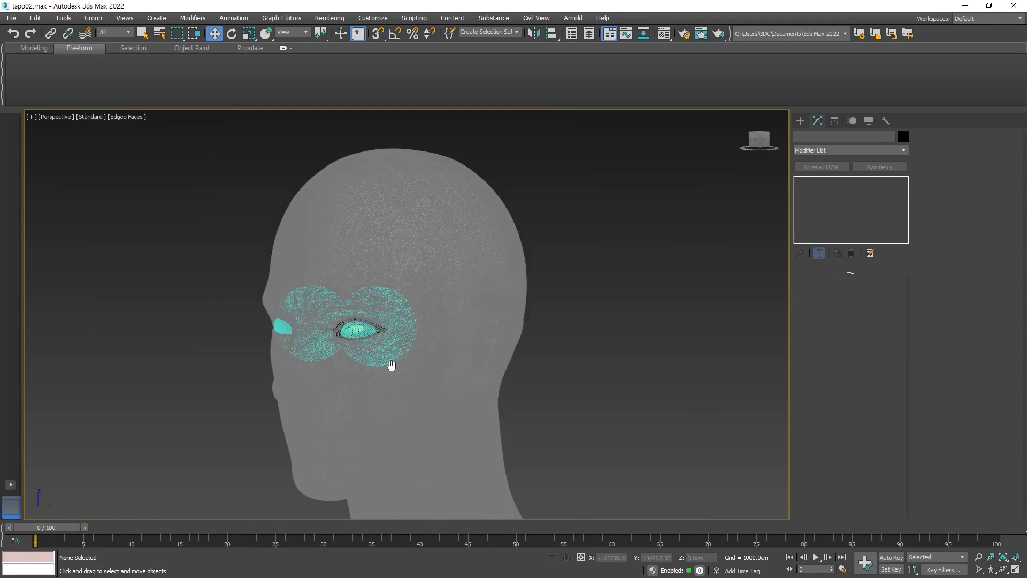
pyautogui.scroll(4, 373, 324)
pyautogui.click(360, 340)
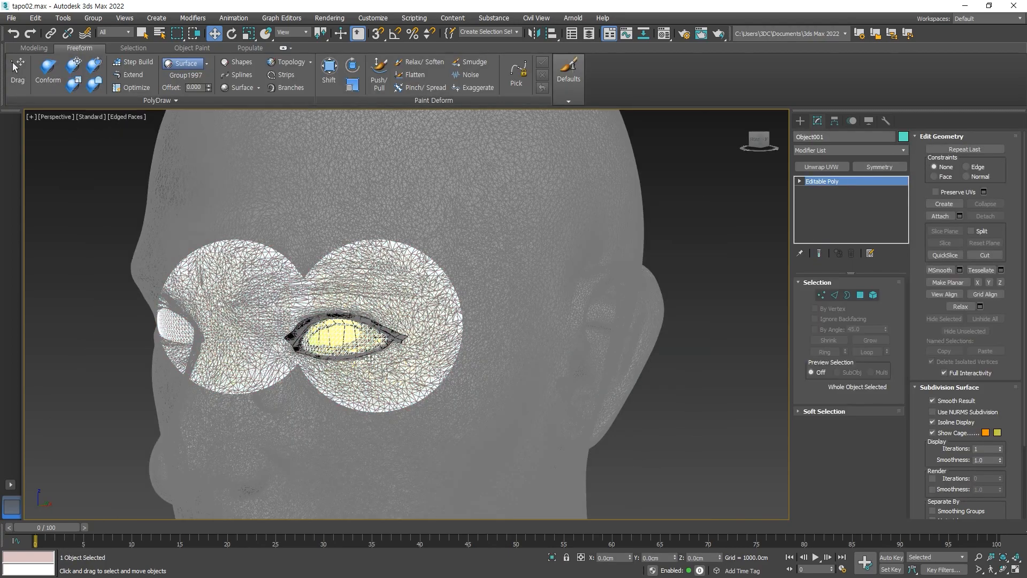
pyautogui.rightClick(234, 324)
pyautogui.click(266, 279)
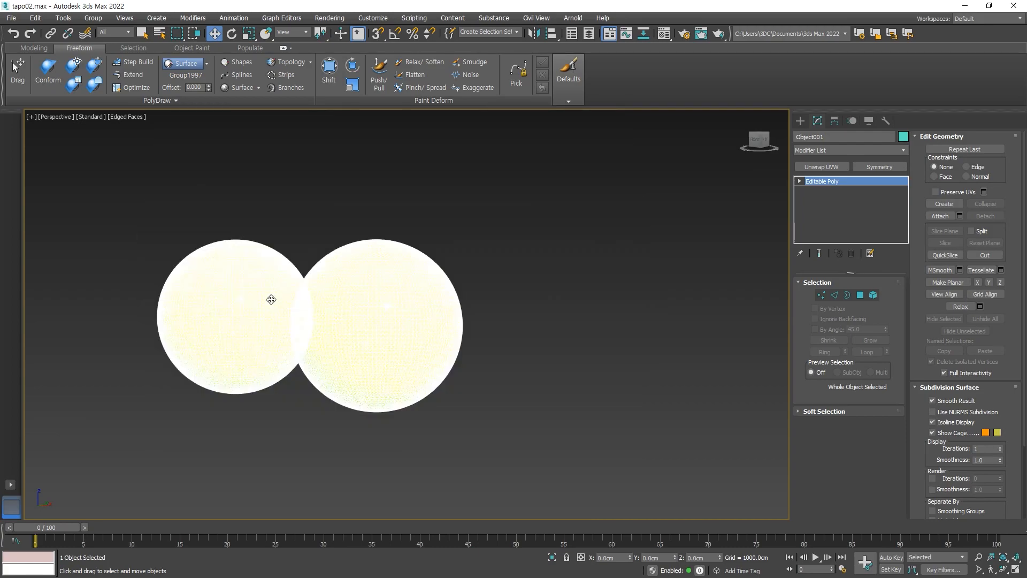
pyautogui.hotkey('ctrl', 'z')
# Hide the selected eyeballs so only the dense head and the eye mesh remain in view
pyautogui.rightClick(247, 300)
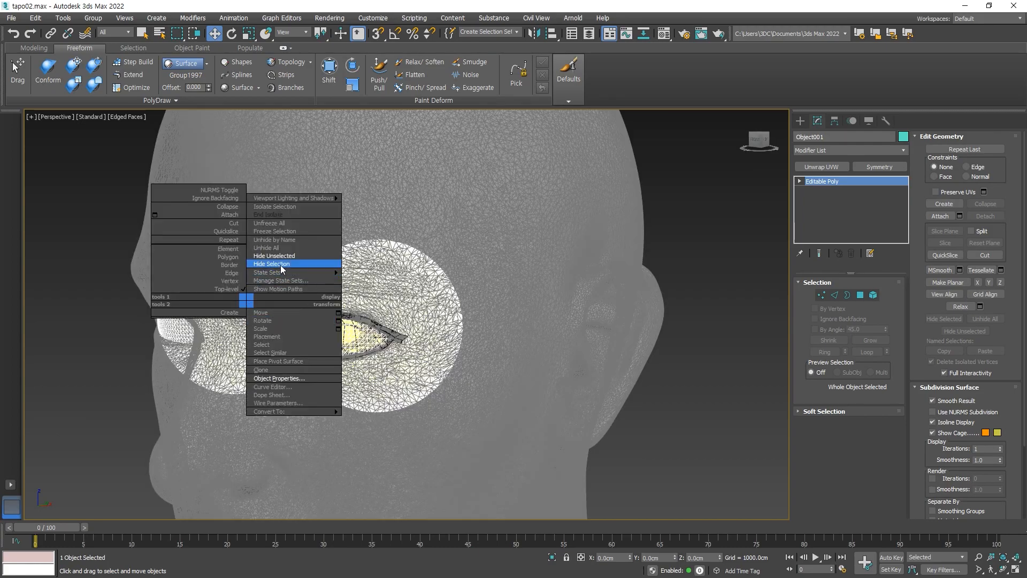
pyautogui.click(274, 264)
pyautogui.scroll(-3, 373, 376)
pyautogui.scroll(5, 373, 376)
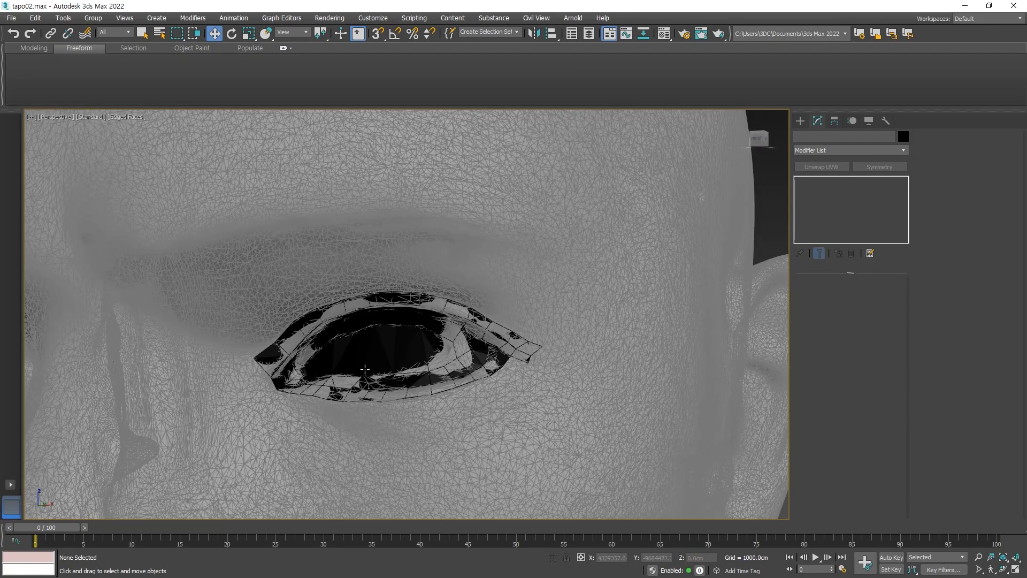
# With Step Build active on the eye mesh, place the first points on the head surface below the inner lower lid
pyautogui.click(360, 384)
pyautogui.keyDown('alt'); pyautogui.moveTo(360, 384); pyautogui.dragTo(390, 415, button='middle'); pyautogui.keyUp('alt')
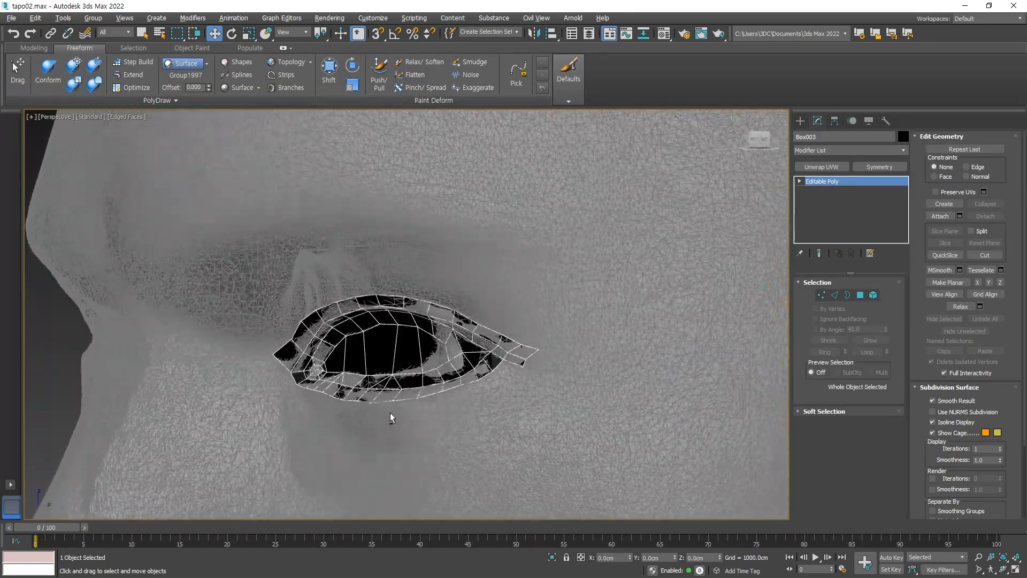
pyautogui.click(131, 62)
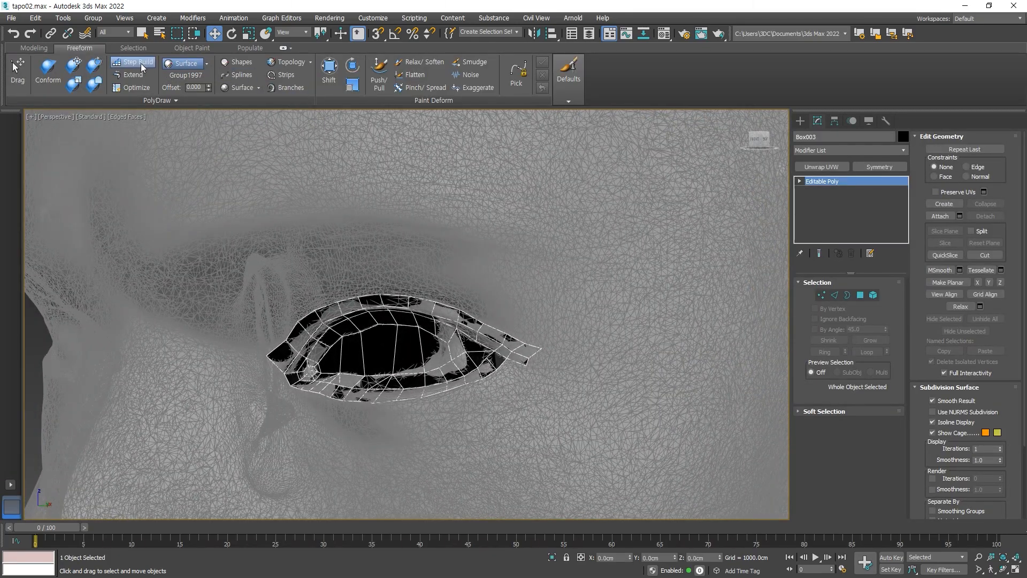
pyautogui.scroll(-3, 433, 375)
pyautogui.scroll(5, 311, 303)
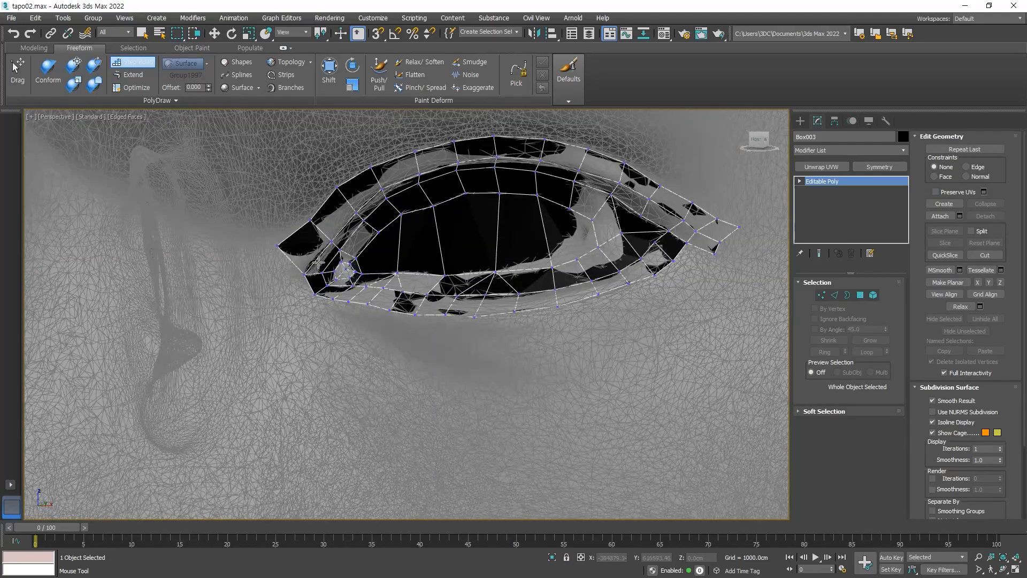
pyautogui.keyDown('alt'); pyautogui.moveTo(311, 304); pyautogui.dragTo(264, 318, button='middle'); pyautogui.keyUp('alt')
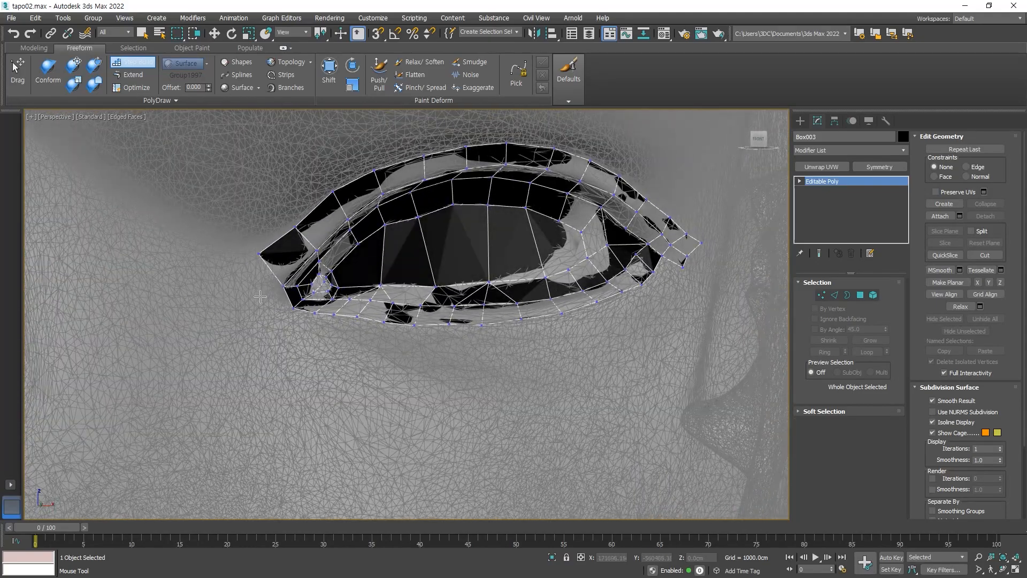
pyautogui.keyDown('alt'); pyautogui.moveTo(360, 294); pyautogui.dragTo(301, 329, button='middle'); pyautogui.keyUp('alt')
pyautogui.keyDown('alt'); pyautogui.moveTo(629, 320); pyautogui.dragTo(492, 369, button='middle'); pyautogui.keyUp('alt')
pyautogui.keyDown('alt'); pyautogui.moveTo(374, 384); pyautogui.dragTo(297, 332, button='middle'); pyautogui.keyUp('alt')
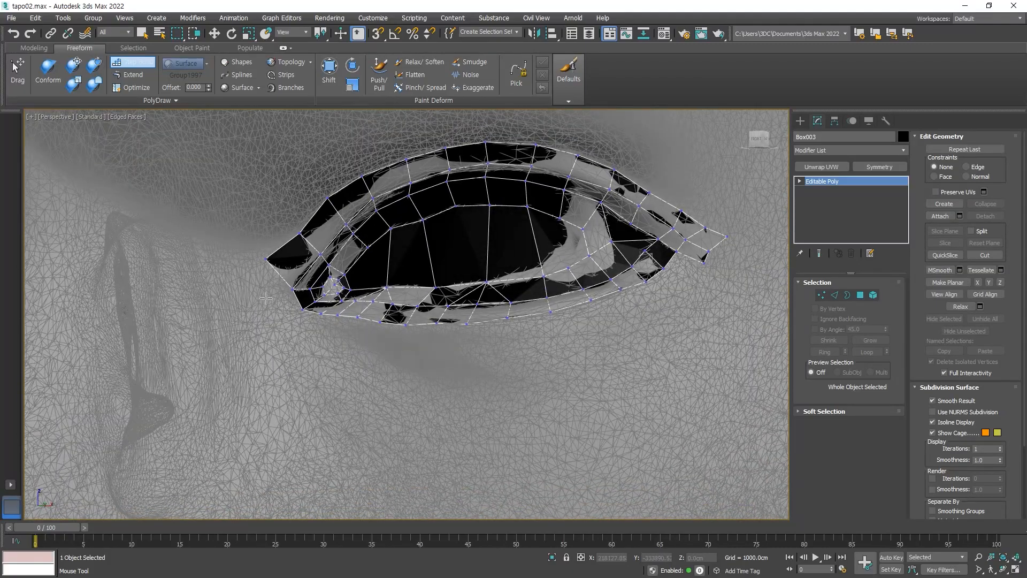
pyautogui.keyDown('alt'); pyautogui.moveTo(317, 305); pyautogui.dragTo(362, 288, button='middle'); pyautogui.keyUp('alt')
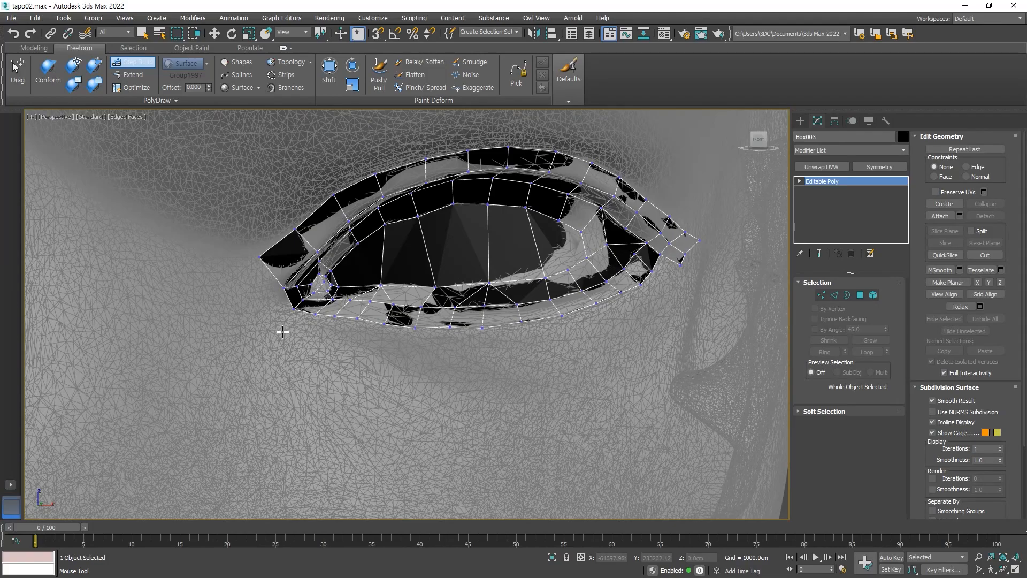
pyautogui.scroll(5, 283, 333)
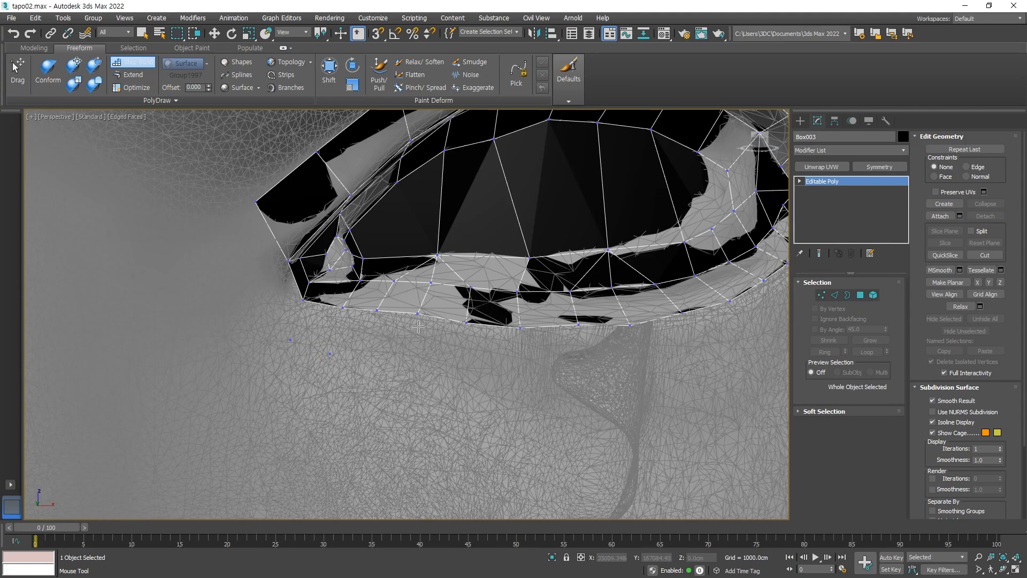
pyautogui.scroll(-5, 366, 358)
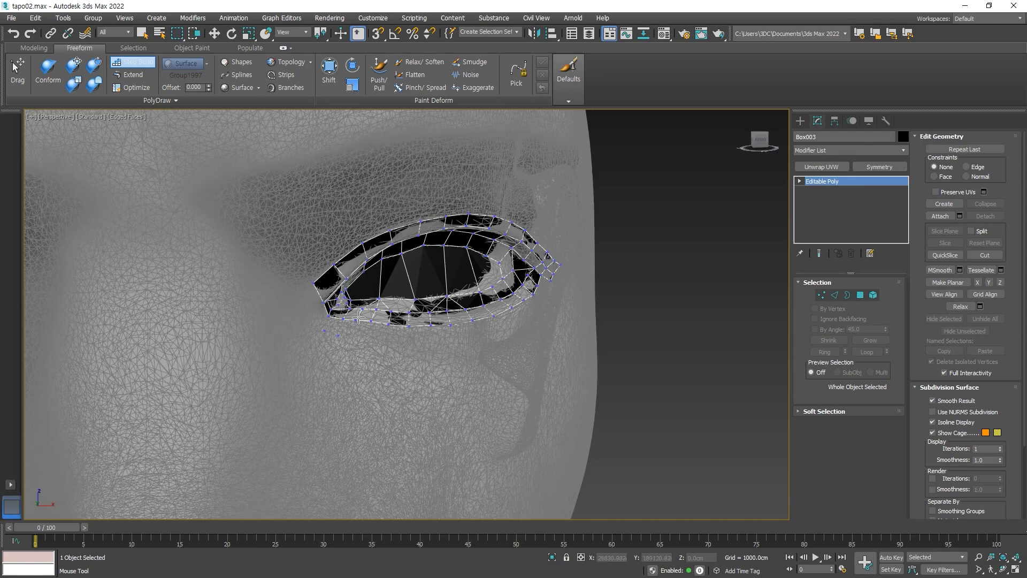
# Continue the row of Step Build points beneath the lower lid out to the outer eye corner
pyautogui.scroll(5, 357, 317)
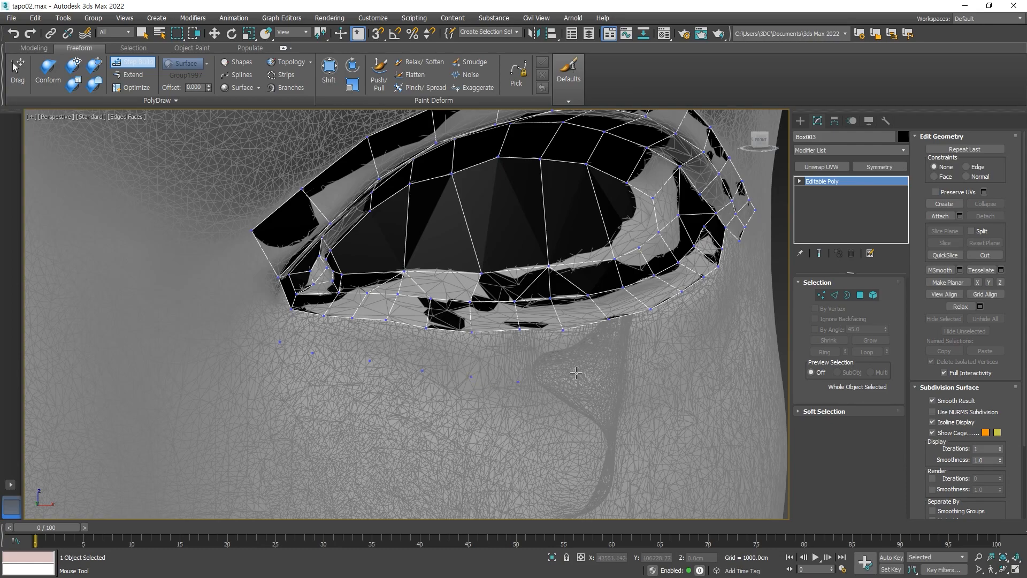
pyautogui.moveTo(623, 377); pyautogui.dragTo(567, 388, button='middle')
pyautogui.click(537, 385)
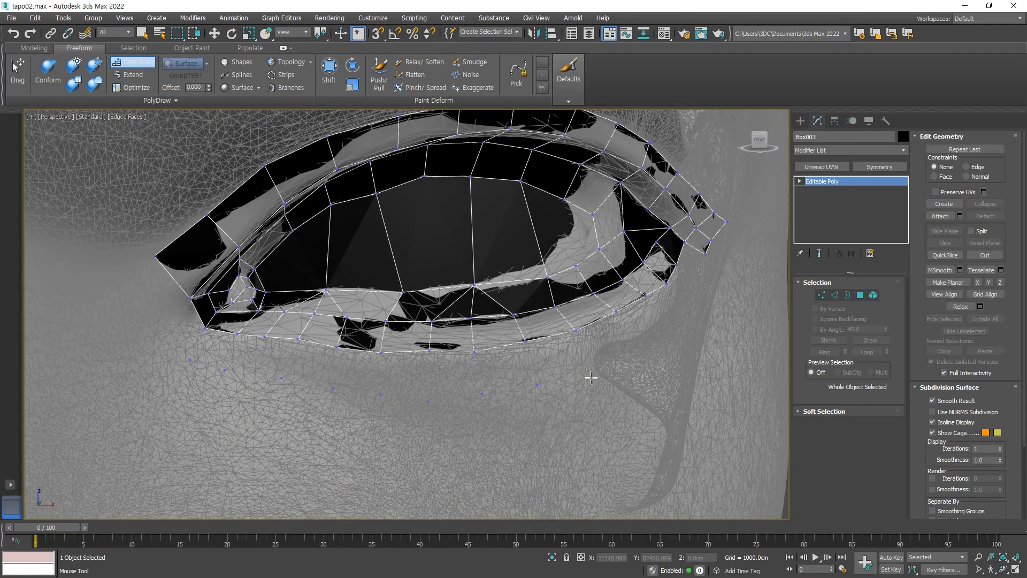
pyautogui.keyDown('alt'); pyautogui.moveTo(630, 381); pyautogui.dragTo(635, 364, button='middle'); pyautogui.keyUp('alt')
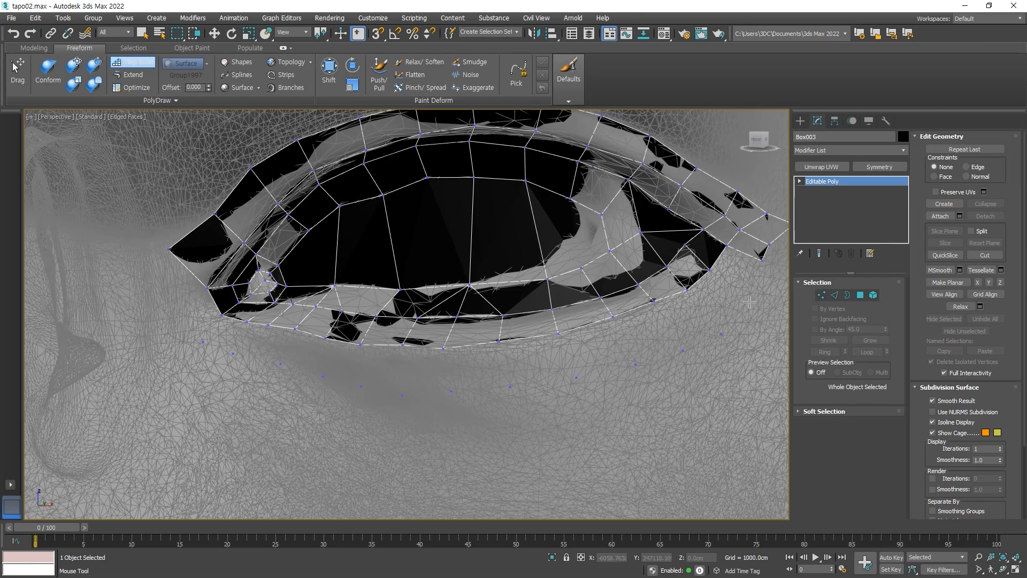
# Fill quads between the lower lid rim and the row of points, from the outer to the inner corner
pyautogui.moveTo(752, 309)
pyautogui.keyDown('shift'); pyautogui.mouseDown()
pyautogui.moveTo(721, 334)
pyautogui.moveTo(511, 386)
pyautogui.moveTo(326, 378)
pyautogui.moveTo(222, 340)
pyautogui.moveTo(252, 341)
pyautogui.mouseUp(); pyautogui.keyUp('shift')
pyautogui.keyDown('ctrl'); pyautogui.click(236, 347); pyautogui.keyUp('ctrl')
pyautogui.keyDown('alt'); pyautogui.moveTo(230, 366); pyautogui.dragTo(255, 366, button='middle'); pyautogui.keyUp('alt')
pyautogui.scroll(3, 255, 366)
pyautogui.scroll(3, 248, 359)
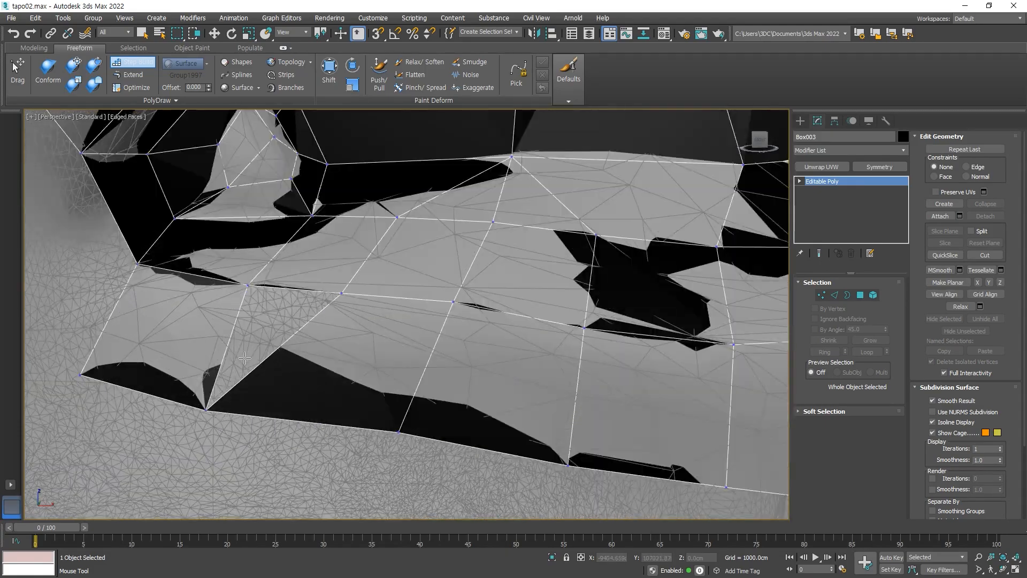
# Undo the uneven faces at the inner end of the lower lid row and rebuild them as quads
pyautogui.keyDown('shift'); pyautogui.moveTo(233, 336); pyautogui.dragTo(162, 324); pyautogui.keyUp('shift')
pyautogui.keyDown('alt'); pyautogui.moveTo(245, 396); pyautogui.dragTo(278, 366, button='middle'); pyautogui.keyUp('alt')
pyautogui.scroll(-2, 263, 386)
pyautogui.hotkey('ctrl', 'z')
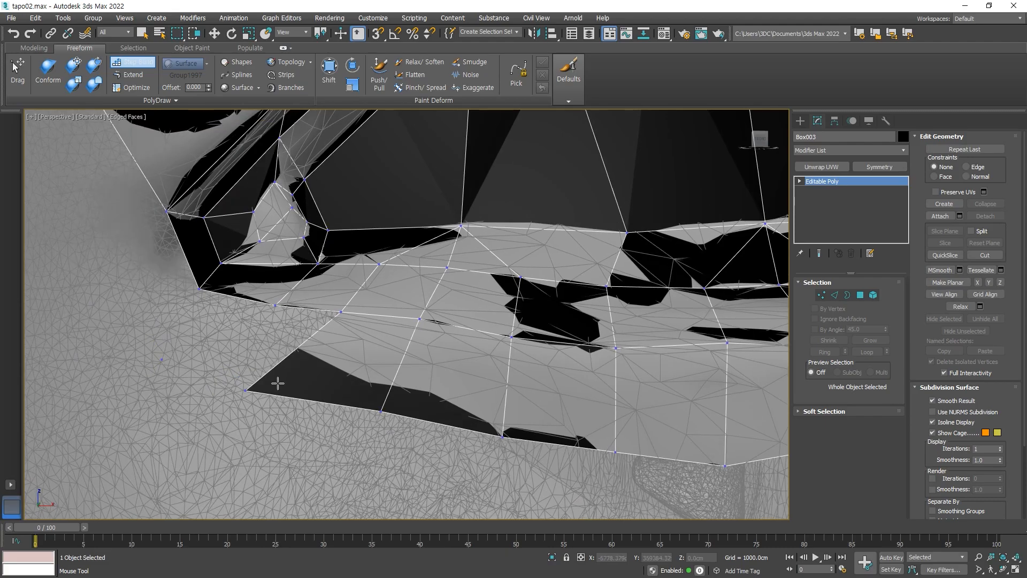
pyautogui.keyDown('shift'); pyautogui.moveTo(205, 335); pyautogui.dragTo(292, 343); pyautogui.keyUp('shift')
pyautogui.scroll(-5, 334, 361)
pyautogui.keyDown('alt'); pyautogui.moveTo(562, 394); pyautogui.dragTo(216, 370, button='middle'); pyautogui.keyUp('alt')
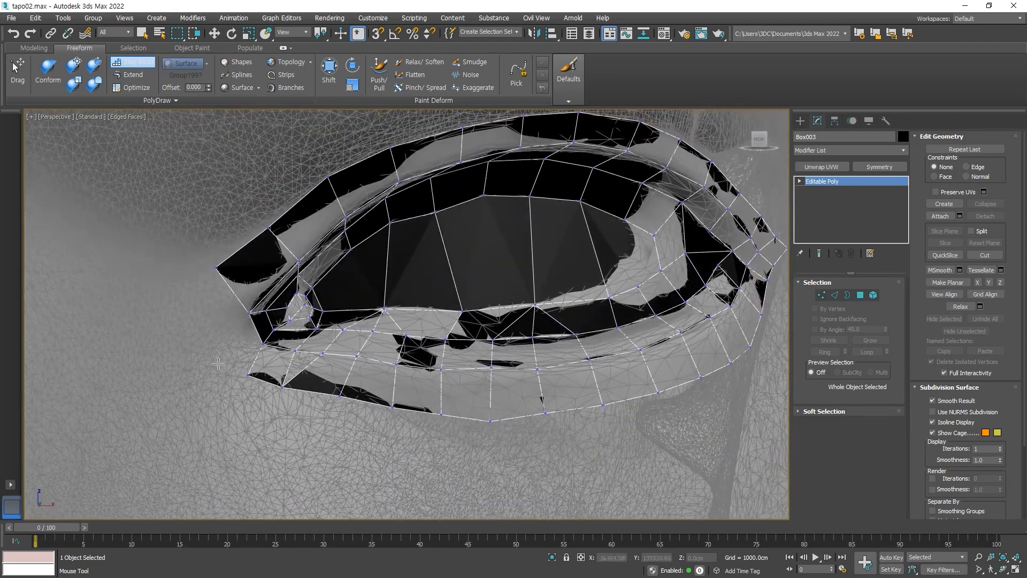
# Add points around the inner eye corner and above the inner upper lid, and fill the quads between them
pyautogui.click(220, 335)
pyautogui.keyDown('shift'); pyautogui.click(235, 339); pyautogui.keyUp('shift')
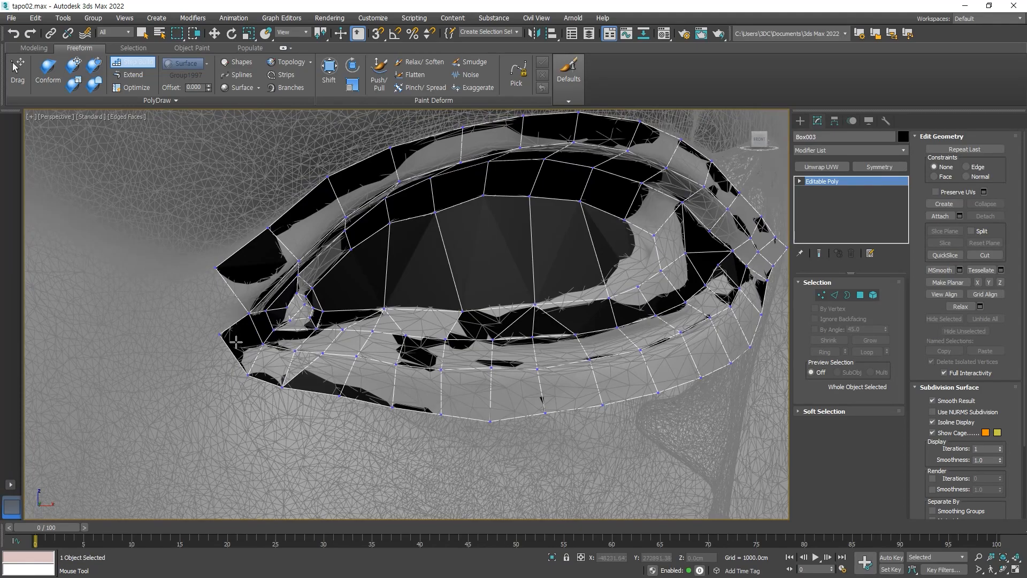
pyautogui.keyDown('alt'); pyautogui.moveTo(202, 297); pyautogui.dragTo(160, 294, button='middle'); pyautogui.keyUp('alt')
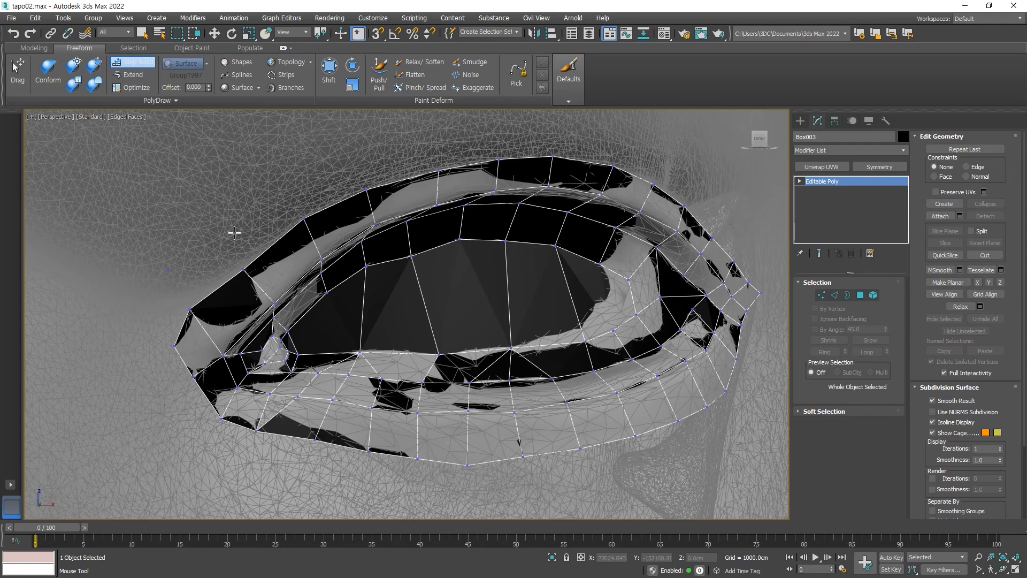
pyautogui.keyDown('alt'); pyautogui.moveTo(257, 271); pyautogui.dragTo(243, 259, button='middle'); pyautogui.keyUp('alt')
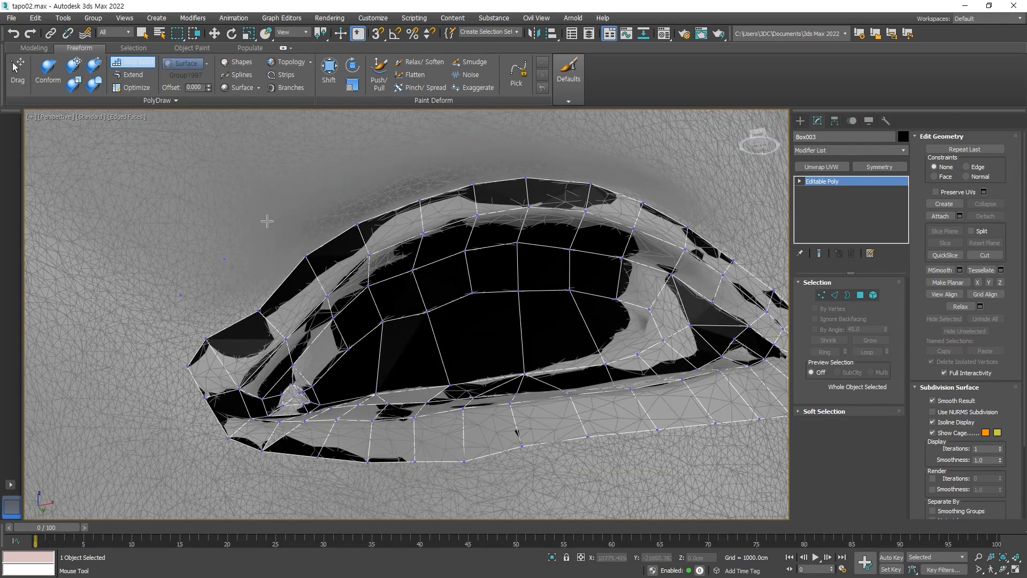
pyautogui.click(335, 185)
pyautogui.moveTo(325, 219)
pyautogui.keyDown('shift'); pyautogui.mouseDown()
pyautogui.moveTo(312, 214)
pyautogui.moveTo(193, 309)
pyautogui.mouseUp(); pyautogui.keyUp('shift')
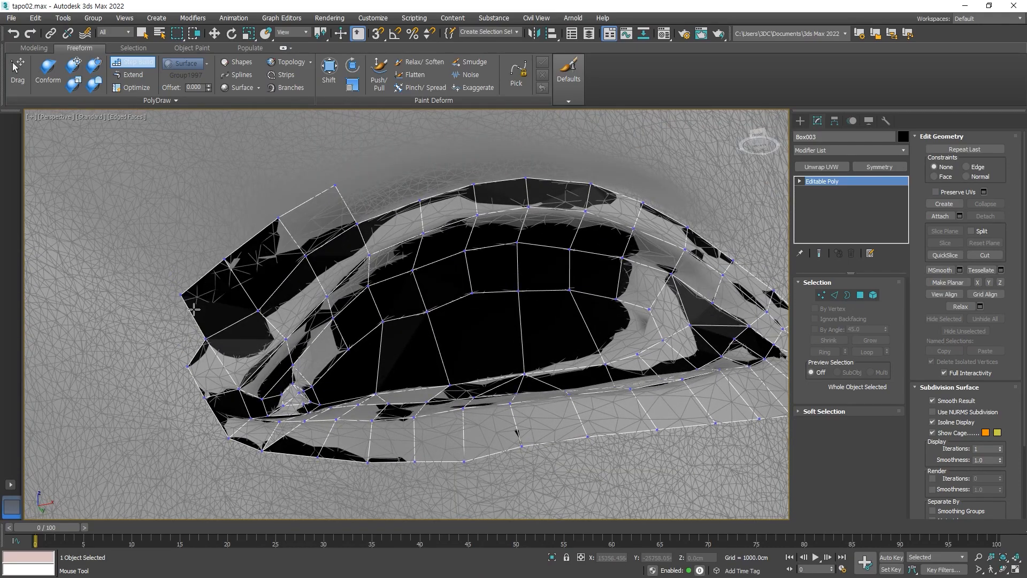
# Continue the new quad loop around the inner eye corner and beneath the first half of the lower lid
pyautogui.keyDown('alt'); pyautogui.moveTo(170, 335); pyautogui.dragTo(167, 426, button='middle'); pyautogui.keyUp('alt')
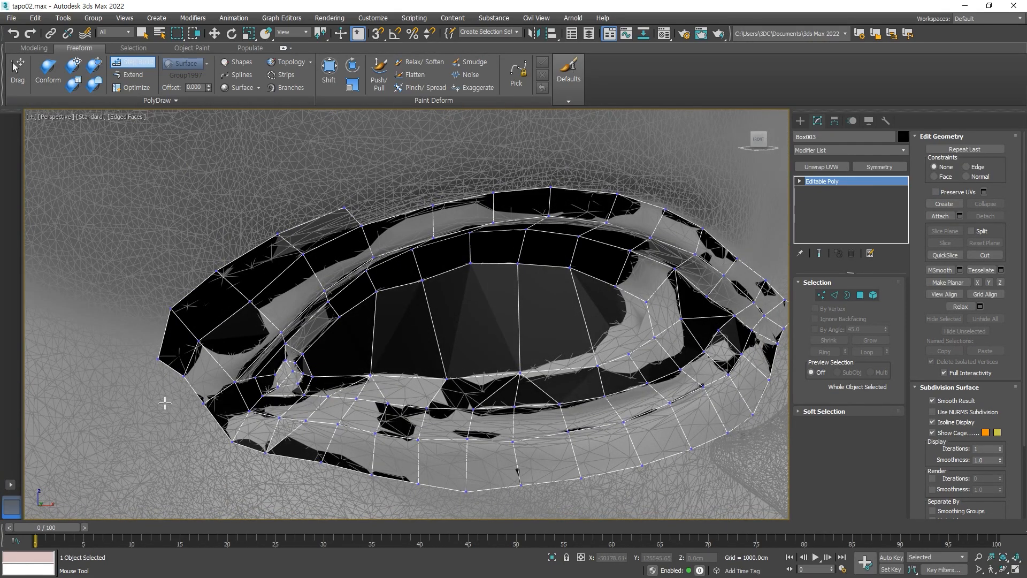
pyautogui.keyDown('alt'); pyautogui.moveTo(167, 389); pyautogui.dragTo(284, 425, button='middle'); pyautogui.keyUp('alt')
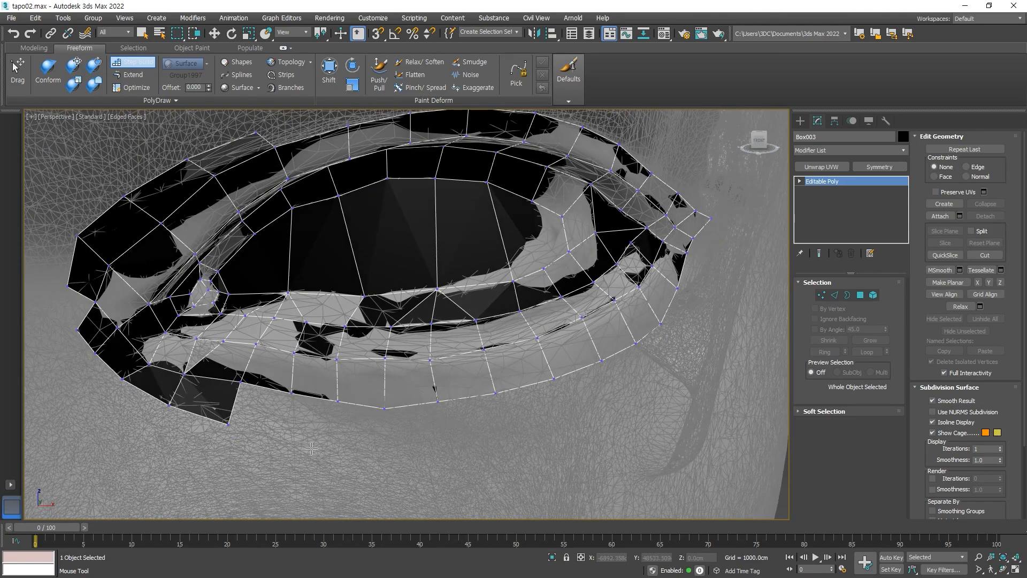
pyautogui.click(341, 451)
pyautogui.keyDown('shift'); pyautogui.click(290, 424); pyautogui.keyUp('shift')
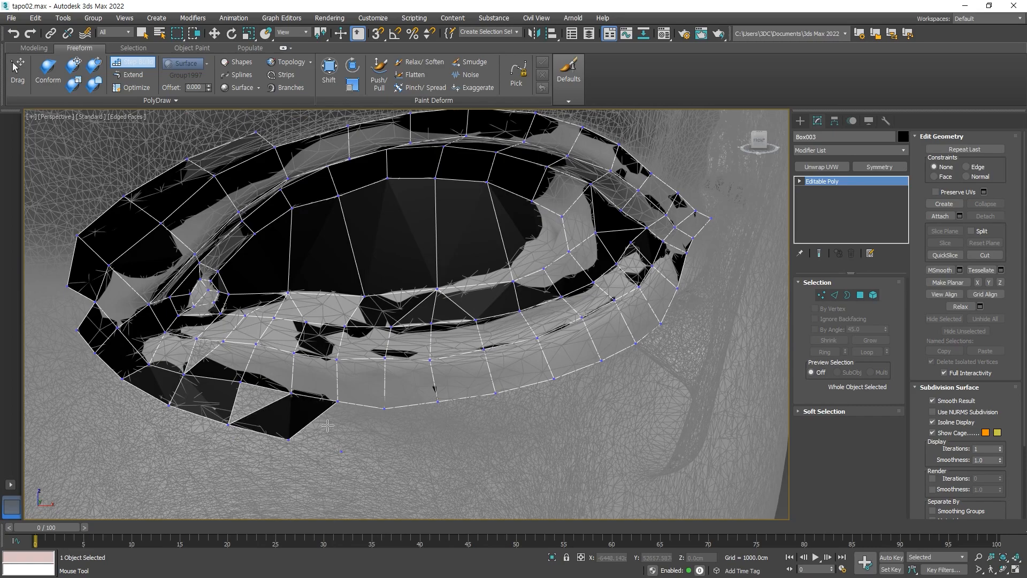
pyautogui.keyDown('alt'); pyautogui.moveTo(259, 413); pyautogui.dragTo(264, 390, button='middle'); pyautogui.keyUp('alt')
pyautogui.scroll(-4, 259, 396)
pyautogui.keyDown('shift'); pyautogui.click(260, 386); pyautogui.keyUp('shift')
pyautogui.keyDown('alt'); pyautogui.moveTo(259, 386); pyautogui.dragTo(316, 397, button='middle'); pyautogui.keyUp('alt')
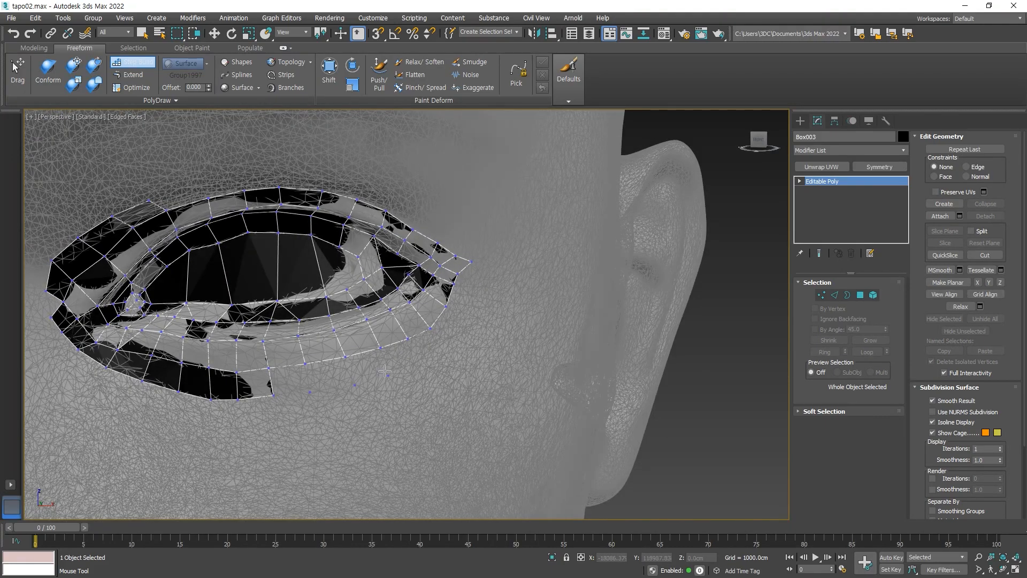
# Extend the second lower lid quad row up to the outer eye corner
pyautogui.keyDown('alt'); pyautogui.moveTo(270, 379); pyautogui.dragTo(408, 396, button='middle'); pyautogui.keyUp('alt')
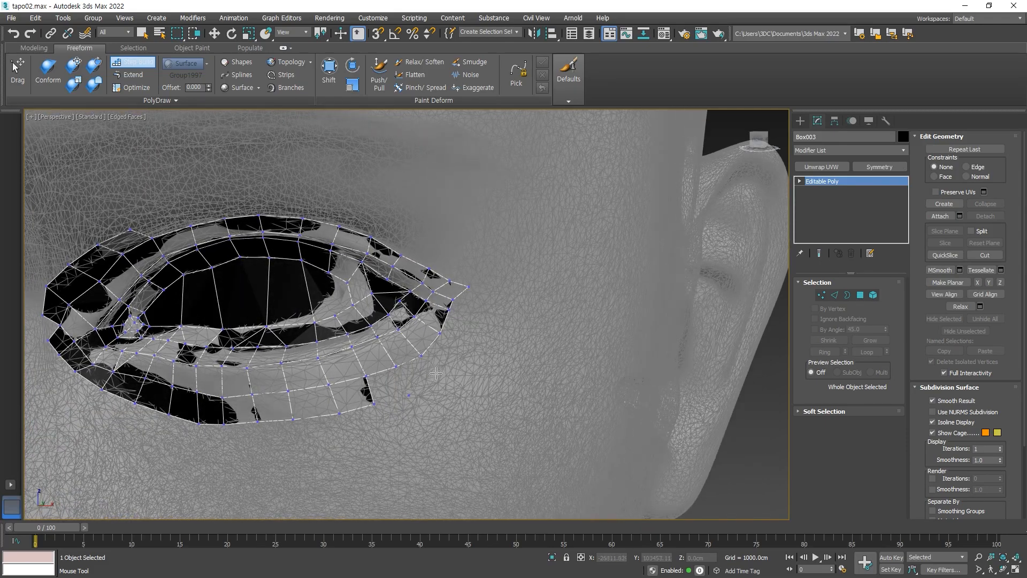
pyautogui.moveTo(455, 328)
pyautogui.keyDown('shift'); pyautogui.mouseDown()
pyautogui.moveTo(441, 354)
pyautogui.moveTo(383, 385)
pyautogui.mouseUp(); pyautogui.keyUp('shift')
pyautogui.keyDown('alt'); pyautogui.moveTo(452, 380); pyautogui.dragTo(457, 364, button='middle'); pyautogui.keyUp('alt')
# Place points above the middle of the upper lid and fill quads between them and the upper rim
pyautogui.moveTo(472, 322); pyautogui.dragTo(398, 384, button='middle')
pyautogui.moveTo(235, 374); pyautogui.dragTo(356, 370, button='middle')
pyautogui.keyDown('alt'); pyautogui.moveTo(379, 247); pyautogui.dragTo(395, 256, button='middle'); pyautogui.keyUp('alt')
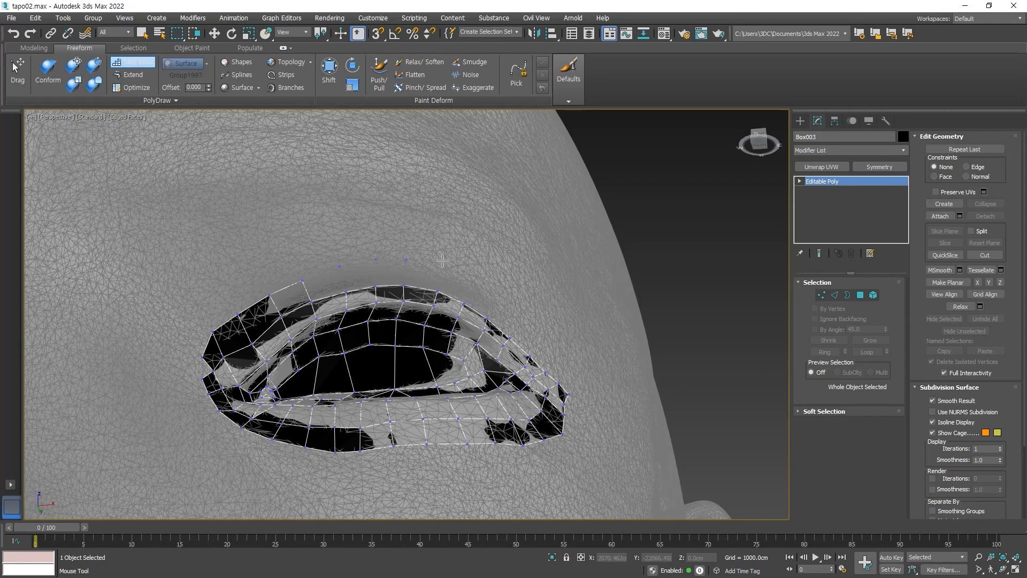
pyautogui.keyDown('alt'); pyautogui.moveTo(469, 305); pyautogui.dragTo(442, 306, button='middle'); pyautogui.keyUp('alt')
pyautogui.keyDown('shift'); pyautogui.moveTo(463, 278); pyautogui.dragTo(320, 287); pyautogui.keyUp('shift')
# Extend the upper lid quad row down to the outer eye corner
pyautogui.keyDown('alt'); pyautogui.moveTo(470, 293); pyautogui.dragTo(463, 300, button='middle'); pyautogui.keyUp('alt')
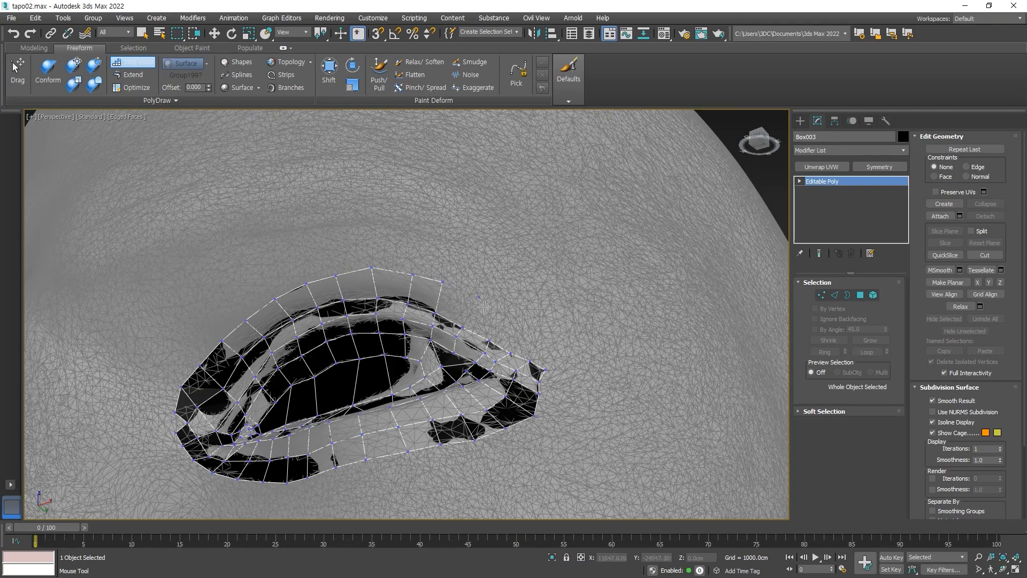
pyautogui.keyDown('shift'); pyautogui.moveTo(537, 347); pyautogui.dragTo(456, 302); pyautogui.keyUp('shift')
pyautogui.keyDown('alt'); pyautogui.moveTo(572, 366); pyautogui.dragTo(439, 379, button='middle'); pyautogui.keyUp('alt')
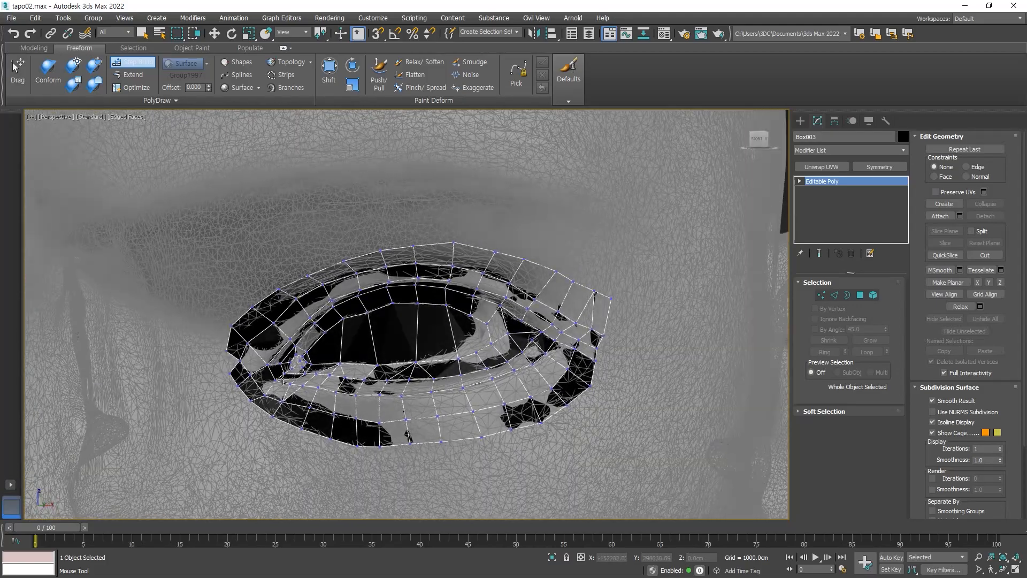
# Leave Step Build and select the open outer border of the eye mesh in Border mode, including the outer-corner gap
pyautogui.scroll(3, 235, 373)
pyautogui.keyDown('alt'); pyautogui.moveTo(291, 384); pyautogui.dragTo(246, 370, button='middle'); pyautogui.keyUp('alt')
pyautogui.scroll(4, 292, 387)
pyautogui.scroll(3, 321, 385)
pyautogui.scroll(-6, 321, 385)
pyautogui.press('w')
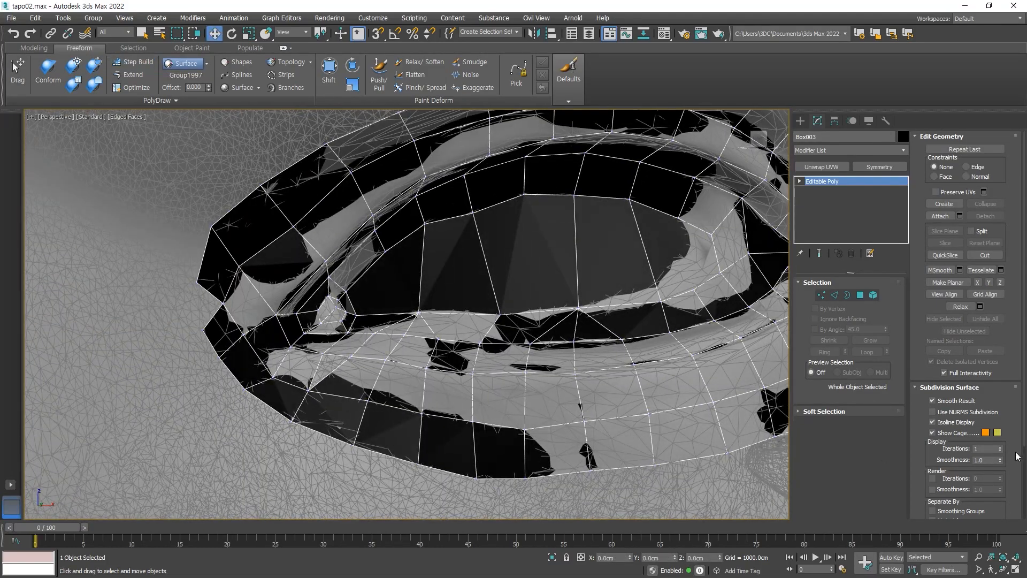
pyautogui.click(847, 298)
pyautogui.click(342, 365)
pyautogui.moveTo(639, 275); pyautogui.dragTo(370, 298, button='middle')
pyautogui.keyDown('alt'); pyautogui.moveTo(284, 401); pyautogui.dragTo(258, 391, button='middle'); pyautogui.keyUp('alt')
pyautogui.scroll(4, 465, 316)
pyautogui.click(492, 327)
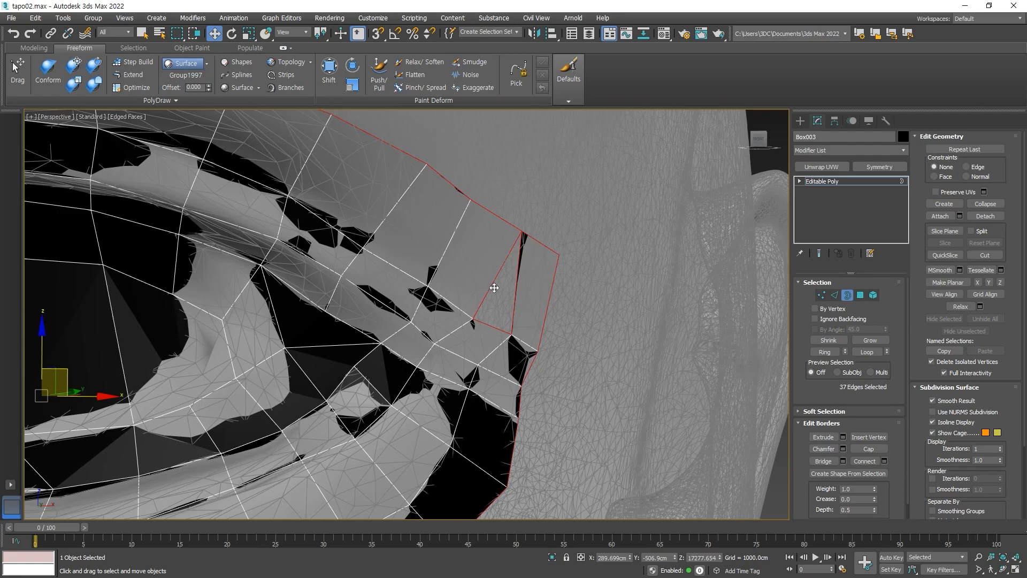
# Extend a new face from the open gap edge at the outer eye corner with the Extend tool
pyautogui.scroll(-5, 494, 288)
pyautogui.scroll(5, 496, 318)
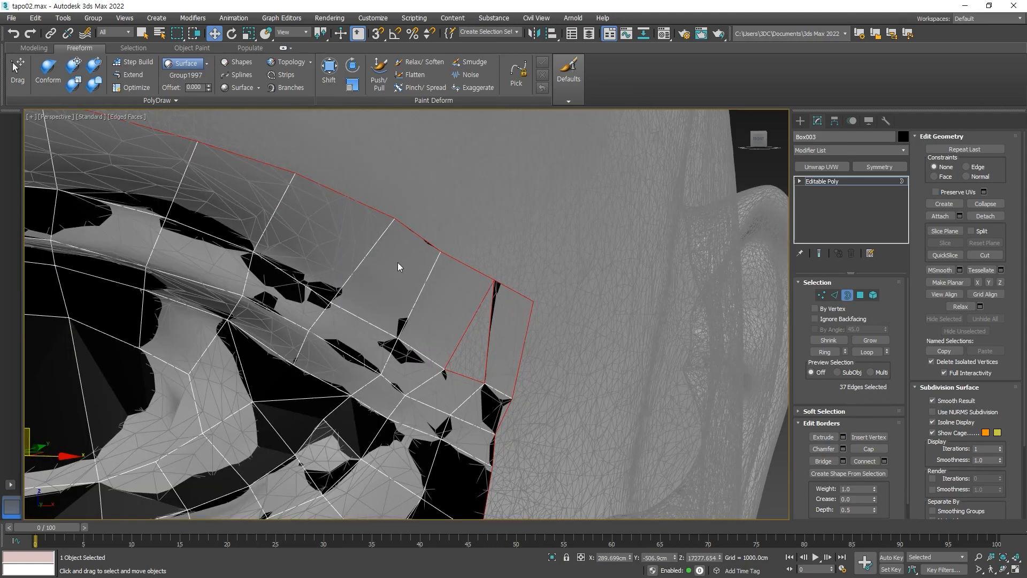
pyautogui.click(835, 296)
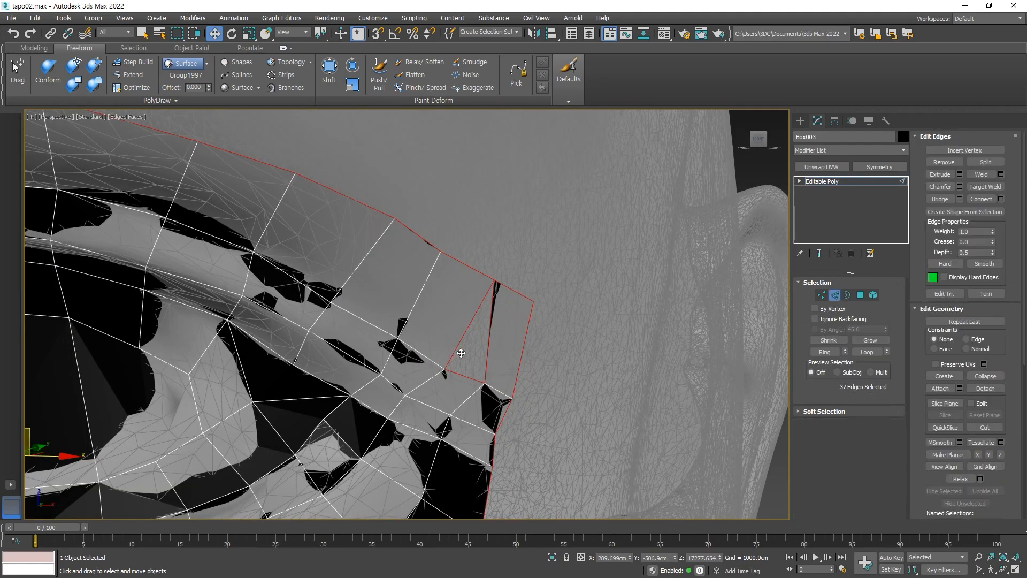
pyautogui.click(490, 352)
pyautogui.click(131, 75)
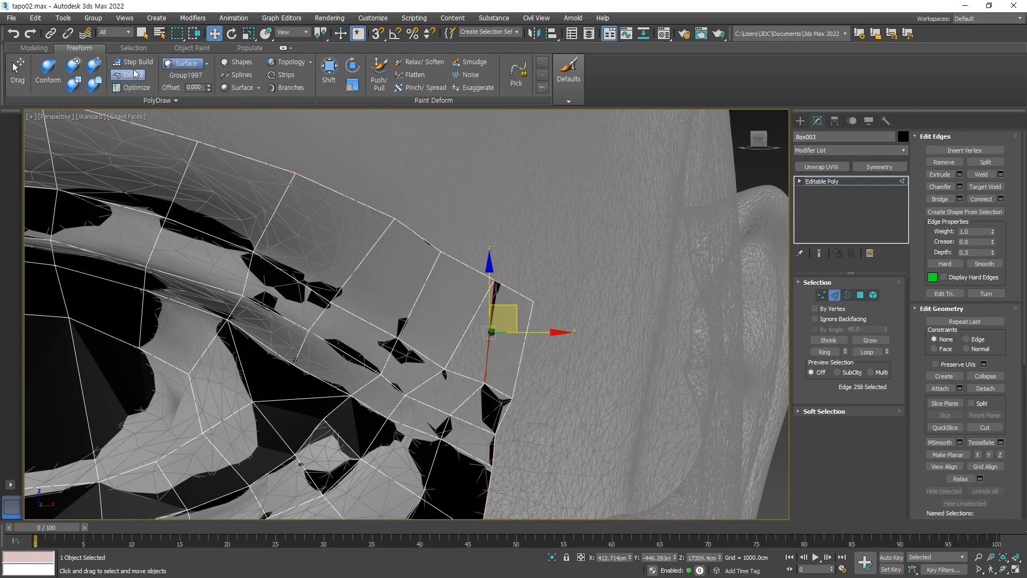
pyautogui.moveTo(489, 355); pyautogui.dragTo(461, 356)
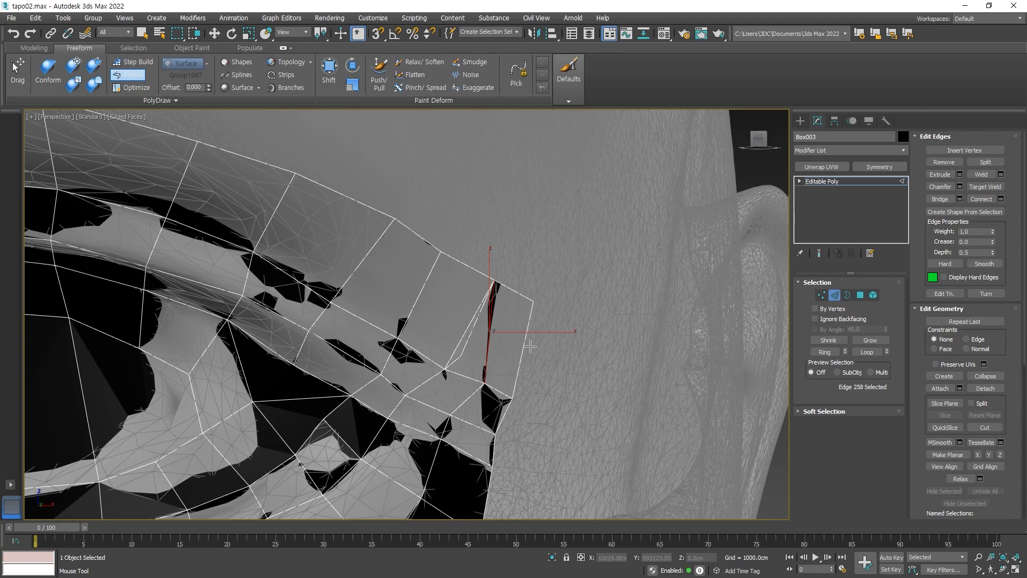
# Target weld the new face's loose vertex onto the neighbouring lid vertex to close the outer-corner gap
pyautogui.click(821, 295)
pyautogui.press('w')
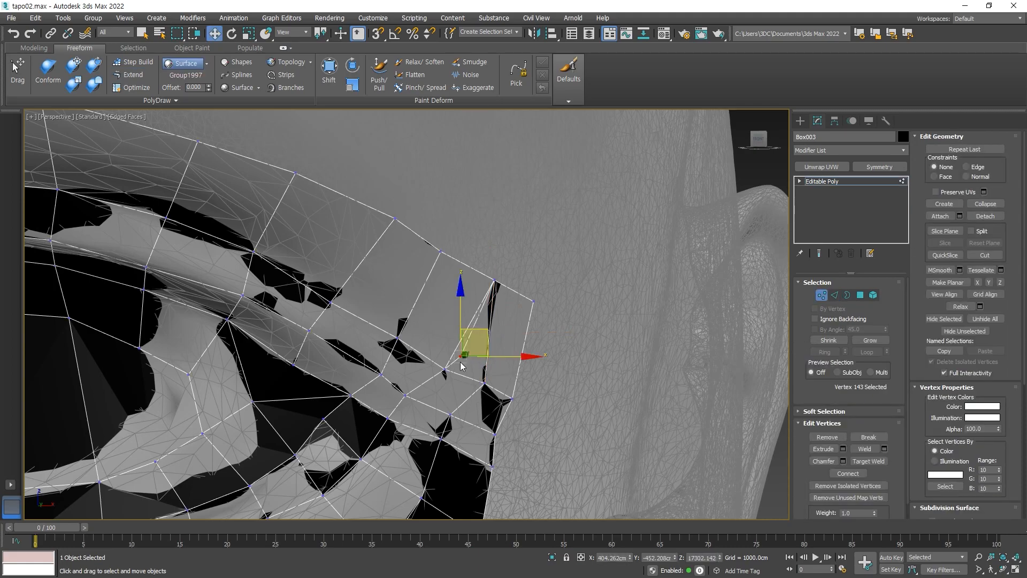
pyautogui.rightClick(464, 365)
pyautogui.click(418, 433)
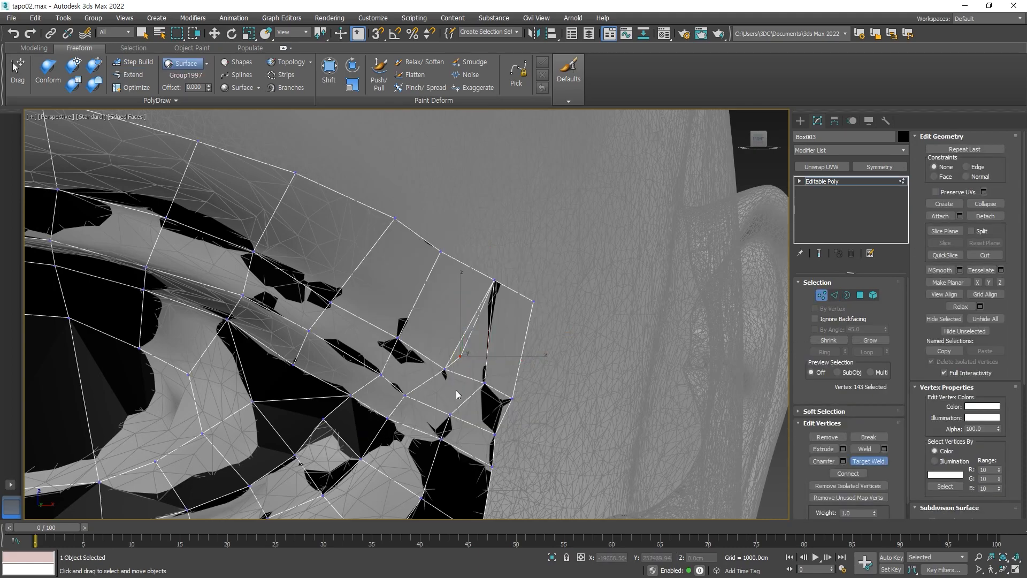
pyautogui.click(446, 369)
pyautogui.scroll(-6, 449, 368)
pyautogui.moveTo(449, 368); pyautogui.dragTo(514, 357, button='middle')
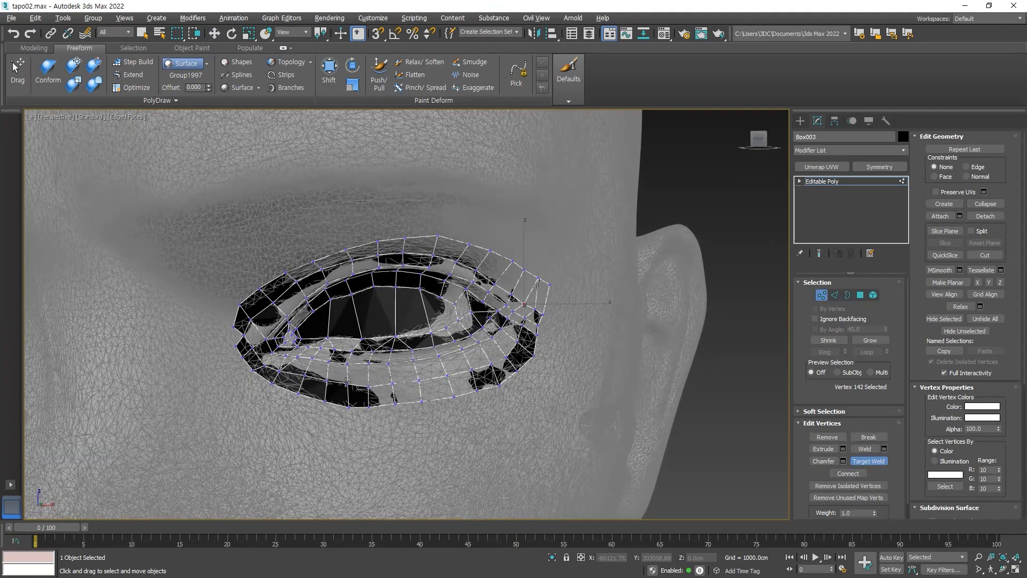
# Collapse the two adjacent outer rim vertices at the inner eye corner into one
pyautogui.scroll(6, 240, 348)
pyautogui.moveTo(309, 352); pyautogui.dragTo(275, 364, button='middle')
pyautogui.rightClick(274, 364)
pyautogui.click(282, 355)
pyautogui.keyDown('ctrl'); pyautogui.click(278, 297); pyautogui.keyUp('ctrl')
pyautogui.hotkey('ctrl', 'alt', 'c')
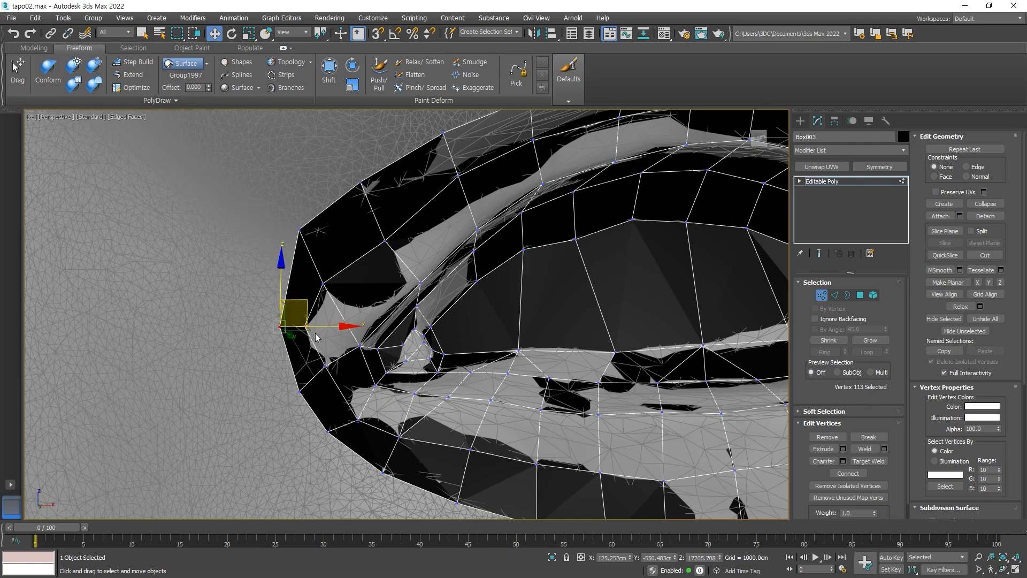
# Reposition the vertex just inside the merged rim vertex at the inner eye corner
pyautogui.scroll(-5, 321, 332)
pyautogui.scroll(4, 323, 332)
pyautogui.click(302, 326)
pyautogui.keyDown('alt'); pyautogui.moveTo(332, 319); pyautogui.dragTo(306, 322, button='middle'); pyautogui.keyUp('alt')
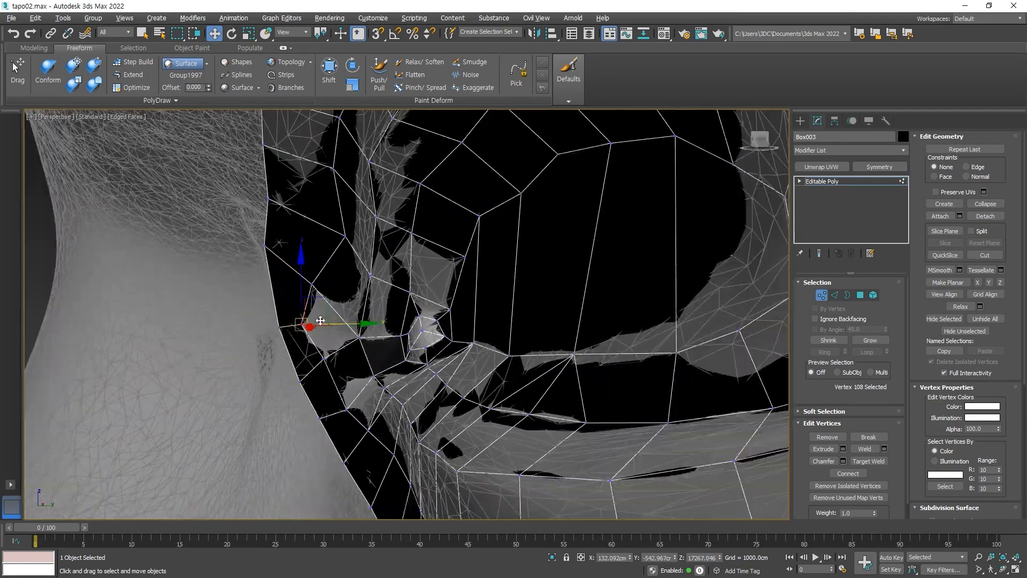
pyautogui.moveTo(328, 301); pyautogui.dragTo(341, 304)
pyautogui.scroll(-4, 341, 304)
pyautogui.keyDown('alt'); pyautogui.moveTo(343, 307); pyautogui.dragTo(351, 300, button='middle'); pyautogui.keyUp('alt')
# Reposition the upper lid vertices one by one from the inner corner outward to even out their quad row
pyautogui.click(369, 238)
pyautogui.keyDown('alt'); pyautogui.moveTo(369, 241); pyautogui.dragTo(390, 295, button='middle'); pyautogui.keyUp('alt')
pyautogui.moveTo(402, 267); pyautogui.dragTo(397, 245)
pyautogui.keyDown('alt'); pyautogui.moveTo(404, 232); pyautogui.dragTo(428, 205, button='middle'); pyautogui.keyUp('alt')
pyautogui.click(429, 205)
pyautogui.moveTo(461, 203); pyautogui.dragTo(456, 201)
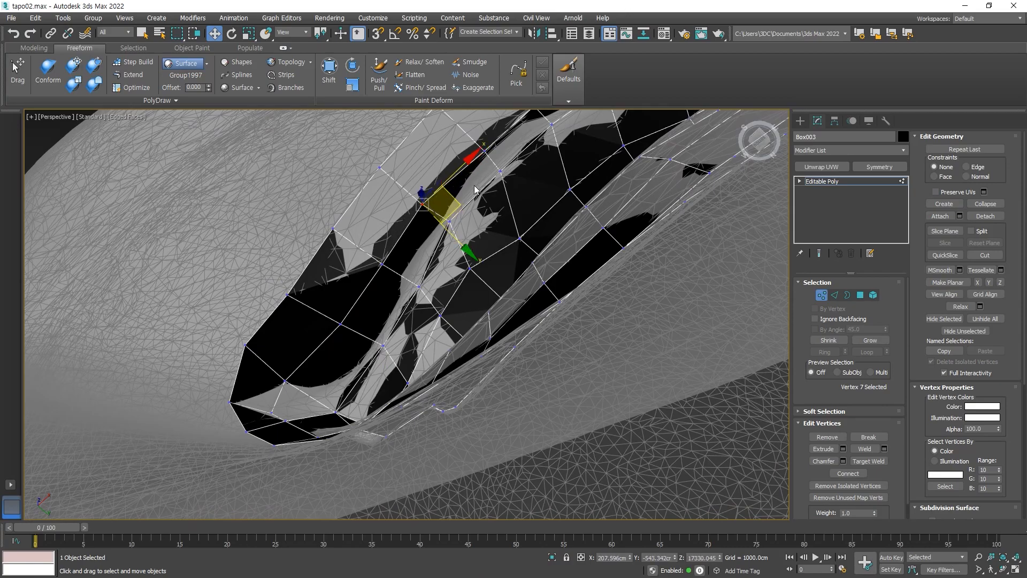
pyautogui.moveTo(478, 189); pyautogui.dragTo(449, 239, button='middle')
pyautogui.click(454, 204)
pyautogui.moveTo(486, 200); pyautogui.dragTo(483, 196)
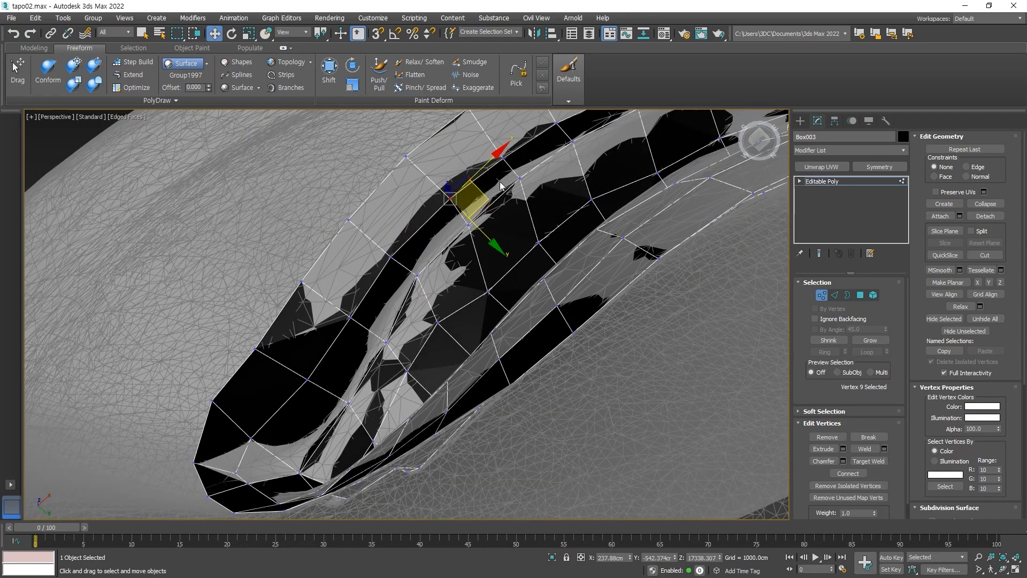
pyautogui.moveTo(498, 191); pyautogui.dragTo(463, 243, button='middle')
pyautogui.scroll(-4, 531, 222)
pyautogui.keyDown('alt'); pyautogui.moveTo(527, 236); pyautogui.dragTo(528, 287, button='middle'); pyautogui.keyUp('alt')
pyautogui.scroll(5, 469, 405)
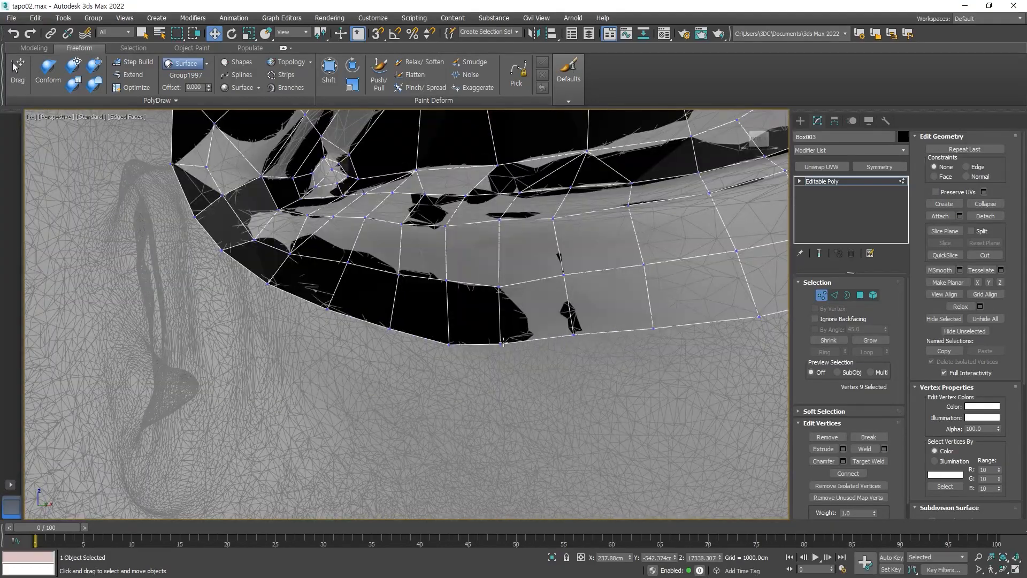
# Adjust three neighbouring outer rim vertices at the lowest part of the lower lid to smooth its curve
pyautogui.click(503, 343)
pyautogui.keyDown('alt'); pyautogui.moveTo(504, 344); pyautogui.dragTo(515, 344, button='middle'); pyautogui.keyUp('alt')
pyautogui.moveTo(515, 330); pyautogui.dragTo(516, 332)
pyautogui.keyDown('alt'); pyautogui.moveTo(515, 332); pyautogui.dragTo(521, 334, button='middle'); pyautogui.keyUp('alt')
pyautogui.click(446, 344)
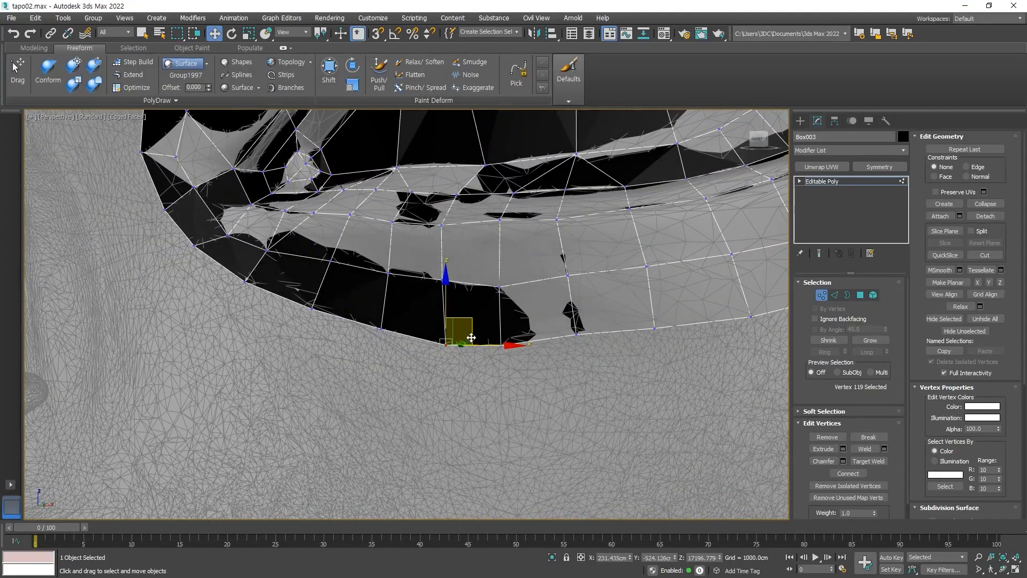
pyautogui.moveTo(466, 322); pyautogui.dragTo(461, 322)
pyautogui.click(380, 328)
pyautogui.moveTo(401, 305); pyautogui.dragTo(400, 306)
pyautogui.keyDown('alt'); pyautogui.moveTo(428, 322); pyautogui.dragTo(474, 329, button='middle'); pyautogui.keyUp('alt')
pyautogui.scroll(-2, 463, 330)
# Collapse the surplus edges across the lower lid rows near the inner corner with the Optimize tool
pyautogui.click(129, 87)
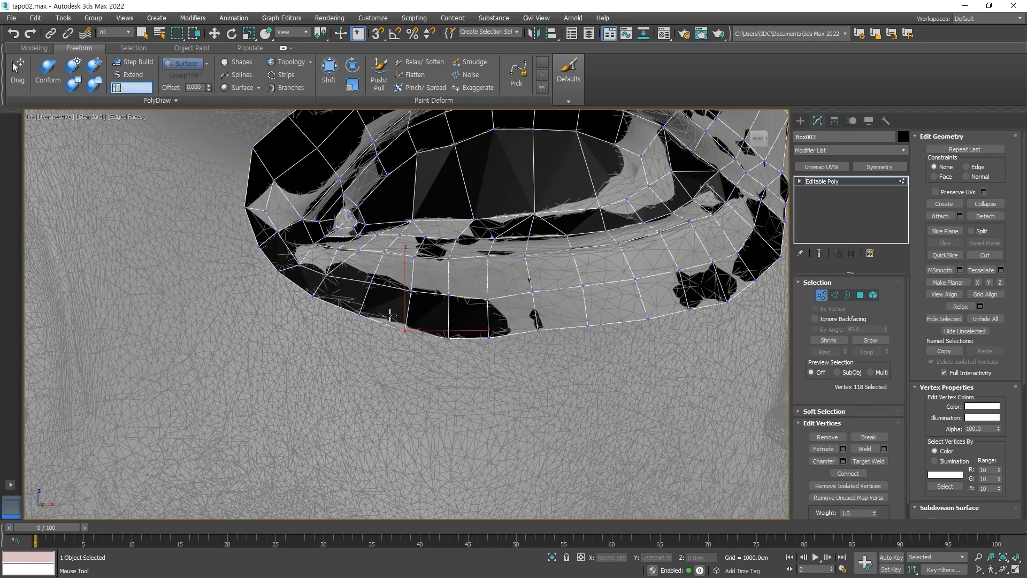
pyautogui.keyDown('alt'); pyautogui.moveTo(380, 315); pyautogui.dragTo(429, 317, button='middle'); pyautogui.keyUp('alt')
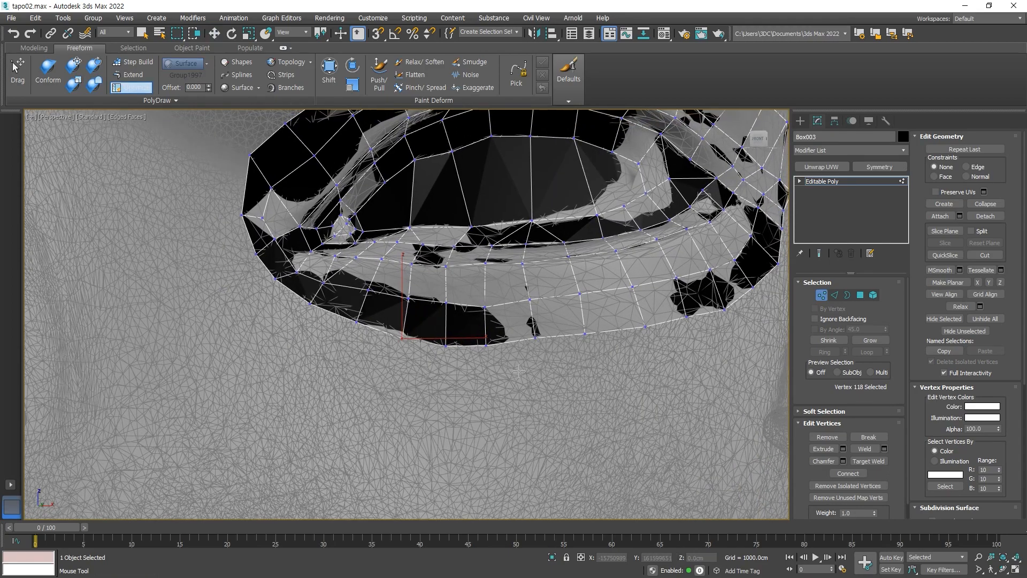
pyautogui.keyDown('alt'); pyautogui.moveTo(475, 364); pyautogui.dragTo(364, 341, button='middle'); pyautogui.keyUp('alt')
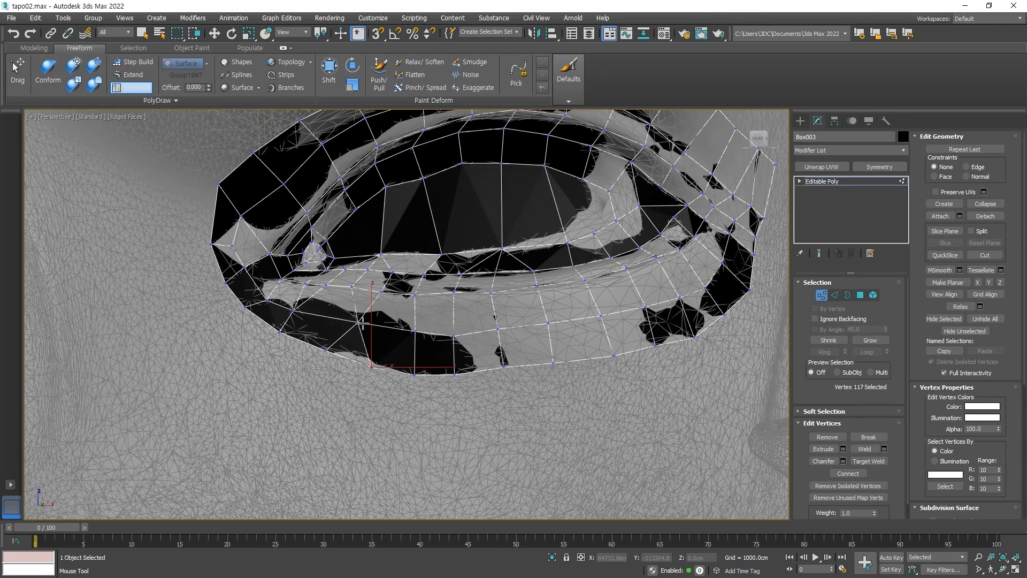
pyautogui.keyDown('alt'); pyautogui.moveTo(529, 348); pyautogui.dragTo(385, 299, button='middle'); pyautogui.keyUp('alt')
pyautogui.keyDown('alt'); pyautogui.moveTo(402, 257); pyautogui.dragTo(285, 407, button='middle'); pyautogui.keyUp('alt')
pyautogui.scroll(-5, 448, 347)
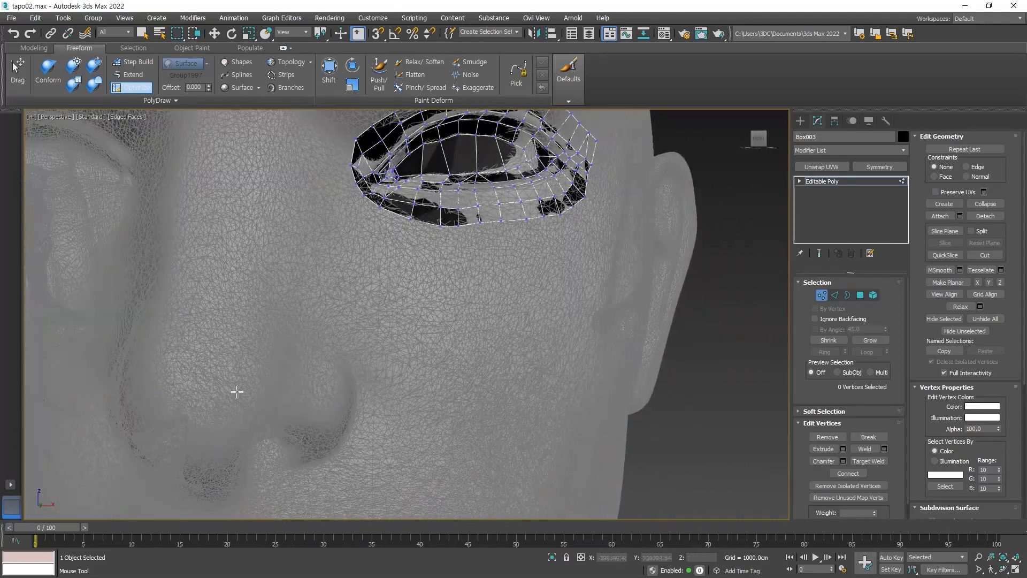
# Examine the eye mesh on the face together with the nose and lips from front and side
pyautogui.scroll(-4, 291, 345)
pyautogui.moveTo(340, 353); pyautogui.dragTo(355, 269, button='middle')
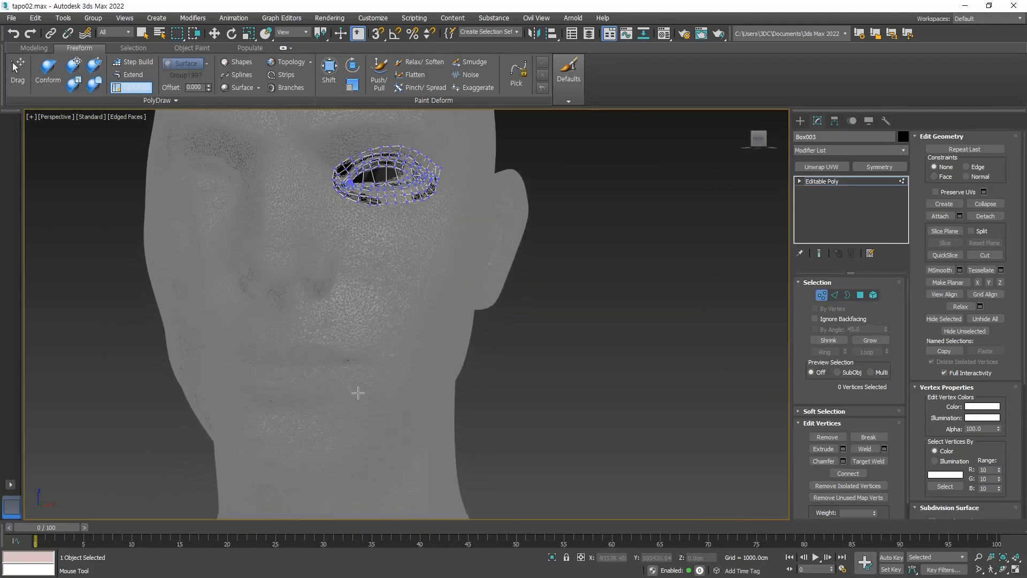
pyautogui.keyDown('alt'); pyautogui.moveTo(389, 350); pyautogui.dragTo(422, 355, button='middle'); pyautogui.keyUp('alt')
pyautogui.scroll(5, 357, 241)
pyautogui.scroll(-5, 463, 324)
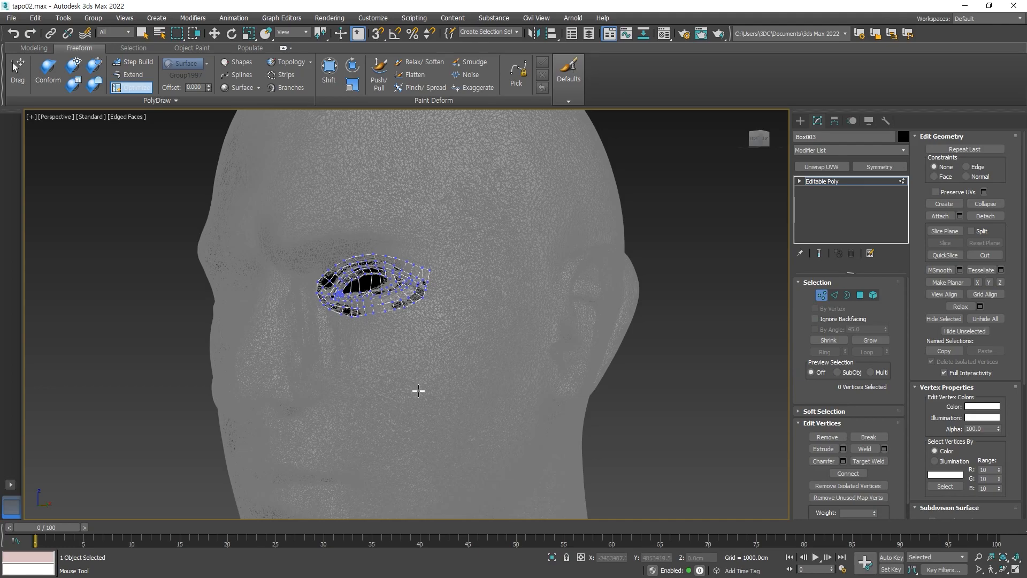
pyautogui.keyDown('alt'); pyautogui.moveTo(397, 370); pyautogui.dragTo(413, 330, button='middle'); pyautogui.keyUp('alt')
pyautogui.scroll(2, 323, 354)
pyautogui.scroll(4, 325, 404)
pyautogui.scroll(-6, 421, 448)
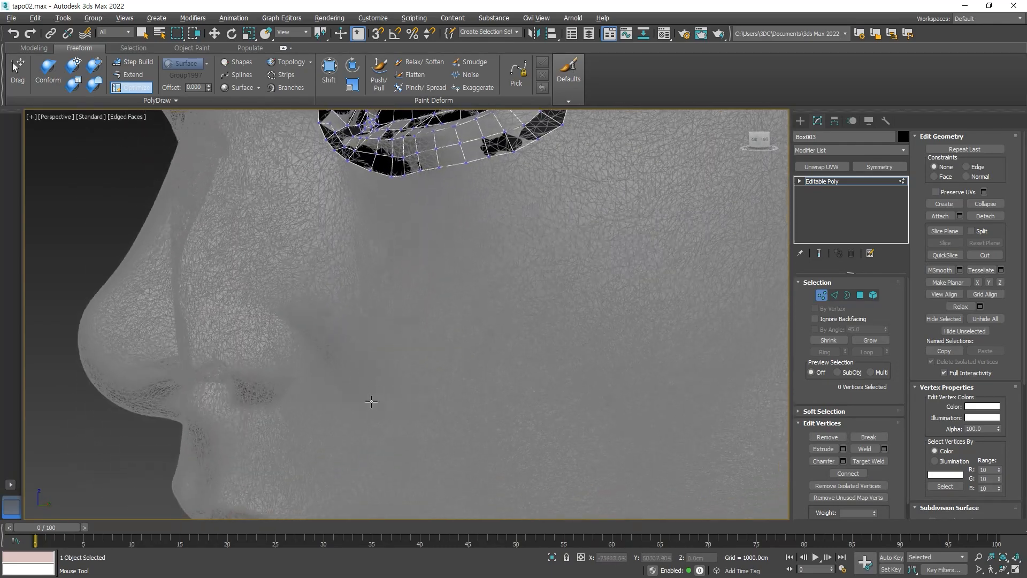
pyautogui.scroll(5, 287, 376)
pyautogui.moveTo(287, 376); pyautogui.dragTo(332, 366, button='middle')
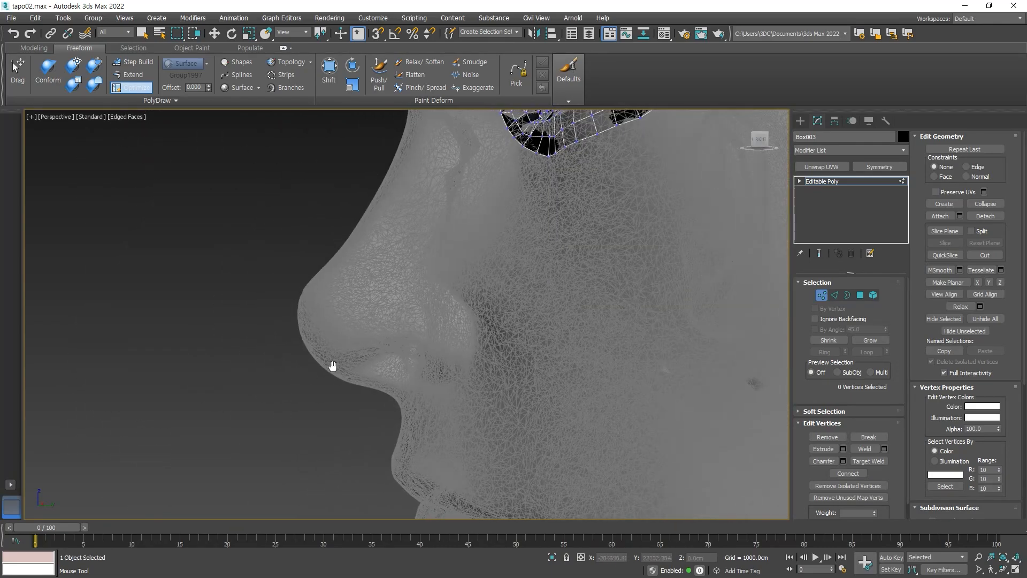
pyautogui.scroll(3, 350, 393)
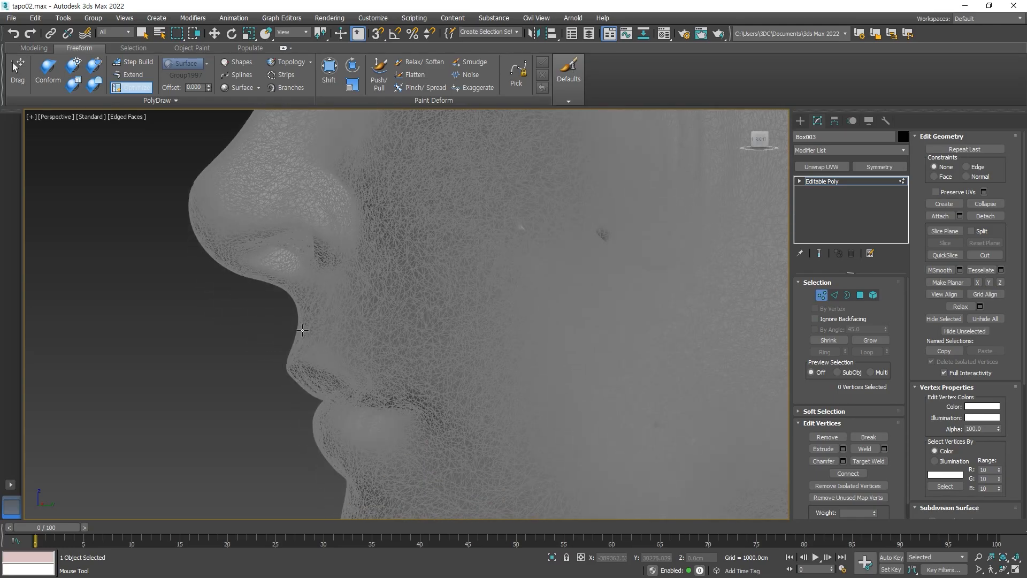
pyautogui.keyDown('alt'); pyautogui.moveTo(308, 398); pyautogui.dragTo(355, 366, button='middle'); pyautogui.keyUp('alt')
pyautogui.scroll(-3, 312, 366)
pyautogui.moveTo(355, 366); pyautogui.dragTo(423, 408, button='middle')
pyautogui.scroll(2, 324, 300)
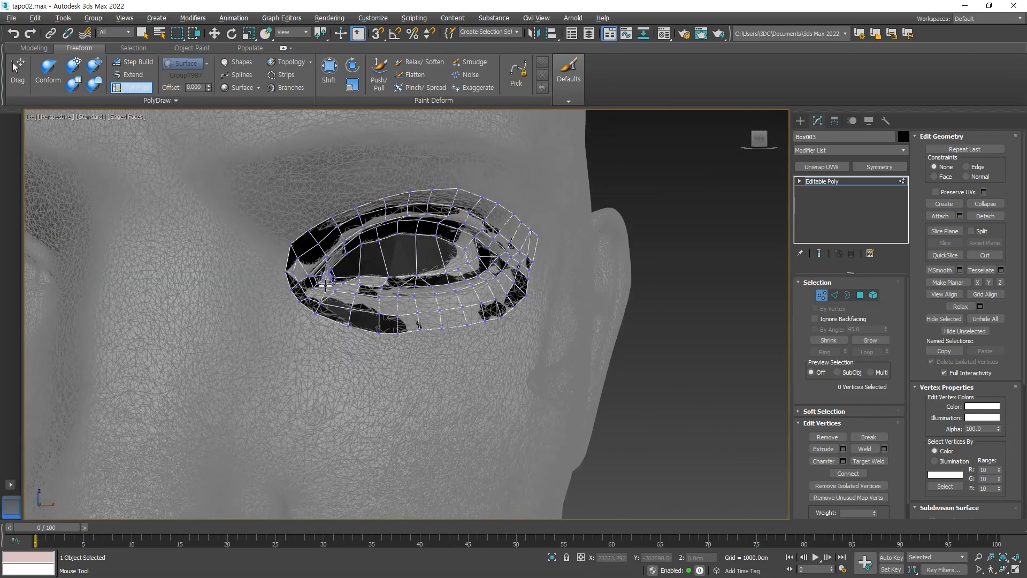
# Brush the Conform tool over the lower lid rows and inner half of the eye mesh to fit the head
pyautogui.scroll(4, 300, 265)
pyautogui.moveTo(300, 265); pyautogui.dragTo(313, 288, button='middle')
pyautogui.keyDown('alt'); pyautogui.moveTo(363, 327); pyautogui.dragTo(423, 314, button='middle'); pyautogui.keyUp('alt')
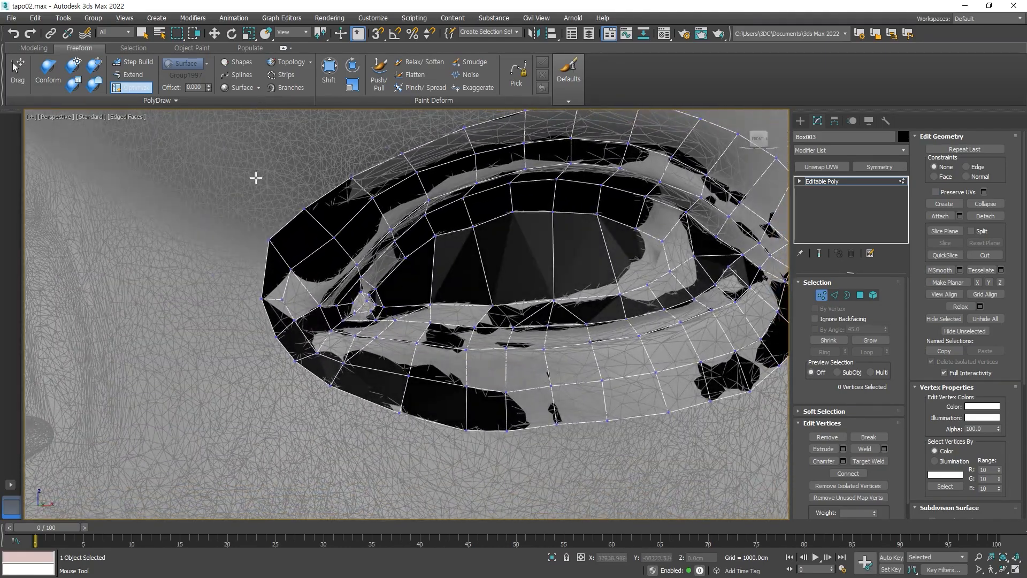
pyautogui.click(52, 74)
pyautogui.moveTo(541, 376); pyautogui.dragTo(450, 378, button='middle')
pyautogui.moveTo(325, 371)
pyautogui.mouseDown()
pyautogui.moveTo(485, 387)
pyautogui.moveTo(622, 198)
pyautogui.moveTo(368, 174)
pyautogui.moveTo(214, 239)
pyautogui.mouseUp()
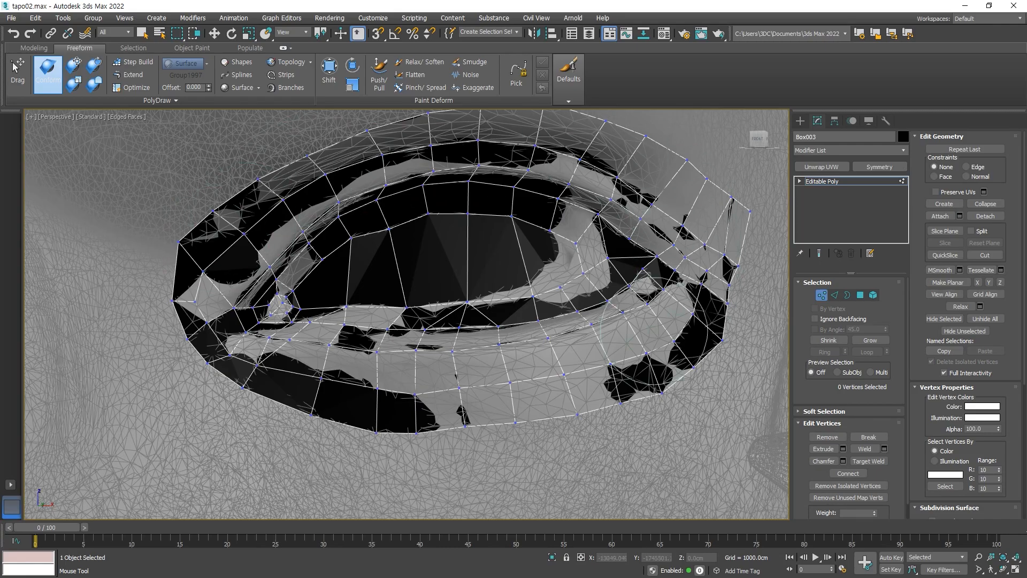
pyautogui.moveTo(311, 375)
pyautogui.mouseDown()
pyautogui.moveTo(230, 313)
pyautogui.moveTo(208, 257)
pyautogui.moveTo(257, 193)
pyautogui.moveTo(356, 179)
pyautogui.mouseUp()
pyautogui.keyDown('alt'); pyautogui.moveTo(374, 225); pyautogui.dragTo(325, 324, button='middle'); pyautogui.keyUp('alt')
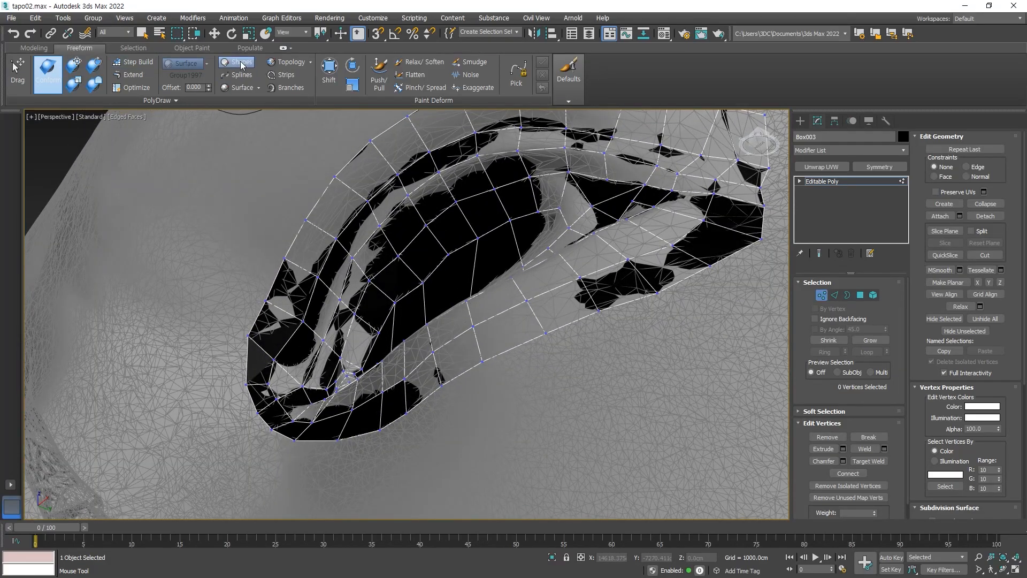
# Move individual upper lid vertices near the inner corner to even out their spacing
pyautogui.click(212, 35)
pyautogui.keyDown('alt'); pyautogui.moveTo(336, 355); pyautogui.dragTo(429, 286, button='middle'); pyautogui.keyUp('alt')
pyautogui.click(365, 281)
pyautogui.moveTo(415, 287); pyautogui.dragTo(406, 289)
pyautogui.keyDown('alt'); pyautogui.moveTo(405, 290); pyautogui.dragTo(393, 345, button='middle'); pyautogui.keyUp('alt')
pyautogui.moveTo(369, 257)
pyautogui.mouseDown()
pyautogui.moveTo(364, 270)
pyautogui.moveTo(374, 256)
pyautogui.mouseUp()
pyautogui.click(367, 263)
pyautogui.moveTo(348, 332)
pyautogui.keyDown('alt'); pyautogui.mouseDown(button='middle')
pyautogui.moveTo(418, 311)
pyautogui.moveTo(342, 291)
pyautogui.mouseUp(button='middle'); pyautogui.keyUp('alt')
# Conform the inner part of the upper lid to the head surface
pyautogui.click(48, 75)
pyautogui.moveTo(354, 262)
pyautogui.mouseDown()
pyautogui.moveTo(357, 280)
pyautogui.moveTo(294, 311)
pyautogui.mouseUp()
pyautogui.moveTo(390, 376)
pyautogui.keyDown('alt'); pyautogui.mouseDown(button='middle')
pyautogui.moveTo(312, 399)
pyautogui.moveTo(354, 364)
pyautogui.moveTo(351, 353)
pyautogui.mouseUp(button='middle'); pyautogui.keyUp('alt')
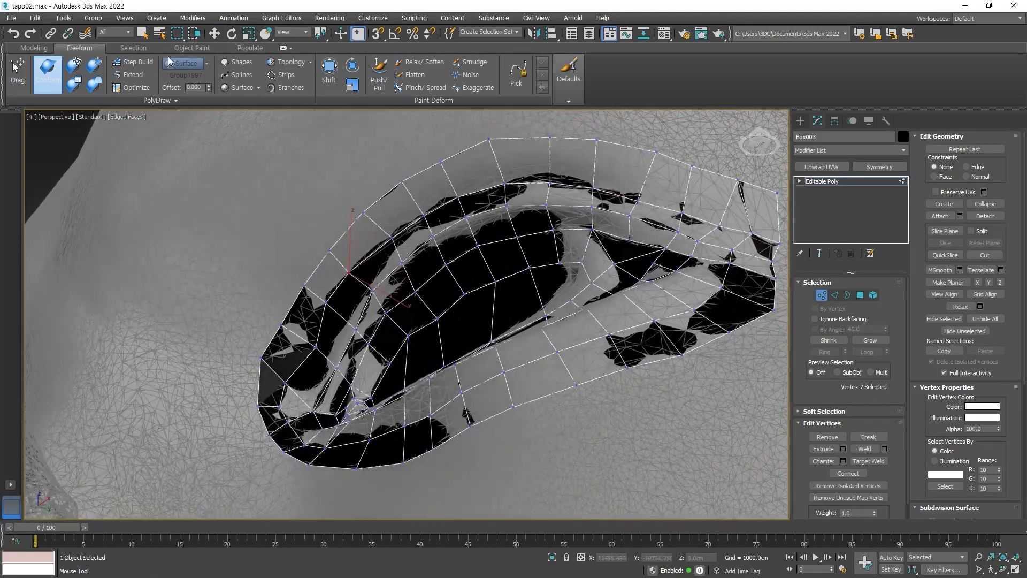
# Reposition the upper lid's middle-row vertex beside the inner eye corner
pyautogui.click(218, 36)
pyautogui.click(326, 303)
pyautogui.keyDown('alt'); pyautogui.moveTo(333, 314); pyautogui.dragTo(357, 324, button='middle'); pyautogui.keyUp('alt')
pyautogui.click(133, 75)
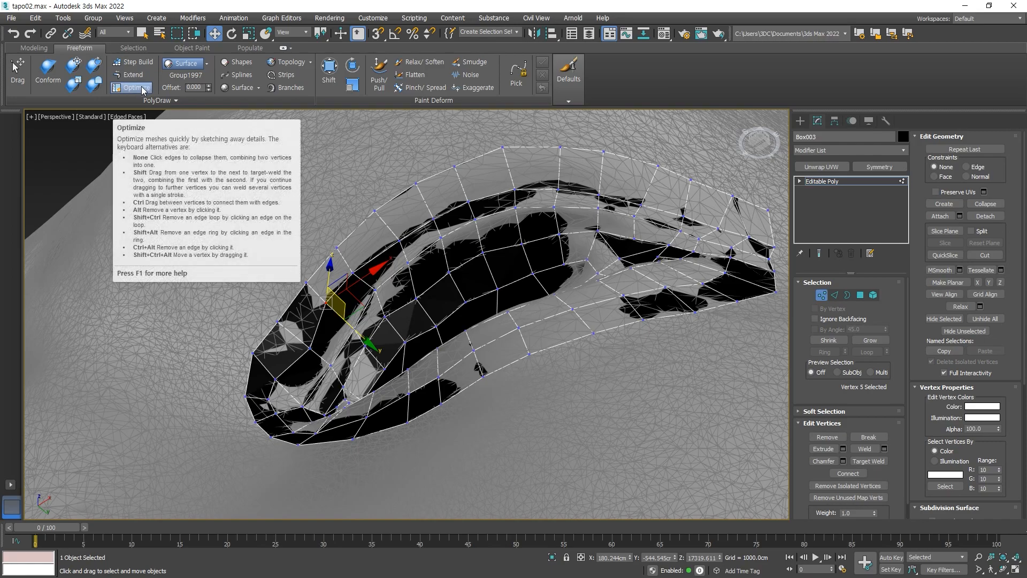
pyautogui.click(51, 75)
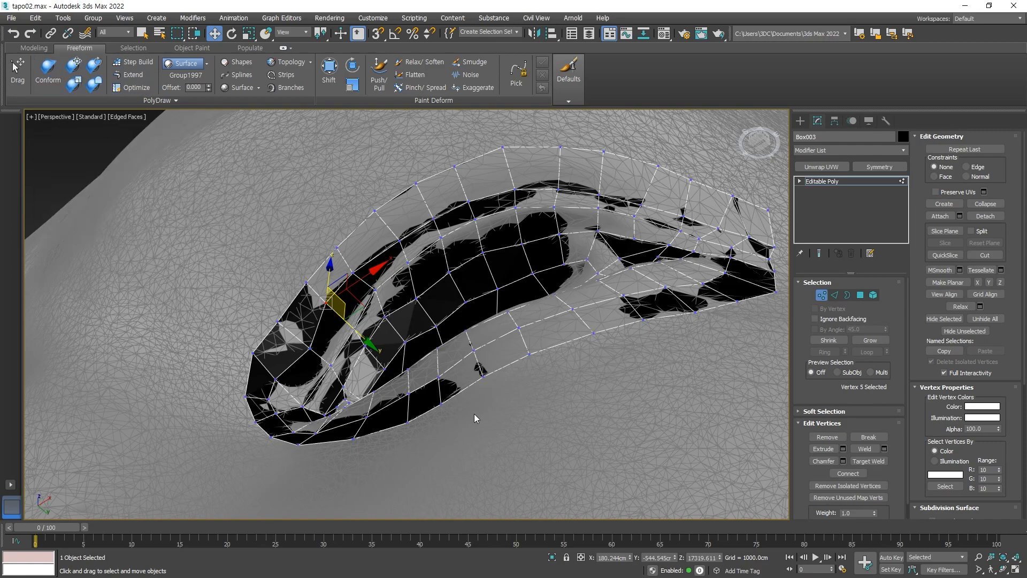
pyautogui.click(309, 348)
pyautogui.keyDown('alt'); pyautogui.moveTo(312, 363); pyautogui.dragTo(327, 352, button='middle'); pyautogui.keyUp('alt')
pyautogui.scroll(3, 327, 352)
pyautogui.moveTo(338, 355); pyautogui.dragTo(324, 336)
pyautogui.keyDown('alt'); pyautogui.moveTo(324, 342); pyautogui.dragTo(448, 344, button='middle'); pyautogui.keyUp('alt')
pyautogui.scroll(-4, 398, 402)
pyautogui.keyDown('alt'); pyautogui.moveTo(208, 359); pyautogui.dragTo(377, 376, button='middle'); pyautogui.keyUp('alt')
# Adjust the column of vertices at the middle of the lower lid down to its outer rim
pyautogui.scroll(2, 417, 385)
pyautogui.click(379, 358)
pyautogui.moveTo(414, 359); pyautogui.dragTo(420, 359)
pyautogui.click(385, 388)
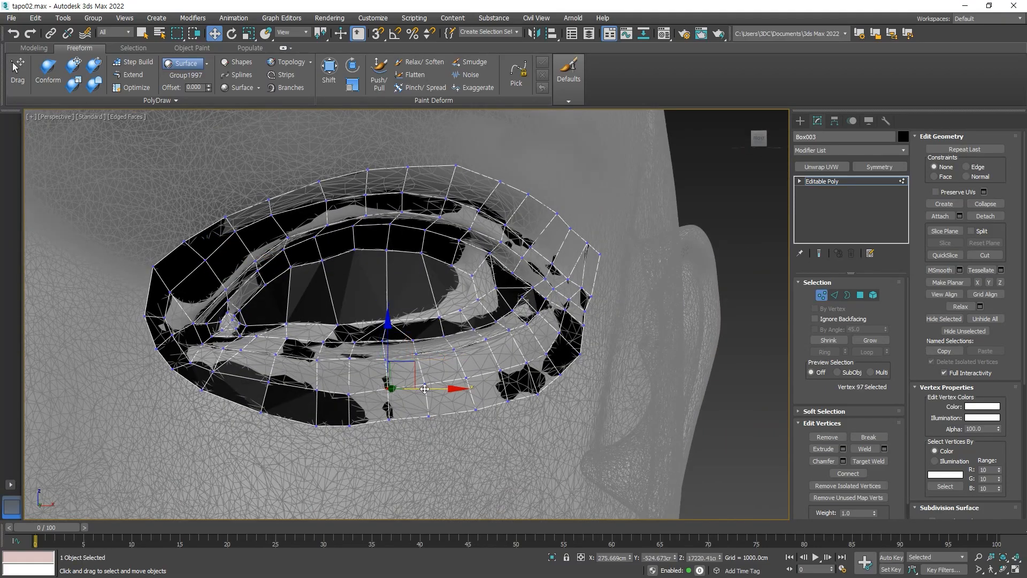
pyautogui.click(390, 418)
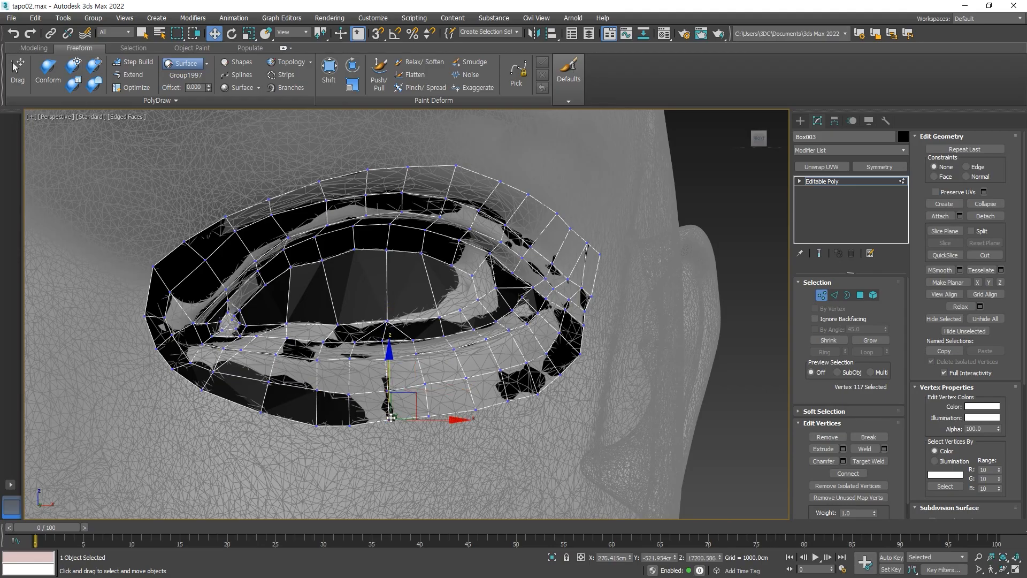
pyautogui.moveTo(388, 373); pyautogui.dragTo(388, 379)
pyautogui.keyDown('alt'); pyautogui.moveTo(422, 408); pyautogui.dragTo(213, 238, button='middle'); pyautogui.keyUp('alt')
# Reposition the outer rim vertices above and around the inner eye corner
pyautogui.keyDown('alt'); pyautogui.moveTo(489, 385); pyautogui.dragTo(467, 381, button='middle'); pyautogui.keyUp('alt')
pyautogui.scroll(5, 327, 430)
pyautogui.click(453, 383)
pyautogui.keyDown('alt'); pyautogui.moveTo(467, 381); pyautogui.dragTo(483, 412, button='middle'); pyautogui.keyUp('alt')
pyautogui.moveTo(444, 347); pyautogui.dragTo(439, 340)
pyautogui.moveTo(439, 342)
pyautogui.keyDown('alt'); pyautogui.mouseDown(button='middle')
pyautogui.moveTo(413, 423)
pyautogui.moveTo(445, 352)
pyautogui.mouseUp(button='middle'); pyautogui.keyUp('alt')
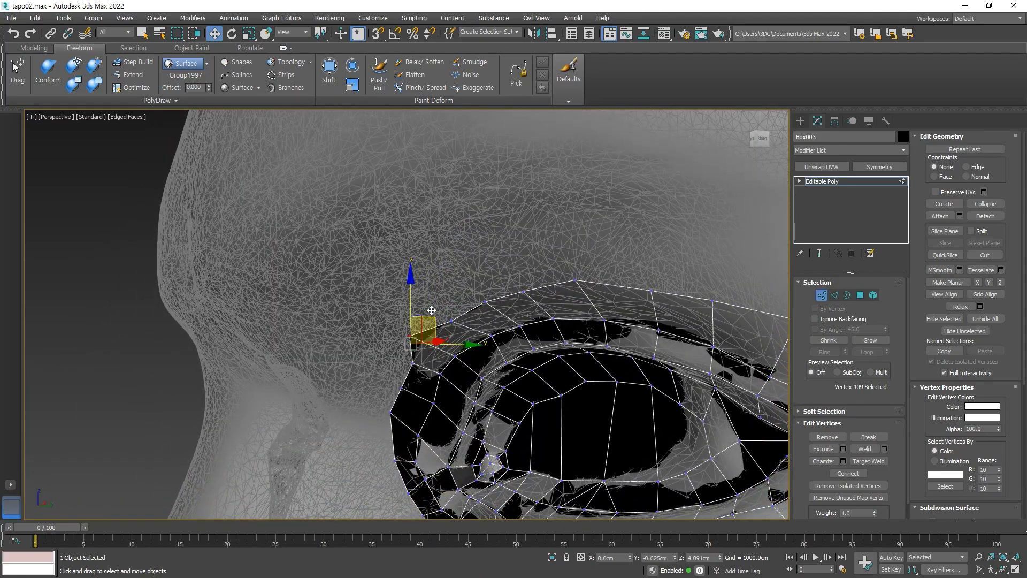
pyautogui.click(411, 365)
pyautogui.moveTo(438, 341); pyautogui.dragTo(424, 384)
pyautogui.click(410, 386)
pyautogui.click(404, 411)
pyautogui.scroll(-3, 423, 384)
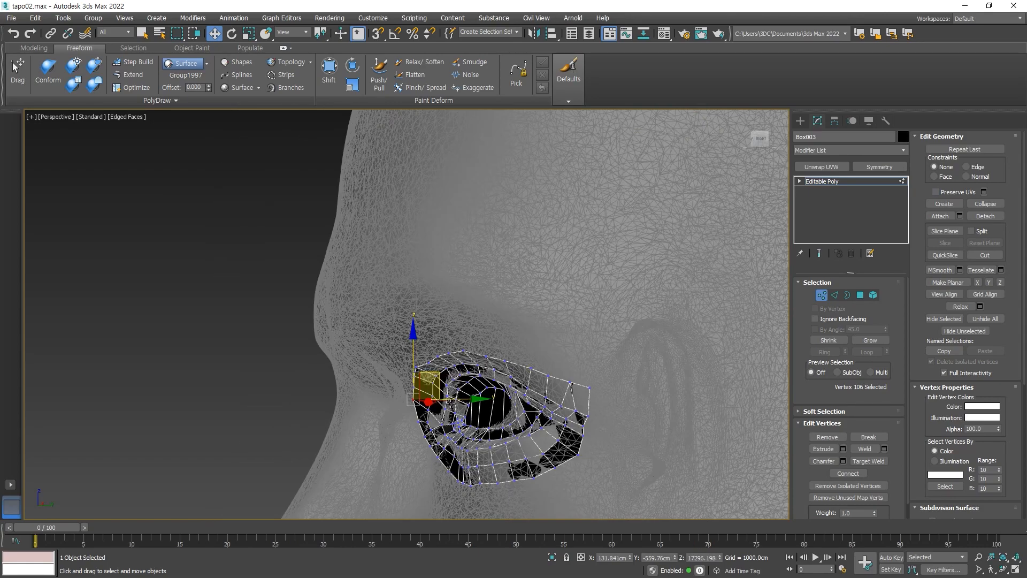
# Move the outer rim vertex above the upper lid to smooth the rim's arc
pyautogui.keyDown('alt'); pyautogui.moveTo(423, 384); pyautogui.dragTo(482, 349, button='middle'); pyautogui.keyUp('alt')
pyautogui.scroll(2, 481, 348)
pyautogui.click(460, 307)
pyautogui.keyDown('alt'); pyautogui.moveTo(460, 306); pyautogui.dragTo(467, 278, button='middle'); pyautogui.keyUp('alt')
pyautogui.moveTo(489, 356); pyautogui.dragTo(488, 349)
pyautogui.moveTo(504, 356)
pyautogui.keyDown('alt'); pyautogui.mouseDown(button='middle')
pyautogui.moveTo(487, 384)
pyautogui.moveTo(424, 360)
pyautogui.moveTo(463, 375)
pyautogui.moveTo(516, 369)
pyautogui.mouseUp(button='middle'); pyautogui.keyUp('alt')
# Examine the overall shape and edge flow of the eye mesh on the head from several angles
pyautogui.scroll(-4, 468, 378)
pyautogui.scroll(3, 517, 369)
pyautogui.scroll(-5, 498, 353)
pyautogui.moveTo(460, 348); pyautogui.dragTo(521, 448, button='middle')
pyautogui.moveTo(522, 448); pyautogui.dragTo(469, 365, button='middle')
pyautogui.scroll(-3, 470, 364)
pyautogui.moveTo(429, 185); pyautogui.dragTo(424, 303, button='middle')
pyautogui.moveTo(403, 366); pyautogui.dragTo(429, 319, button='middle')
pyautogui.scroll(4, 429, 316)
pyautogui.scroll(-4, 411, 333)
pyautogui.keyDown('alt'); pyautogui.moveTo(332, 376); pyautogui.dragTo(489, 371, button='middle'); pyautogui.keyUp('alt')
pyautogui.scroll(3, 393, 386)
pyautogui.keyDown('alt'); pyautogui.moveTo(569, 361); pyautogui.dragTo(508, 396, button='middle'); pyautogui.keyUp('alt')
pyautogui.keyDown('alt'); pyautogui.moveTo(438, 416); pyautogui.dragTo(489, 385, button='middle'); pyautogui.keyUp('alt')
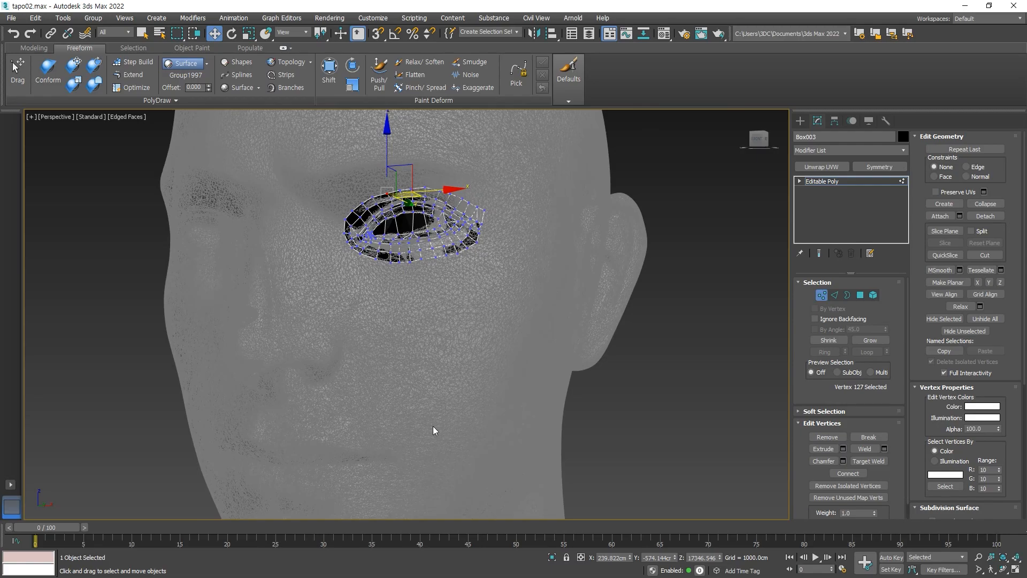
# Move the outer rim vertex below the middle of the lower lid slightly down to smooth the rim
pyautogui.keyDown('alt'); pyautogui.moveTo(545, 339); pyautogui.dragTo(472, 353, button='middle'); pyautogui.keyUp('alt')
pyautogui.scroll(4, 460, 345)
pyautogui.scroll(5, 417, 323)
pyautogui.click(413, 310)
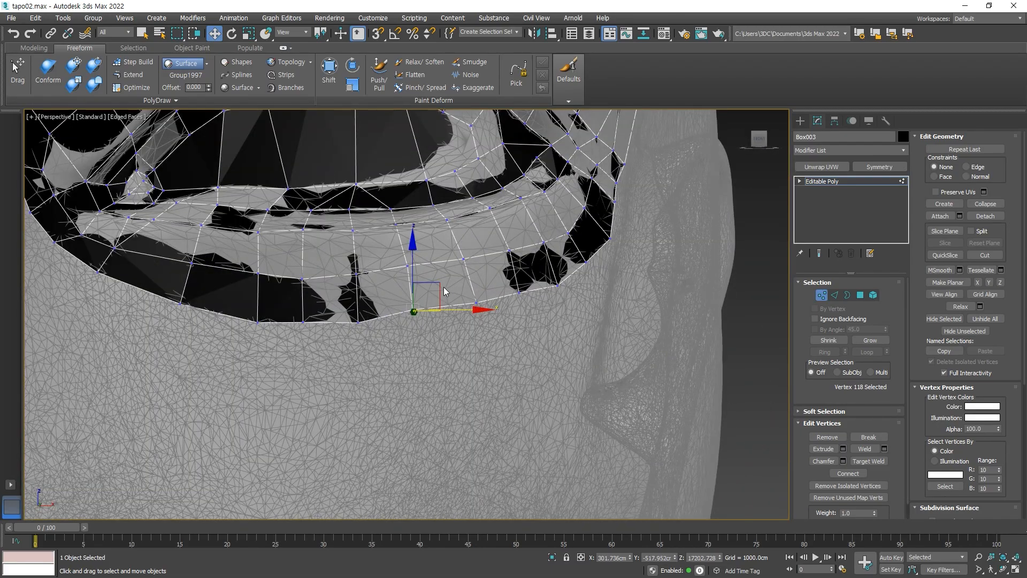
pyautogui.moveTo(437, 287); pyautogui.dragTo(438, 292)
pyautogui.scroll(-15, 437, 292)
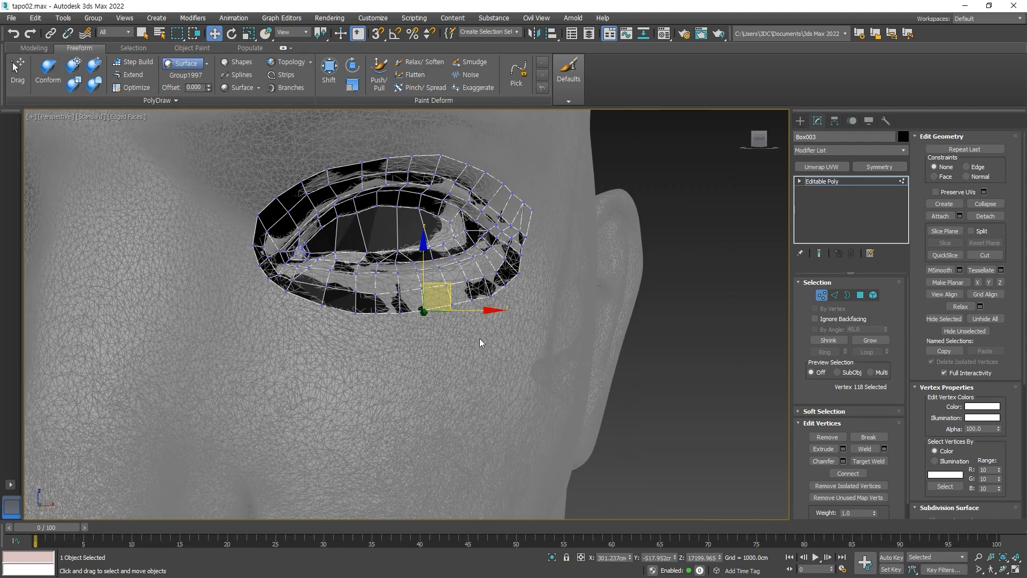
# Reposition the next two lower outer rim vertices toward the outer eye corner to even out the curve
pyautogui.scroll(10, 410, 349)
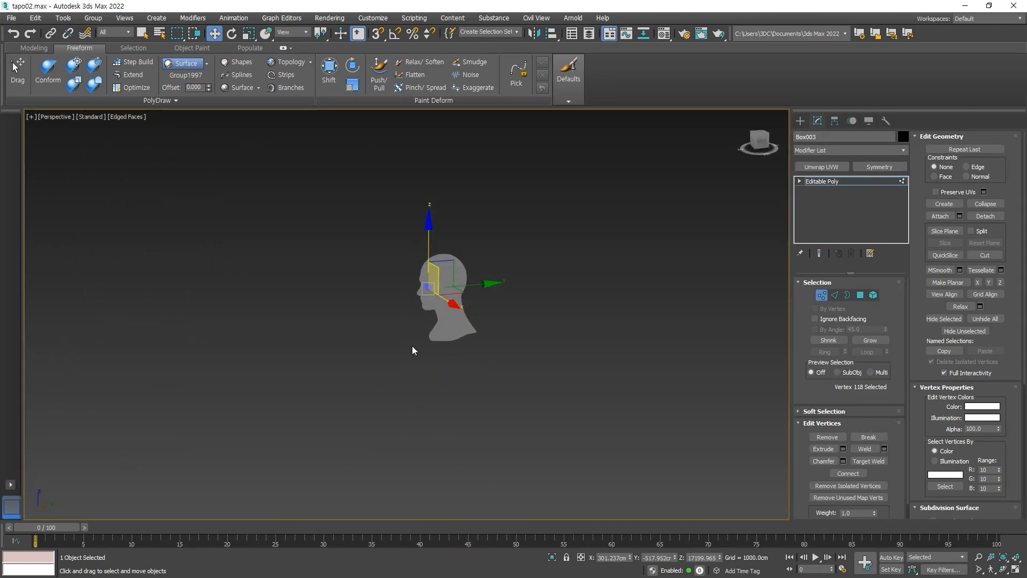
pyautogui.keyDown('alt'); pyautogui.moveTo(406, 349); pyautogui.dragTo(470, 306, button='middle'); pyautogui.keyUp('alt')
pyautogui.scroll(5, 274, 311)
pyautogui.moveTo(249, 402); pyautogui.dragTo(338, 312, button='middle')
pyautogui.scroll(6, 338, 310)
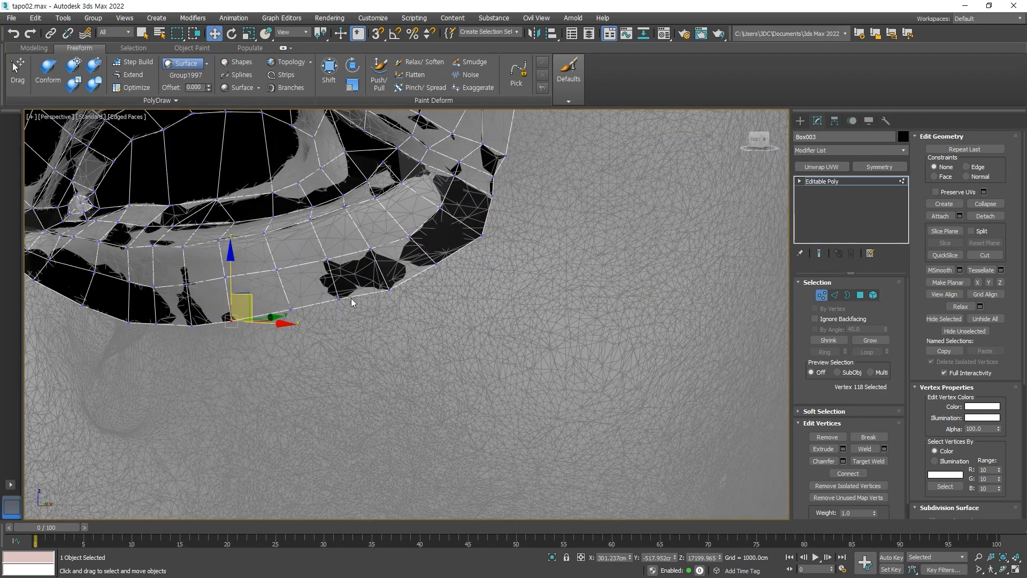
pyautogui.click(338, 300)
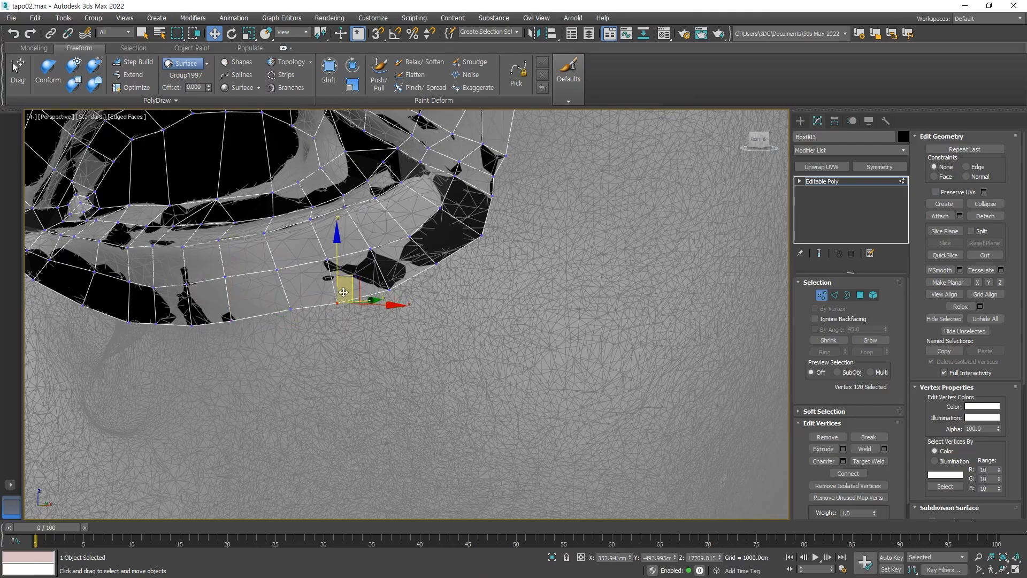
pyautogui.click(295, 309)
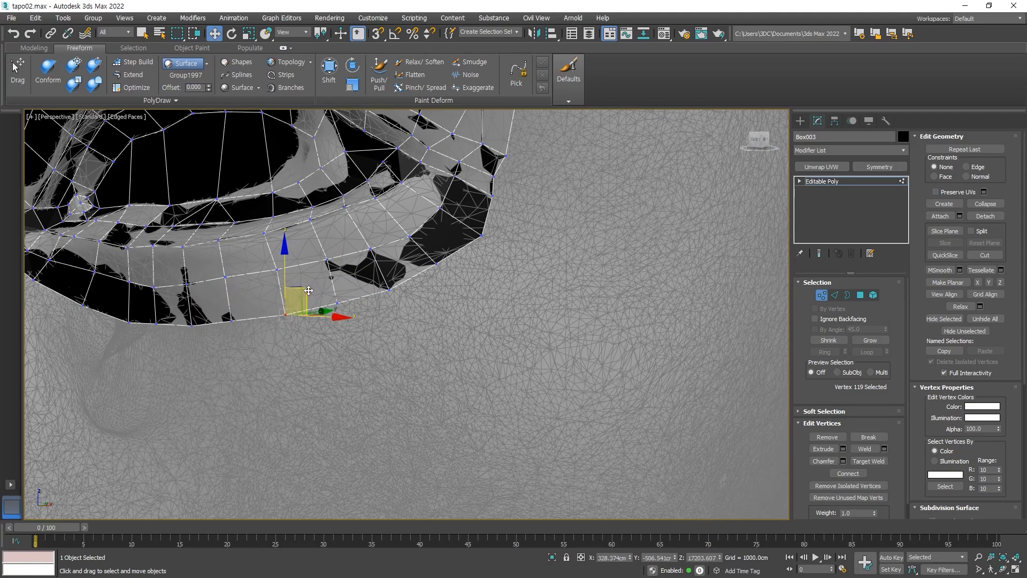
# Adjust two neighbouring outer rim vertices above the upper lid so the rim follows a smoother arc
pyautogui.scroll(-5, 345, 301)
pyautogui.moveTo(303, 266); pyautogui.dragTo(355, 315, button='middle')
pyautogui.keyDown('alt'); pyautogui.moveTo(273, 220); pyautogui.dragTo(218, 315, button='middle'); pyautogui.keyUp('alt')
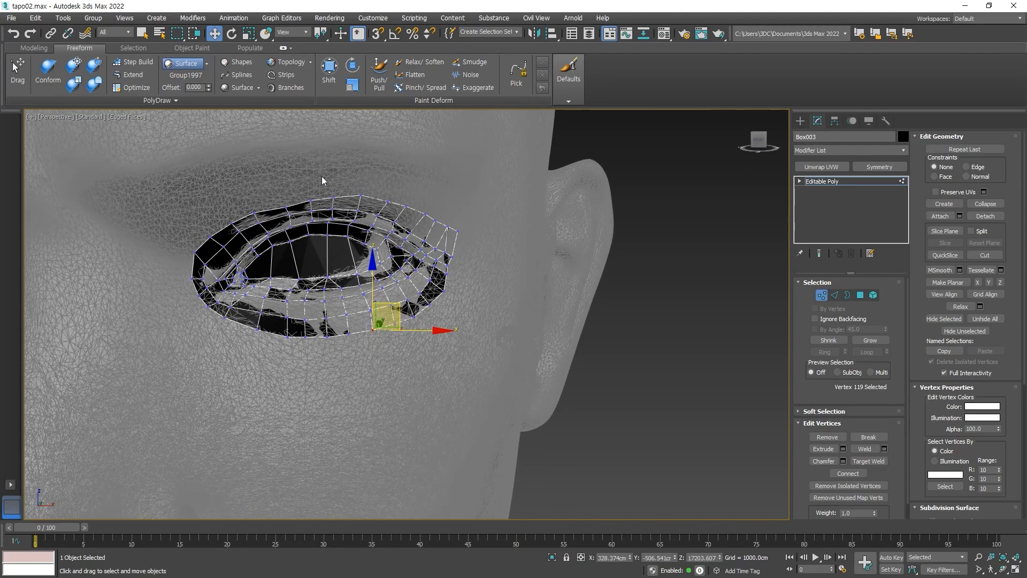
pyautogui.click(285, 208)
pyautogui.scroll(3, 285, 207)
pyautogui.keyDown('alt'); pyautogui.moveTo(286, 209); pyautogui.dragTo(229, 279, button='middle'); pyautogui.keyUp('alt')
pyautogui.moveTo(312, 240); pyautogui.dragTo(315, 243)
pyautogui.keyDown('alt'); pyautogui.moveTo(314, 244); pyautogui.dragTo(362, 250, button='middle'); pyautogui.keyUp('alt')
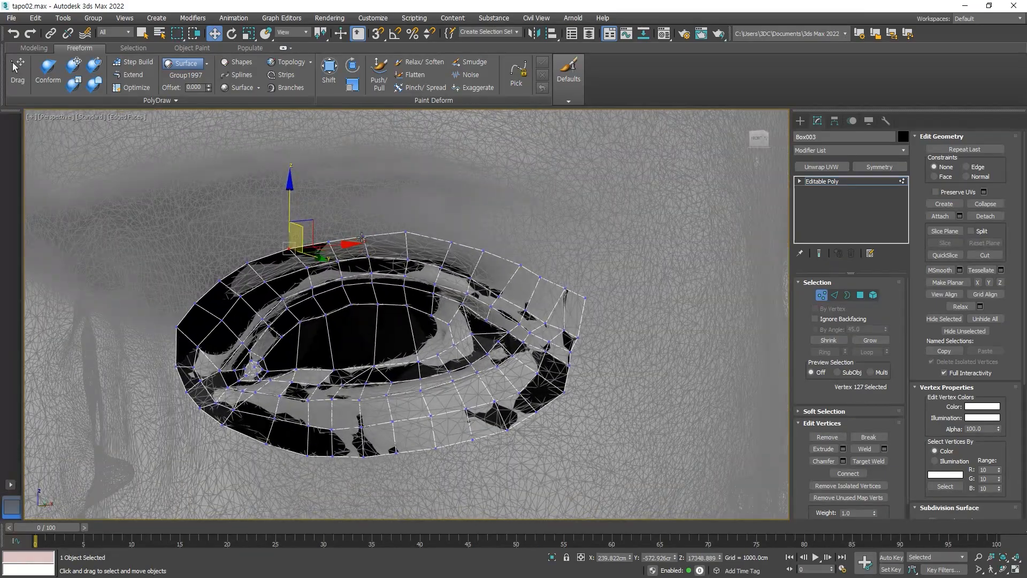
pyautogui.click(328, 242)
pyautogui.moveTo(351, 217); pyautogui.dragTo(351, 213)
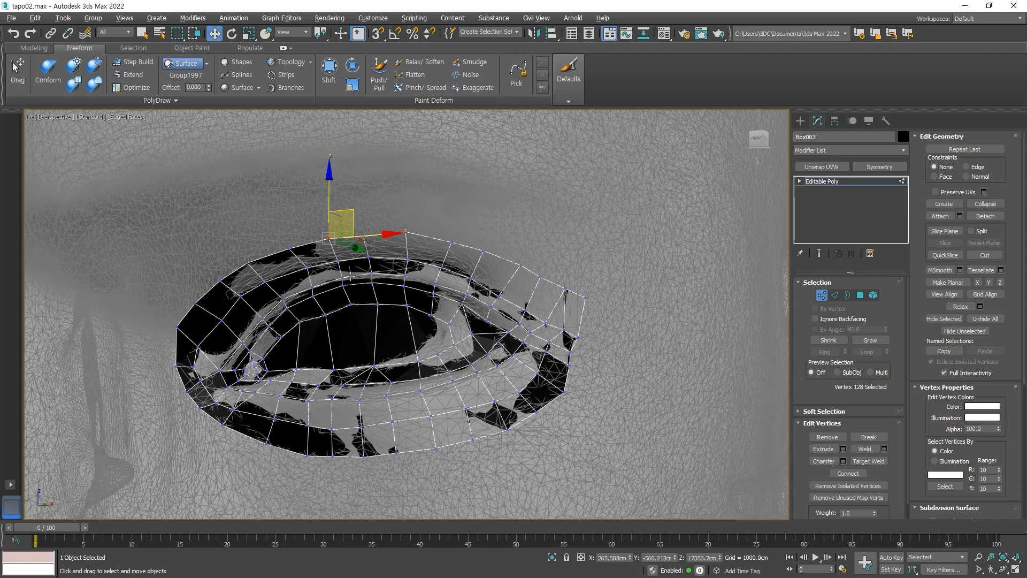
pyautogui.keyDown('alt'); pyautogui.moveTo(374, 254); pyautogui.dragTo(397, 253, button='middle'); pyautogui.keyUp('alt')
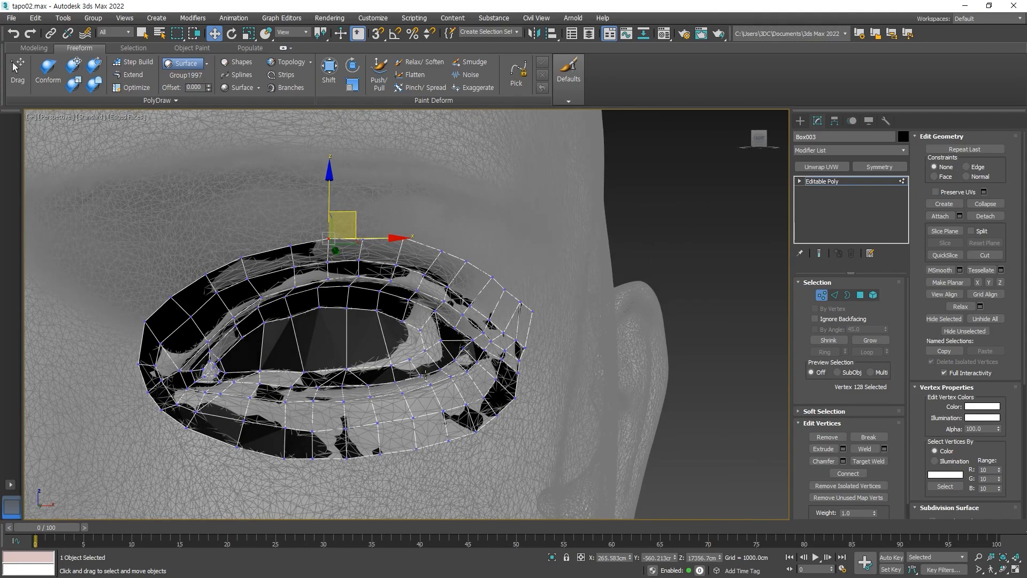
pyautogui.keyDown('alt'); pyautogui.moveTo(517, 378); pyautogui.dragTo(512, 386, button='middle'); pyautogui.keyUp('alt')
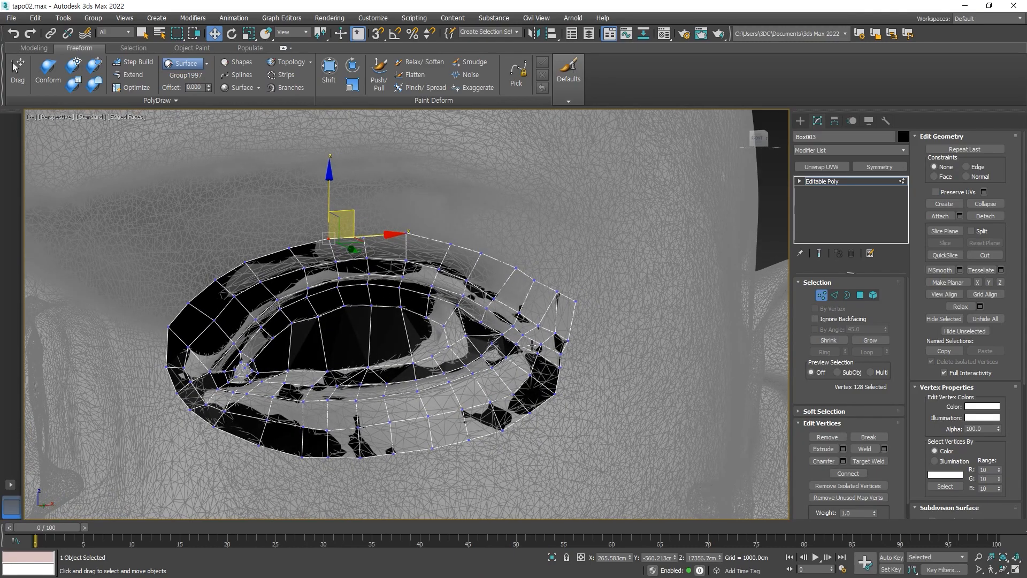
# Select the polygon strips that branch at the outer eye corner to review the edge flow there
pyautogui.click(873, 294)
pyautogui.click(556, 351)
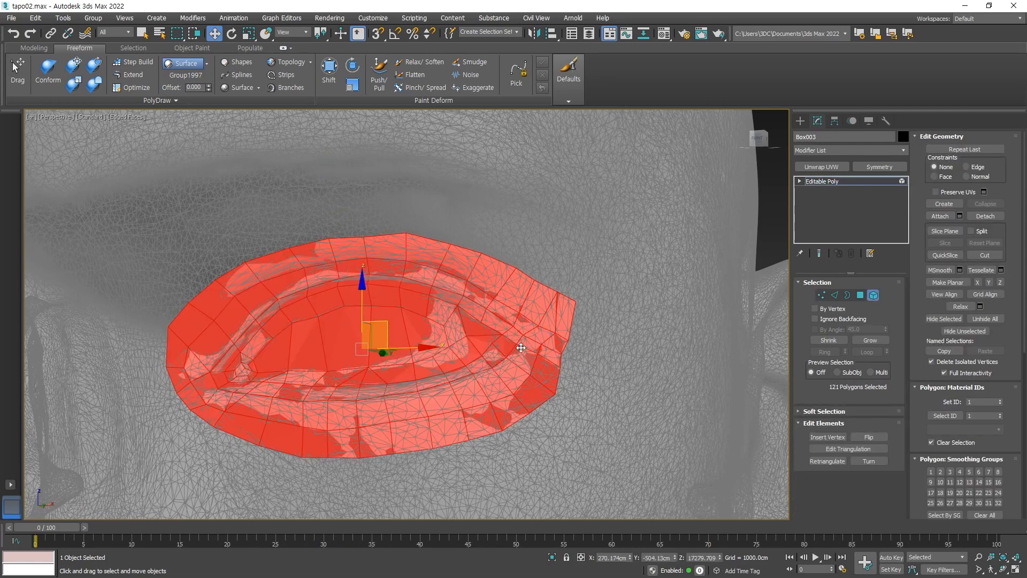
pyautogui.click(860, 295)
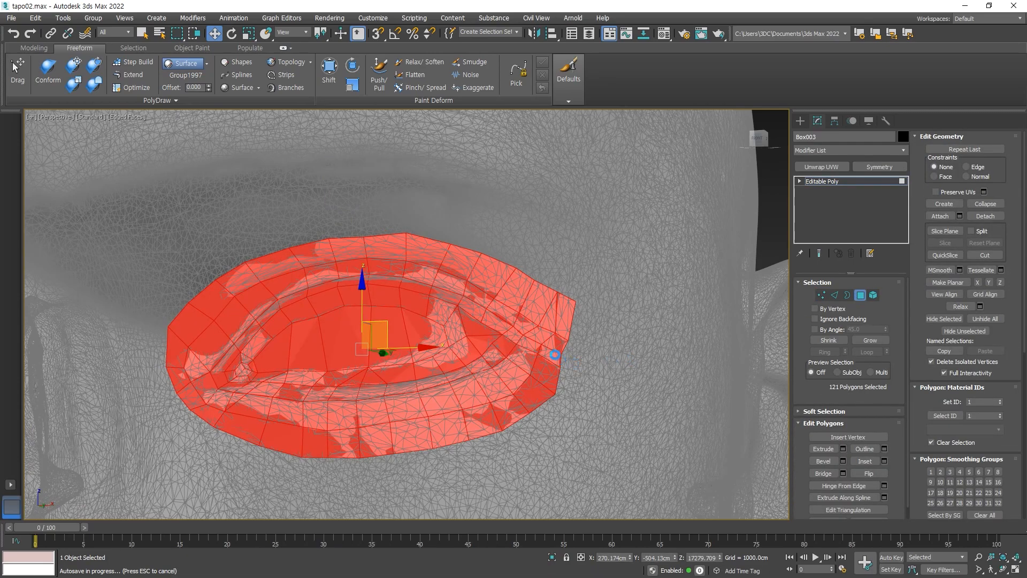
pyautogui.click(556, 349)
pyautogui.keyDown('alt'); pyautogui.moveTo(505, 352); pyautogui.dragTo(525, 349, button='middle'); pyautogui.keyUp('alt')
pyautogui.keyDown('ctrl'); pyautogui.click(523, 340); pyautogui.keyUp('ctrl')
pyautogui.keyDown('ctrl'); pyautogui.click(517, 348); pyautogui.keyUp('ctrl')
pyautogui.keyDown('ctrl'); pyautogui.click(508, 352); pyautogui.keyUp('ctrl')
pyautogui.keyDown('ctrl'); pyautogui.click(497, 364); pyautogui.keyUp('ctrl')
pyautogui.keyDown('ctrl'); pyautogui.click(485, 376); pyautogui.keyUp('ctrl')
pyautogui.keyDown('alt'); pyautogui.moveTo(538, 414); pyautogui.dragTo(523, 386, button='middle'); pyautogui.keyUp('alt')
pyautogui.keyDown('ctrl'); pyautogui.click(503, 323); pyautogui.keyUp('ctrl')
pyautogui.keyDown('ctrl'); pyautogui.click(505, 319); pyautogui.keyUp('ctrl')
pyautogui.keyDown('alt'); pyautogui.moveTo(527, 340); pyautogui.dragTo(541, 347, button='middle'); pyautogui.keyUp('alt')
pyautogui.keyDown('alt'); pyautogui.moveTo(495, 389); pyautogui.dragTo(487, 380, button='middle'); pyautogui.keyUp('alt')
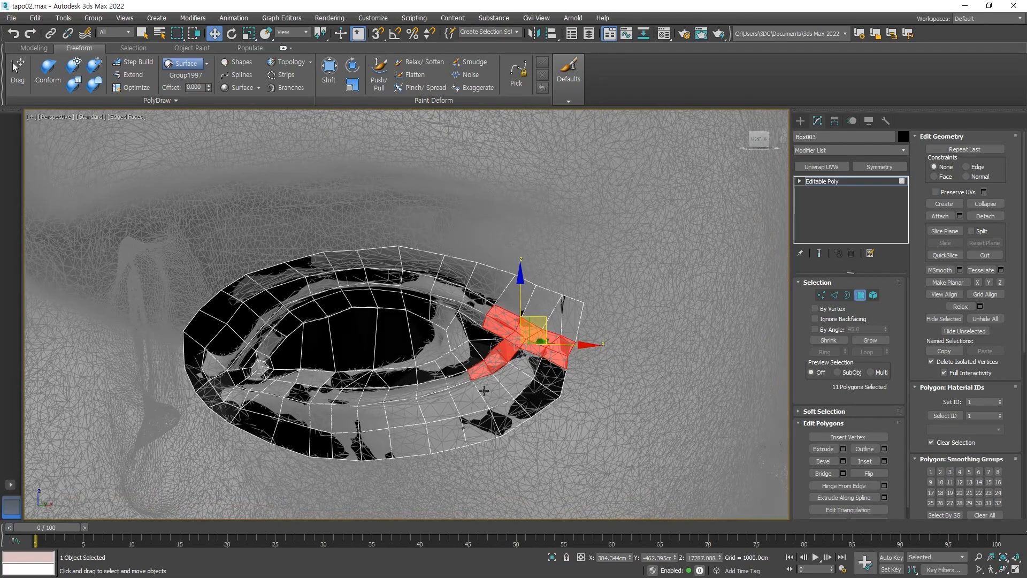
# Select the cluster of small polygons at the inner eye corner together with the ring around them to review their flow
pyautogui.scroll(4, 286, 429)
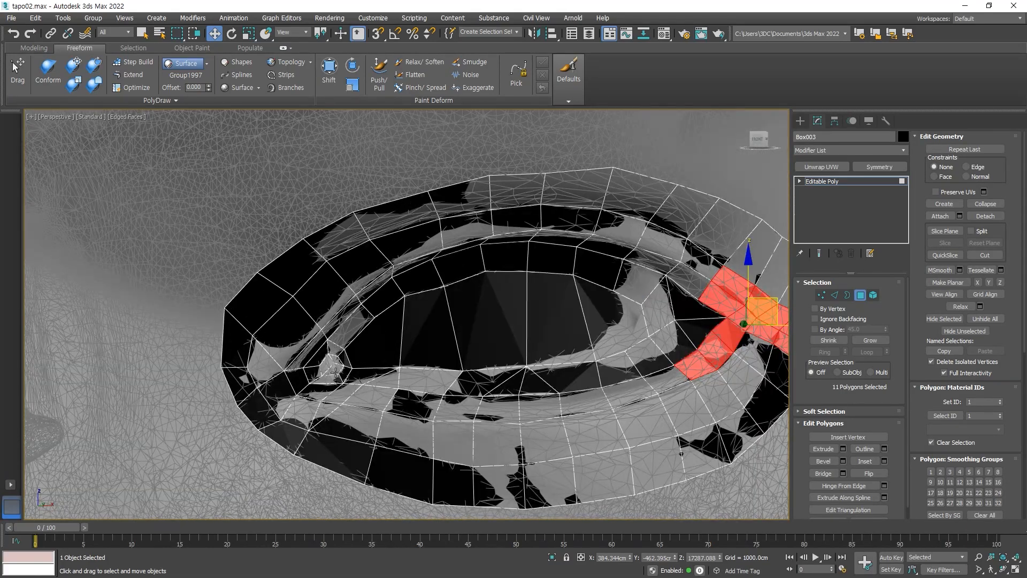
pyautogui.keyDown('ctrl'); pyautogui.click(333, 379); pyautogui.keyUp('ctrl')
pyautogui.keyDown('ctrl'); pyautogui.click(338, 371); pyautogui.keyUp('ctrl')
pyautogui.keyDown('ctrl'); pyautogui.click(334, 361); pyautogui.keyUp('ctrl')
pyautogui.keyDown('ctrl'); pyautogui.click(326, 369); pyautogui.keyUp('ctrl')
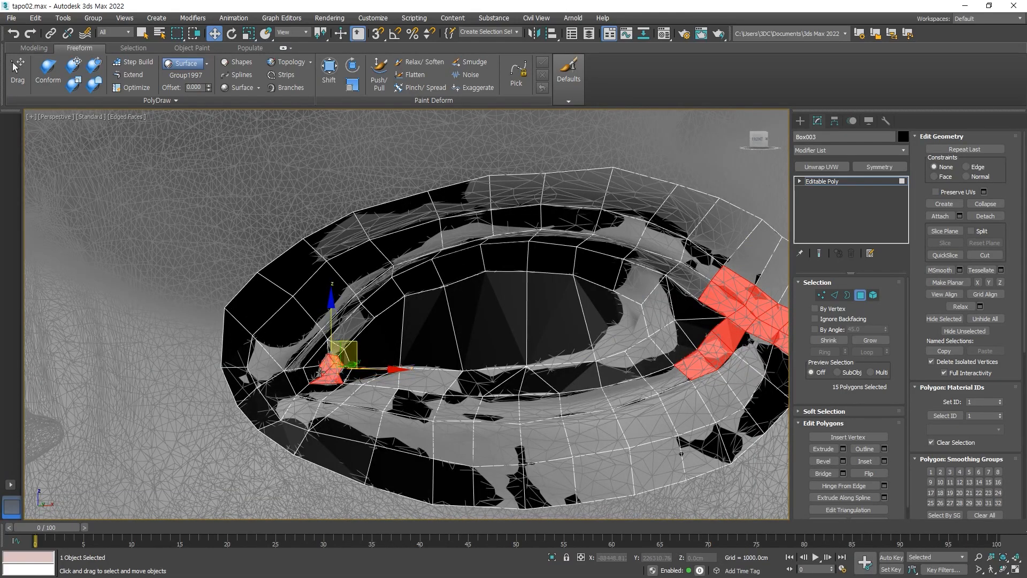
pyautogui.click(336, 373)
pyautogui.moveTo(378, 390)
pyautogui.keyDown('alt'); pyautogui.mouseDown(button='middle')
pyautogui.moveTo(311, 390)
pyautogui.moveTo(375, 393)
pyautogui.mouseUp(button='middle'); pyautogui.keyUp('alt')
pyautogui.keyDown('ctrl'); pyautogui.click(343, 377); pyautogui.keyUp('ctrl')
pyautogui.keyDown('ctrl'); pyautogui.click(346, 364); pyautogui.keyUp('ctrl')
pyautogui.keyDown('ctrl'); pyautogui.click(337, 350); pyautogui.keyUp('ctrl')
pyautogui.keyDown('ctrl'); pyautogui.click(321, 355); pyautogui.keyUp('ctrl')
pyautogui.keyDown('ctrl'); pyautogui.click(325, 370); pyautogui.keyUp('ctrl')
pyautogui.keyDown('ctrl'); pyautogui.click(317, 375); pyautogui.keyUp('ctrl')
pyautogui.keyDown('ctrl'); pyautogui.click(333, 363); pyautogui.keyUp('ctrl')
pyautogui.keyDown('ctrl'); pyautogui.click(334, 379); pyautogui.keyUp('ctrl')
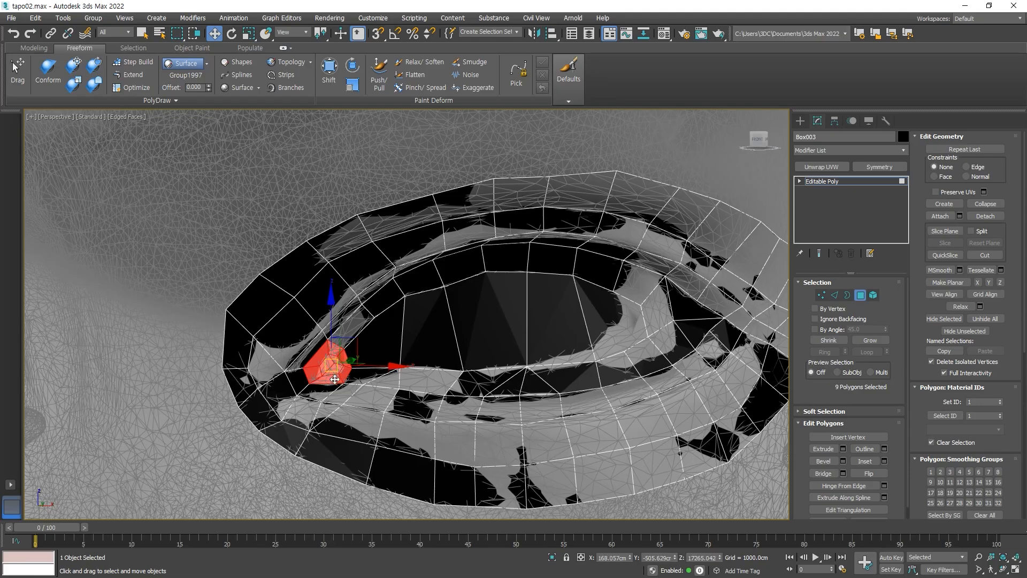
# Examine the eye mesh in relation to the whole head from several angles
pyautogui.scroll(-6, 335, 379)
pyautogui.scroll(4, 437, 375)
pyautogui.moveTo(281, 387); pyautogui.dragTo(429, 422, button='middle')
pyautogui.moveTo(367, 369); pyautogui.dragTo(304, 424, button='middle')
pyautogui.scroll(-3, 395, 354)
pyautogui.scroll(-8, 307, 371)
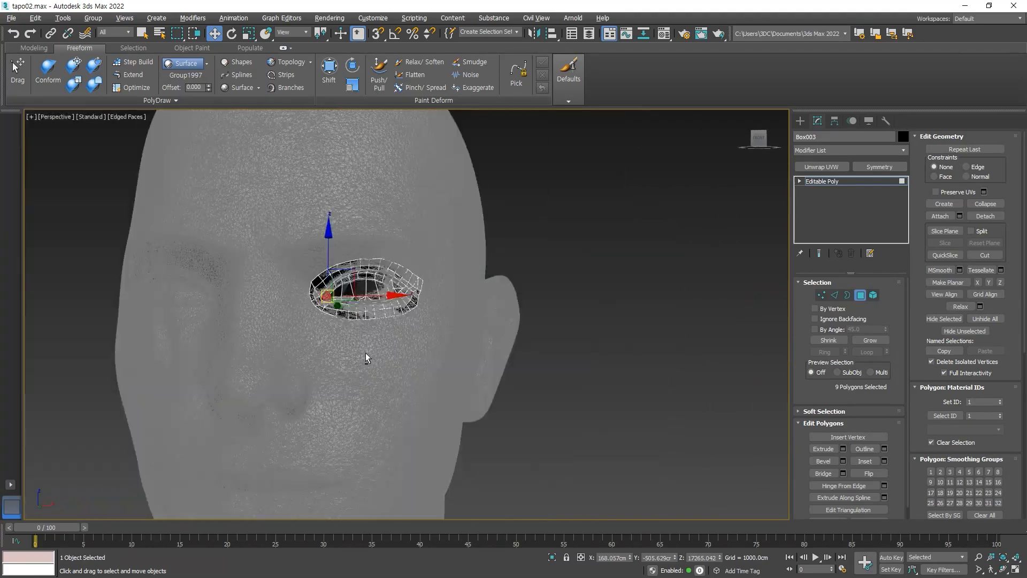
pyautogui.keyDown('alt'); pyautogui.moveTo(352, 381); pyautogui.dragTo(297, 413, button='middle'); pyautogui.keyUp('alt')
pyautogui.keyDown('alt'); pyautogui.moveTo(432, 395); pyautogui.dragTo(369, 362, button='middle'); pyautogui.keyUp('alt')
# Using Step Build at vertex level, place a row of points above the upper outer rim and build faces between them and the rim
pyautogui.click(821, 295)
pyautogui.scroll(5, 414, 292)
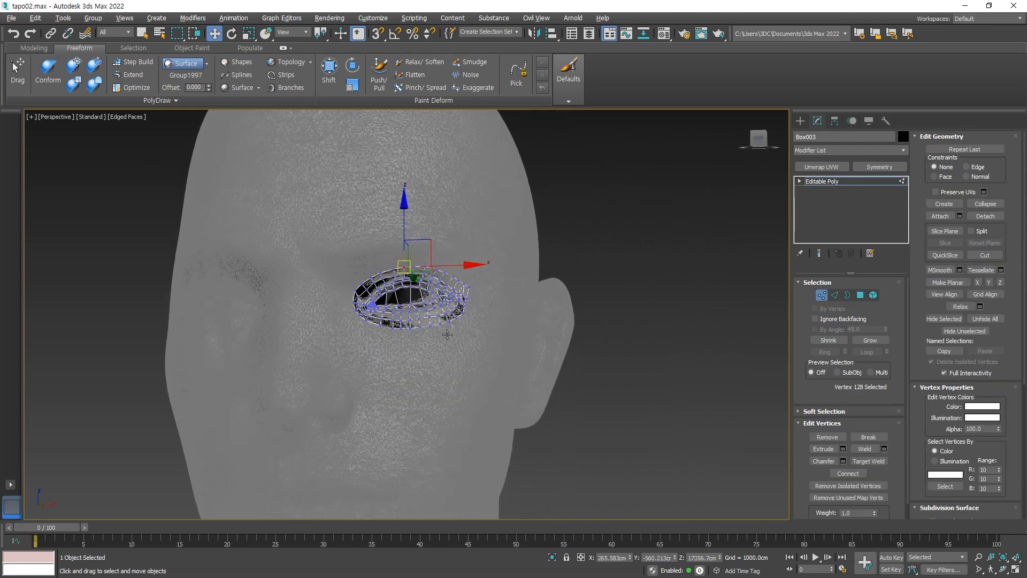
pyautogui.keyDown('alt'); pyautogui.moveTo(385, 319); pyautogui.dragTo(391, 314, button='middle'); pyautogui.keyUp('alt')
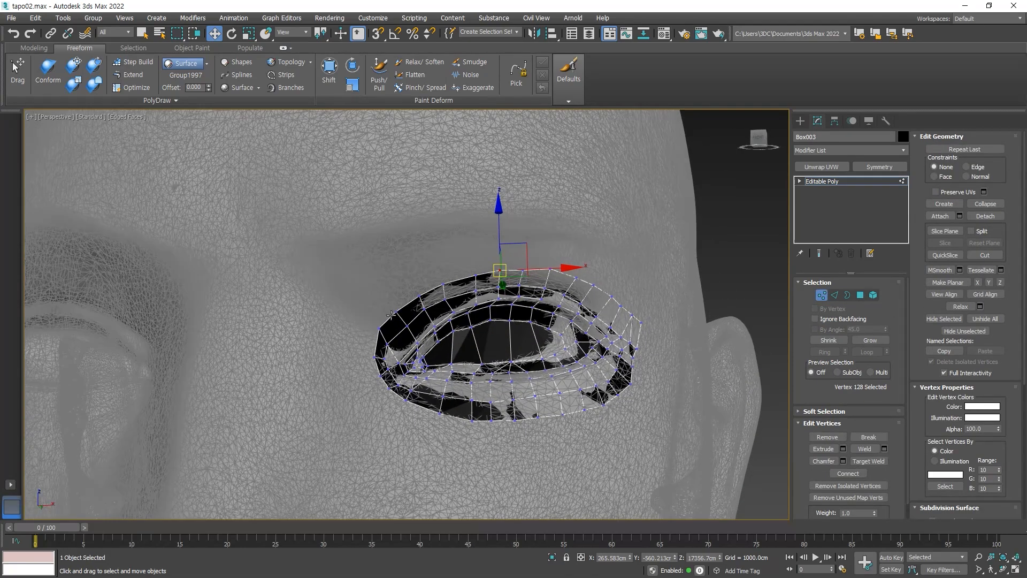
pyautogui.click(138, 61)
pyautogui.keyDown('alt'); pyautogui.moveTo(510, 413); pyautogui.dragTo(478, 421, button='middle'); pyautogui.keyUp('alt')
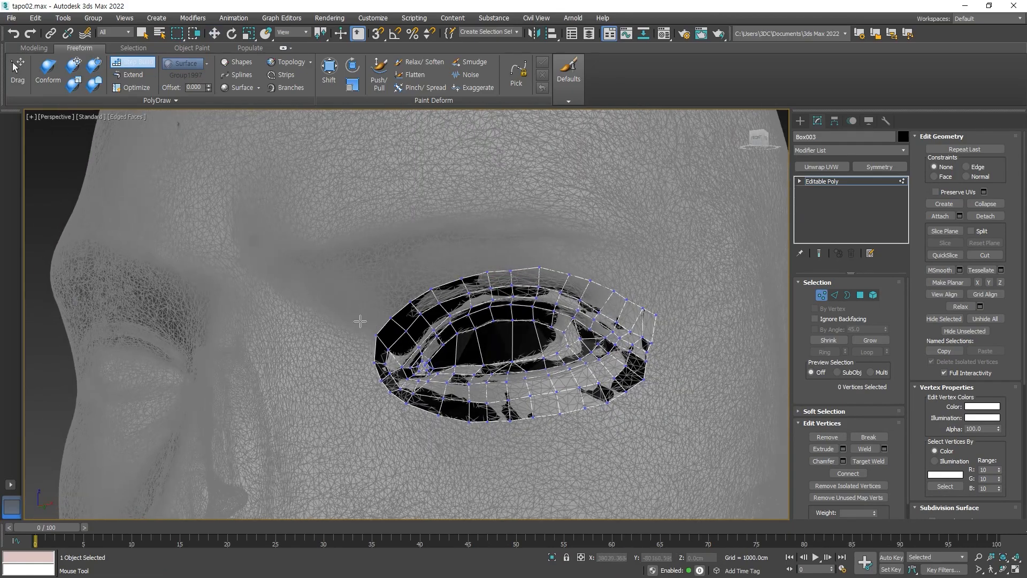
pyautogui.click(374, 300)
pyautogui.keyDown('shift'); pyautogui.moveTo(663, 305); pyautogui.dragTo(583, 273); pyautogui.keyUp('shift')
pyautogui.keyDown('shift'); pyautogui.moveTo(509, 255); pyautogui.dragTo(430, 302); pyautogui.keyUp('shift')
pyautogui.hotkey('ctrl', 'z')
pyautogui.hotkey('ctrl', 'z')
pyautogui.moveTo(640, 289)
pyautogui.keyDown('shift'); pyautogui.mouseDown()
pyautogui.moveTo(541, 255)
pyautogui.moveTo(460, 252)
pyautogui.moveTo(377, 306)
pyautogui.moveTo(445, 317)
pyautogui.mouseUp(); pyautogui.keyUp('shift')
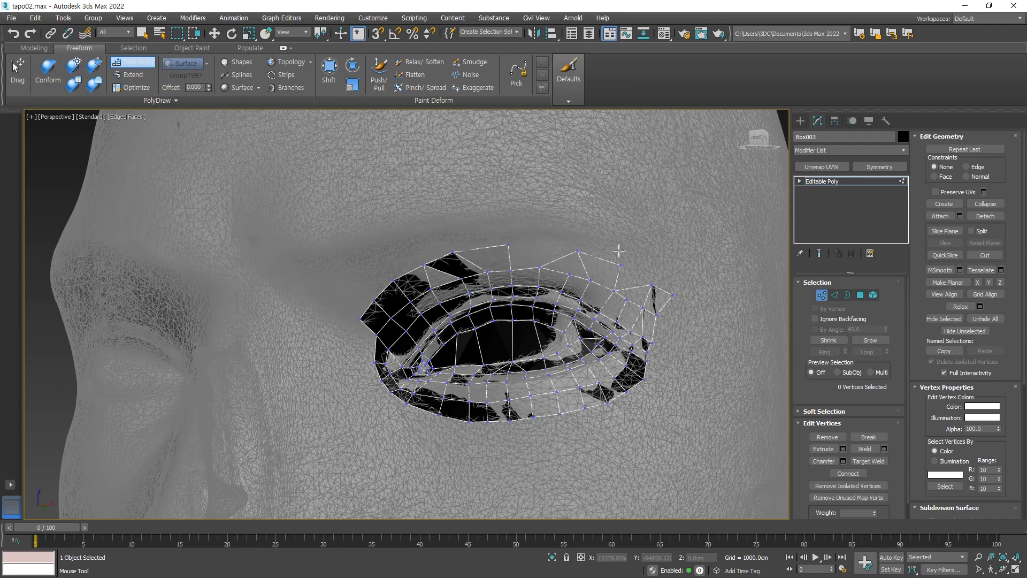
# Undo the uneven faces above the upper lid and rebuild them between the rim and the placed points with Step Build
pyautogui.hotkey('ctrl', 'z')
pyautogui.hotkey('ctrl', 'z')
pyautogui.hotkey('ctrl', 'z')
pyautogui.hotkey('ctrl', 'z')
pyautogui.hotkey('ctrl', 'z')
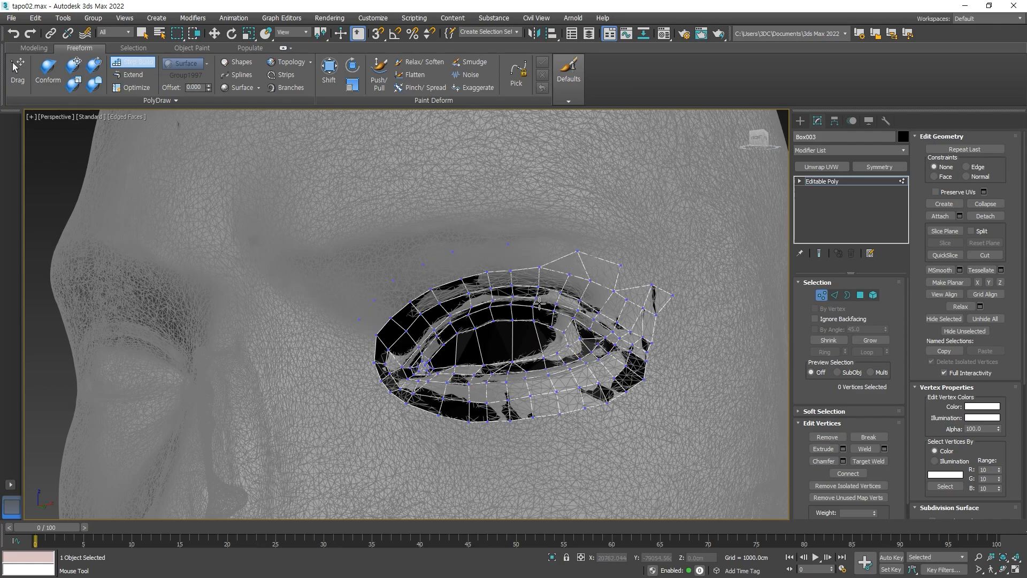
pyautogui.hotkey('ctrl', 'z')
pyautogui.hotkey('ctrl', 'z')
pyautogui.hotkey('ctrl', 'z')
pyautogui.keyDown('shift'); pyautogui.click(373, 313); pyautogui.keyUp('shift')
pyautogui.moveTo(373, 313)
pyautogui.keyDown('shift'); pyautogui.mouseDown()
pyautogui.moveTo(423, 268)
pyautogui.moveTo(487, 255)
pyautogui.moveTo(547, 255)
pyautogui.moveTo(663, 295)
pyautogui.mouseUp(); pyautogui.keyUp('shift')
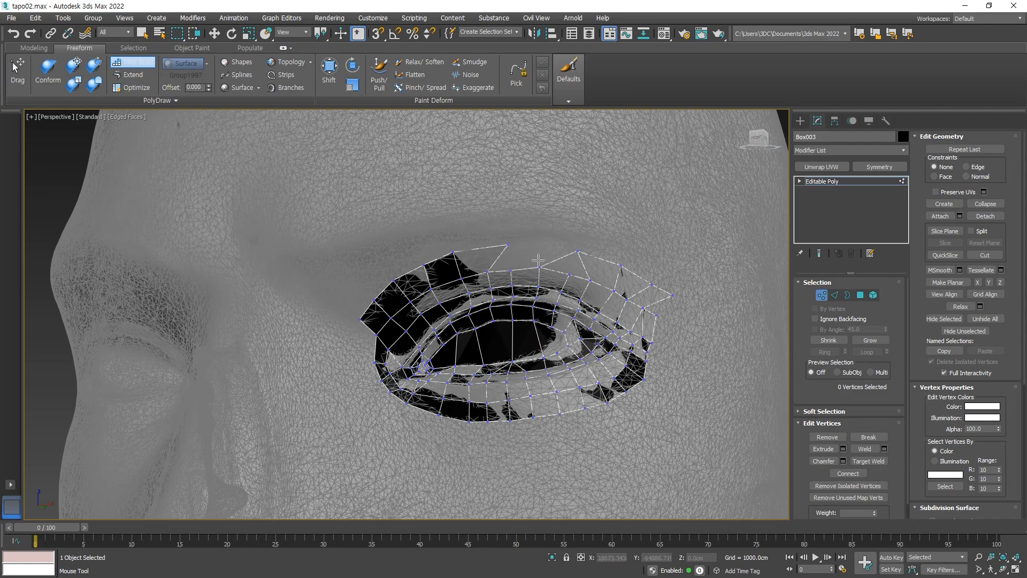
# Extend the open border edges into the gap above the middle of the upper lid with the Extend tool
pyautogui.scroll(5, 548, 285)
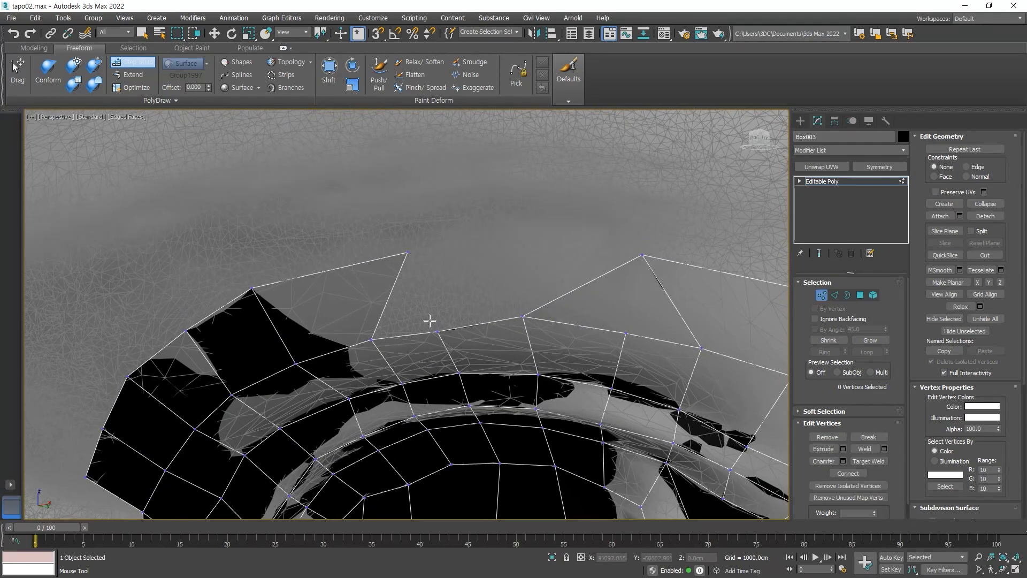
pyautogui.keyDown('alt'); pyautogui.moveTo(479, 272); pyautogui.dragTo(515, 338, button='middle'); pyautogui.keyUp('alt')
pyautogui.click(124, 75)
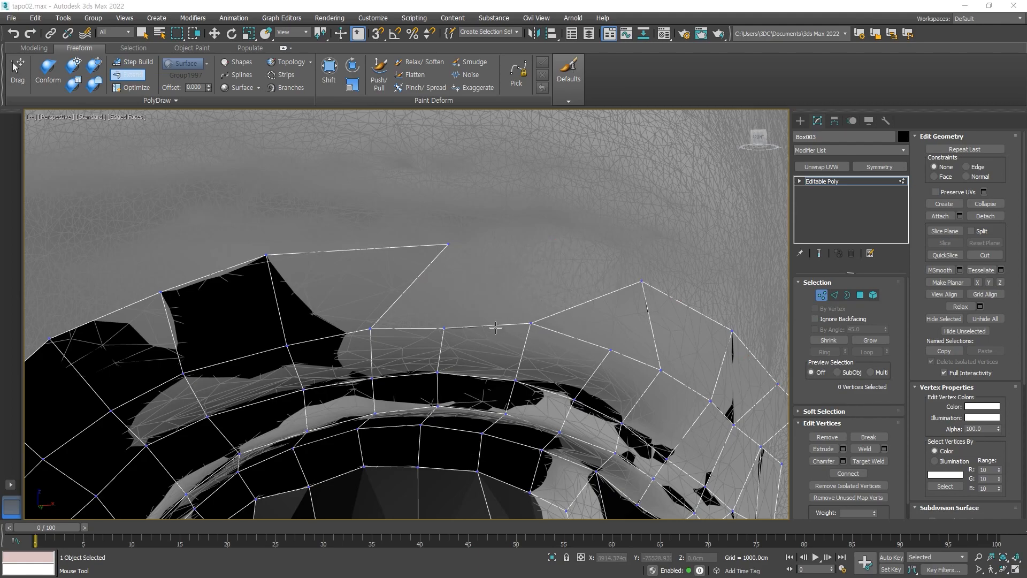
pyautogui.moveTo(416, 326); pyautogui.dragTo(454, 247)
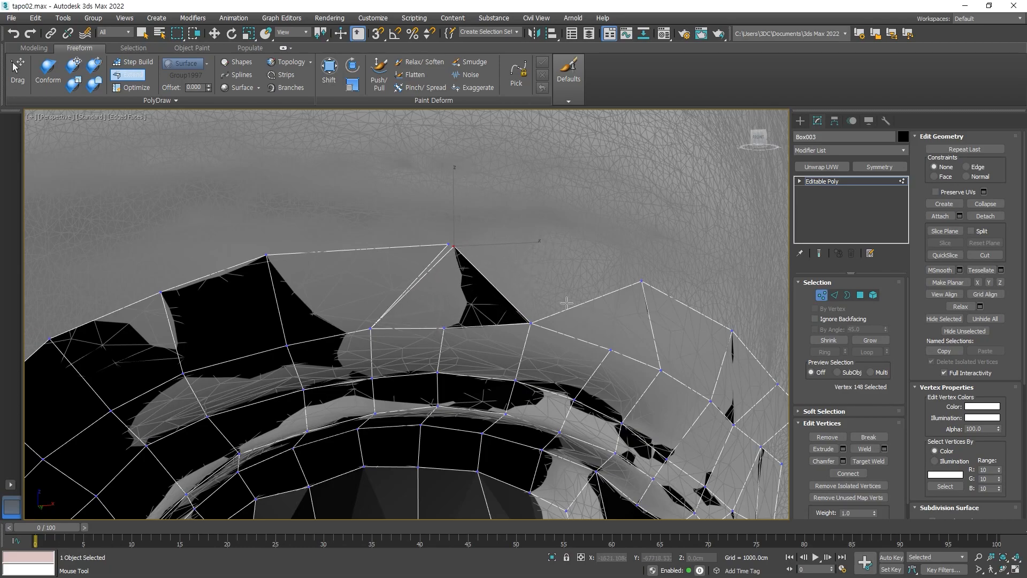
pyautogui.moveTo(570, 305); pyautogui.dragTo(533, 245)
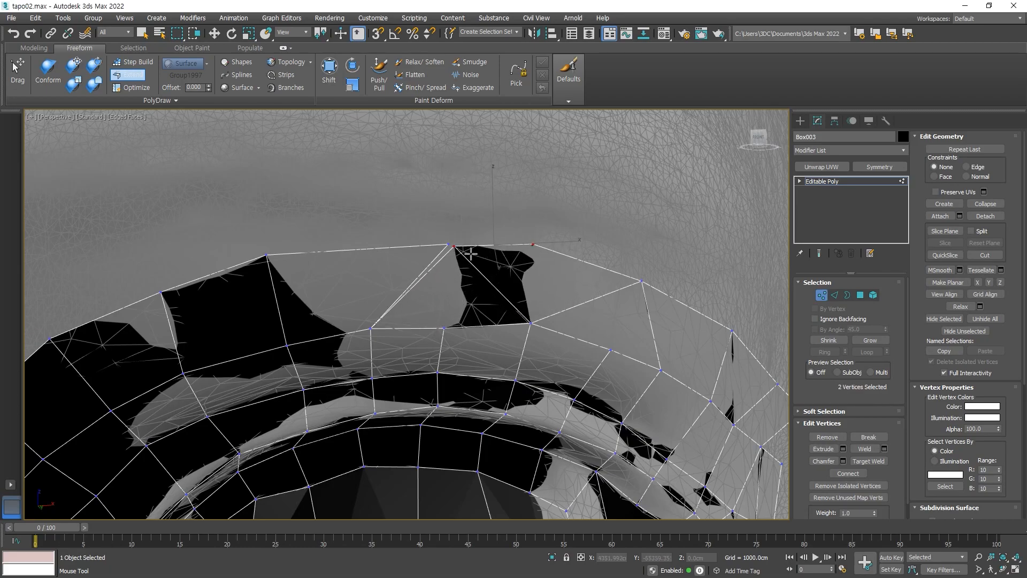
# Collapse the two nearly coincident vertices at the upper edge of the filled gap into one
pyautogui.press('w')
pyautogui.click(454, 246)
pyautogui.keyDown('ctrl'); pyautogui.click(449, 245); pyautogui.keyUp('ctrl')
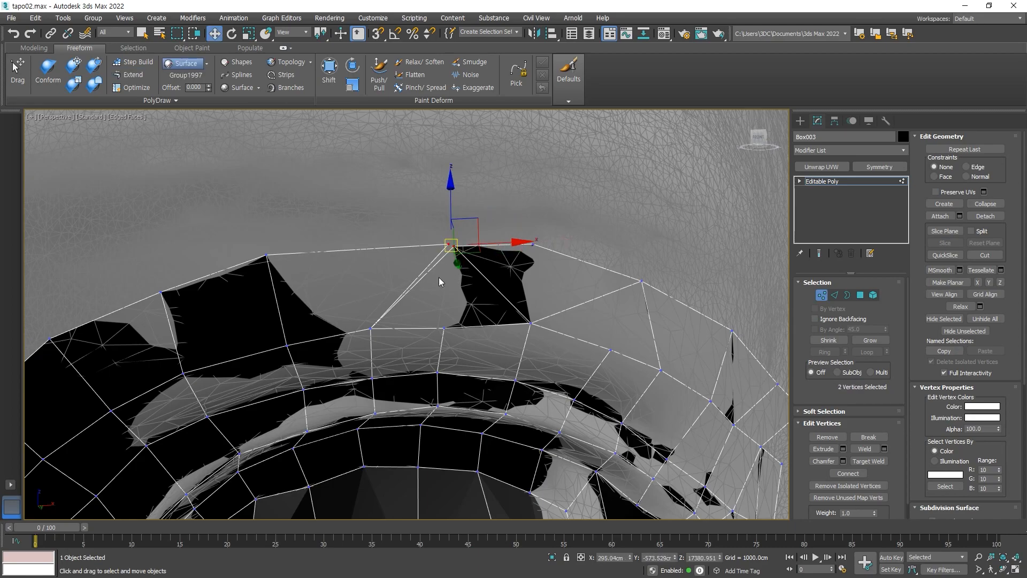
pyautogui.hotkey('ctrl', 'alt', 'c')
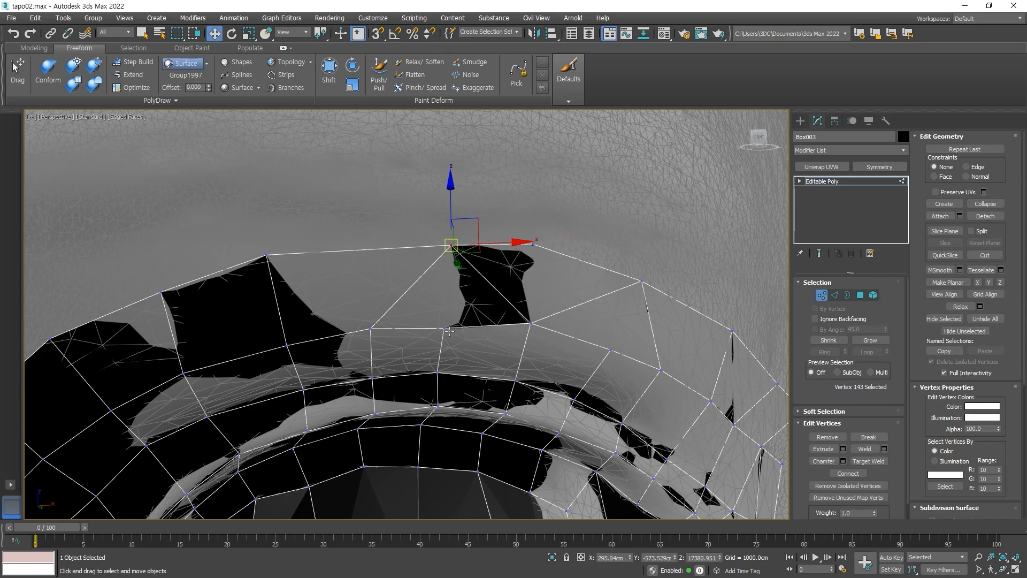
pyautogui.click(533, 245)
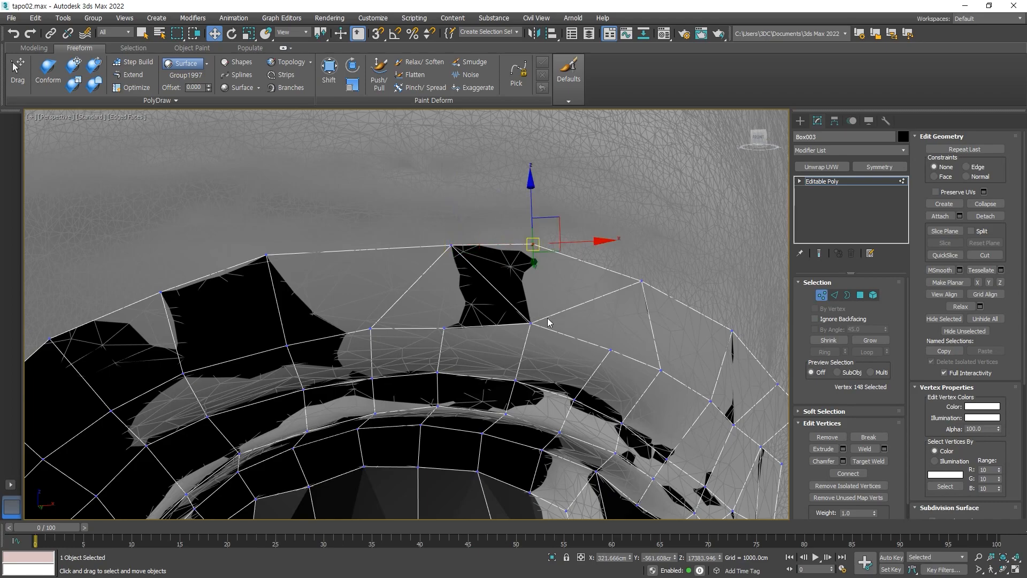
pyautogui.rightClick(540, 262)
pyautogui.click(464, 318)
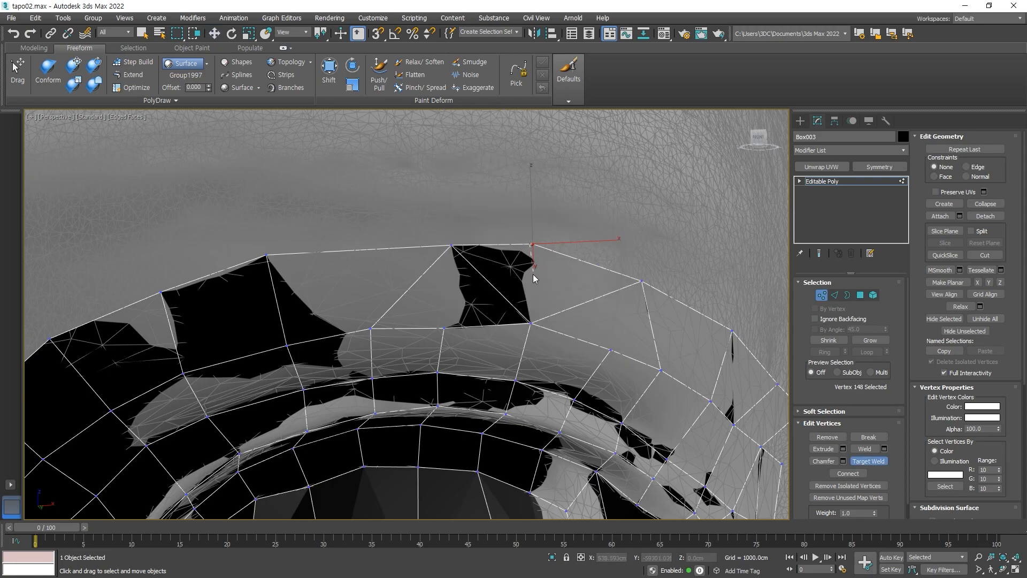
pyautogui.rightClick(539, 268)
# Cut edges across the new faces from the two upper border vertices down to the rim vertices below them
pyautogui.hotkey('alt', 'c')
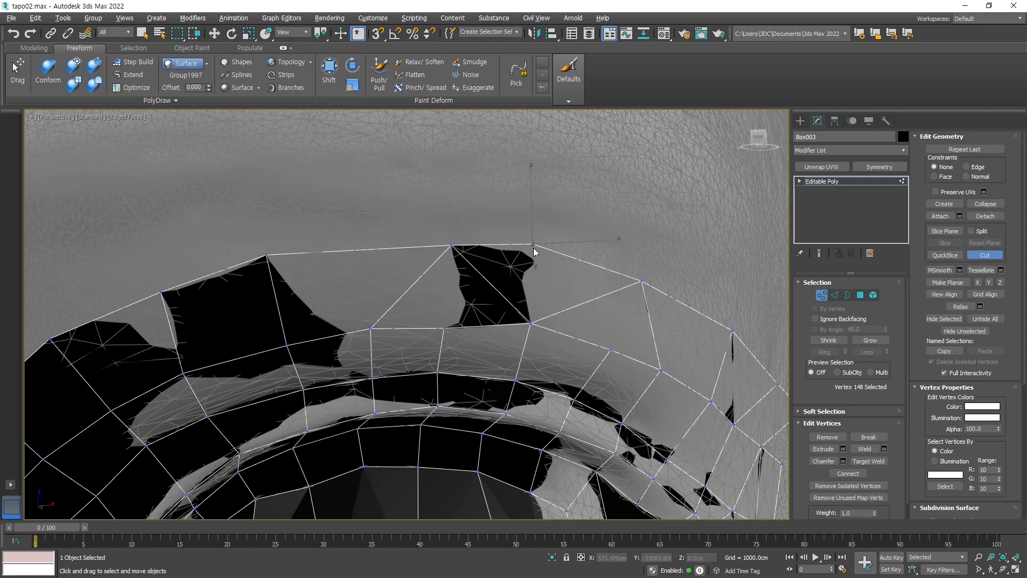
pyautogui.click(530, 321)
pyautogui.click(446, 326)
pyautogui.rightClick(454, 277)
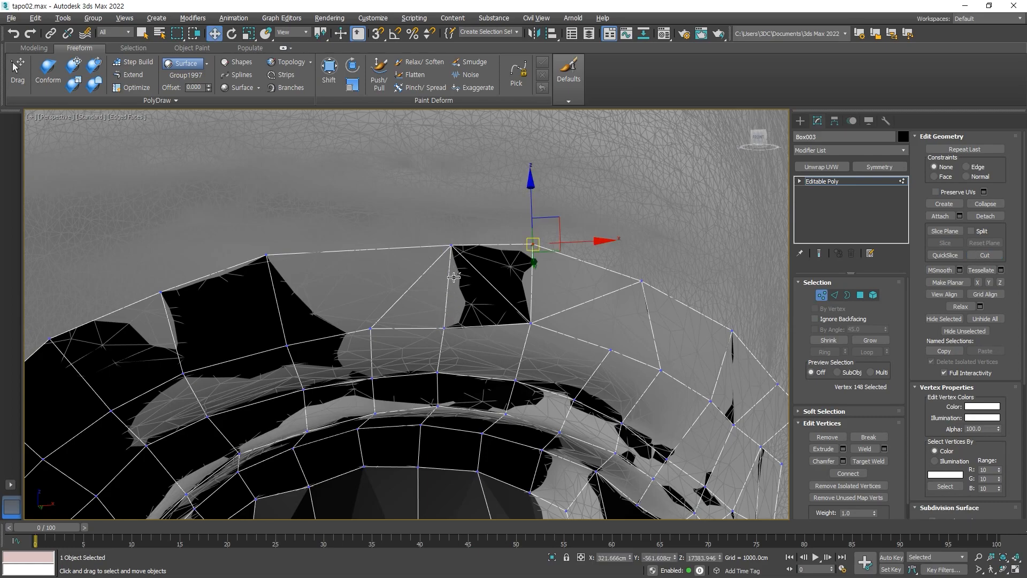
# Connect the rim vertex beside the filled gap to the upper border vertex on its inner-corner side with an edge
pyautogui.click(371, 328)
pyautogui.keyDown('ctrl'); pyautogui.click(266, 252); pyautogui.keyUp('ctrl')
pyautogui.hotkey('ctrl', 'shift', 'e')
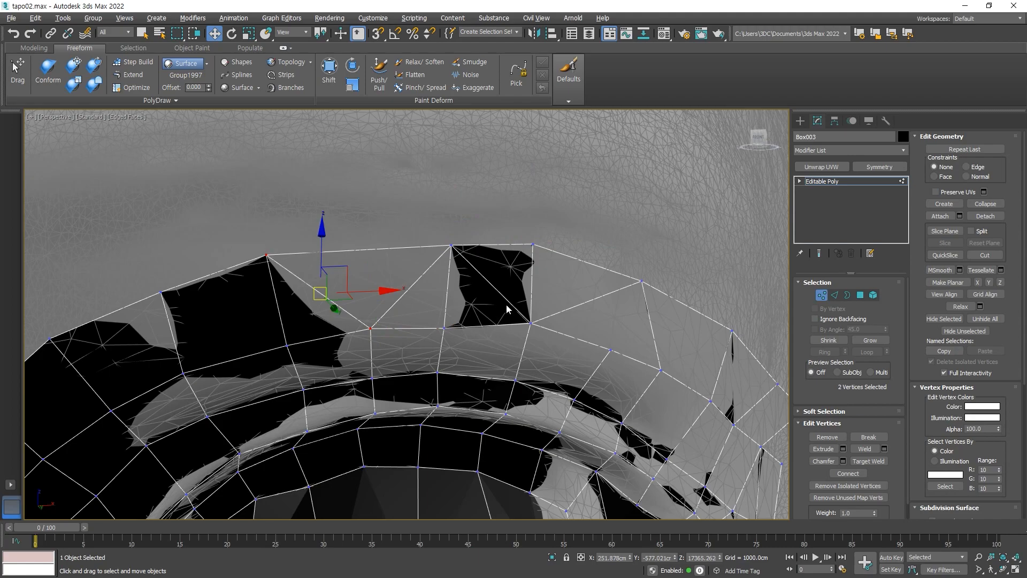
# Move the upper border vertex above the middle of the upper lid slightly toward the outer corner
pyautogui.moveTo(507, 305); pyautogui.dragTo(501, 307, button='middle')
pyautogui.click(528, 246)
pyautogui.keyDown('alt'); pyautogui.moveTo(531, 247); pyautogui.dragTo(516, 245, button='middle'); pyautogui.keyUp('alt')
pyautogui.moveTo(549, 222); pyautogui.dragTo(568, 222)
pyautogui.keyDown('alt'); pyautogui.moveTo(602, 307); pyautogui.dragTo(579, 291, button='middle'); pyautogui.keyUp('alt')
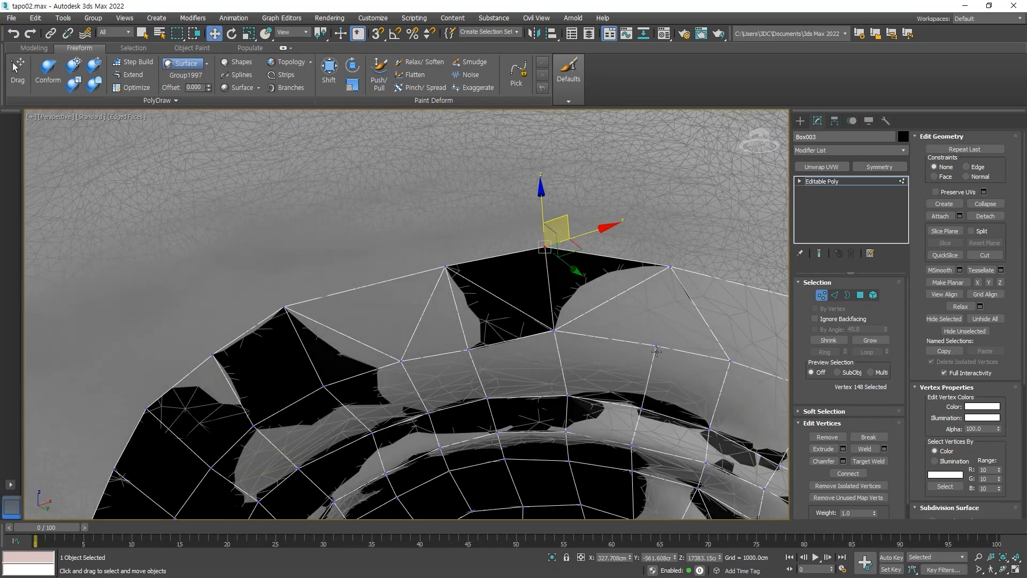
# Connect the next rim vertex on the outer side to the upper border vertex above it and remove the adjacent diagonal edges
pyautogui.click(656, 346)
pyautogui.keyDown('ctrl'); pyautogui.click(671, 266); pyautogui.keyUp('ctrl')
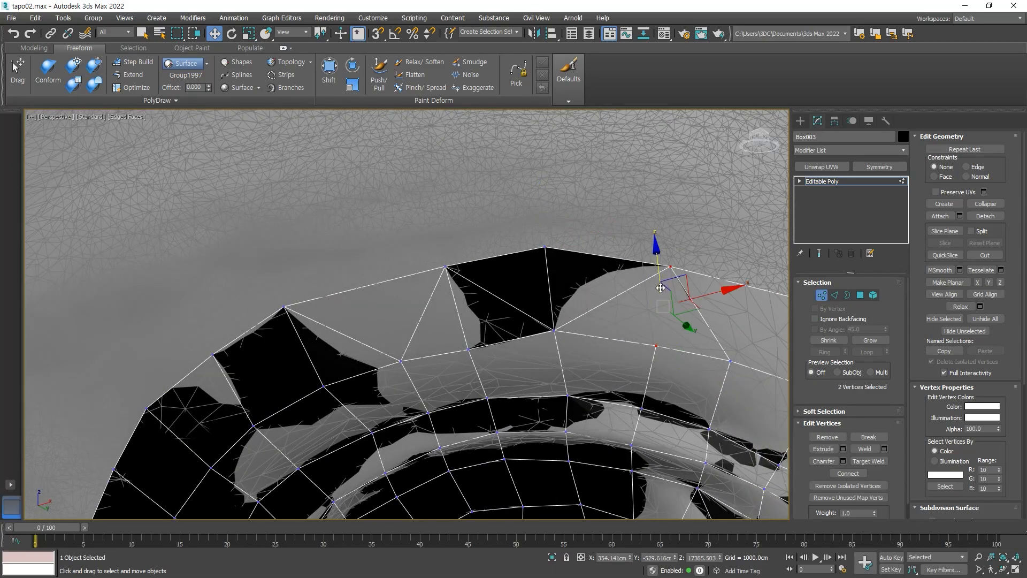
pyautogui.press('2')
pyautogui.keyDown('ctrl'); pyautogui.click(606, 303); pyautogui.keyUp('ctrl')
pyautogui.press('BackSpace')
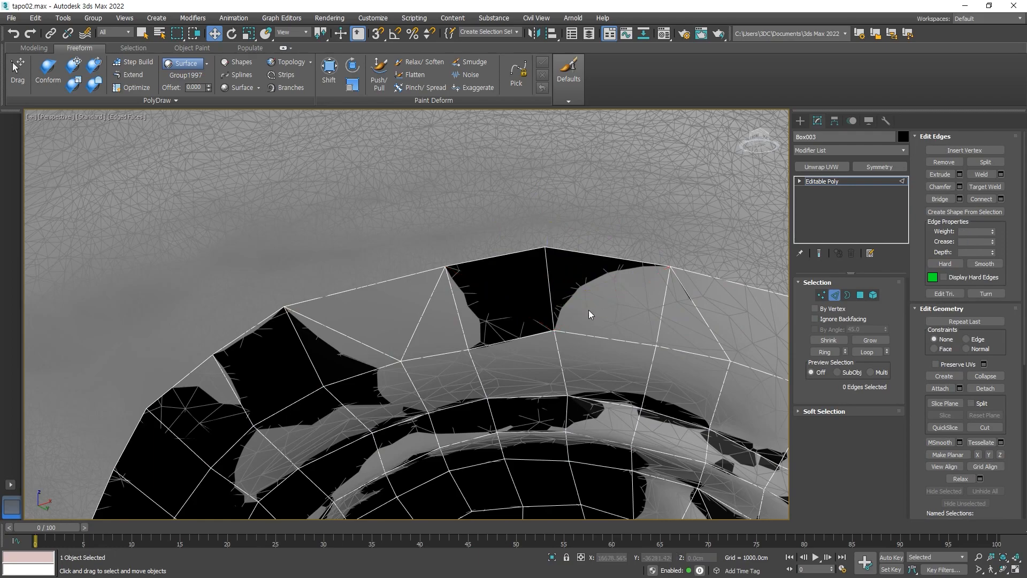
# Connect the next upper border vertex toward the outer corner to the rim vertex diagonally below it with an edge
pyautogui.keyDown('alt'); pyautogui.moveTo(515, 383); pyautogui.dragTo(454, 308, button='middle'); pyautogui.keyUp('alt')
pyautogui.scroll(-1, 470, 289)
pyautogui.press('1')
pyautogui.click(549, 308)
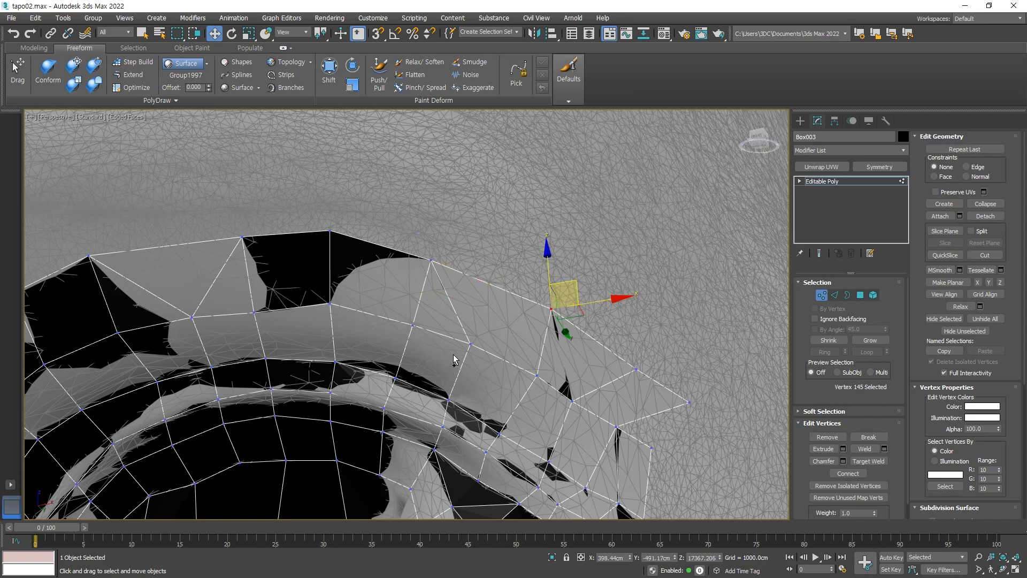
pyautogui.keyDown('ctrl'); pyautogui.click(466, 341); pyautogui.keyUp('ctrl')
pyautogui.hotkey('ctrl', 'shift', 'e')
pyautogui.moveTo(327, 404); pyautogui.dragTo(339, 377, button='middle')
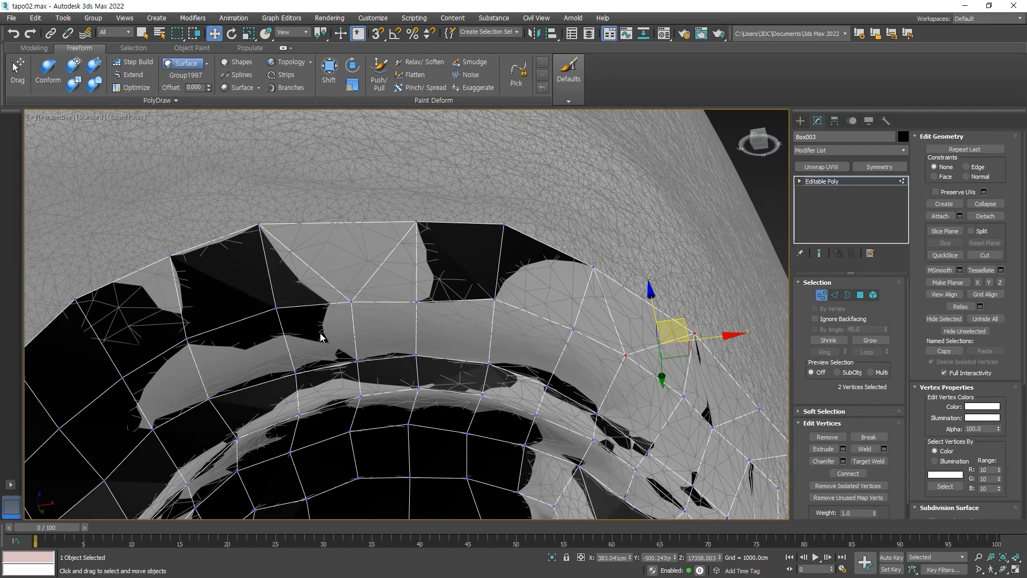
# Examine the new faces above the upper lid from several angles
pyautogui.keyDown('alt'); pyautogui.moveTo(316, 330); pyautogui.dragTo(270, 307, button='middle'); pyautogui.keyUp('alt')
pyautogui.moveTo(454, 266); pyautogui.dragTo(440, 337, button='middle')
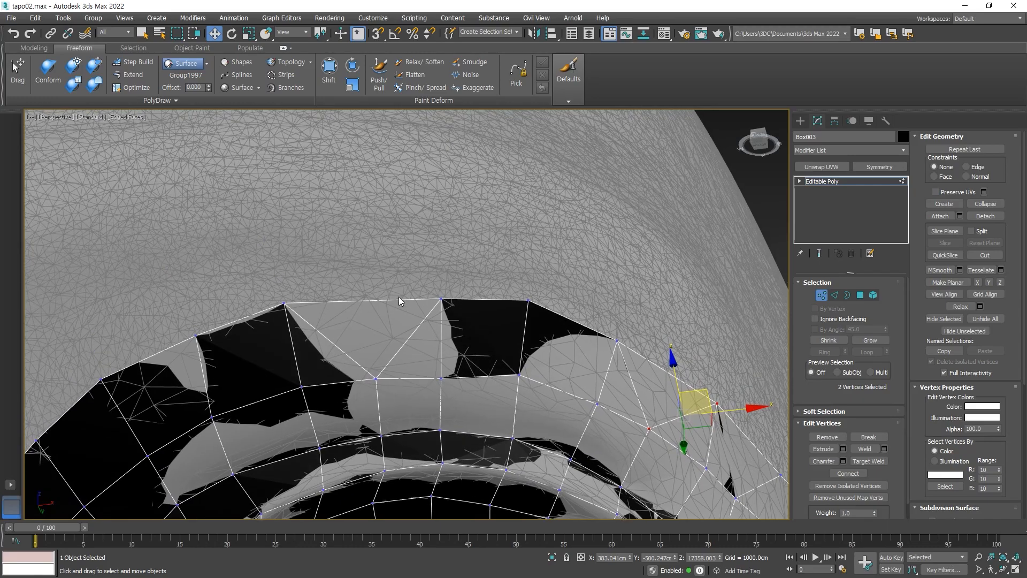
pyautogui.scroll(-4, 366, 301)
pyautogui.keyDown('alt'); pyautogui.moveTo(369, 302); pyautogui.dragTo(395, 349, button='middle'); pyautogui.keyUp('alt')
pyautogui.scroll(4, 375, 319)
pyautogui.scroll(-2, 376, 322)
pyautogui.scroll(2, 396, 349)
pyautogui.scroll(2, 395, 349)
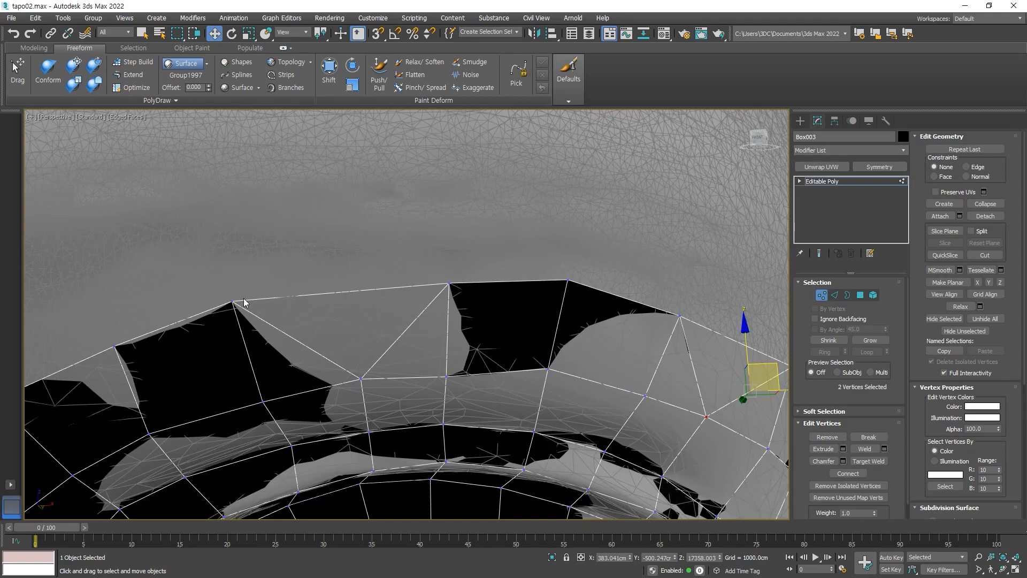
# Collapse the two neighbouring rim vertices at the notch near the outer corner into one midway between them
pyautogui.moveTo(519, 421); pyautogui.dragTo(397, 367, button='middle')
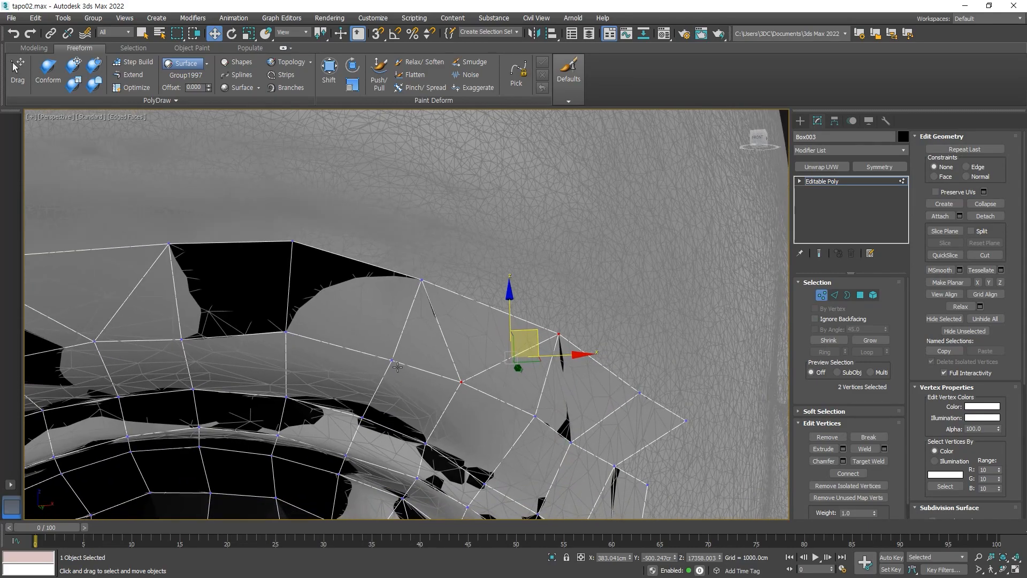
pyautogui.moveTo(532, 433); pyautogui.dragTo(412, 305, button='middle')
pyautogui.click(411, 302)
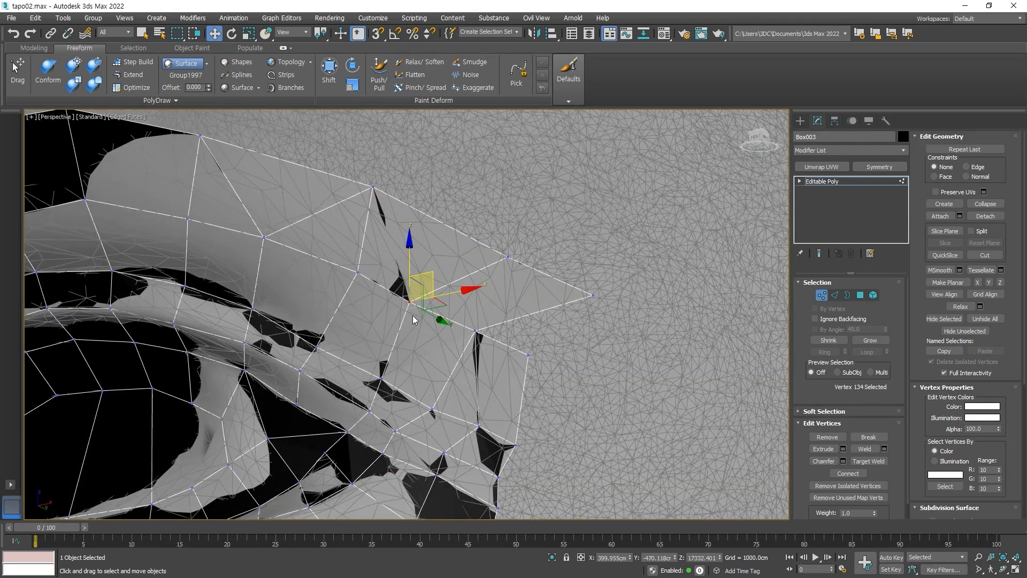
pyautogui.keyDown('ctrl'); pyautogui.click(362, 276); pyautogui.keyUp('ctrl')
pyautogui.click(474, 330)
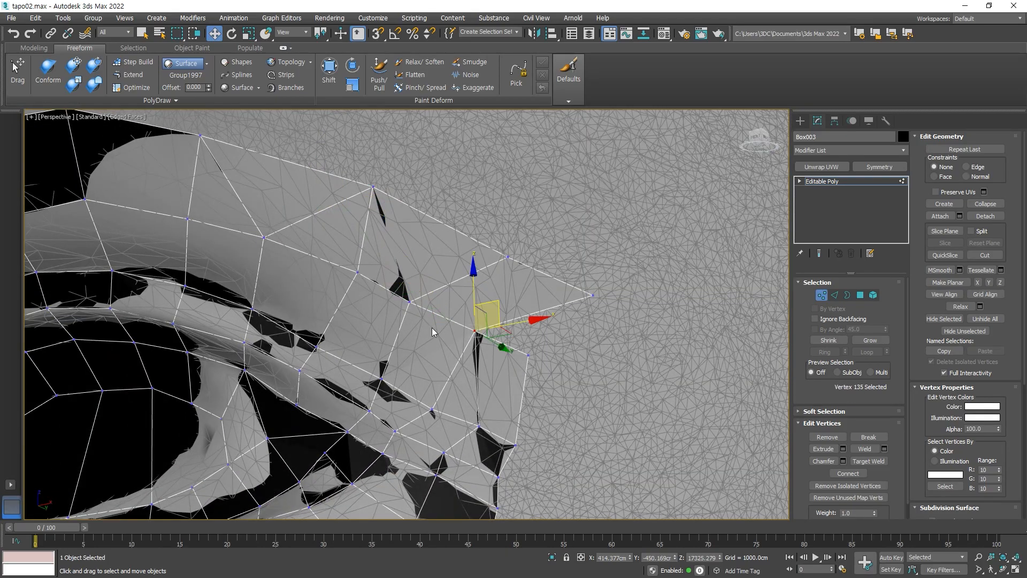
pyautogui.moveTo(474, 330); pyautogui.dragTo(442, 317)
# Set the reference coordinate system to Screen and move the border vertex below the outer-corner notch outward
pyautogui.keyDown('alt'); pyautogui.moveTo(502, 371); pyautogui.dragTo(555, 374, button='middle'); pyautogui.keyUp('alt')
pyautogui.click(529, 359)
pyautogui.moveTo(554, 335); pyautogui.dragTo(577, 332)
pyautogui.hotkey('ctrl', 'z')
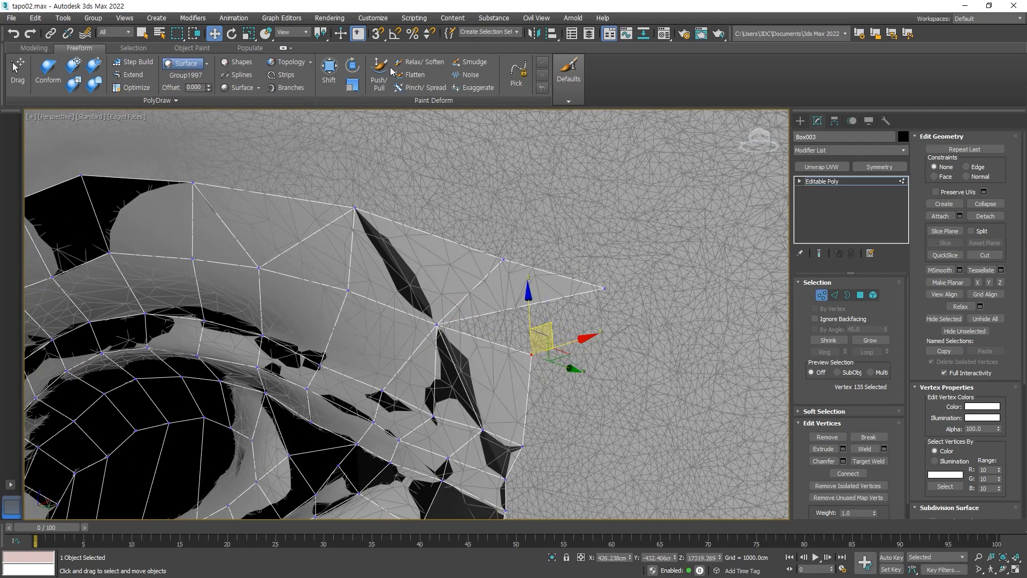
pyautogui.click(306, 32)
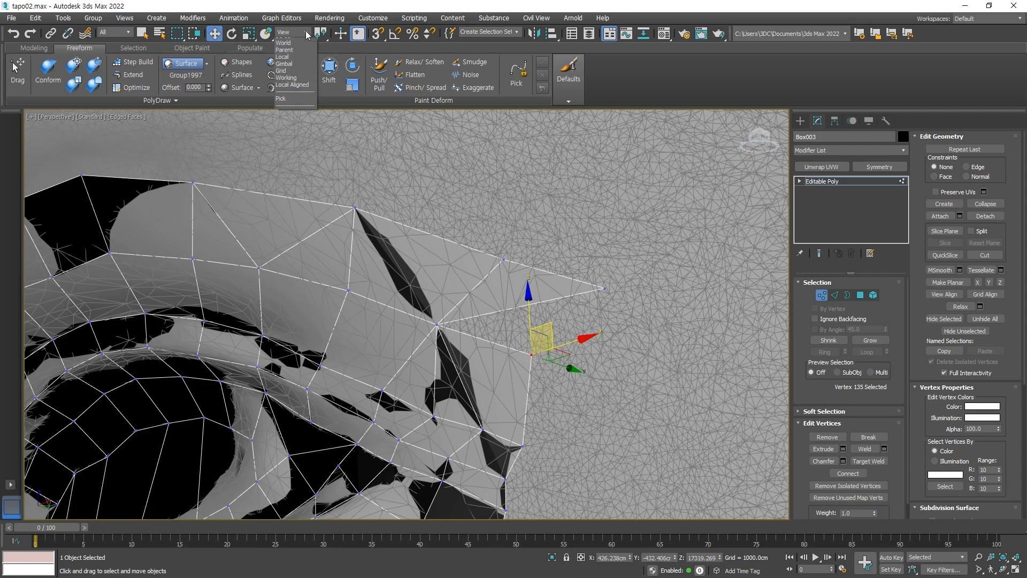
pyautogui.click(292, 50)
pyautogui.keyDown('alt'); pyautogui.moveTo(574, 390); pyautogui.dragTo(593, 385, button='middle'); pyautogui.keyUp('alt')
pyautogui.moveTo(556, 338); pyautogui.dragTo(605, 330)
# Connect the collapsed vertex at the outer-corner notch to the upper border vertex above it with an edge
pyautogui.keyDown('alt'); pyautogui.moveTo(389, 354); pyautogui.dragTo(437, 331, button='middle'); pyautogui.keyUp('alt')
pyautogui.click(445, 318)
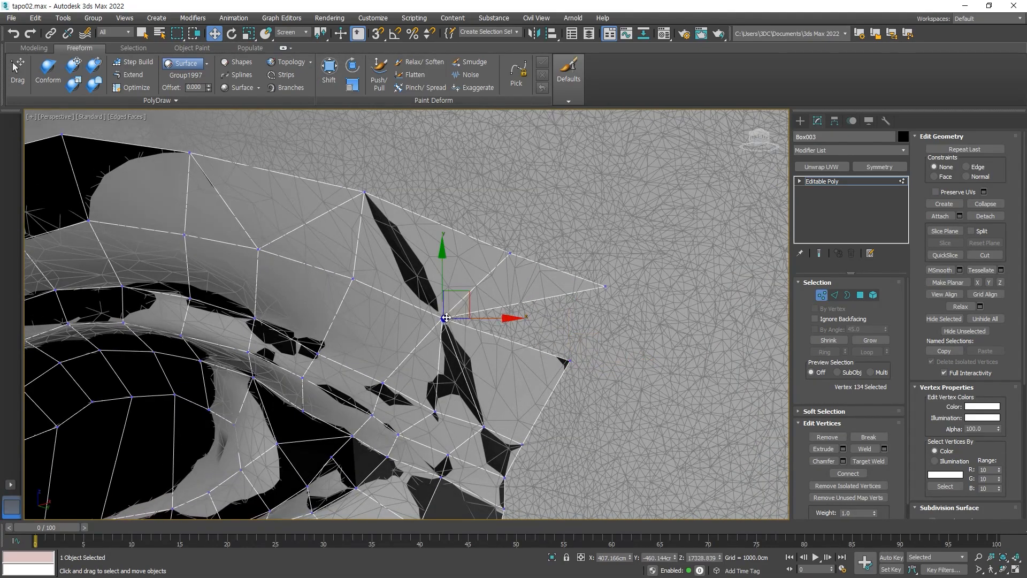
pyautogui.keyDown('ctrl'); pyautogui.click(363, 196); pyautogui.keyUp('ctrl')
pyautogui.hotkey('ctrl', 'shift', 'e')
pyautogui.keyDown('alt'); pyautogui.moveTo(514, 325); pyautogui.dragTo(521, 323, button='middle'); pyautogui.keyUp('alt')
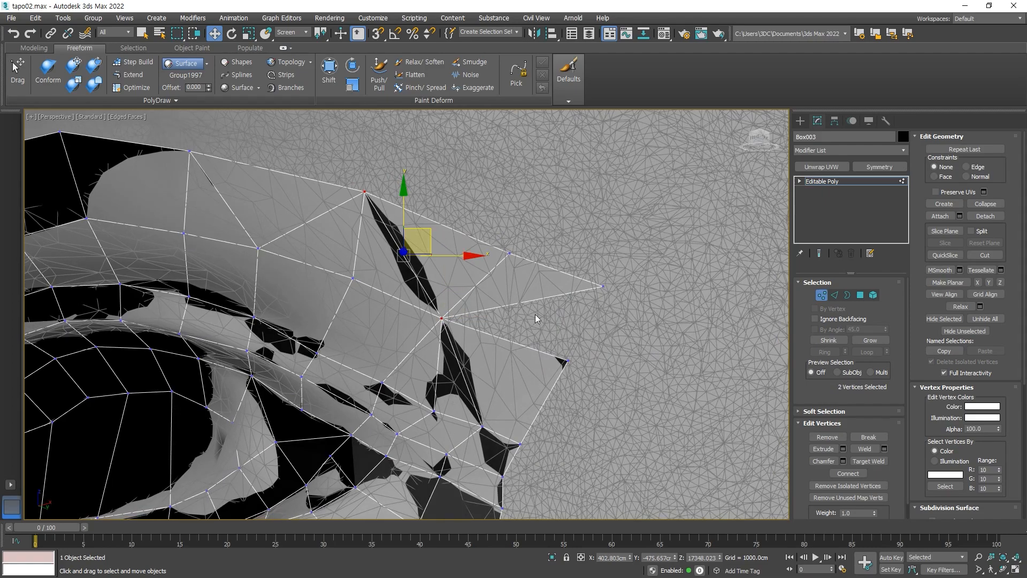
# Try to extend the open border edges across the outer-corner notch with the Extend tool
pyautogui.click(130, 75)
pyautogui.moveTo(538, 308); pyautogui.dragTo(558, 325)
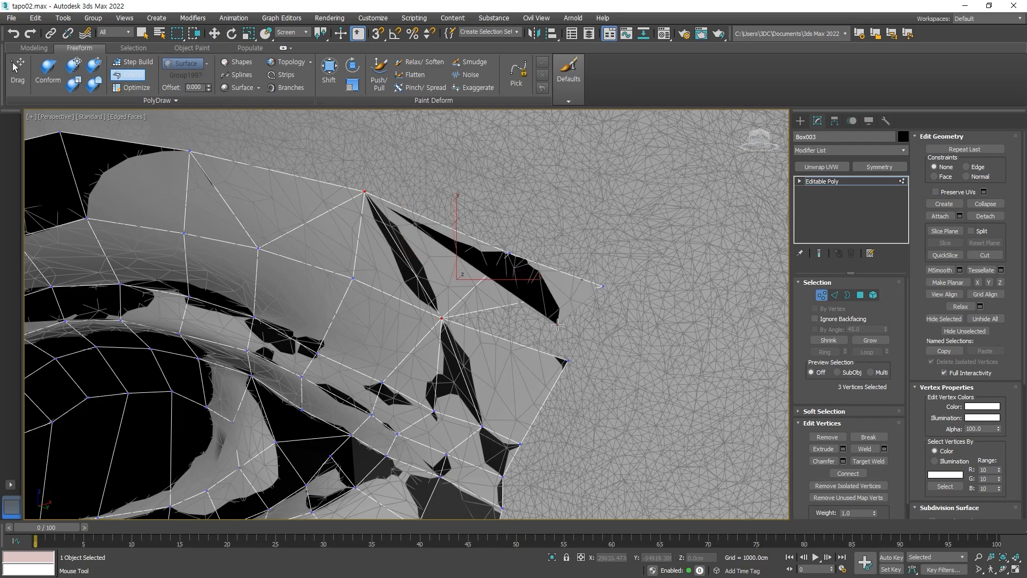
pyautogui.hotkey('ctrl', 'z')
pyautogui.moveTo(493, 305); pyautogui.dragTo(611, 316)
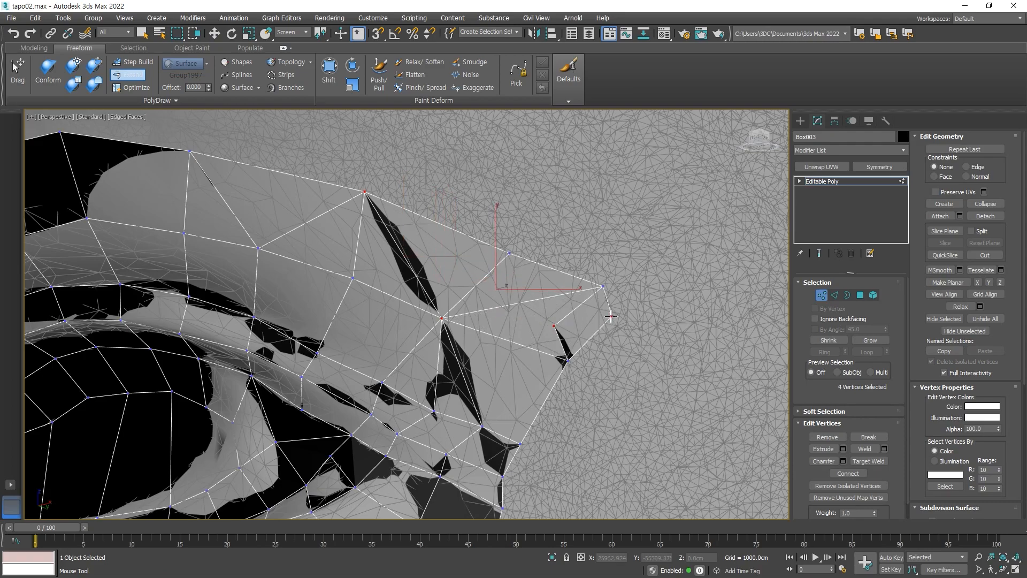
pyautogui.hotkey('ctrl', 'z')
pyautogui.hotkey('ctrl', 'z')
pyautogui.moveTo(567, 361); pyautogui.dragTo(592, 299)
pyautogui.hotkey('ctrl', 'z')
pyautogui.moveTo(510, 254); pyautogui.dragTo(549, 323)
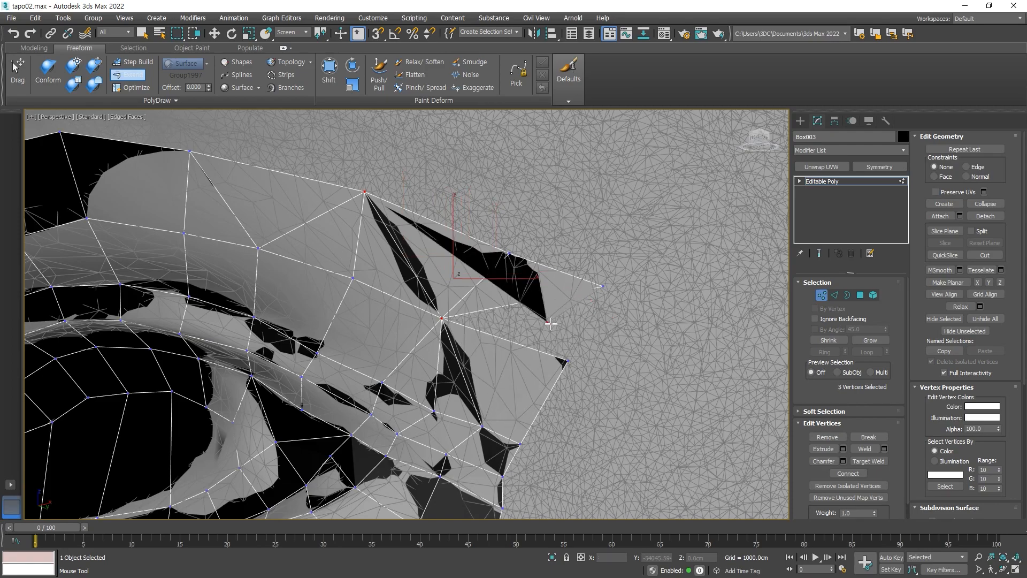
pyautogui.hotkey('ctrl', 'z')
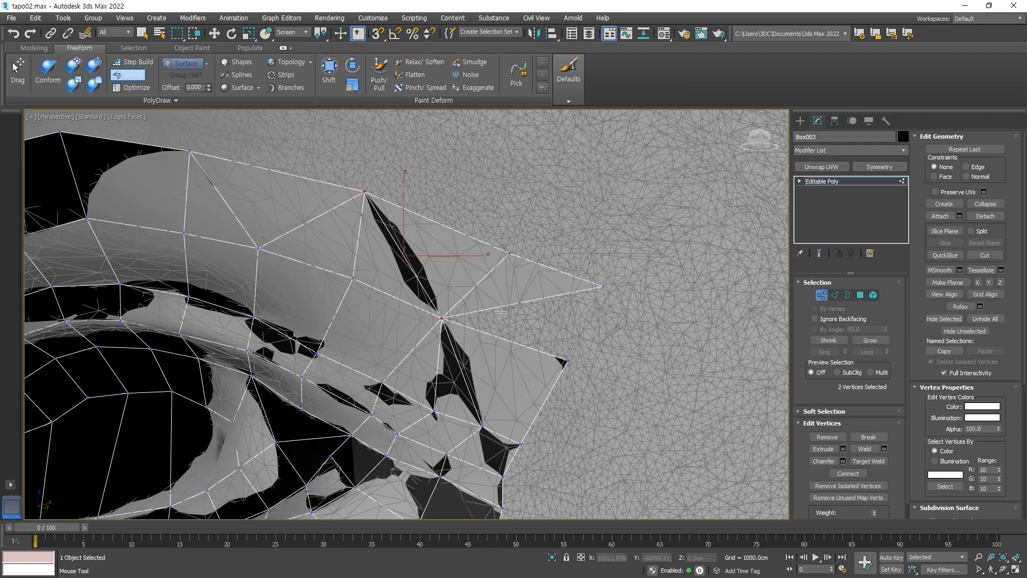
# Extend a face from the outer-corner notch and target-weld its two new vertices onto the border vertices on either side
pyautogui.moveTo(482, 309); pyautogui.dragTo(581, 386)
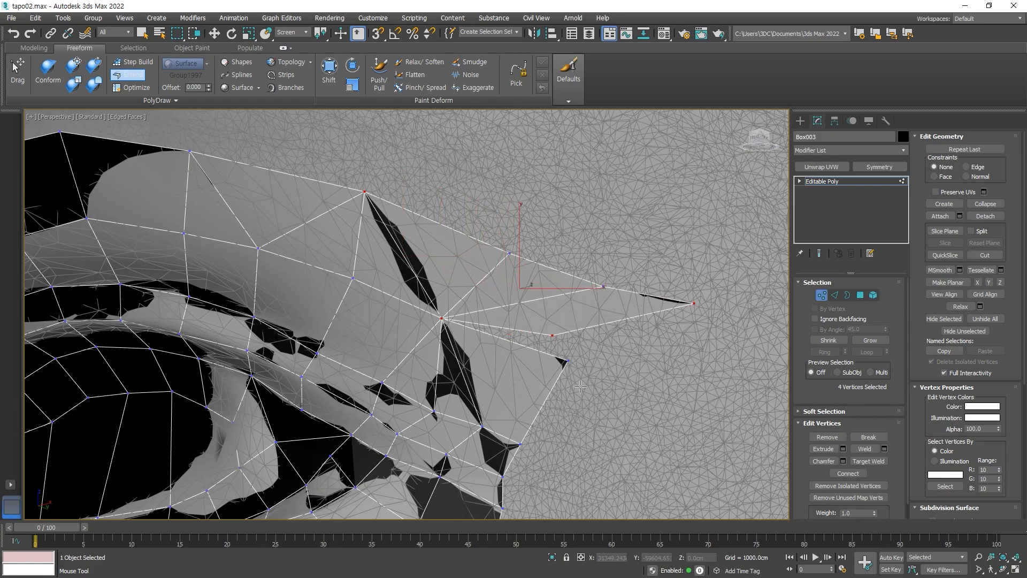
pyautogui.press('w')
pyautogui.click(554, 335)
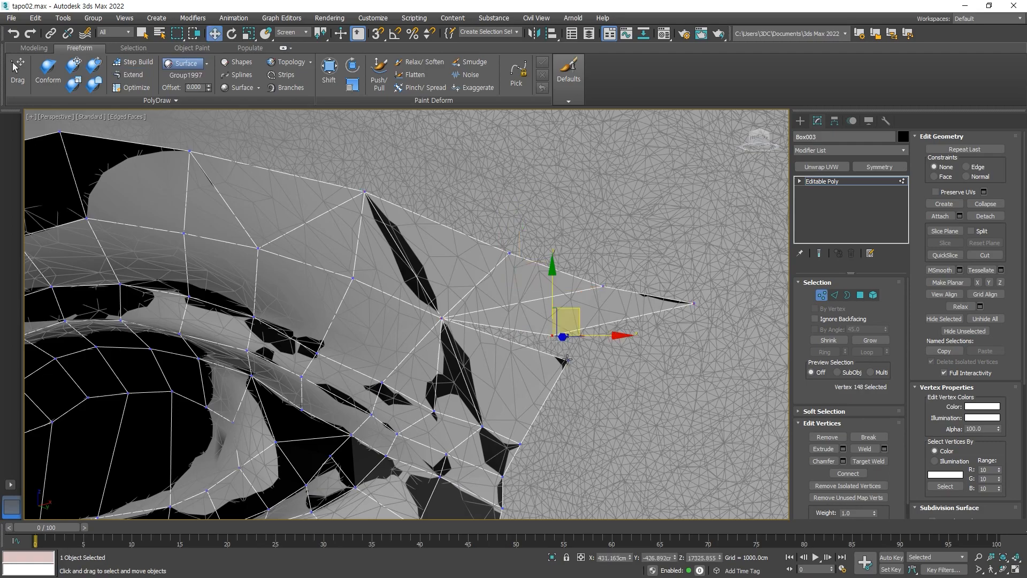
pyautogui.rightClick(552, 334)
pyautogui.click(537, 409)
pyautogui.click(568, 361)
pyautogui.click(693, 303)
pyautogui.click(602, 285)
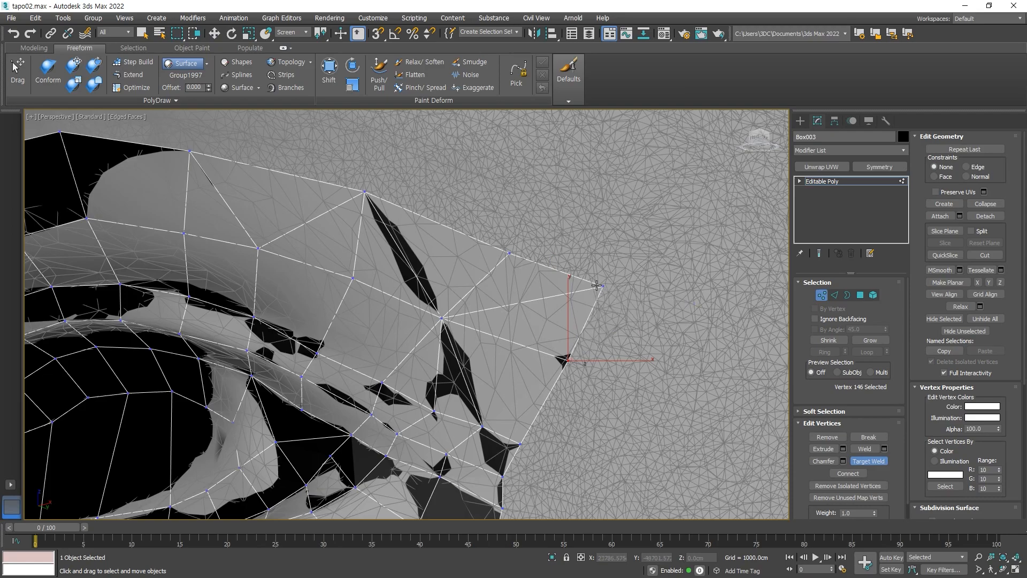
# Remove the edge running from the notch's inner vertex to the upper border near the outer corner
pyautogui.moveTo(496, 363)
pyautogui.mouseDown(button='middle')
pyautogui.moveTo(505, 377)
pyautogui.moveTo(480, 361)
pyautogui.mouseUp(button='middle')
pyautogui.press('w')
pyautogui.press('2')
pyautogui.click(499, 287)
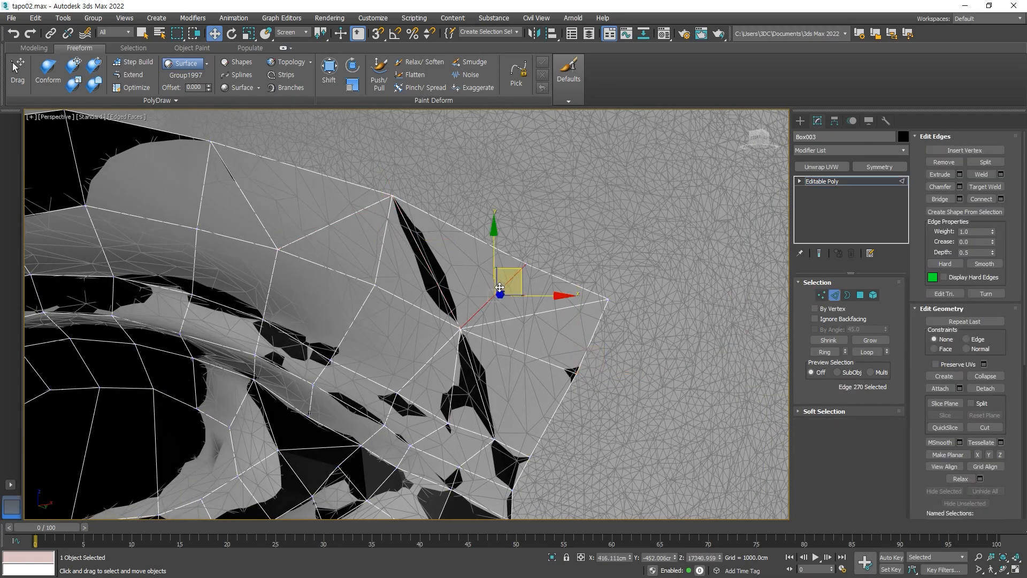
pyautogui.click(506, 323)
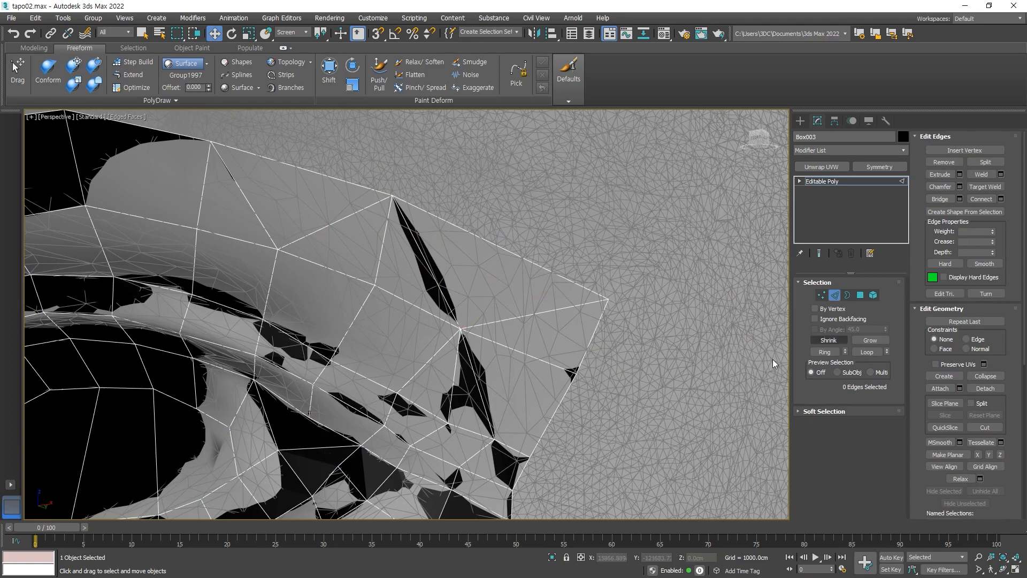
# Cut a new edge from the notch's inner vertex to the middle of the upper border edge
pyautogui.click(822, 295)
pyautogui.scroll(-5, 498, 360)
pyautogui.moveTo(508, 371)
pyautogui.keyDown('alt'); pyautogui.mouseDown(button='middle')
pyautogui.moveTo(422, 369)
pyautogui.moveTo(498, 363)
pyautogui.moveTo(494, 348)
pyautogui.moveTo(488, 364)
pyautogui.mouseUp(button='middle'); pyautogui.keyUp('alt')
pyautogui.scroll(5, 445, 360)
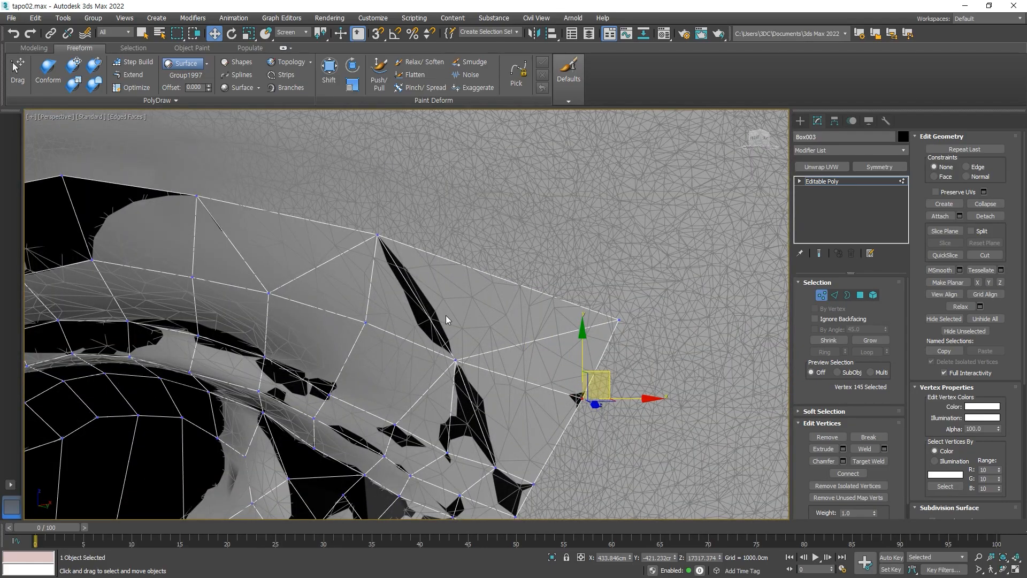
pyautogui.hotkey('alt', 'c')
pyautogui.click(456, 360)
pyautogui.click(486, 273)
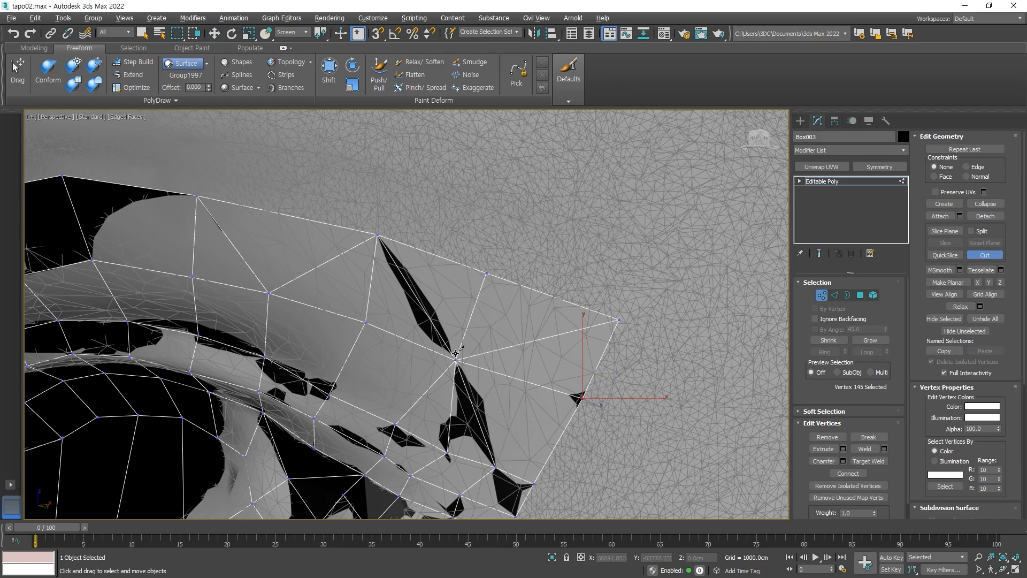
# Remove the diagonal edge between the notch's inner vertex and the outermost border corner to leave a quad
pyautogui.scroll(-3, 457, 350)
pyautogui.press('2')
pyautogui.press('w')
pyautogui.scroll(3, 450, 349)
pyautogui.click(523, 350)
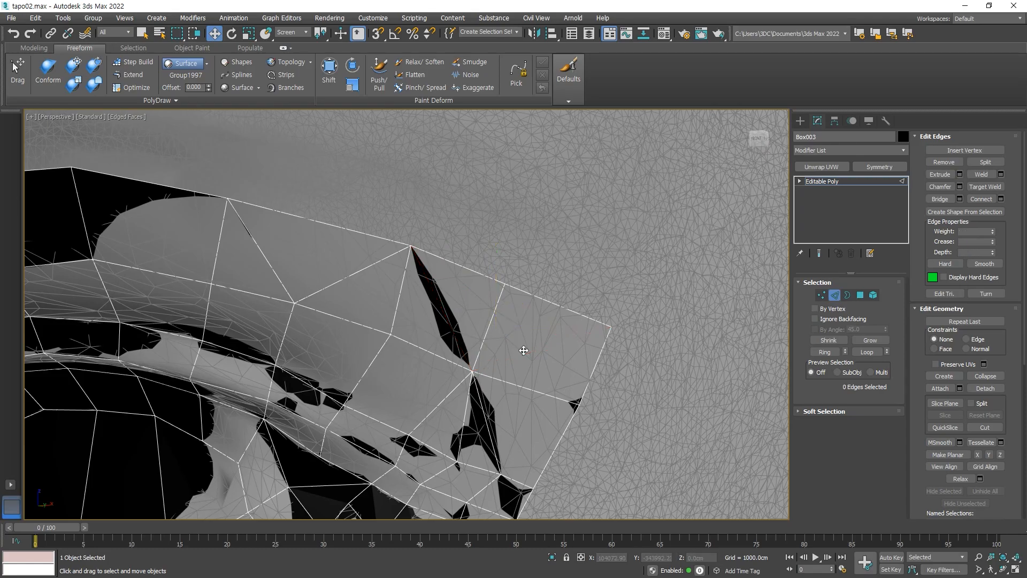
# Inspect the polygon flow above the upper lid by selecting individual polygons around the triangles and along the loop
pyautogui.keyDown('alt'); pyautogui.moveTo(447, 452); pyautogui.dragTo(455, 291, button='middle'); pyautogui.keyUp('alt')
pyautogui.scroll(-4, 489, 374)
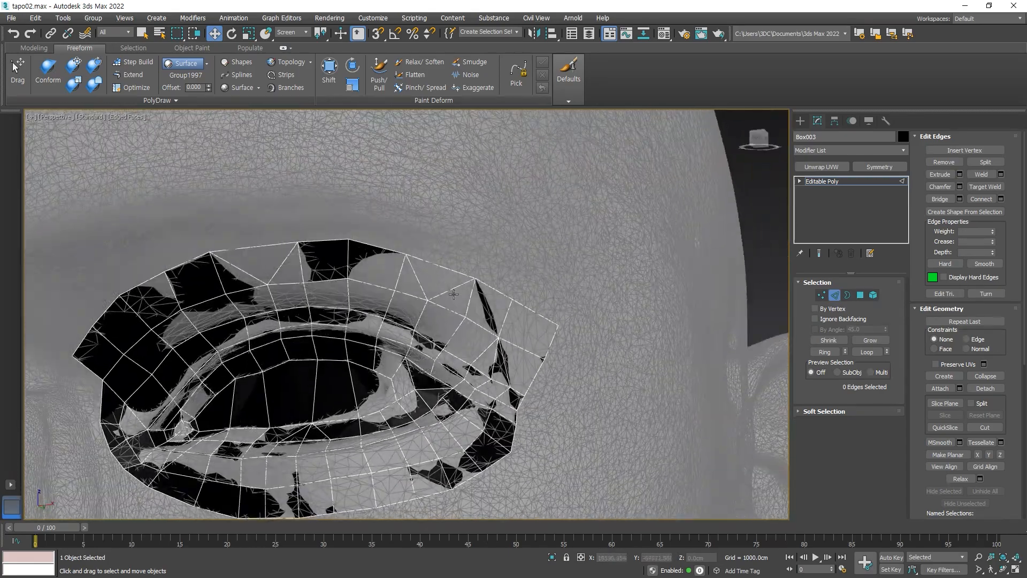
pyautogui.click(861, 295)
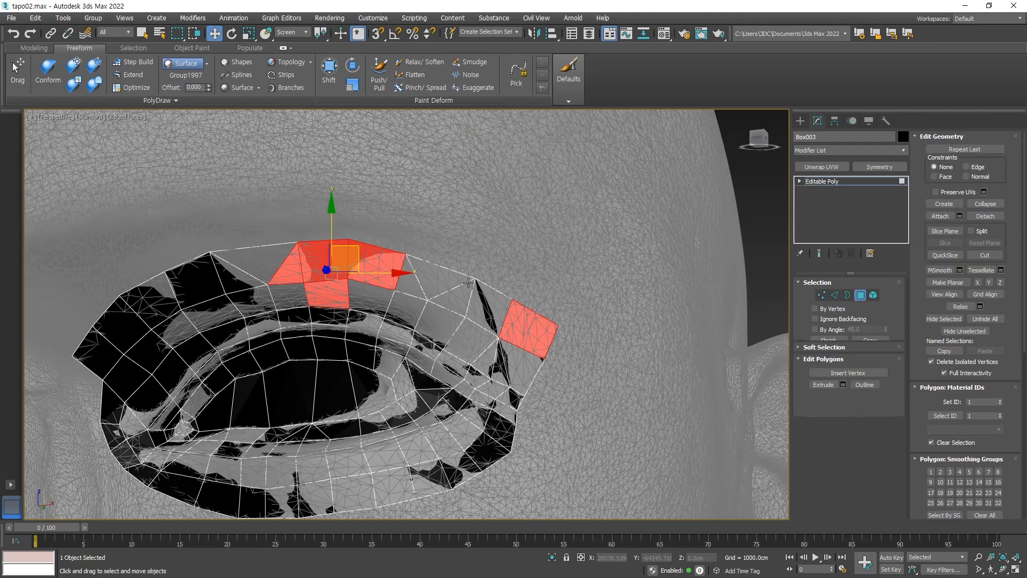
pyautogui.click(428, 275)
pyautogui.click(410, 285)
pyautogui.click(295, 271)
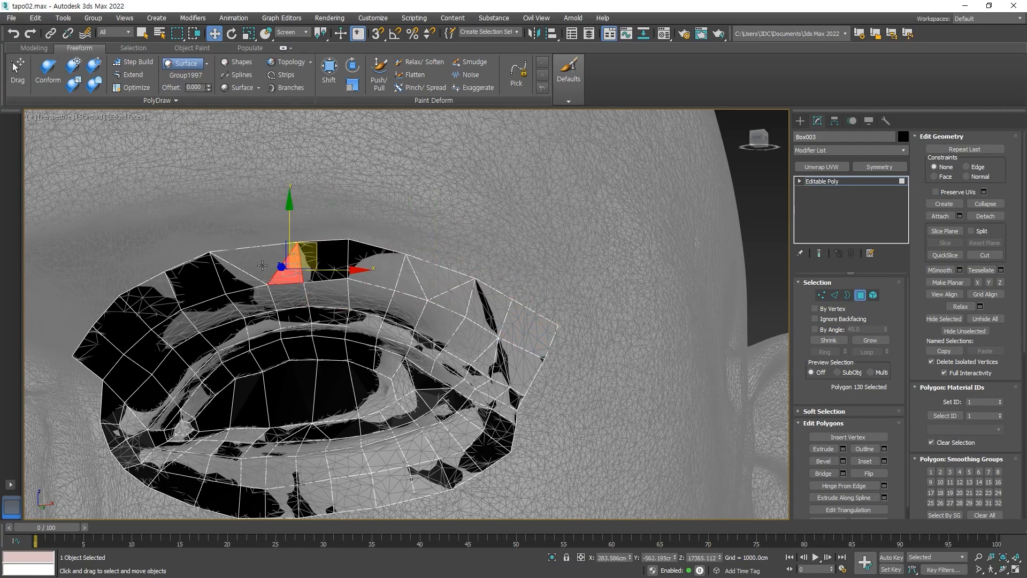
pyautogui.click(268, 267)
pyautogui.click(248, 277)
pyautogui.keyDown('alt'); pyautogui.moveTo(301, 327); pyautogui.dragTo(272, 310, button='middle'); pyautogui.keyUp('alt')
pyautogui.click(260, 307)
pyautogui.click(279, 304)
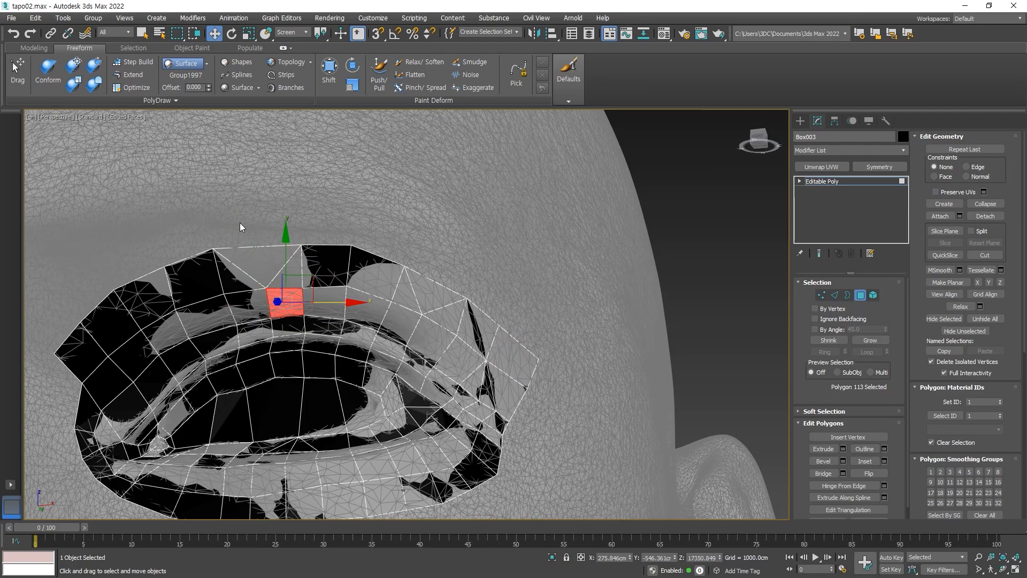
pyautogui.moveTo(283, 290); pyautogui.dragTo(287, 302)
pyautogui.moveTo(439, 282); pyautogui.dragTo(416, 320)
pyautogui.moveTo(281, 313); pyautogui.dragTo(334, 409, button='middle')
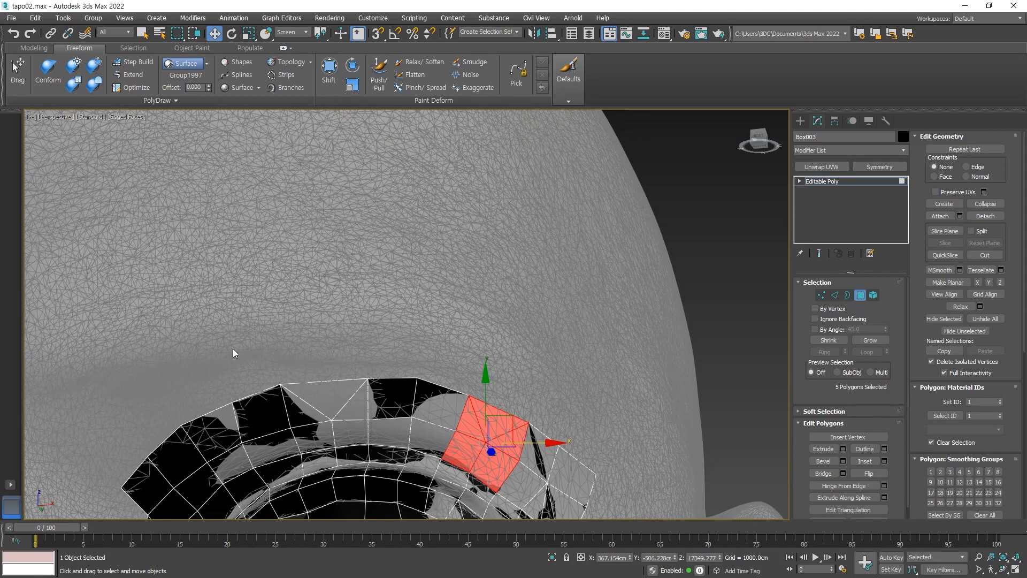
# Examine the complete eye mesh against the head from different distances and angles
pyautogui.scroll(-2, 271, 364)
pyautogui.scroll(-3, 374, 330)
pyautogui.scroll(3, 377, 335)
pyautogui.keyDown('alt'); pyautogui.moveTo(377, 335); pyautogui.dragTo(419, 329, button='middle'); pyautogui.keyUp('alt')
pyautogui.keyDown('alt'); pyautogui.moveTo(410, 290); pyautogui.dragTo(373, 255, button='middle'); pyautogui.keyUp('alt')
pyautogui.keyDown('alt'); pyautogui.moveTo(437, 428); pyautogui.dragTo(349, 382, button='middle'); pyautogui.keyUp('alt')
pyautogui.scroll(3, 364, 398)
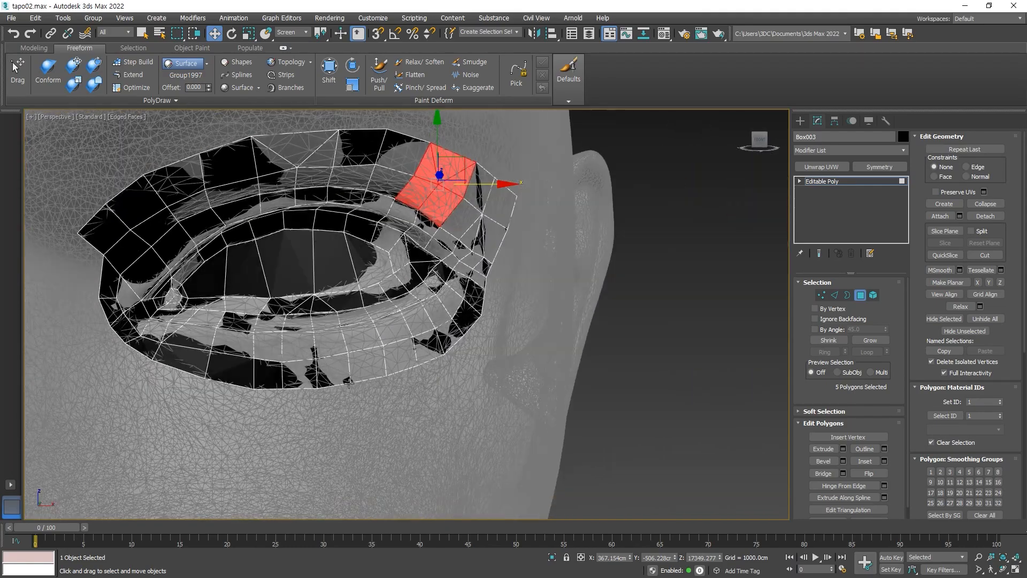
pyautogui.click(135, 89)
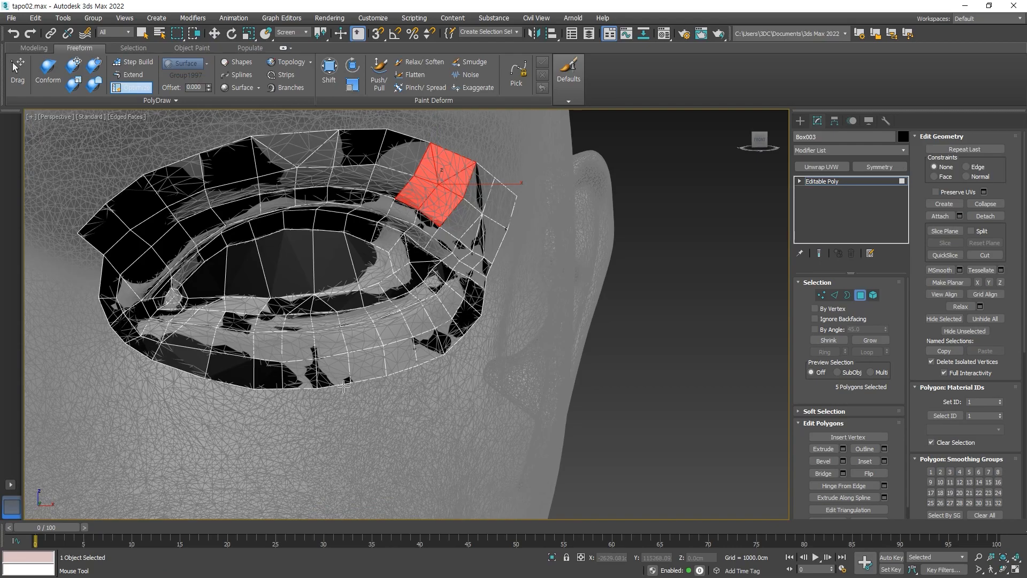
pyautogui.keyDown('alt'); pyautogui.moveTo(342, 388); pyautogui.dragTo(419, 411, button='middle'); pyautogui.keyUp('alt')
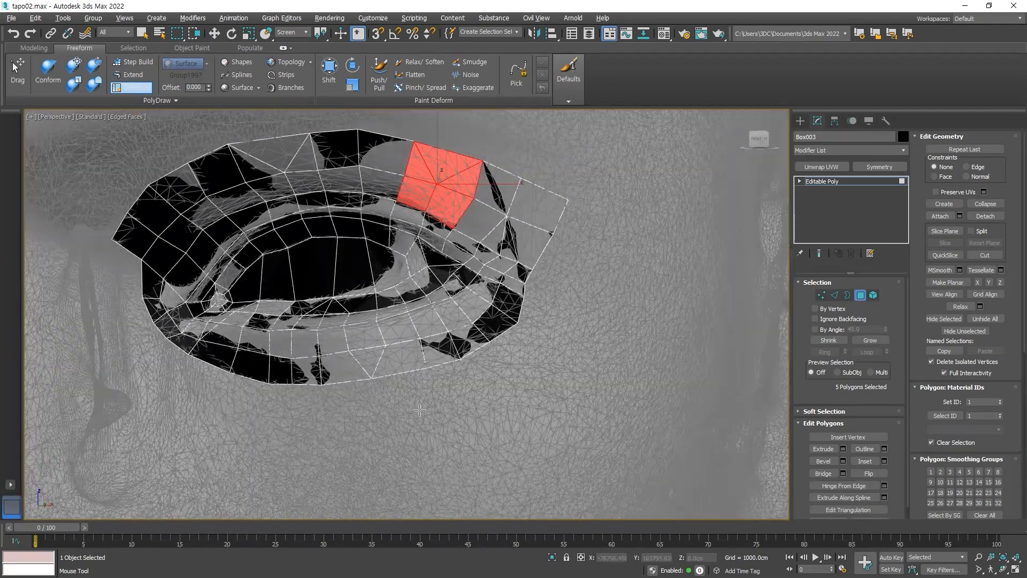
pyautogui.click(475, 352)
pyautogui.scroll(-3, 449, 393)
pyautogui.keyDown('alt'); pyautogui.moveTo(449, 393); pyautogui.dragTo(471, 409, button='middle'); pyautogui.keyUp('alt')
pyautogui.moveTo(400, 394); pyautogui.dragTo(429, 403, button='middle')
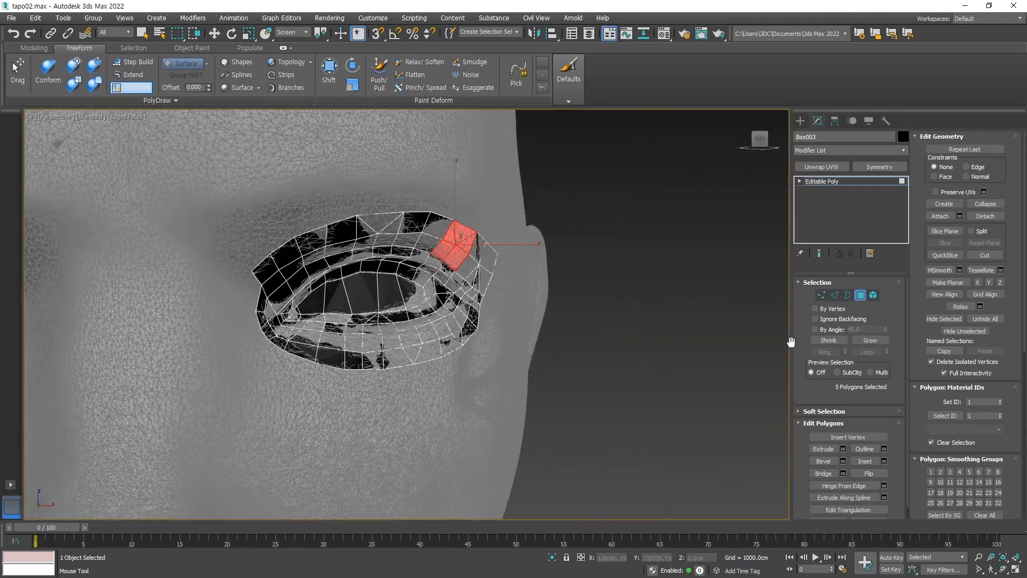
# Place Step Build construction points on the head surface, forming a ring outside the eye mesh from inner corner under the lower lid to outer corner
pyautogui.click(822, 295)
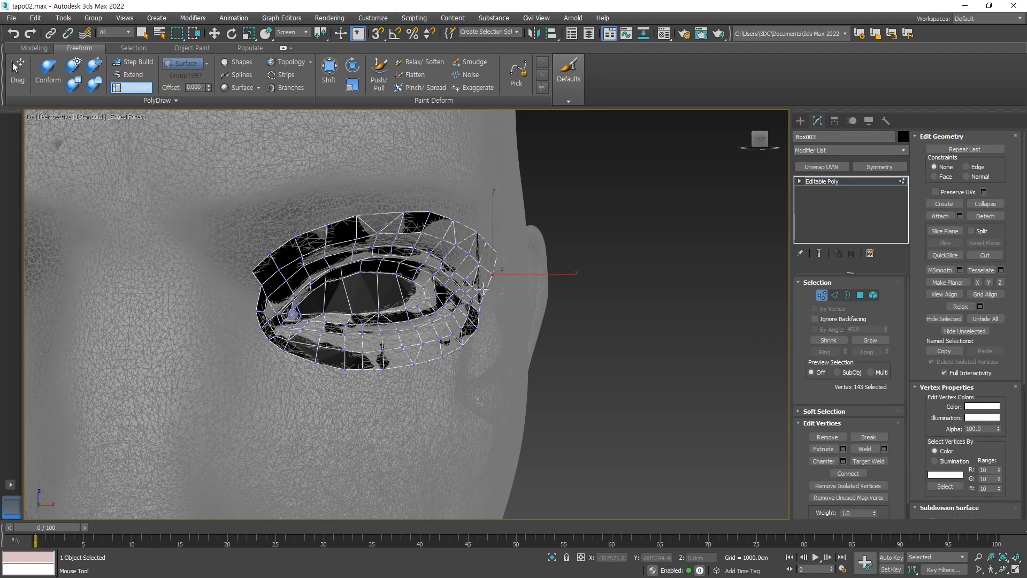
pyautogui.scroll(5, 269, 306)
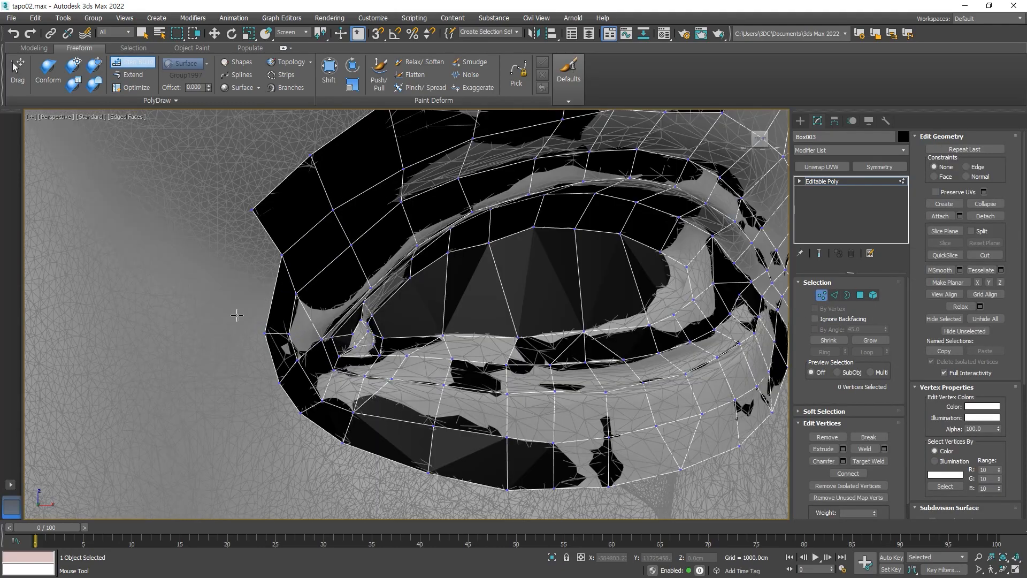
pyautogui.scroll(-5, 215, 309)
pyautogui.scroll(5, 251, 314)
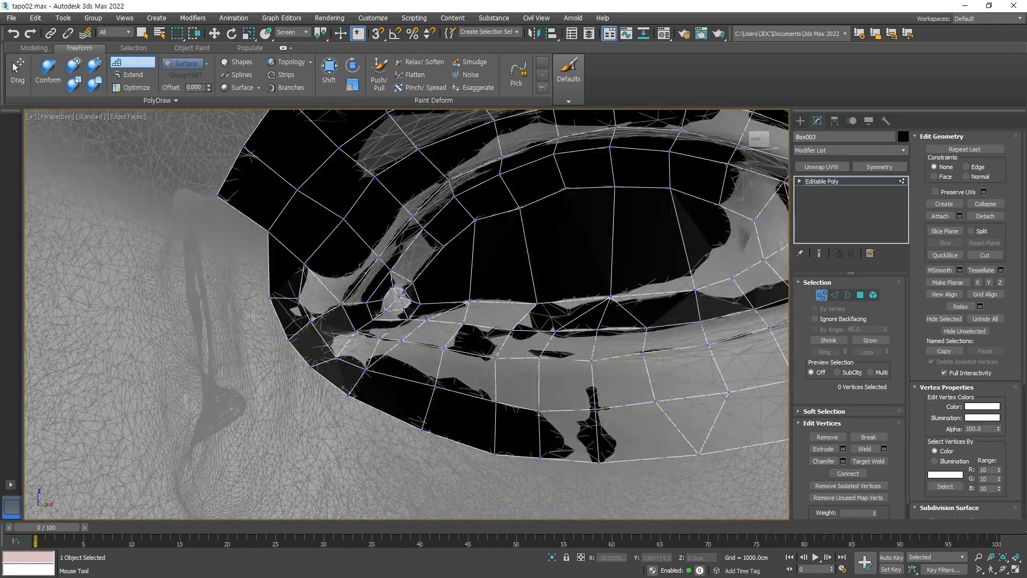
pyautogui.click(272, 402)
pyautogui.scroll(-3, 313, 442)
pyautogui.scroll(1, 374, 403)
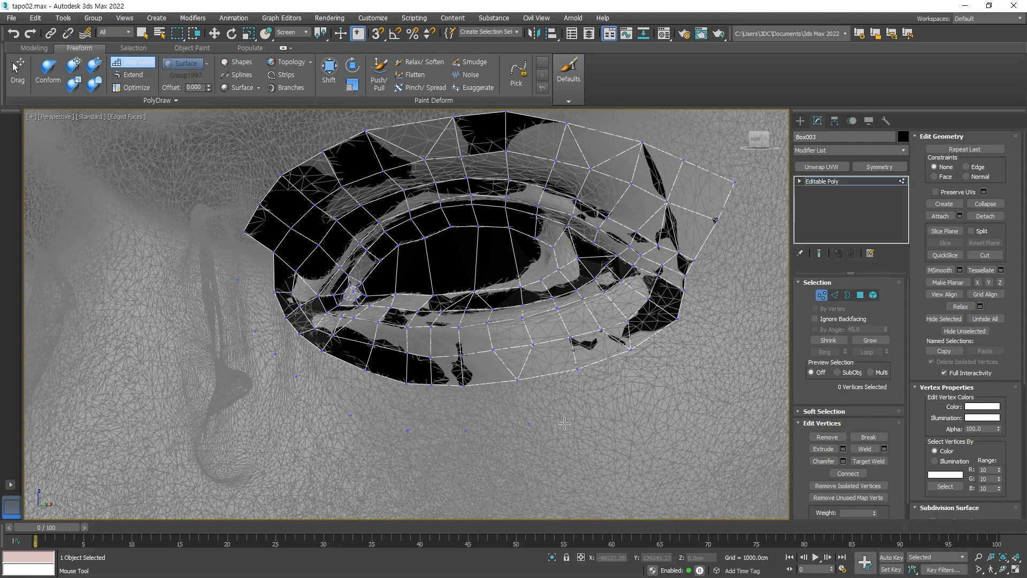
pyautogui.moveTo(590, 415); pyautogui.dragTo(519, 401, button='middle')
pyautogui.click(578, 358)
pyautogui.click(603, 290)
pyautogui.moveTo(632, 207)
pyautogui.keyDown('shift'); pyautogui.mouseDown()
pyautogui.moveTo(551, 369)
pyautogui.moveTo(369, 423)
pyautogui.moveTo(240, 392)
pyautogui.mouseUp(); pyautogui.keyUp('shift')
pyautogui.moveTo(162, 336)
pyautogui.keyDown('ctrl'); pyautogui.keyDown('shift'); pyautogui.mouseDown()
pyautogui.moveTo(267, 407)
pyautogui.moveTo(375, 422)
pyautogui.moveTo(497, 385)
pyautogui.moveTo(578, 332)
pyautogui.mouseUp(); pyautogui.keyUp('shift'); pyautogui.keyUp('ctrl')
pyautogui.hotkey('ctrl', 'z')
pyautogui.hotkey('ctrl', 'z')
pyautogui.hotkey('ctrl', 'z')
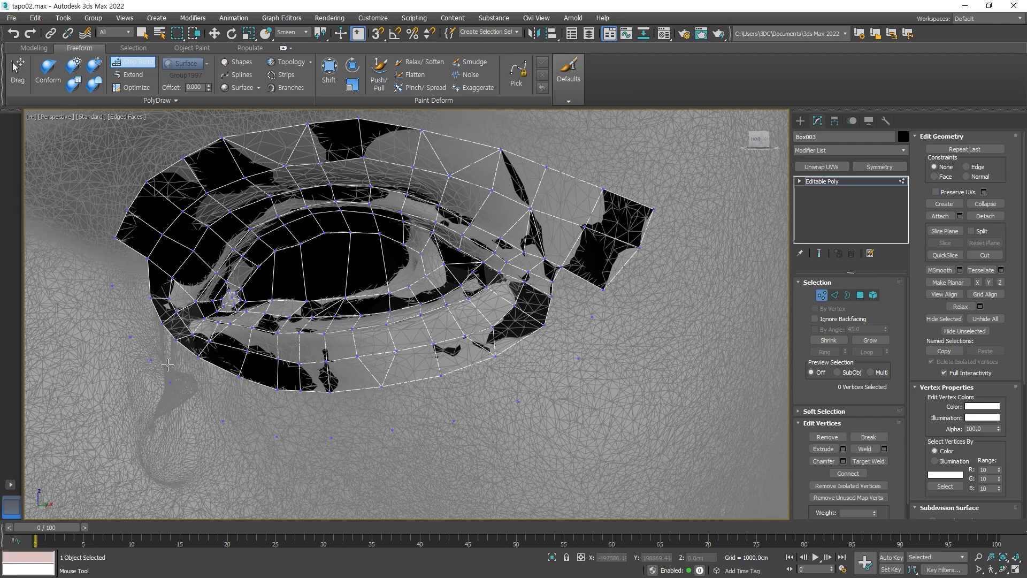
# Build quads with Step Build between the mesh border and the new points around the inner eye corner
pyautogui.keyDown('alt'); pyautogui.moveTo(154, 332); pyautogui.dragTo(112, 311, button='middle'); pyautogui.keyUp('alt')
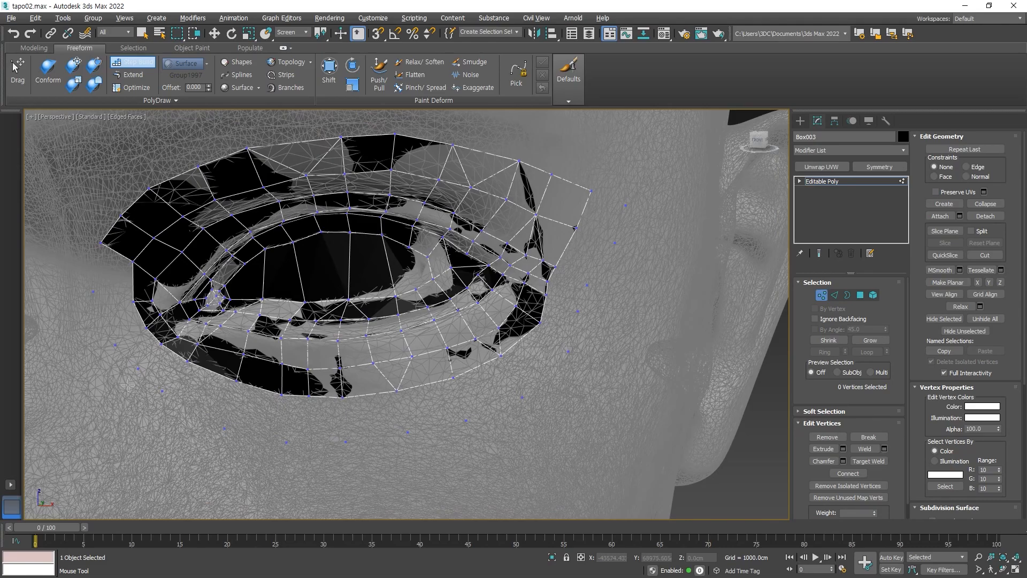
pyautogui.keyDown('alt'); pyautogui.moveTo(128, 385); pyautogui.dragTo(117, 263, button='middle'); pyautogui.keyUp('alt')
pyautogui.keyDown('shift'); pyautogui.click(118, 259); pyautogui.keyUp('shift')
pyautogui.keyDown('shift'); pyautogui.click(128, 319); pyautogui.keyUp('shift')
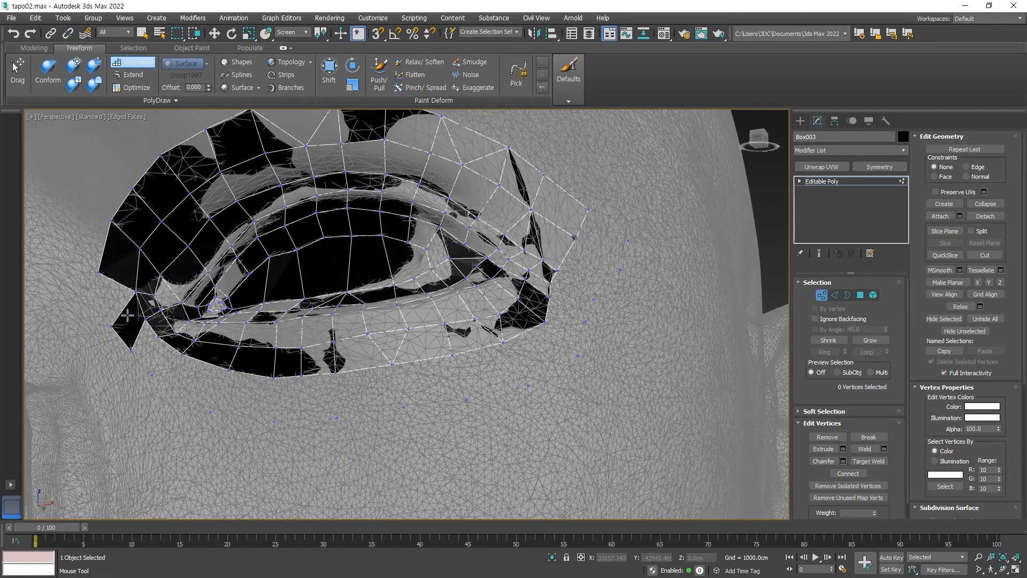
pyautogui.keyDown('shift'); pyautogui.click(147, 351); pyautogui.keyUp('shift')
pyautogui.hotkey('ctrl', 'z')
pyautogui.hotkey('ctrl', 'z')
pyautogui.keyDown('shift'); pyautogui.click(120, 308); pyautogui.keyUp('shift')
pyautogui.keyDown('shift'); pyautogui.click(142, 334); pyautogui.keyUp('shift')
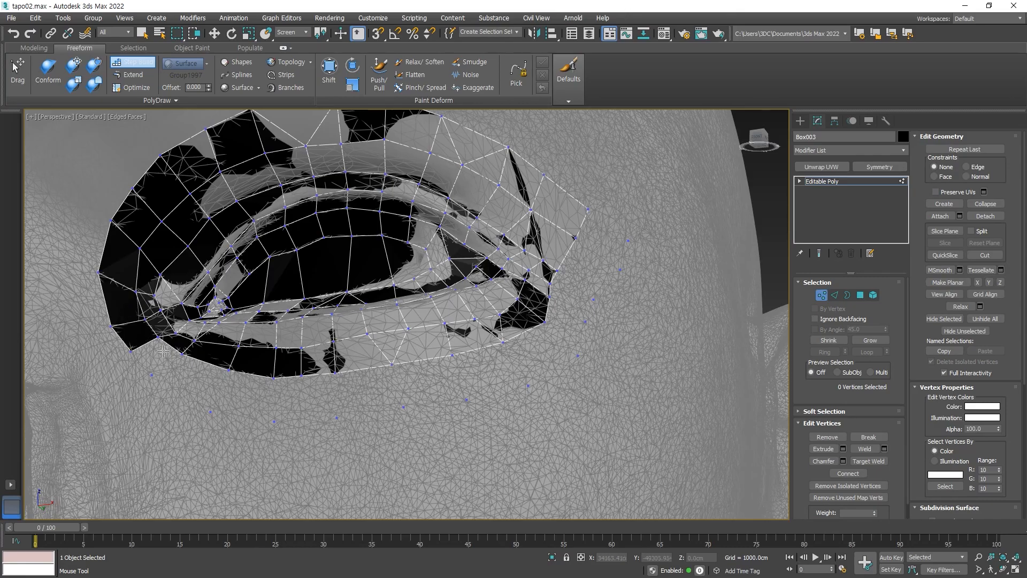
pyautogui.keyDown('alt'); pyautogui.moveTo(186, 378); pyautogui.dragTo(175, 386, button='middle'); pyautogui.keyUp('alt')
pyautogui.keyDown('shift'); pyautogui.click(166, 362); pyautogui.keyUp('shift')
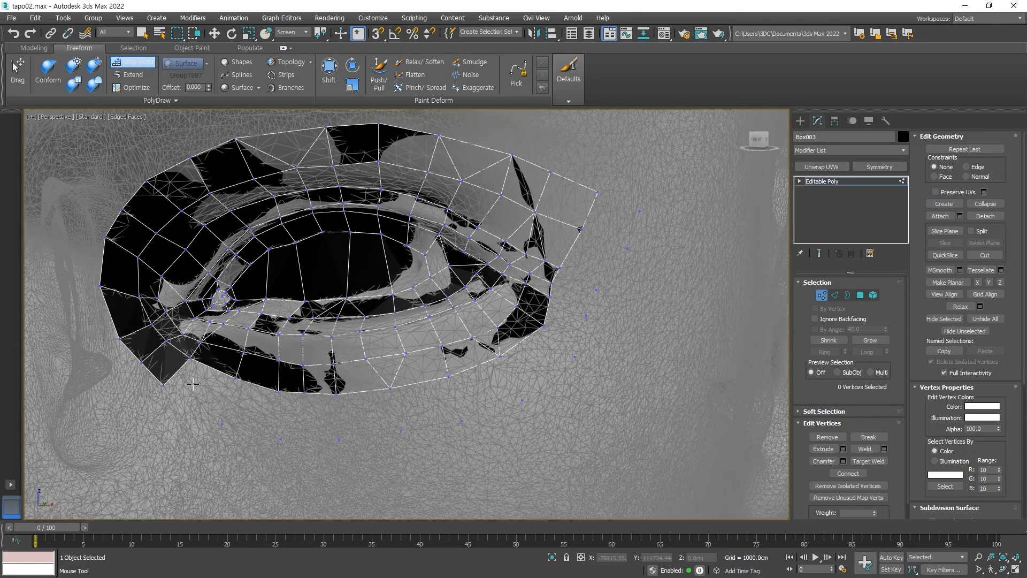
# Continue the new quad loop along the border below the lower lid using the placed points
pyautogui.keyDown('shift'); pyautogui.click(203, 390); pyautogui.keyUp('shift')
pyautogui.keyDown('shift'); pyautogui.click(255, 402); pyautogui.keyUp('shift')
pyautogui.keyDown('shift'); pyautogui.click(306, 413); pyautogui.keyUp('shift')
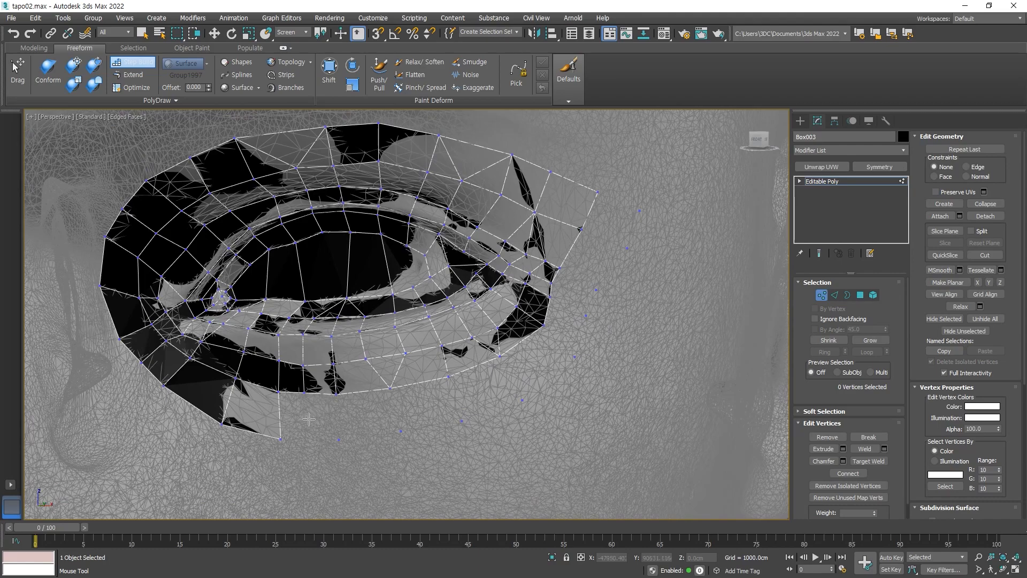
pyautogui.keyDown('shift'); pyautogui.click(375, 422); pyautogui.keyUp('shift')
pyautogui.keyDown('shift'); pyautogui.click(433, 412); pyautogui.keyUp('shift')
pyautogui.keyDown('shift'); pyautogui.click(482, 388); pyautogui.keyUp('shift')
# Complete the quad loop around the outer eye corner up to the upper outer border corner
pyautogui.keyDown('shift'); pyautogui.click(535, 359); pyautogui.keyUp('shift')
pyautogui.keyDown('shift'); pyautogui.click(563, 324); pyautogui.keyUp('shift')
pyautogui.keyDown('shift'); pyautogui.click(571, 297); pyautogui.keyUp('shift')
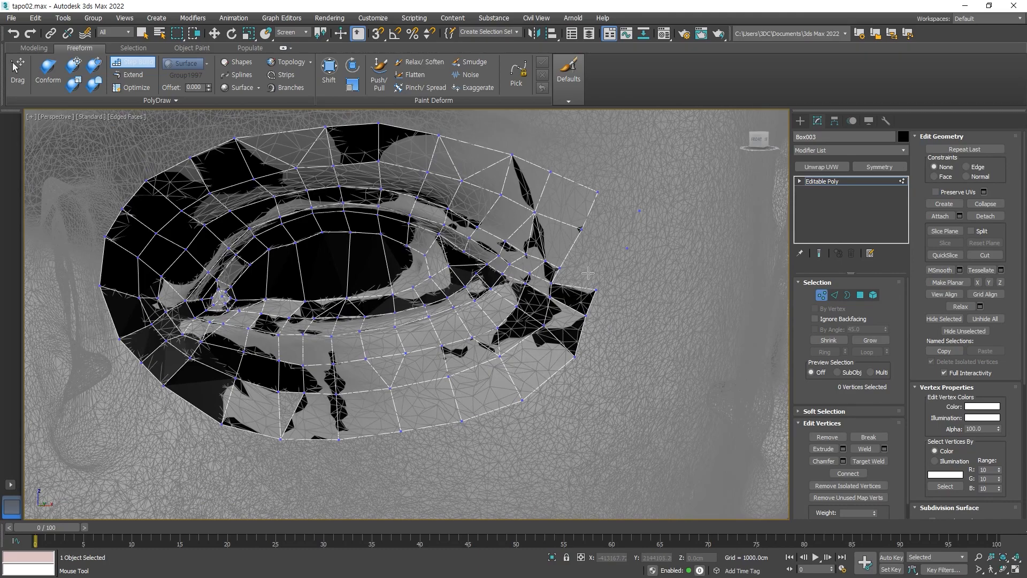
pyautogui.hotkey('ctrl', 'z')
pyautogui.keyDown('shift'); pyautogui.click(583, 293); pyautogui.keyUp('shift')
pyautogui.keyDown('shift'); pyautogui.click(602, 260); pyautogui.keyUp('shift')
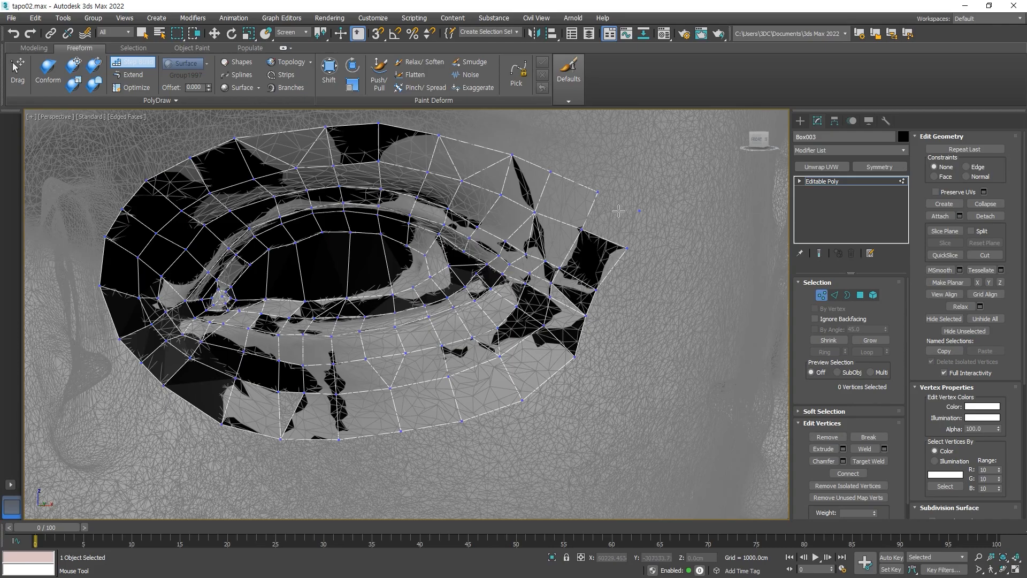
pyautogui.keyDown('shift'); pyautogui.click(617, 214); pyautogui.keyUp('shift')
# Extend the mesh border into the small triangular gap below the lower lid with the Extend tool
pyautogui.scroll(4, 559, 321)
pyautogui.keyDown('alt'); pyautogui.moveTo(569, 303); pyautogui.dragTo(398, 455, button='middle'); pyautogui.keyUp('alt')
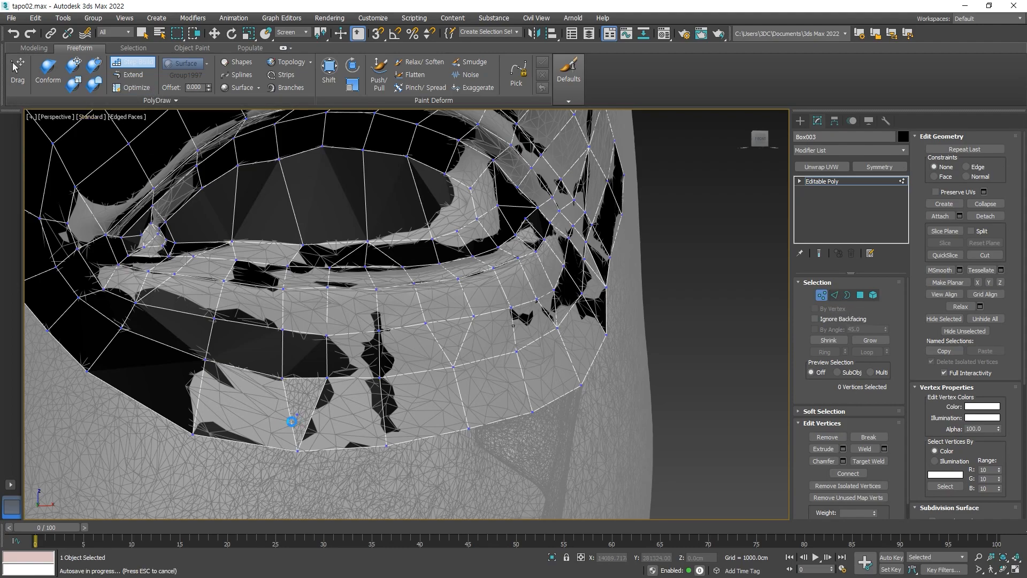
pyautogui.click(137, 77)
pyautogui.moveTo(288, 403); pyautogui.dragTo(327, 417)
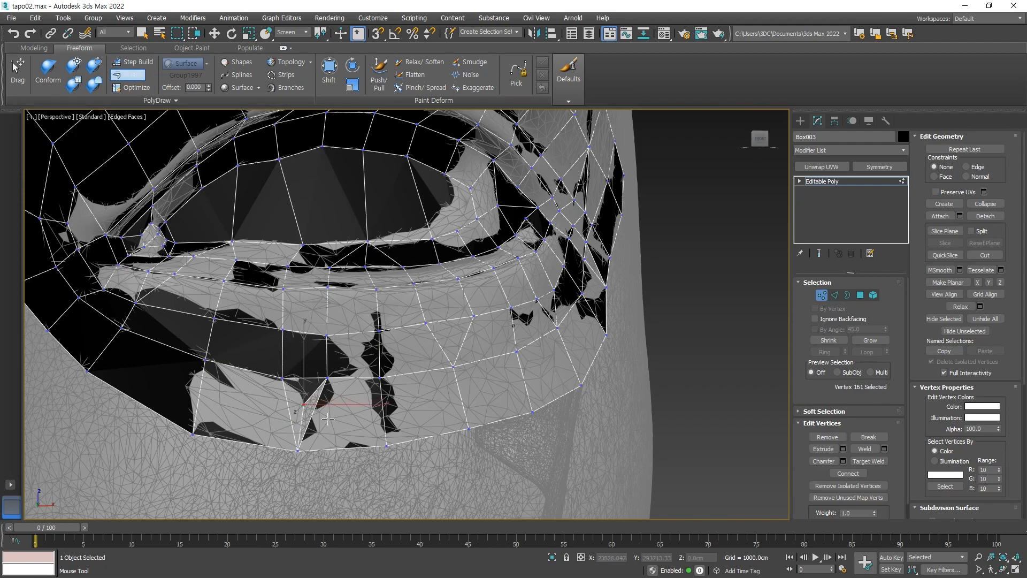
# Target-weld the extended vertex to the neighbouring loop vertex to close the triangular gap below the lower lid
pyautogui.press('w')
pyautogui.rightClick(298, 401)
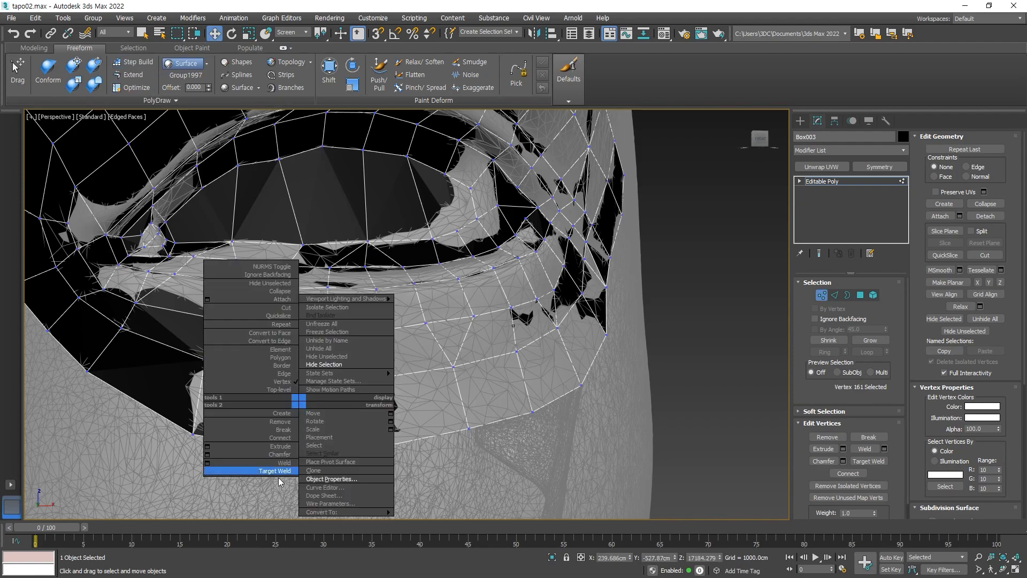
pyautogui.click(275, 470)
pyautogui.moveTo(299, 402); pyautogui.dragTo(324, 381)
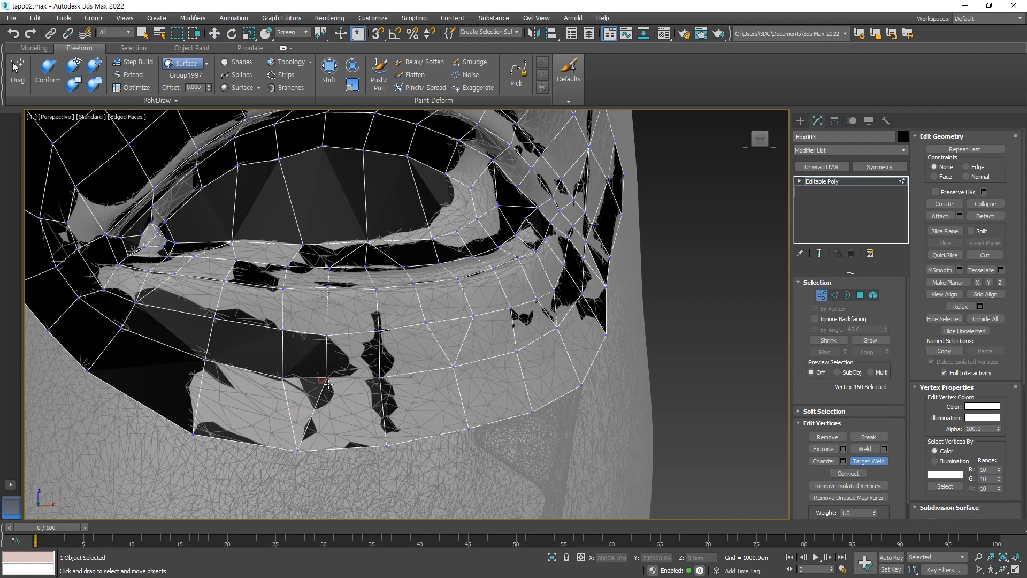
pyautogui.hotkey('ctrl', 'z')
pyautogui.click(325, 380)
pyautogui.keyDown('alt'); pyautogui.moveTo(327, 382); pyautogui.dragTo(374, 438, button='middle'); pyautogui.keyUp('alt')
pyautogui.keyDown('alt'); pyautogui.moveTo(278, 397); pyautogui.dragTo(257, 406, button='middle'); pyautogui.keyUp('alt')
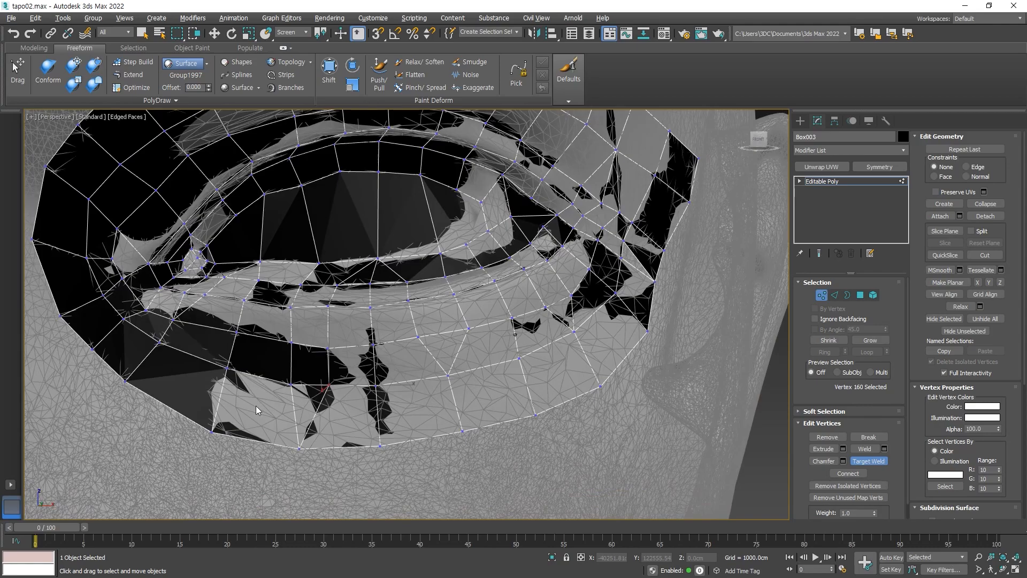
# Extend the mesh border into the narrow gap at the outer eye corner
pyautogui.moveTo(155, 361); pyautogui.dragTo(178, 386, button='middle')
pyautogui.moveTo(399, 396); pyautogui.dragTo(152, 396, button='middle')
pyautogui.keyDown('alt'); pyautogui.moveTo(512, 374); pyautogui.dragTo(482, 373, button='middle'); pyautogui.keyUp('alt')
pyautogui.scroll(-5, 495, 277)
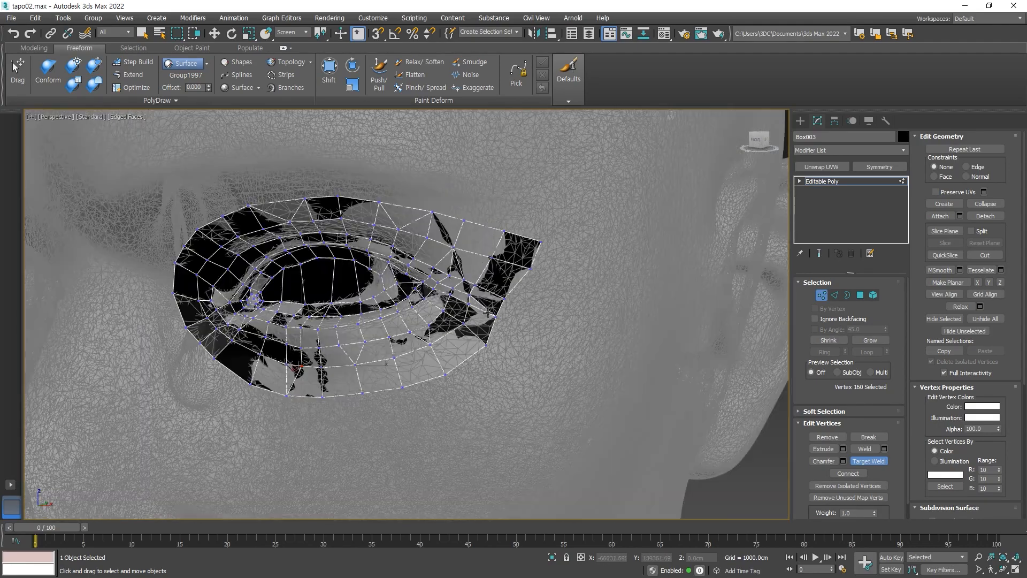
pyautogui.scroll(5, 495, 277)
pyautogui.click(137, 77)
pyautogui.scroll(3, 483, 319)
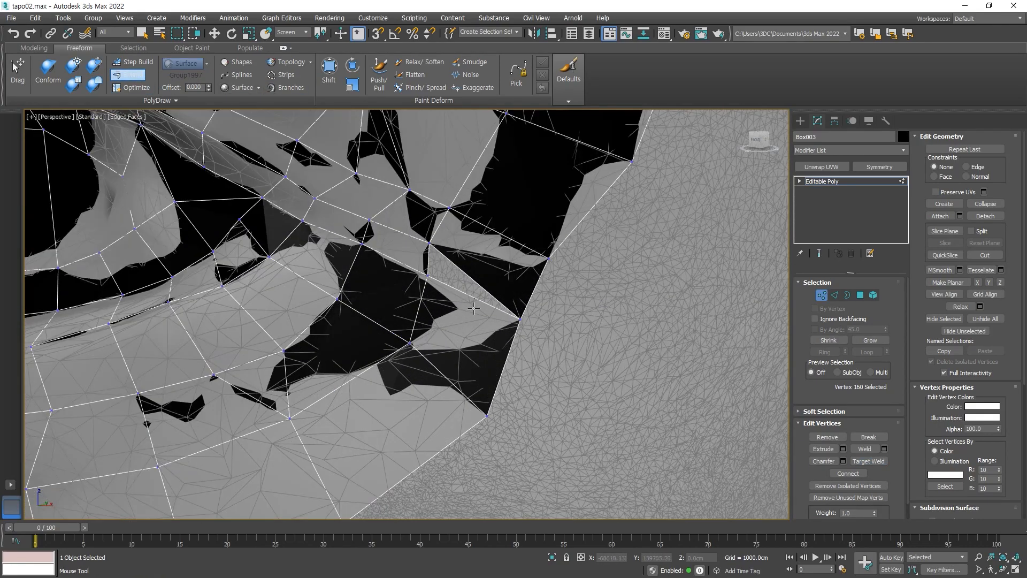
pyautogui.moveTo(433, 281); pyautogui.dragTo(442, 265)
# Target-weld the extended vertex at the outer-corner gap to the adjacent vertex
pyautogui.rightClick(451, 273)
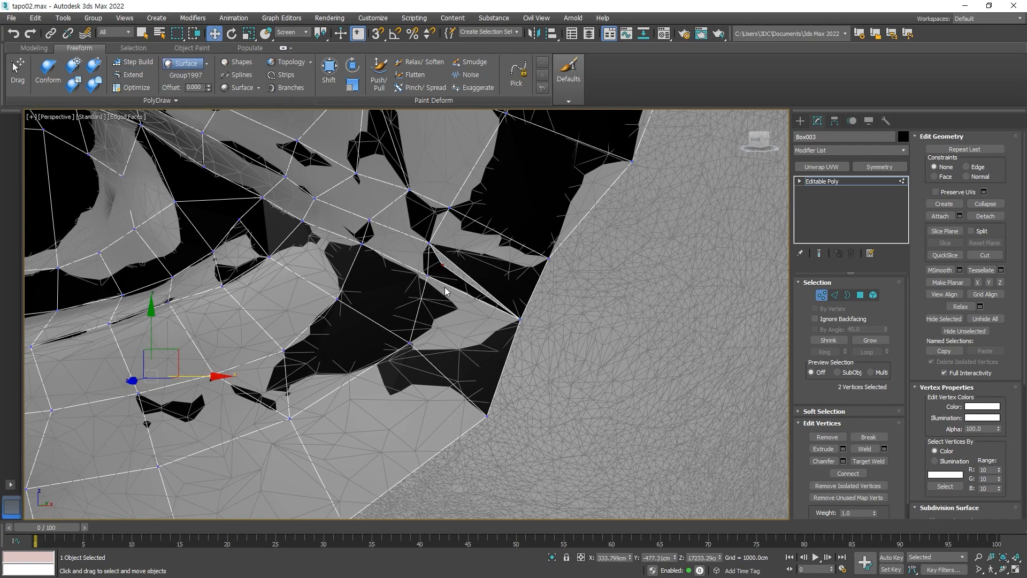
pyautogui.rightClick(442, 266)
pyautogui.click(420, 334)
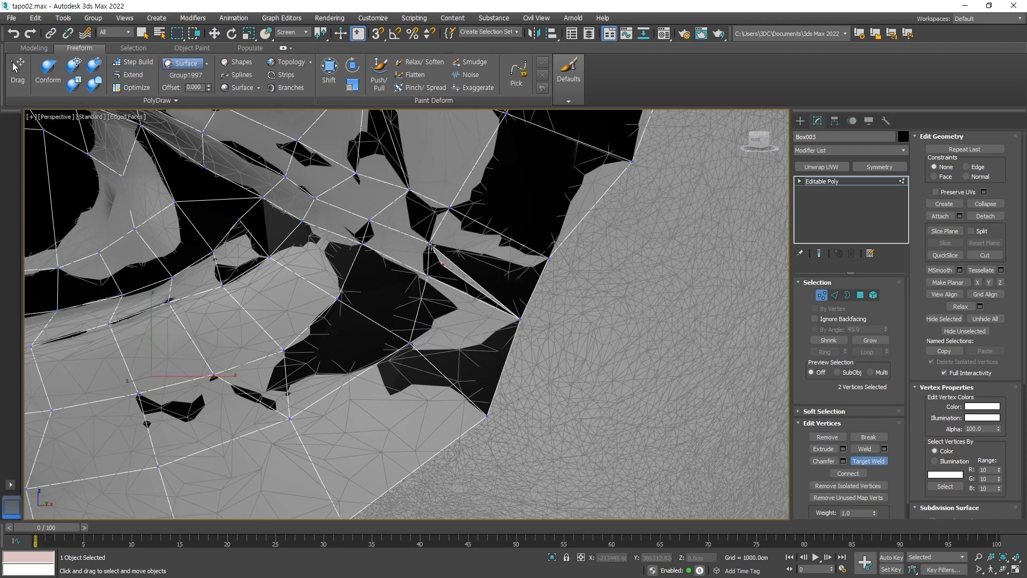
pyautogui.scroll(-6, 418, 294)
pyautogui.scroll(3, 438, 284)
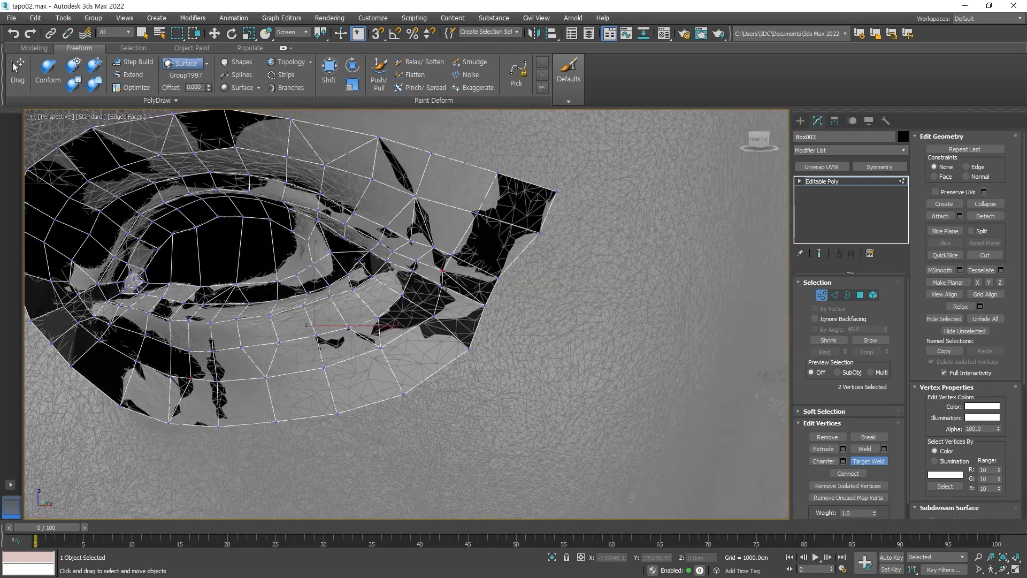
pyautogui.scroll(4, 447, 287)
# Collapse the two neighbouring vertices at the outer-corner gap into one
pyautogui.press('w')
pyautogui.click(443, 284)
pyautogui.keyDown('ctrl'); pyautogui.click(445, 251); pyautogui.keyUp('ctrl')
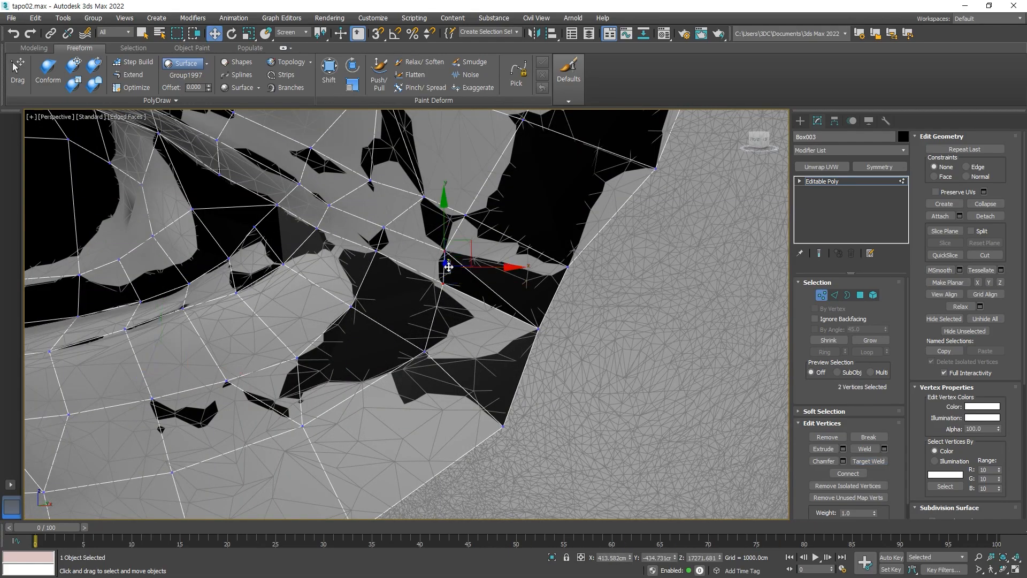
pyautogui.hotkey('ctrl', 'alt', 'c')
# Nudge two vertices beside the outer eye corner to even out the surrounding quads
pyautogui.scroll(-3, 450, 299)
pyautogui.moveTo(451, 299)
pyautogui.keyDown('alt'); pyautogui.mouseDown(button='middle')
pyautogui.moveTo(463, 310)
pyautogui.moveTo(519, 309)
pyautogui.moveTo(463, 308)
pyautogui.moveTo(421, 288)
pyautogui.moveTo(446, 281)
pyautogui.mouseUp(button='middle'); pyautogui.keyUp('alt')
pyautogui.scroll(3, 409, 245)
pyautogui.click(409, 257)
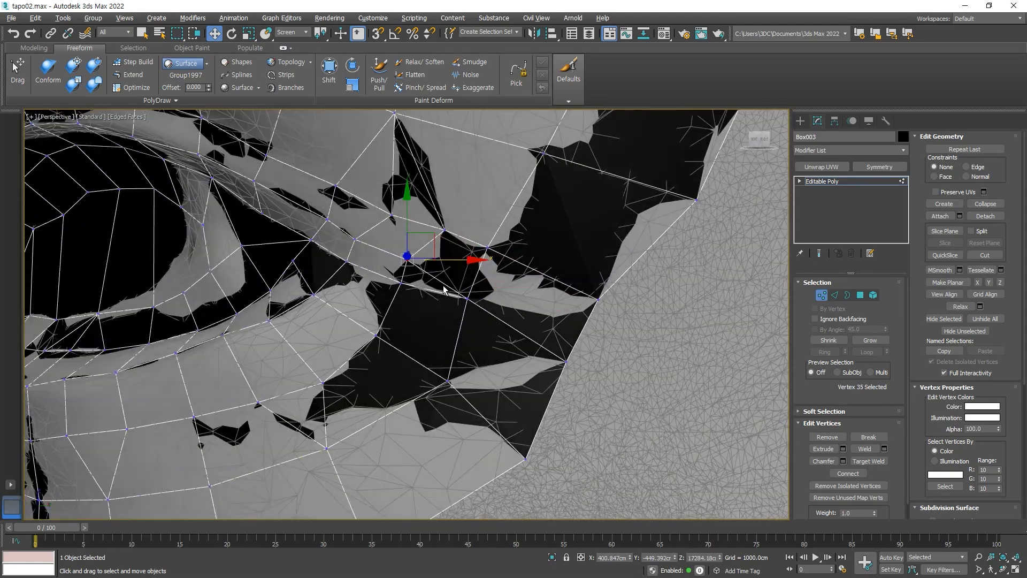
pyautogui.moveTo(432, 232); pyautogui.dragTo(437, 236)
pyautogui.keyDown('alt'); pyautogui.moveTo(399, 312); pyautogui.dragTo(474, 297, button='middle'); pyautogui.keyUp('alt')
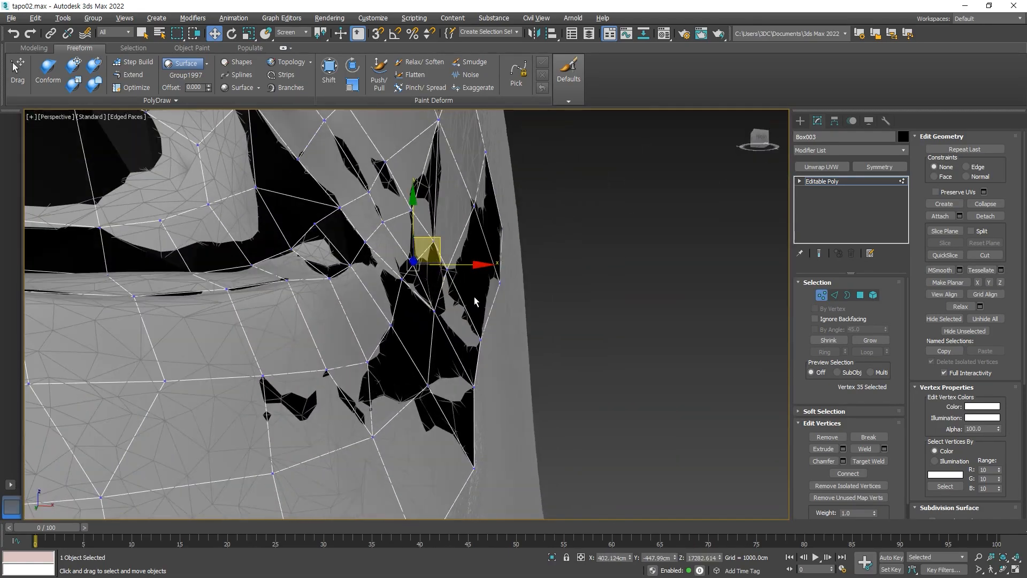
pyautogui.click(383, 220)
pyautogui.keyDown('alt'); pyautogui.moveTo(384, 220); pyautogui.dragTo(408, 215, button='middle'); pyautogui.keyUp('alt')
pyautogui.moveTo(405, 209); pyautogui.dragTo(415, 207)
pyautogui.scroll(-4, 418, 214)
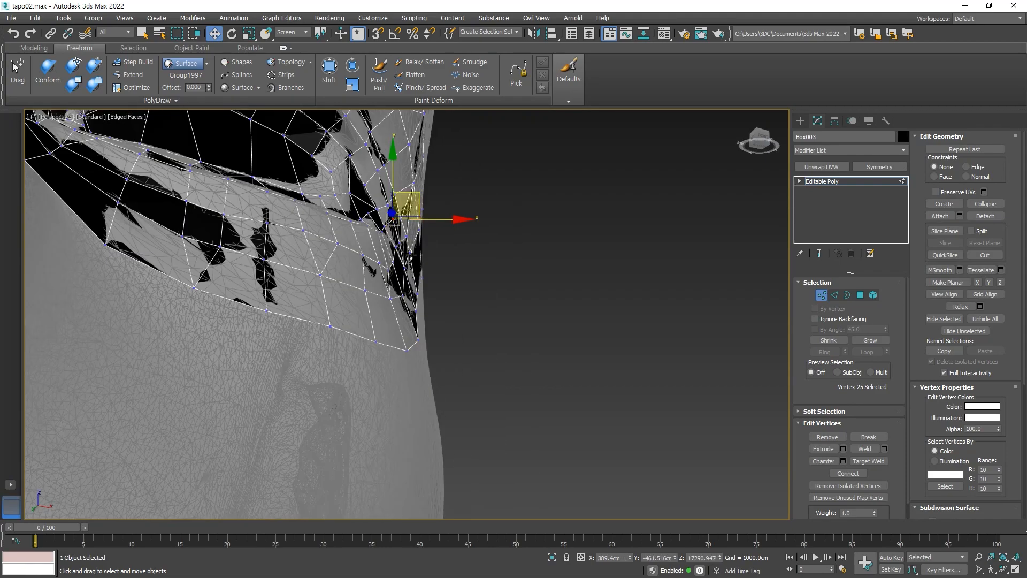
# Adjust the position of the loop vertex just below the outer eye corner
pyautogui.keyDown('alt'); pyautogui.moveTo(455, 329); pyautogui.dragTo(377, 345, button='middle'); pyautogui.keyUp('alt')
pyautogui.keyDown('alt'); pyautogui.moveTo(435, 307); pyautogui.dragTo(411, 290, button='middle'); pyautogui.keyUp('alt')
pyautogui.click(436, 283)
pyautogui.moveTo(461, 262); pyautogui.dragTo(455, 260)
pyautogui.keyDown('alt'); pyautogui.moveTo(445, 270); pyautogui.dragTo(366, 343, button='middle'); pyautogui.keyUp('alt')
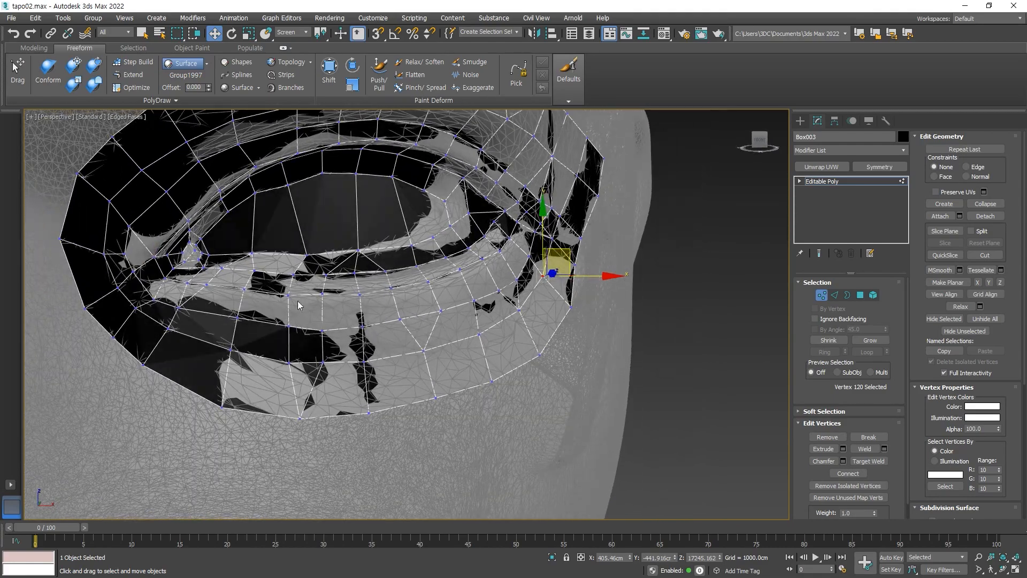
# Connect the welded loop vertex below the lower lid to the border vertex diagonally beneath it on the outer side
pyautogui.keyDown('alt'); pyautogui.moveTo(326, 301); pyautogui.dragTo(309, 360, button='middle'); pyautogui.keyUp('alt')
pyautogui.scroll(-3, 294, 359)
pyautogui.keyDown('alt'); pyautogui.moveTo(292, 358); pyautogui.dragTo(322, 318, button='middle'); pyautogui.keyUp('alt')
pyautogui.moveTo(322, 318); pyautogui.dragTo(413, 360, button='middle')
pyautogui.scroll(-3, 375, 392)
pyautogui.scroll(3, 413, 360)
pyautogui.scroll(2, 366, 348)
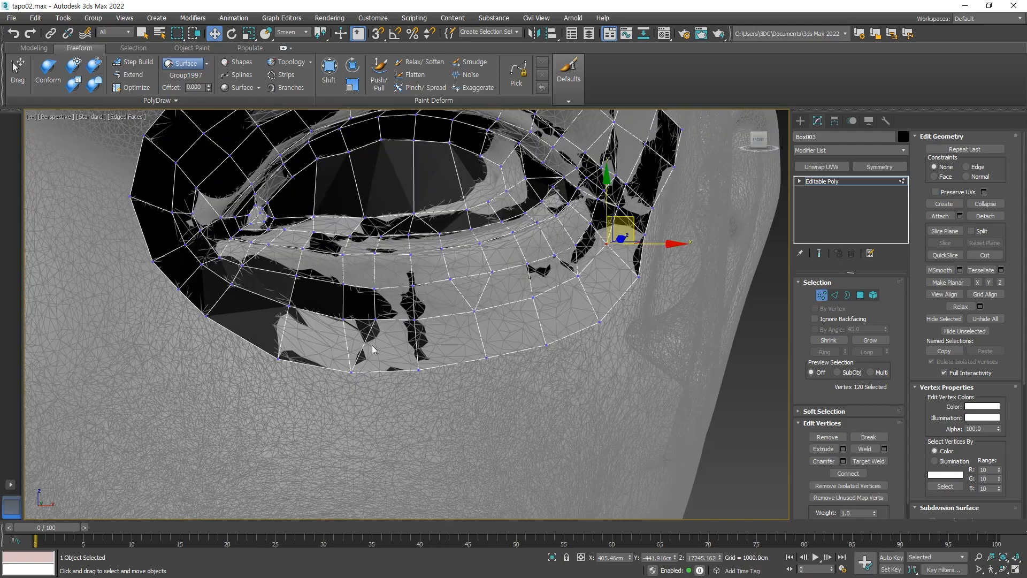
pyautogui.click(416, 369)
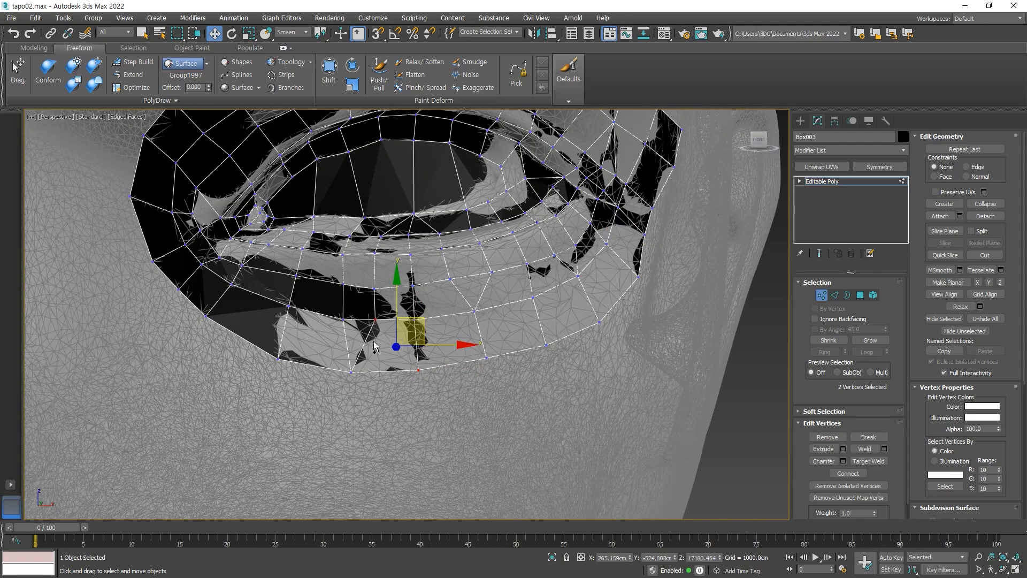
pyautogui.scroll(-2, 395, 354)
pyautogui.moveTo(389, 366)
pyautogui.keyDown('alt'); pyautogui.mouseDown(button='middle')
pyautogui.moveTo(401, 356)
pyautogui.moveTo(387, 353)
pyautogui.mouseUp(button='middle'); pyautogui.keyUp('alt')
# Shift the bottom border vertices below the lower lid toward the inner eye corner to even their spacing
pyautogui.click(369, 369)
pyautogui.scroll(1, 387, 352)
pyautogui.moveTo(388, 347); pyautogui.dragTo(328, 346)
pyautogui.click(315, 366)
pyautogui.keyDown('alt'); pyautogui.moveTo(330, 363); pyautogui.dragTo(200, 384, button='middle'); pyautogui.keyUp('alt')
pyautogui.scroll(-4, 303, 381)
# Adjust the loop vertices just below the inner eye corner to smooth the polygon flow
pyautogui.keyDown('alt'); pyautogui.moveTo(121, 397); pyautogui.dragTo(319, 297, button='middle'); pyautogui.keyUp('alt')
pyautogui.scroll(10, 319, 297)
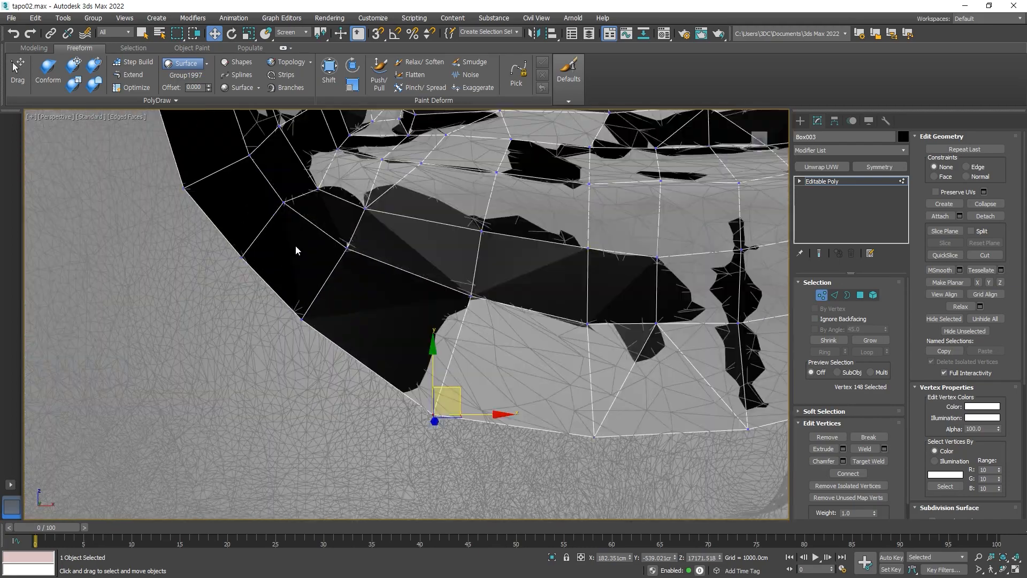
pyautogui.click(285, 247)
pyautogui.moveTo(294, 255)
pyautogui.keyDown('alt'); pyautogui.mouseDown(button='middle')
pyautogui.moveTo(299, 241)
pyautogui.moveTo(260, 248)
pyautogui.moveTo(298, 244)
pyautogui.mouseUp(button='middle'); pyautogui.keyUp('alt')
pyautogui.click(319, 230)
pyautogui.click(264, 233)
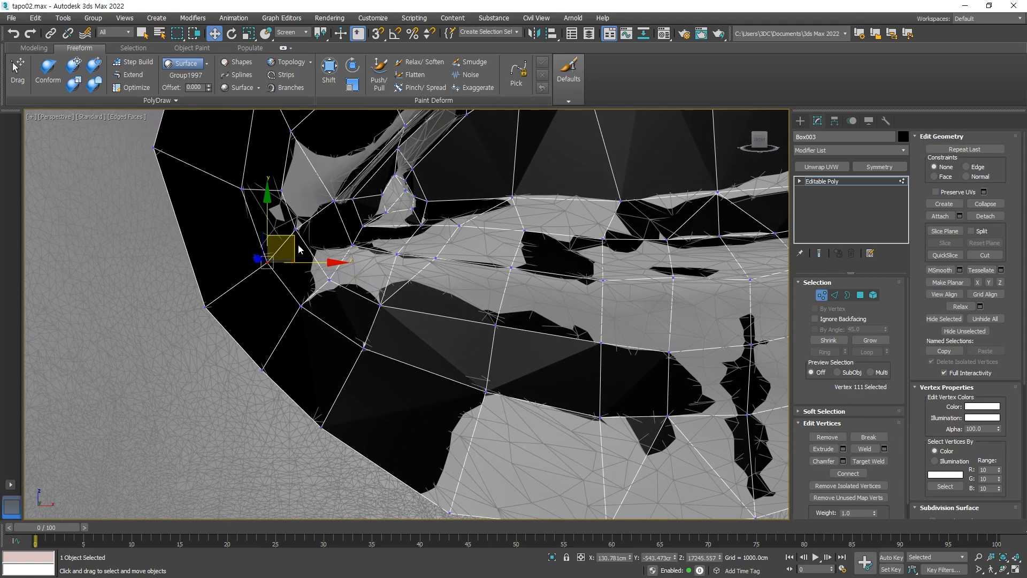
# Move the outermost border vertices beside the inner eye corner outward to round the loop
pyautogui.click(206, 305)
pyautogui.moveTo(220, 289); pyautogui.dragTo(206, 279)
pyautogui.scroll(-3, 232, 263)
pyautogui.keyDown('alt'); pyautogui.moveTo(232, 263); pyautogui.dragTo(270, 273, button='middle'); pyautogui.keyUp('alt')
pyautogui.click(222, 290)
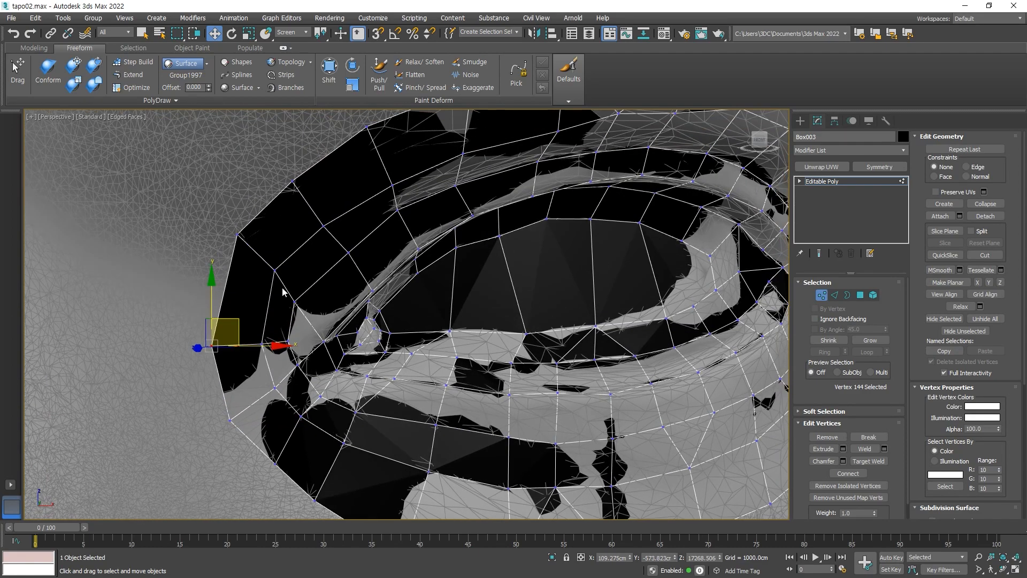
# Nudge the loop vertices above the inner eye corner to even out the quads between the lid and the border
pyautogui.click(272, 270)
pyautogui.moveTo(299, 249); pyautogui.dragTo(298, 257)
pyautogui.keyDown('alt'); pyautogui.moveTo(347, 178); pyautogui.dragTo(369, 237, button='middle'); pyautogui.keyUp('alt')
pyautogui.click(355, 241)
pyautogui.moveTo(388, 211); pyautogui.dragTo(384, 207)
pyautogui.keyDown('alt'); pyautogui.moveTo(440, 201); pyautogui.dragTo(442, 247, button='middle'); pyautogui.keyUp('alt')
# Shift the loop vertices above the inner part of the upper lid slightly upward to even their spacing
pyautogui.click(428, 244)
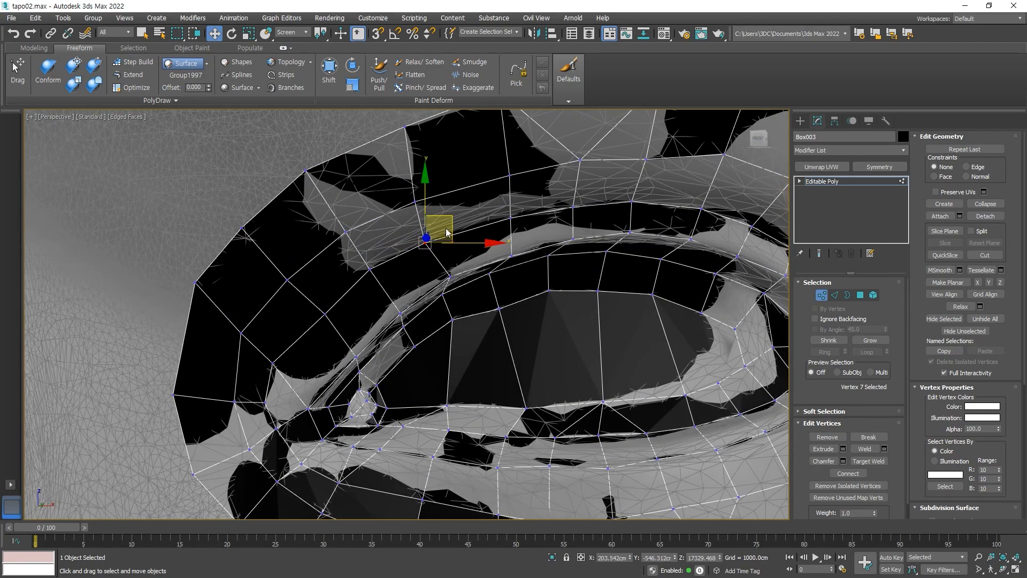
pyautogui.click(414, 200)
pyautogui.moveTo(442, 178); pyautogui.dragTo(447, 174)
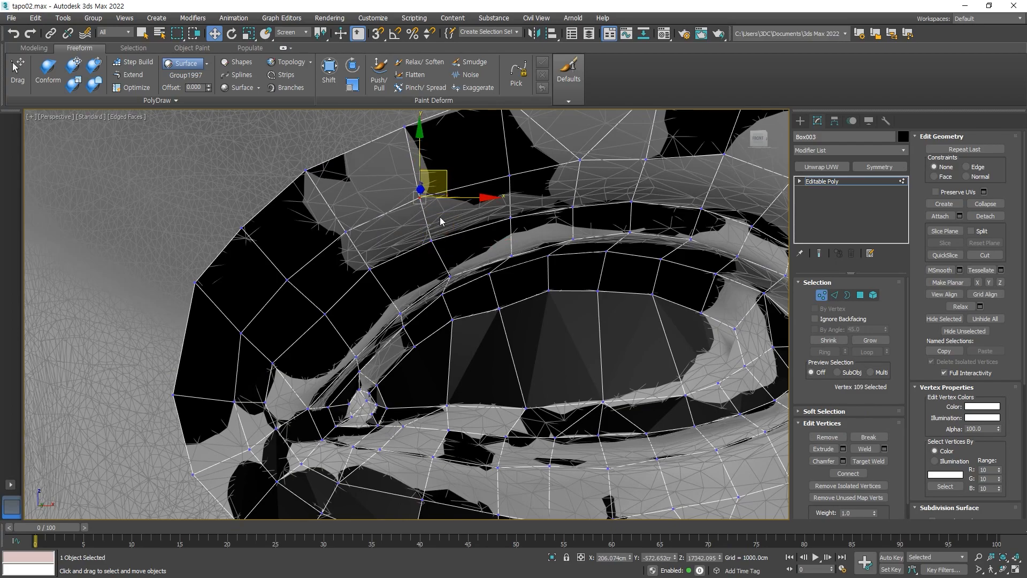
pyautogui.click(431, 241)
pyautogui.moveTo(459, 216); pyautogui.dragTo(463, 212)
# Adjust the border vertex above the inner upper lid and the neighbouring second-loop vertex to smooth the arc
pyautogui.moveTo(459, 208); pyautogui.dragTo(449, 235, button='middle')
pyautogui.click(395, 166)
pyautogui.moveTo(491, 172); pyautogui.dragTo(467, 259, button='middle')
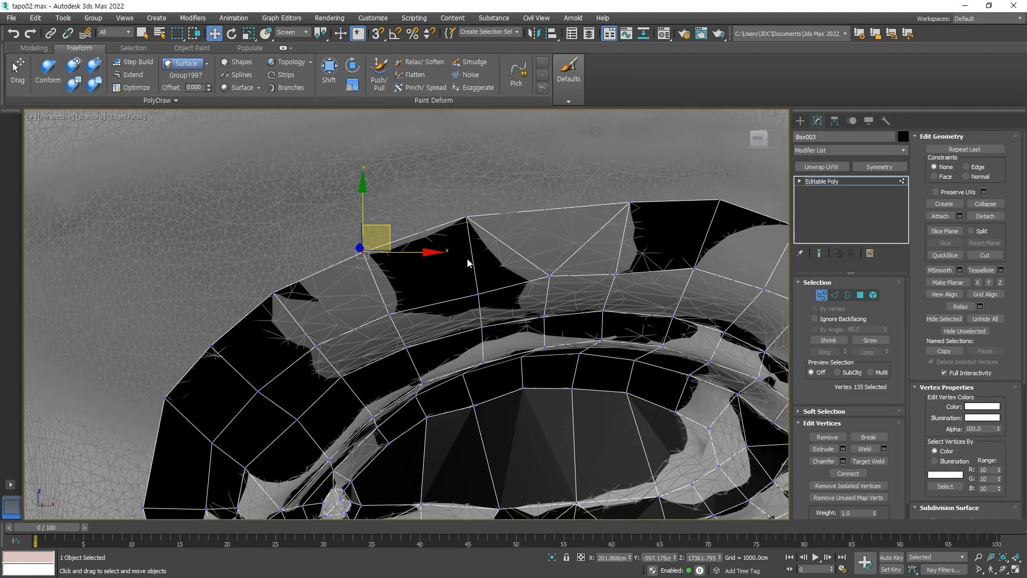
pyautogui.click(481, 293)
pyautogui.moveTo(502, 272); pyautogui.dragTo(506, 271)
# Adjust the loop vertex just under the middle of the lower lid
pyautogui.scroll(-3, 522, 294)
pyautogui.keyDown('alt'); pyautogui.moveTo(523, 293); pyautogui.dragTo(516, 298, button='middle'); pyautogui.keyUp('alt')
pyautogui.scroll(-2, 573, 369)
pyautogui.keyDown('alt'); pyautogui.moveTo(574, 369); pyautogui.dragTo(491, 391, button='middle'); pyautogui.keyUp('alt')
pyautogui.scroll(3, 448, 362)
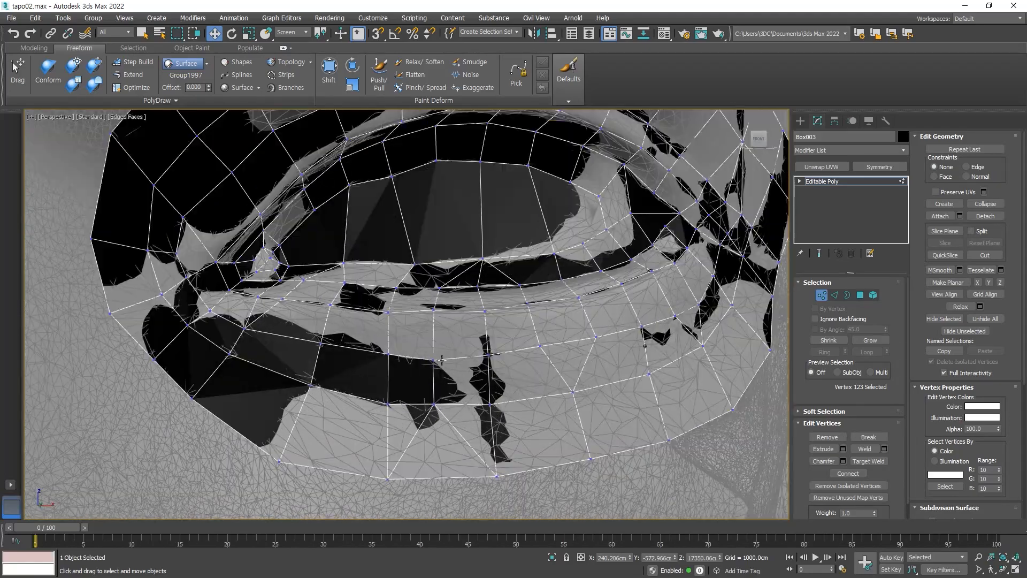
pyautogui.moveTo(463, 331); pyautogui.dragTo(459, 343)
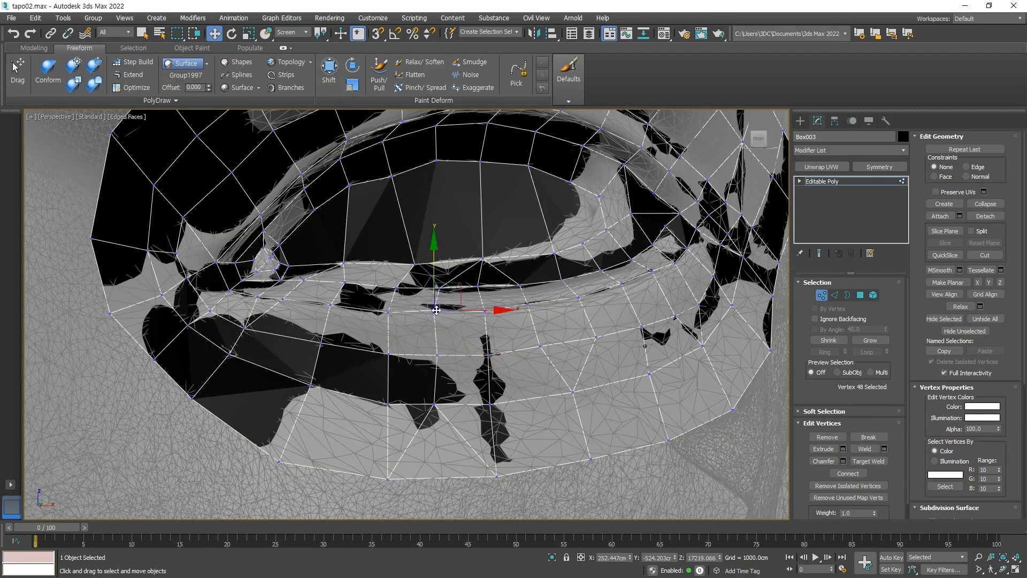
pyautogui.keyDown('alt'); pyautogui.moveTo(393, 346); pyautogui.dragTo(367, 361, button='middle'); pyautogui.keyUp('alt')
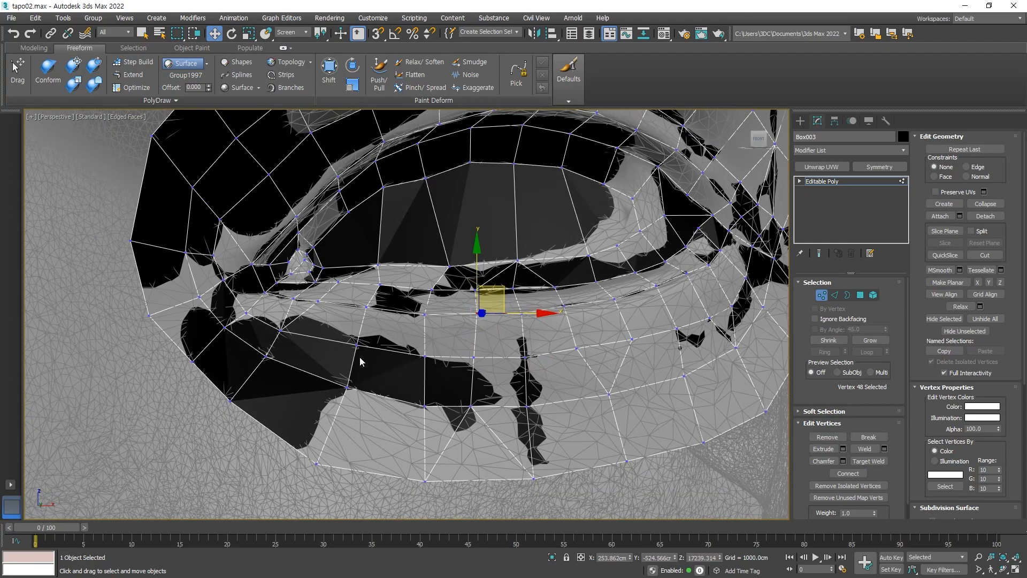
pyautogui.click(282, 330)
pyautogui.moveTo(294, 299); pyautogui.dragTo(295, 297)
pyautogui.hotkey('ctrl', 'z')
# Reposition the loop vertex below the inner eye corner and the two adjacent border vertices to round the outline
pyautogui.click(224, 327)
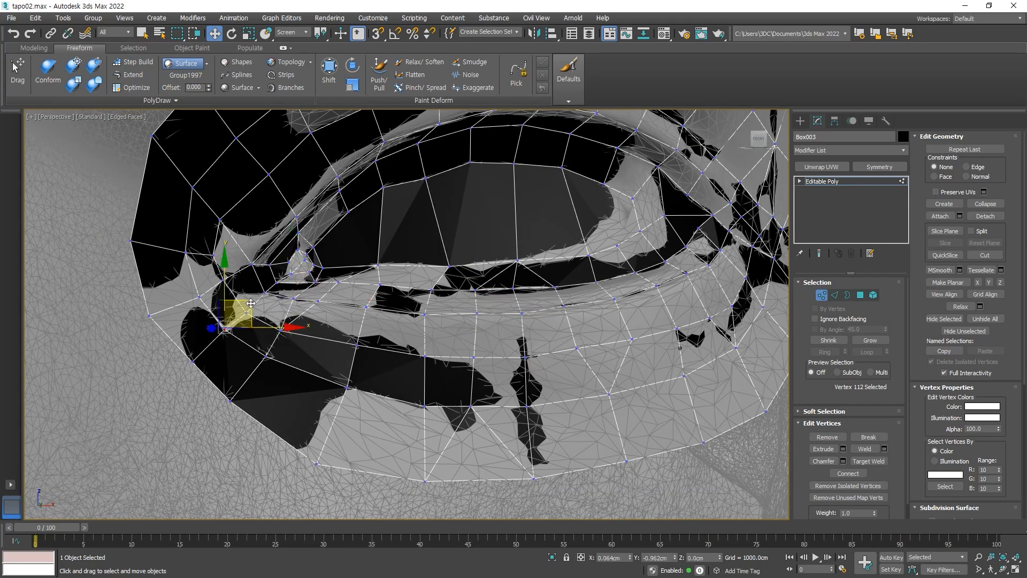
pyautogui.click(194, 360)
pyautogui.moveTo(217, 341); pyautogui.dragTo(215, 339)
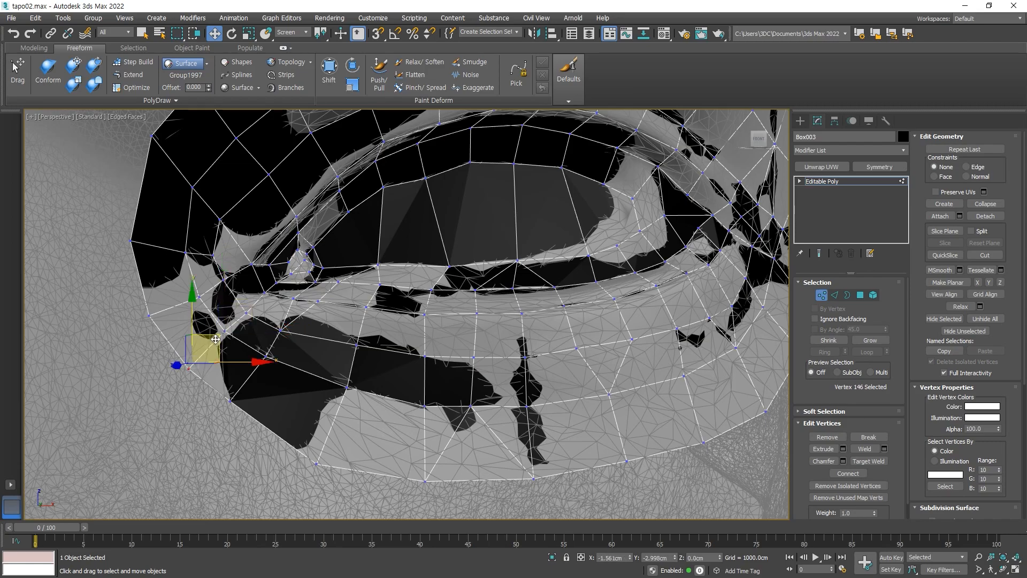
pyautogui.scroll(-2, 271, 385)
pyautogui.click(234, 380)
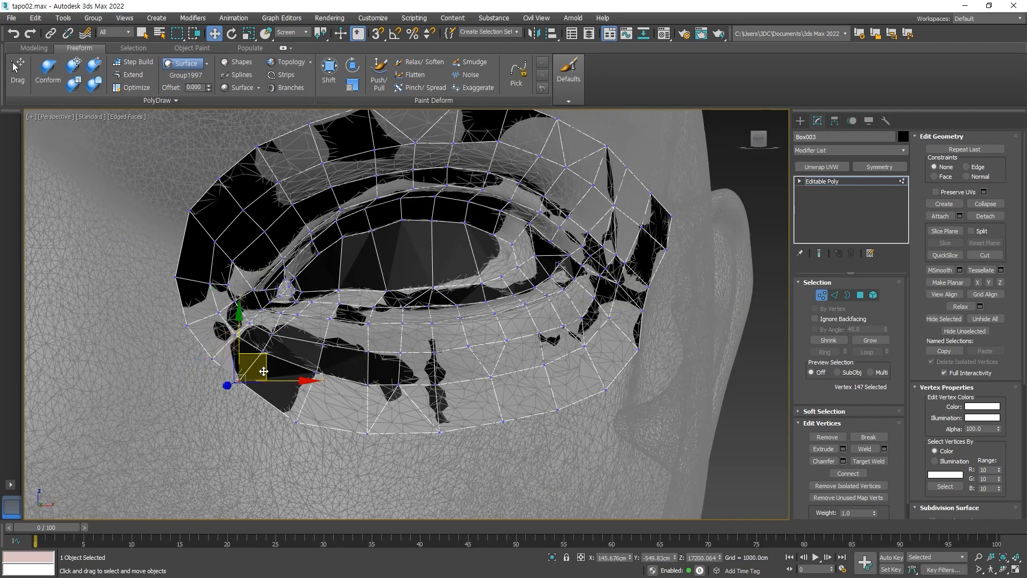
# Move the two border vertices beyond the outer eye corner outward to straighten the patch edge
pyautogui.scroll(5, 454, 366)
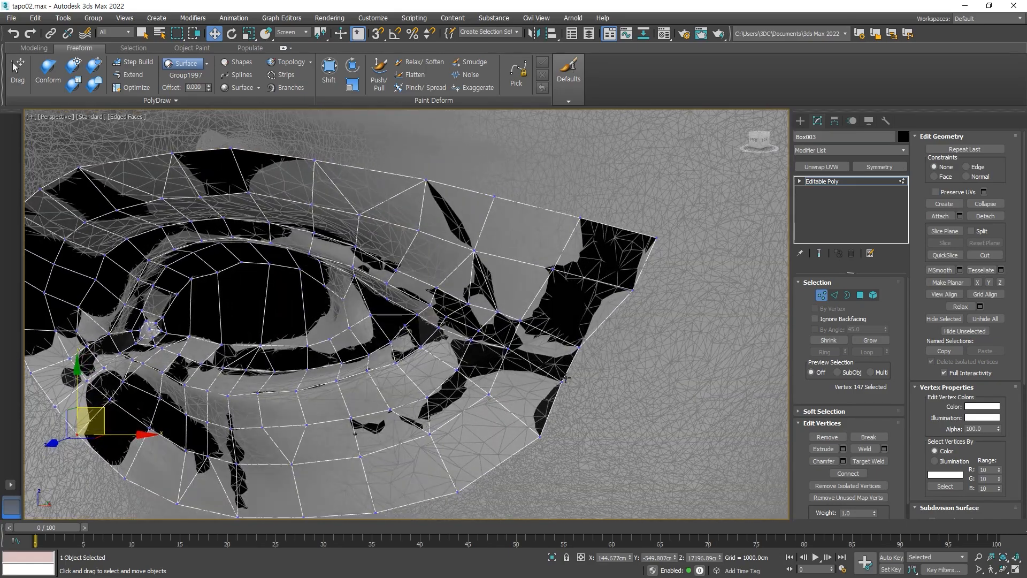
pyautogui.click(563, 381)
pyautogui.keyDown('alt'); pyautogui.moveTo(564, 379); pyautogui.dragTo(585, 362, button='middle'); pyautogui.keyUp('alt')
pyautogui.moveTo(584, 362); pyautogui.dragTo(598, 362)
pyautogui.click(579, 348)
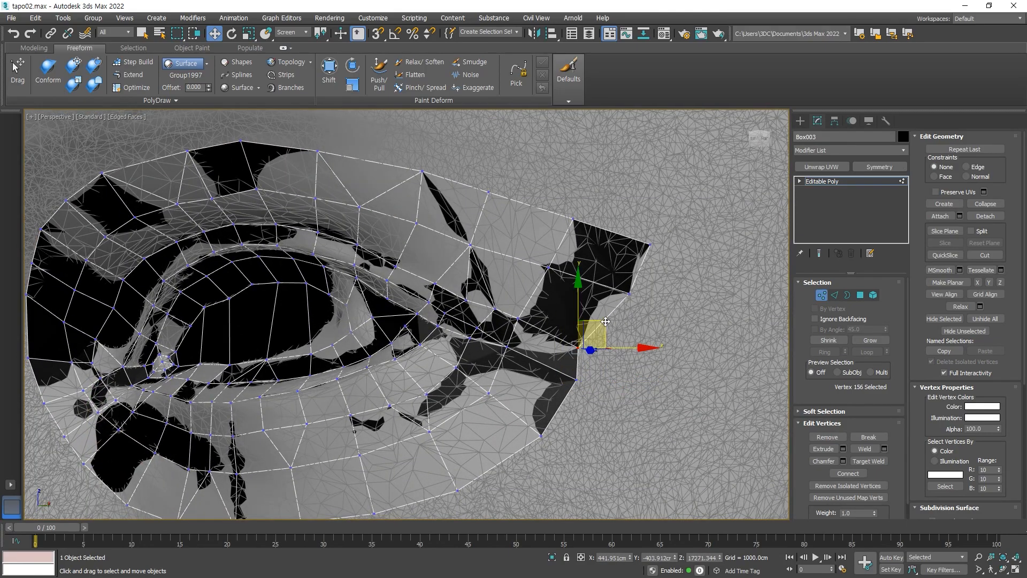
pyautogui.moveTo(605, 322); pyautogui.dragTo(615, 322)
pyautogui.scroll(-3, 551, 337)
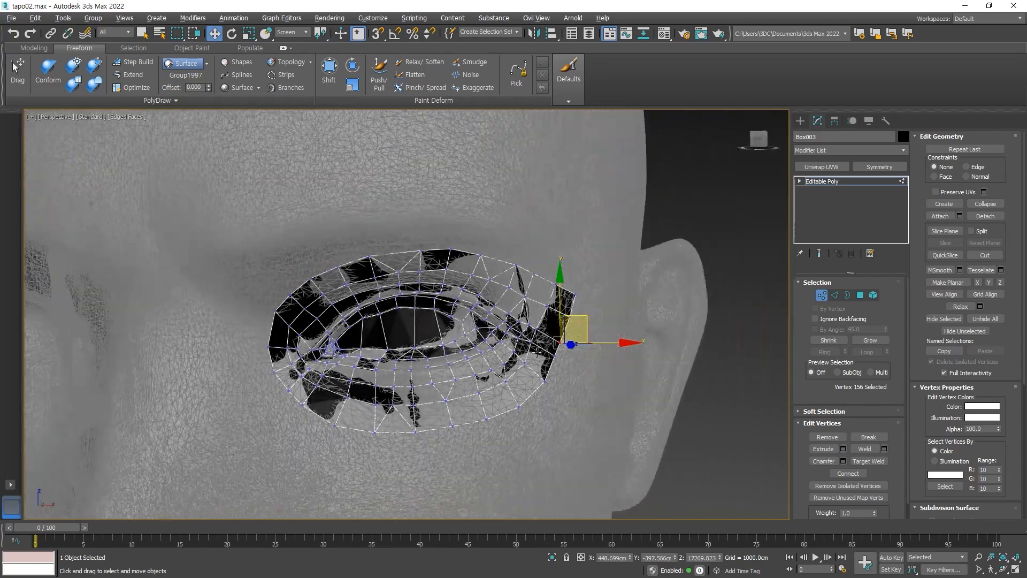
pyautogui.scroll(3, 487, 342)
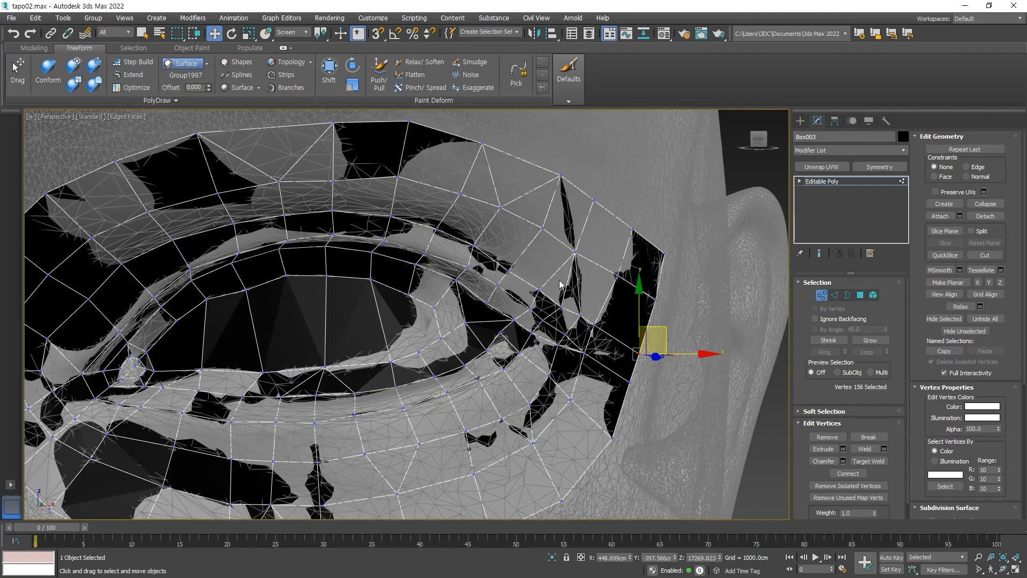
# Adjust the border and inner loop vertices above the outer eye corner to even the quads there
pyautogui.click(481, 142)
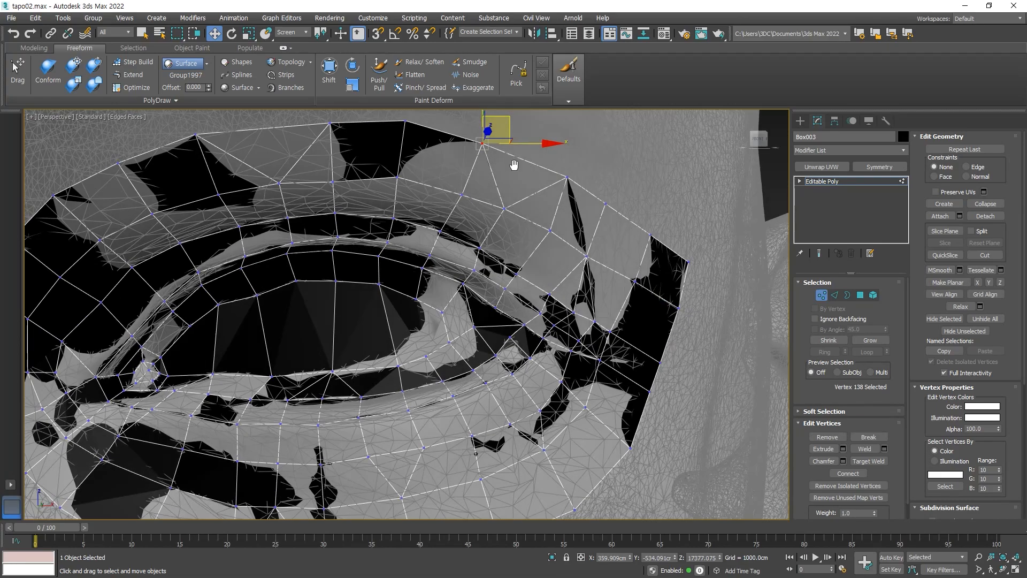
pyautogui.moveTo(513, 156); pyautogui.dragTo(508, 191, button='middle')
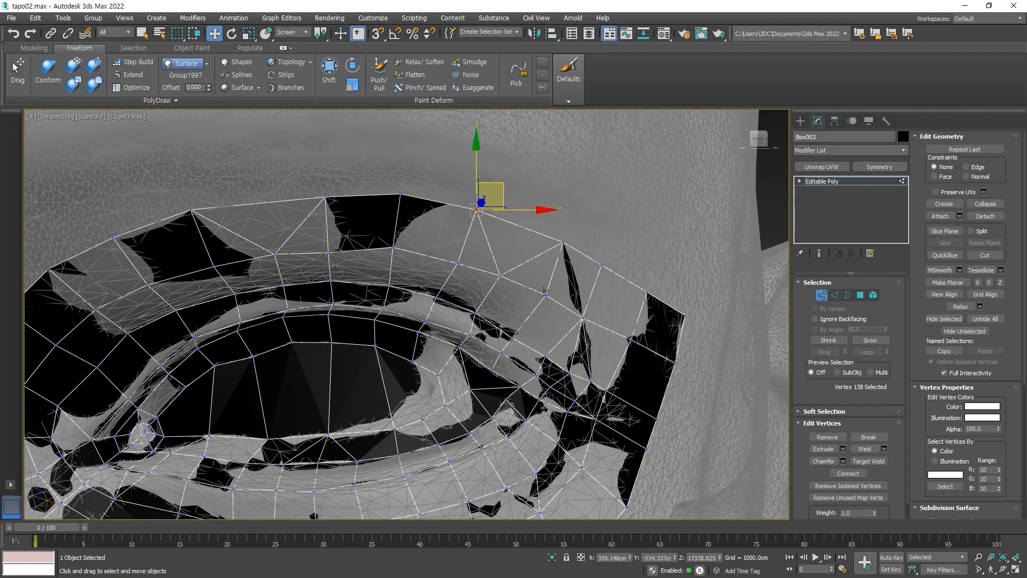
pyautogui.click(583, 319)
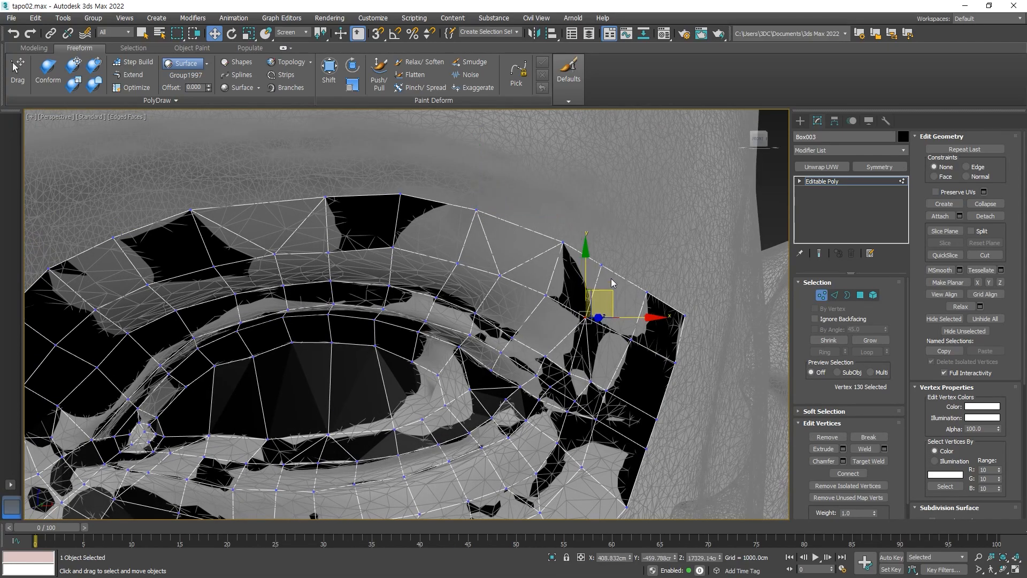
pyautogui.click(602, 262)
pyautogui.moveTo(622, 239); pyautogui.dragTo(627, 237)
pyautogui.scroll(-5, 594, 274)
pyautogui.scroll(3, 353, 323)
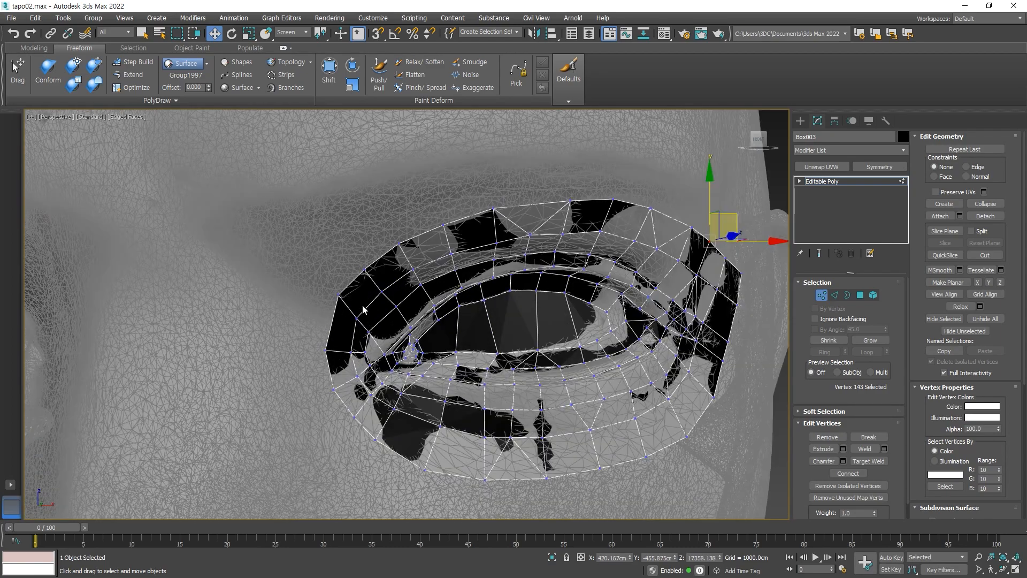
# Reposition the border vertex diagonally above the inner eye corner to refine the loop's outline
pyautogui.click(334, 295)
pyautogui.moveTo(361, 271); pyautogui.dragTo(360, 274)
pyautogui.scroll(-4, 360, 276)
pyautogui.keyDown('alt'); pyautogui.moveTo(360, 276); pyautogui.dragTo(431, 358, button='middle'); pyautogui.keyUp('alt')
# Brush over the eye patch with the Conform brush to snap its vertices onto the dense head surface
pyautogui.click(53, 72)
pyautogui.scroll(4, 399, 351)
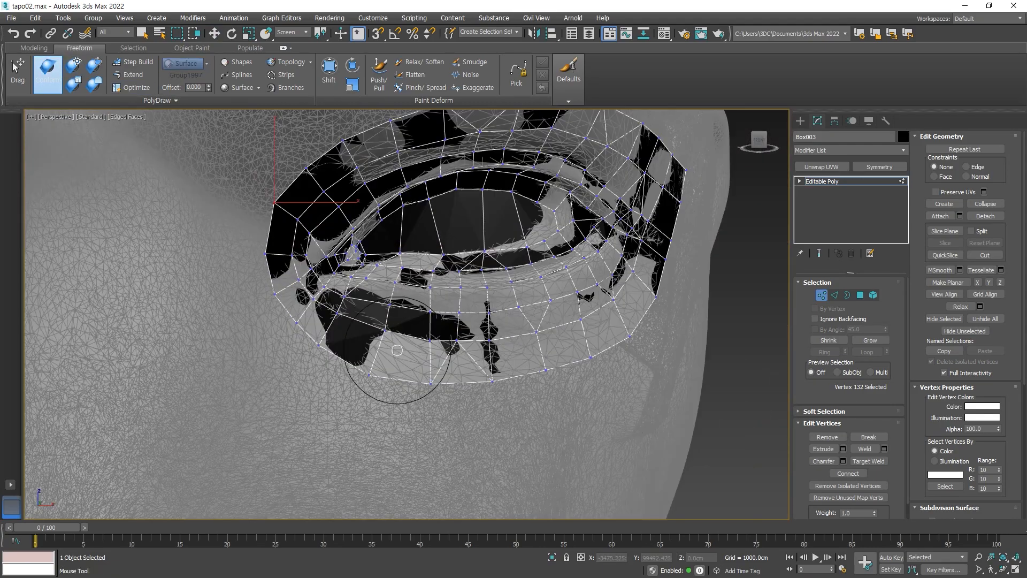
pyautogui.moveTo(308, 182)
pyautogui.mouseDown()
pyautogui.moveTo(255, 229)
pyautogui.moveTo(505, 369)
pyautogui.moveTo(617, 321)
pyautogui.mouseUp()
pyautogui.moveTo(595, 348); pyautogui.dragTo(525, 408, button='middle')
pyautogui.moveTo(318, 431)
pyautogui.mouseDown()
pyautogui.moveTo(524, 369)
pyautogui.moveTo(604, 225)
pyautogui.moveTo(389, 171)
pyautogui.mouseUp()
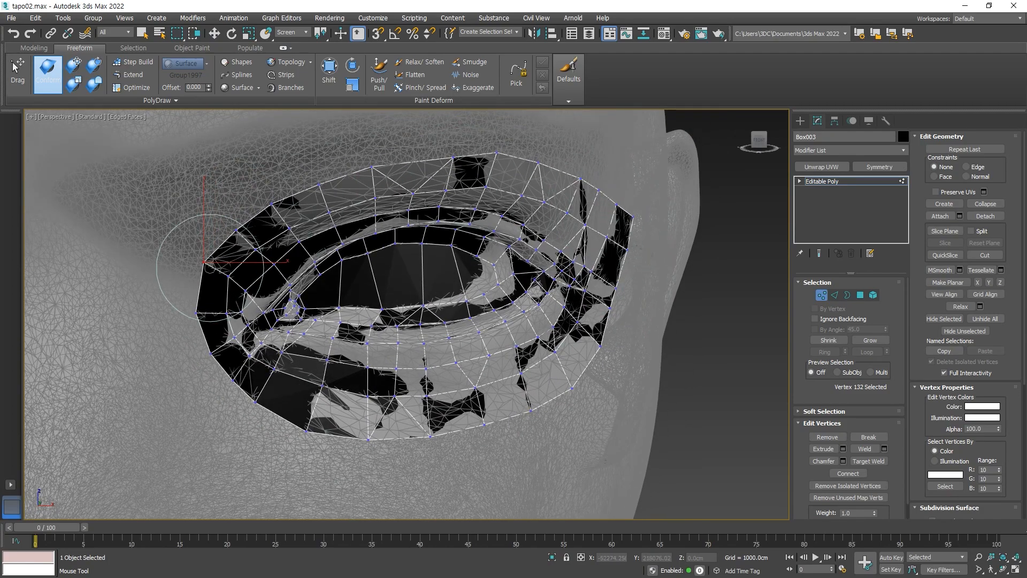
pyautogui.moveTo(511, 343); pyautogui.dragTo(477, 332)
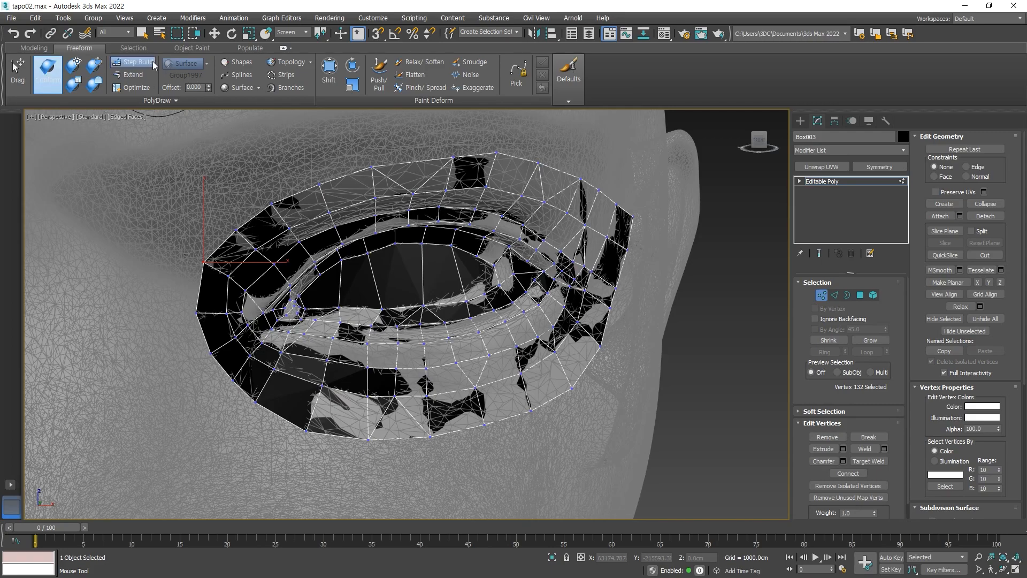
# Leave the Conform brush and hide the dense head mesh, leaving only the eye patch displayed
pyautogui.scroll(-5, 393, 294)
pyautogui.keyDown('alt'); pyautogui.moveTo(394, 297); pyautogui.dragTo(541, 346, button='middle'); pyautogui.keyUp('alt')
pyautogui.rightClick(435, 362)
pyautogui.rightClick(430, 315)
pyautogui.click(468, 271)
# Nudge the vertex inside the outer eye corner slightly downward to smooth the surface between the lids
pyautogui.scroll(10, 518, 275)
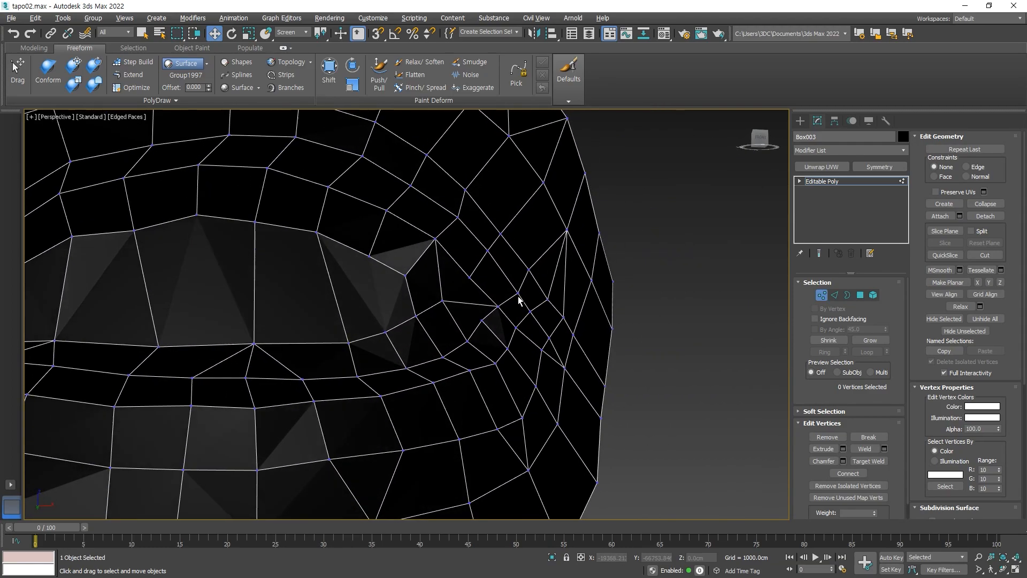
pyautogui.keyDown('alt'); pyautogui.moveTo(491, 264); pyautogui.dragTo(500, 307, button='middle'); pyautogui.keyUp('alt')
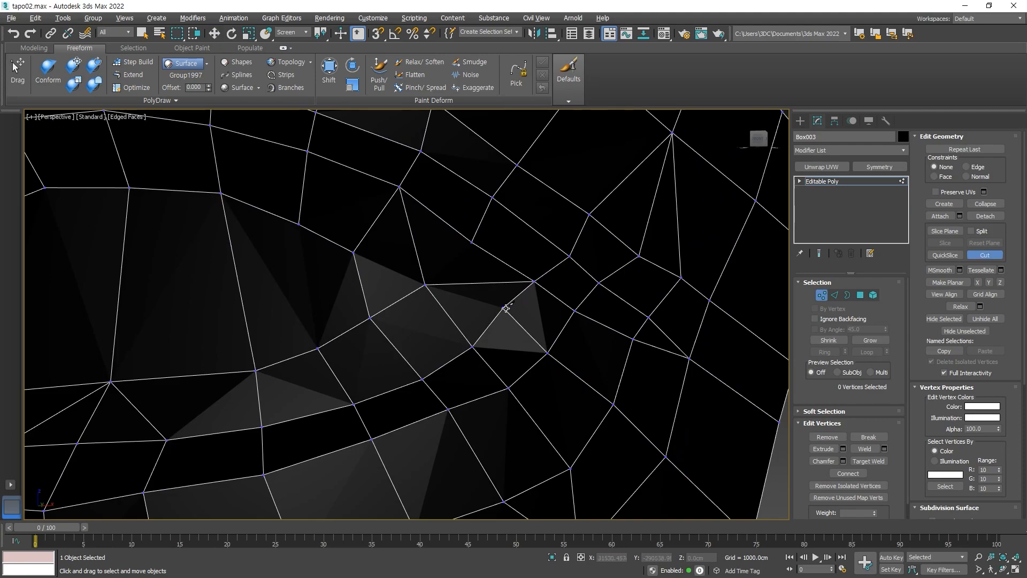
pyautogui.keyDown('alt'); pyautogui.moveTo(484, 311); pyautogui.dragTo(488, 294, button='middle'); pyautogui.keyUp('alt')
pyautogui.press('w')
pyautogui.click(488, 297)
pyautogui.keyDown('alt'); pyautogui.moveTo(483, 337); pyautogui.dragTo(483, 304, button='middle'); pyautogui.keyUp('alt')
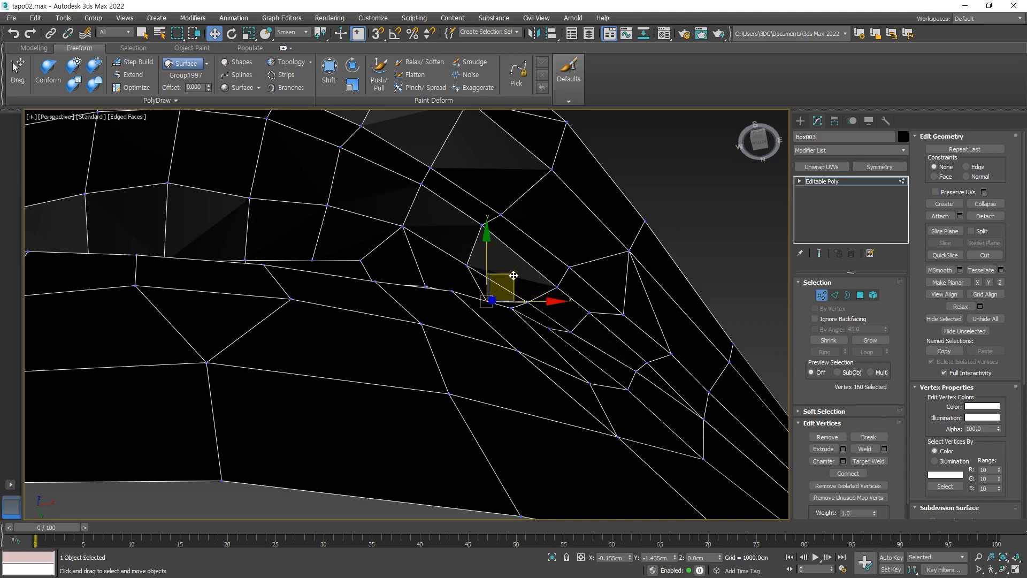
pyautogui.moveTo(513, 275); pyautogui.dragTo(513, 280)
# Examine the vertices where the upper and lower lids meet at the outer eye corner from several angles
pyautogui.keyDown('alt'); pyautogui.moveTo(508, 281); pyautogui.dragTo(500, 307, button='middle'); pyautogui.keyUp('alt')
pyautogui.click(427, 287)
pyautogui.moveTo(425, 290)
pyautogui.keyDown('alt'); pyautogui.mouseDown(button='middle')
pyautogui.moveTo(422, 310)
pyautogui.moveTo(426, 295)
pyautogui.mouseUp(button='middle'); pyautogui.keyUp('alt')
pyautogui.keyDown('alt'); pyautogui.moveTo(456, 264); pyautogui.dragTo(507, 335, button='middle'); pyautogui.keyUp('alt')
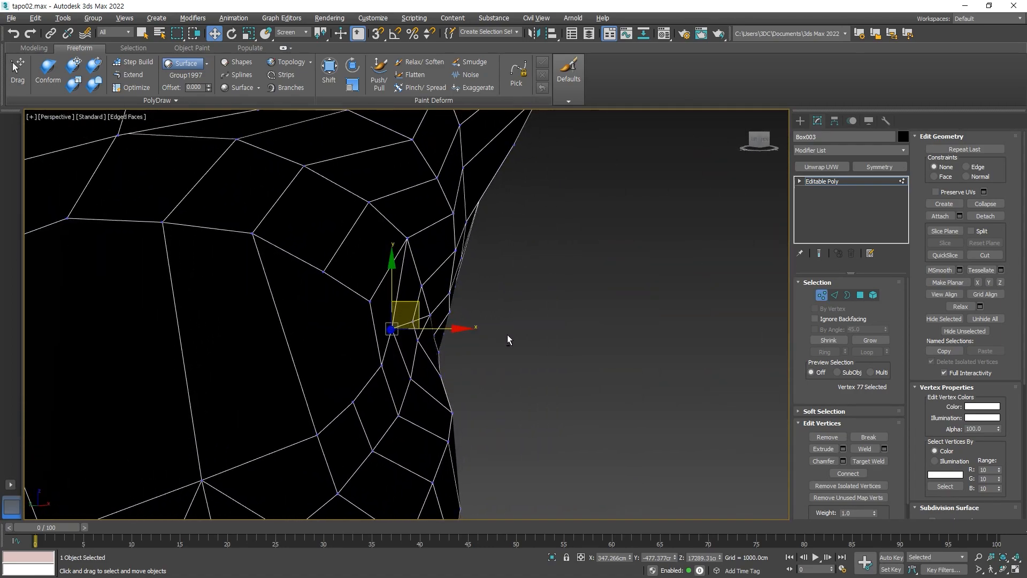
pyautogui.keyDown('alt'); pyautogui.moveTo(437, 337); pyautogui.dragTo(468, 314, button='middle'); pyautogui.keyUp('alt')
pyautogui.click(420, 275)
pyautogui.keyDown('ctrl'); pyautogui.click(379, 324); pyautogui.keyUp('ctrl')
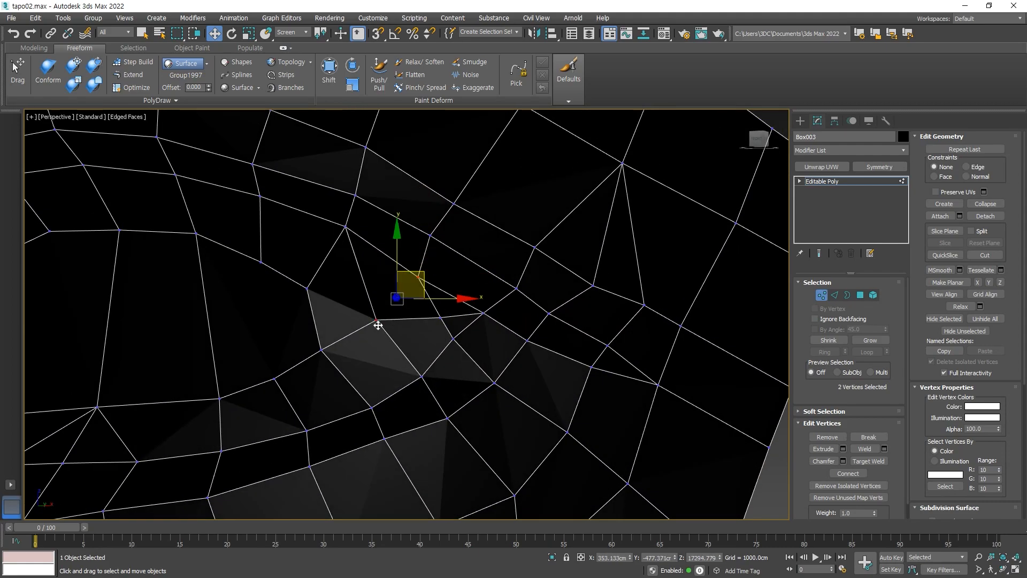
pyautogui.keyDown('alt'); pyautogui.moveTo(410, 296); pyautogui.dragTo(493, 347, button='middle'); pyautogui.keyUp('alt')
pyautogui.scroll(-5, 448, 333)
pyautogui.scroll(5, 479, 360)
# Select the four narrow polygons running diagonally through the outer eye corner and examine their flow within the patch
pyautogui.click(859, 296)
pyautogui.click(436, 317)
pyautogui.keyDown('ctrl'); pyautogui.click(422, 281); pyautogui.keyUp('ctrl')
pyautogui.keyDown('ctrl'); pyautogui.click(427, 294); pyautogui.keyUp('ctrl')
pyautogui.keyDown('alt'); pyautogui.moveTo(439, 326); pyautogui.dragTo(400, 283, button='middle'); pyautogui.keyUp('alt')
pyautogui.keyDown('ctrl'); pyautogui.click(478, 335); pyautogui.keyUp('ctrl')
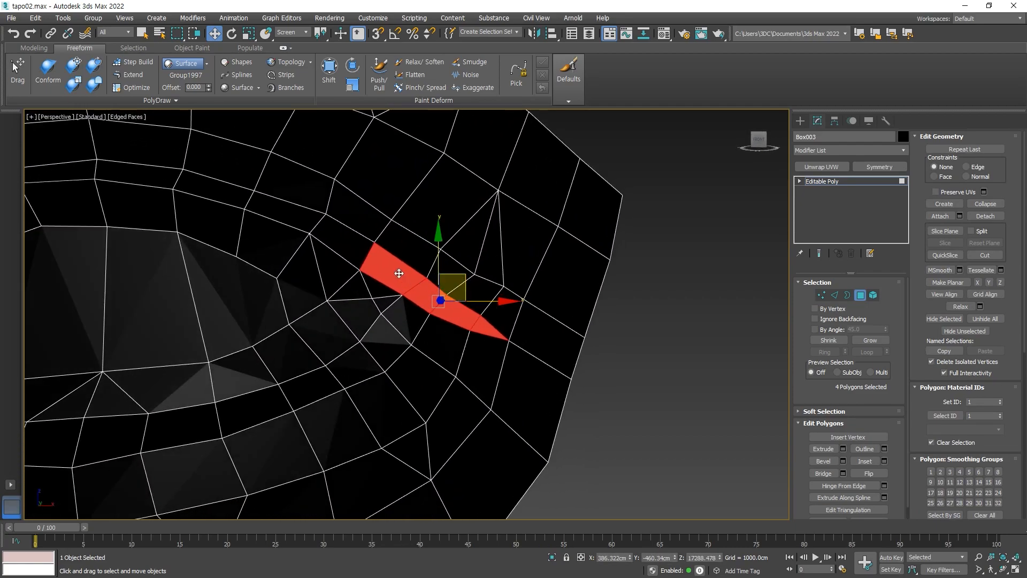
pyautogui.scroll(-5, 377, 383)
pyautogui.moveTo(377, 383); pyautogui.dragTo(446, 349, button='middle')
pyautogui.keyDown('alt'); pyautogui.moveTo(446, 349); pyautogui.dragTo(431, 345, button='middle'); pyautogui.keyUp('alt')
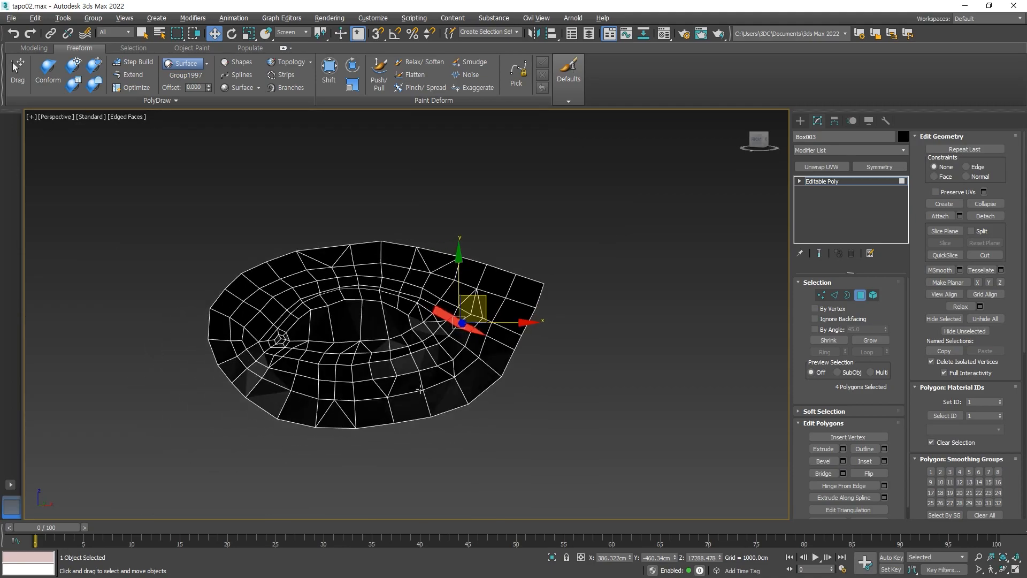
pyautogui.scroll(5, 470, 318)
pyautogui.scroll(-4, 386, 379)
pyautogui.moveTo(386, 379); pyautogui.dragTo(398, 324, button='middle')
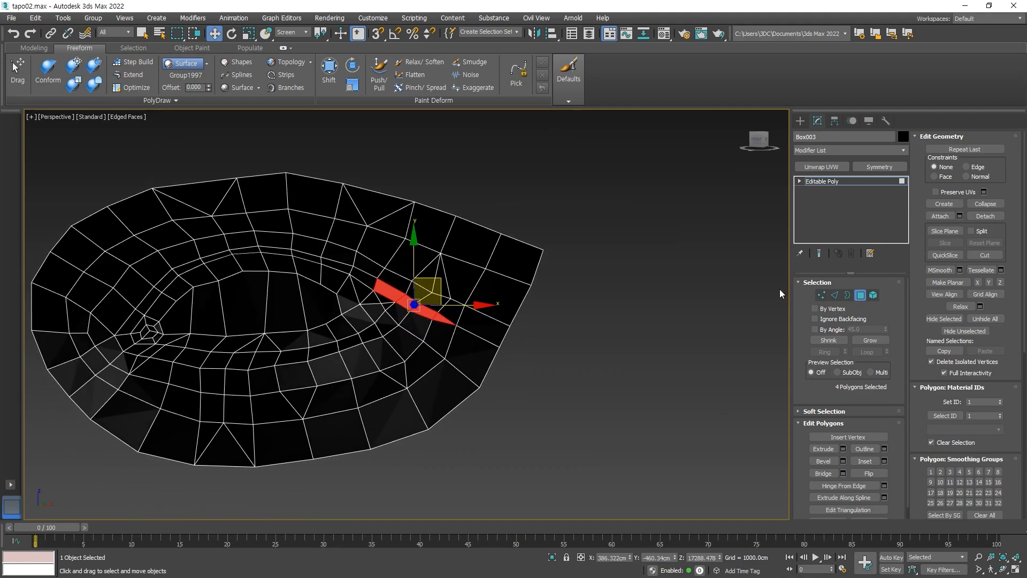
# Select a vertex at the outer eye corner and inspect the curvature of the eye patch from another angle
pyautogui.click(823, 295)
pyautogui.scroll(2, 407, 305)
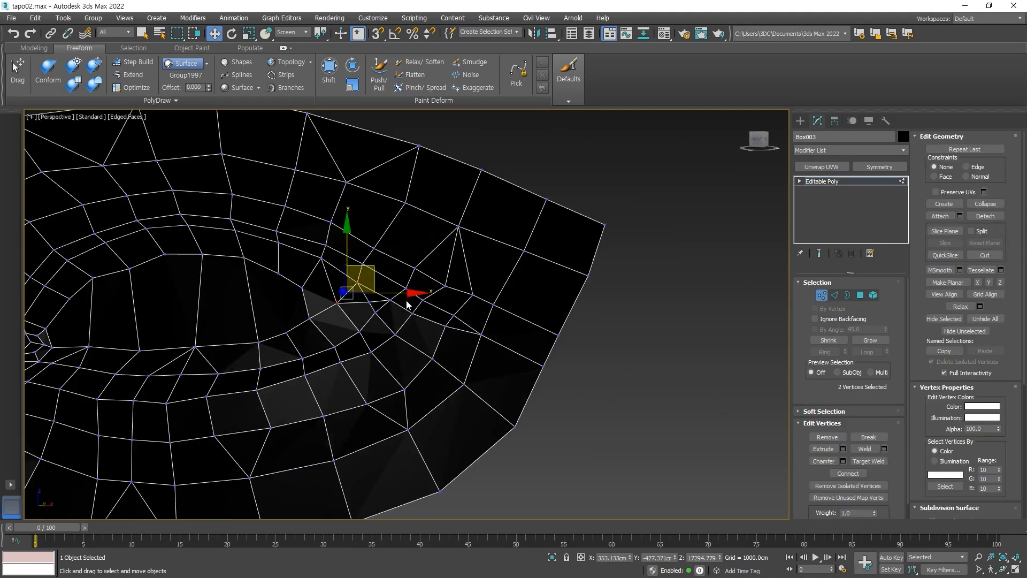
pyautogui.click(374, 313)
pyautogui.keyDown('alt'); pyautogui.moveTo(403, 289); pyautogui.dragTo(435, 331, button='middle'); pyautogui.keyUp('alt')
pyautogui.scroll(-1, 386, 412)
pyautogui.keyDown('alt'); pyautogui.moveTo(375, 348); pyautogui.dragTo(374, 433, button='middle'); pyautogui.keyUp('alt')
pyautogui.scroll(6, 316, 277)
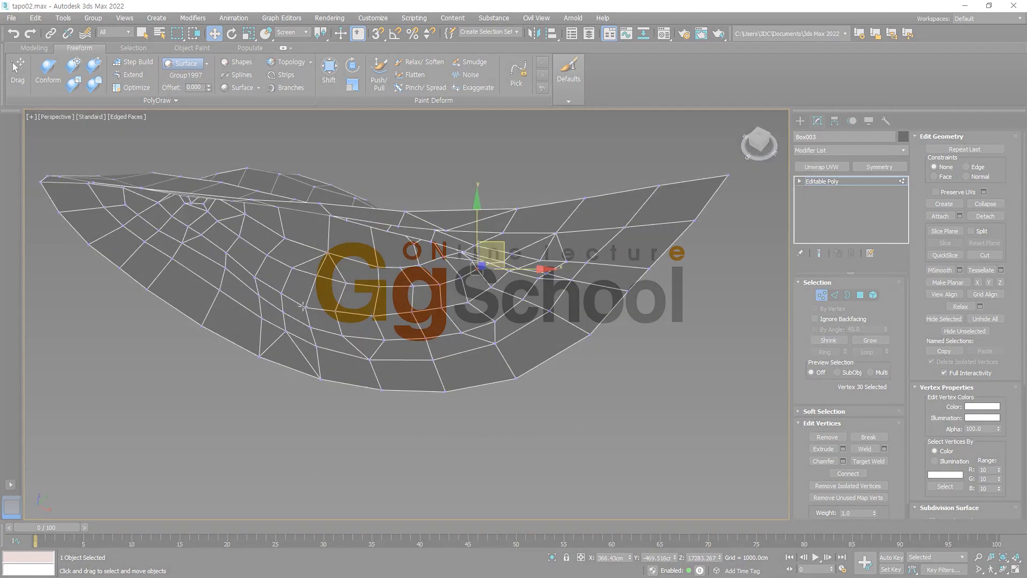